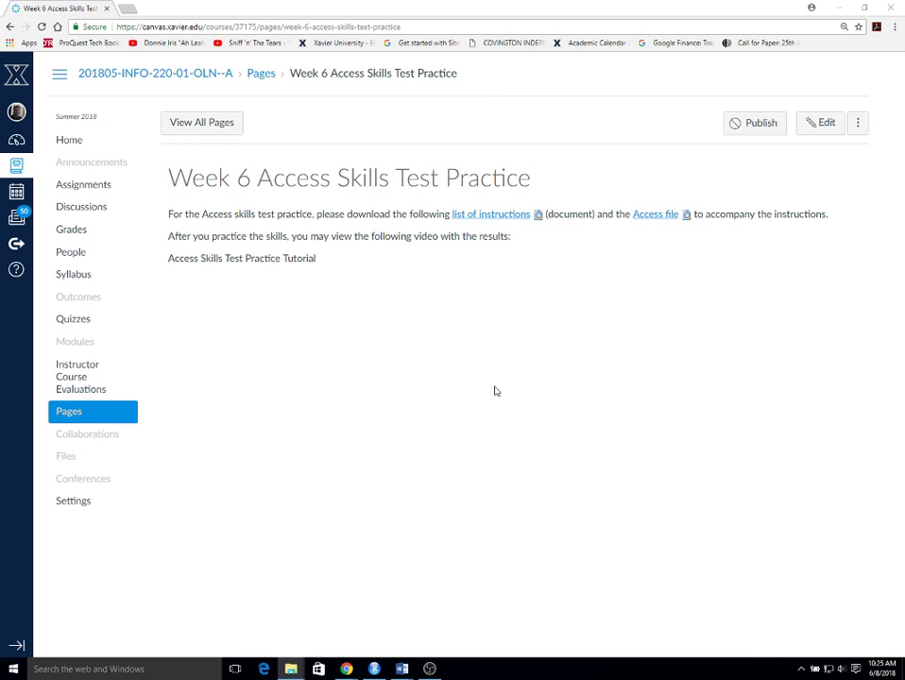
Download the list of instructions document, open it in Word and enable editing.
{"action": "left_click", "coordinate": [496, 217]}
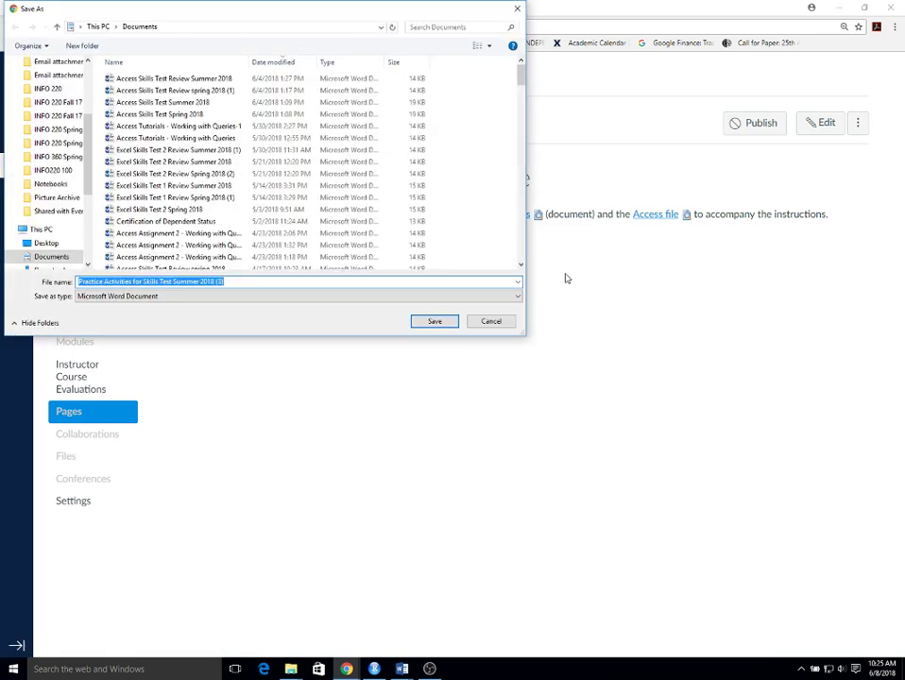
{"action": "left_click", "coordinate": [432, 321]}
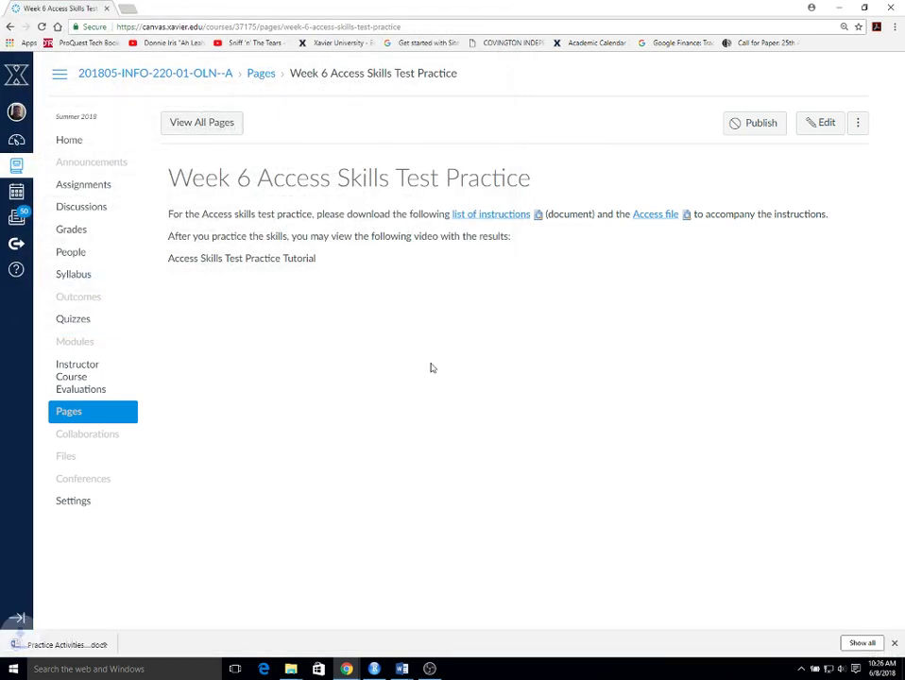
{"action": "left_click", "coordinate": [55, 645]}
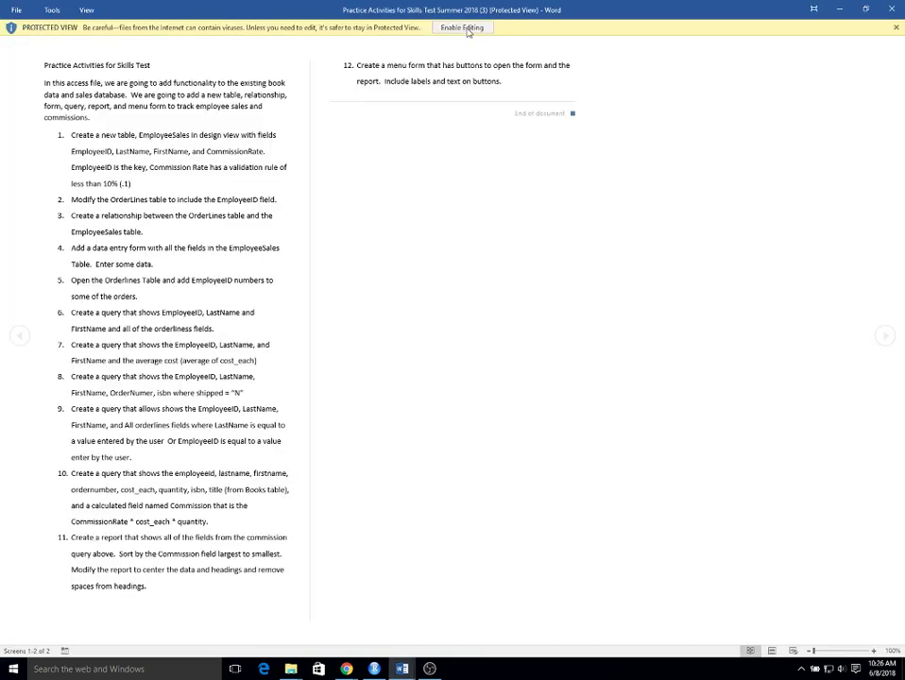
{"action": "left_click", "coordinate": [464, 28]}
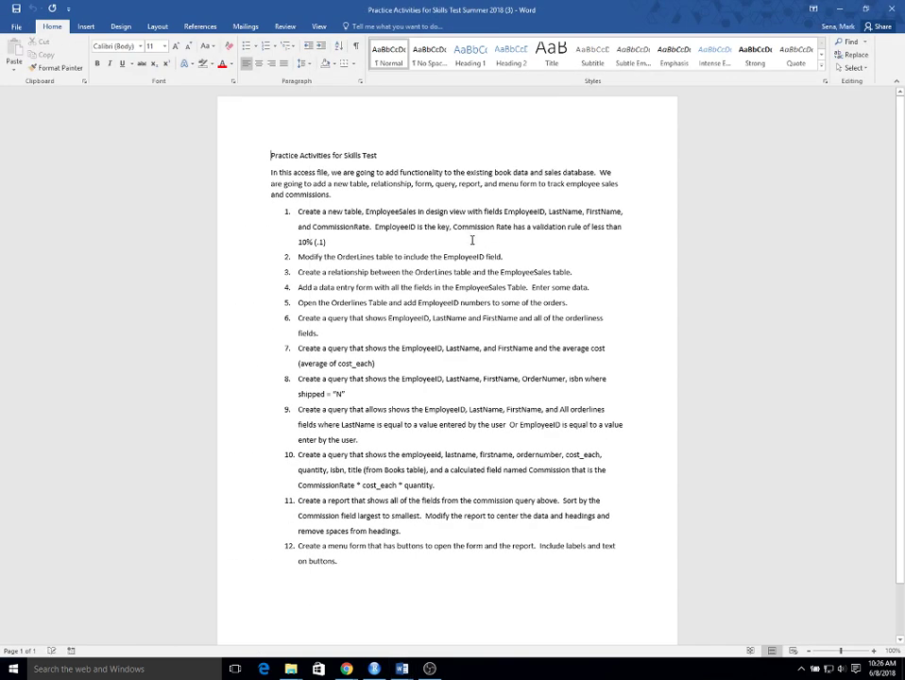
{"action": "scroll", "coordinate": [473, 240], "scroll_direction": "up", "scroll_amount": 6, "text": "ctrl"}
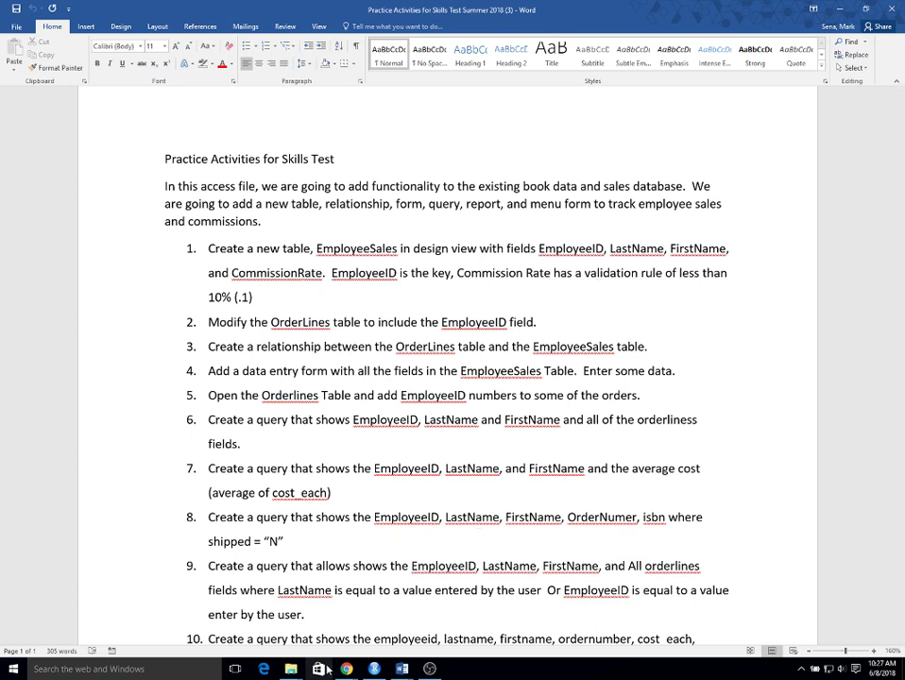
Return to the Week 6 practice page in Chrome, download the Access file, open it in Access and enable its content.
{"action": "mouse_move", "coordinate": [349, 670]}
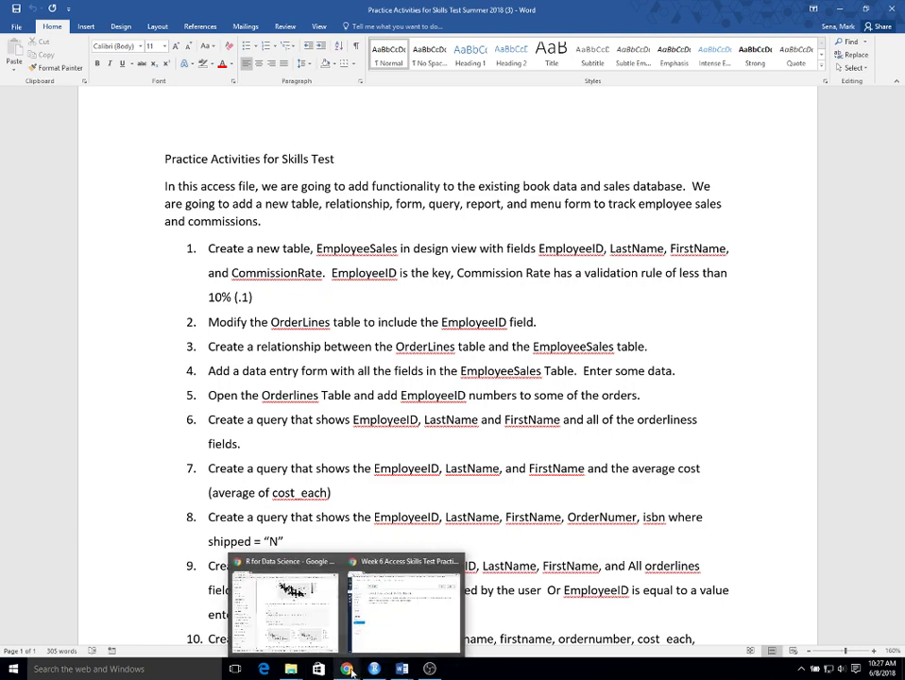
{"action": "left_click", "coordinate": [430, 625]}
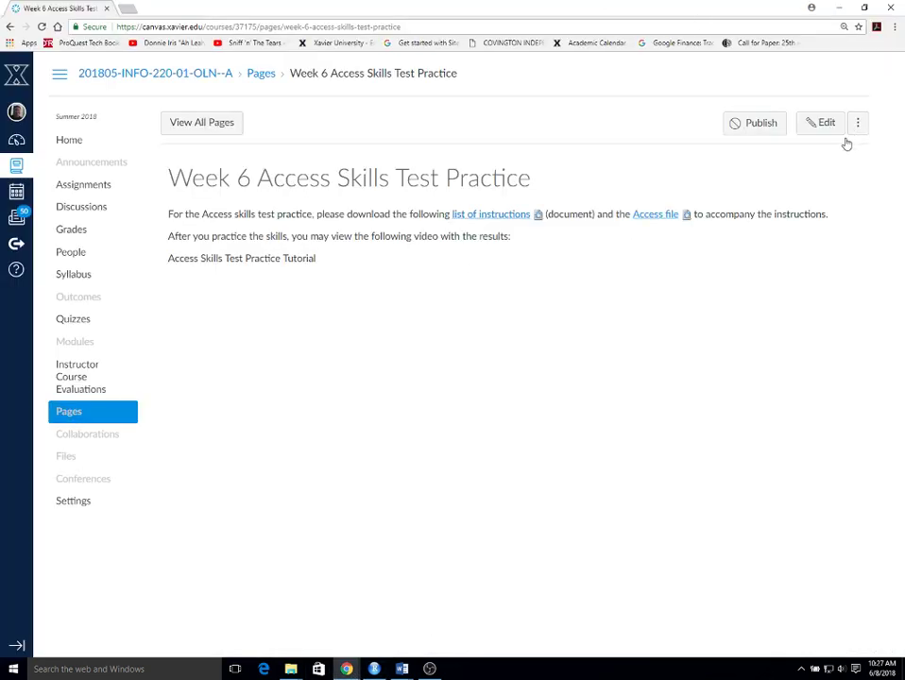
{"action": "left_click", "coordinate": [662, 214]}
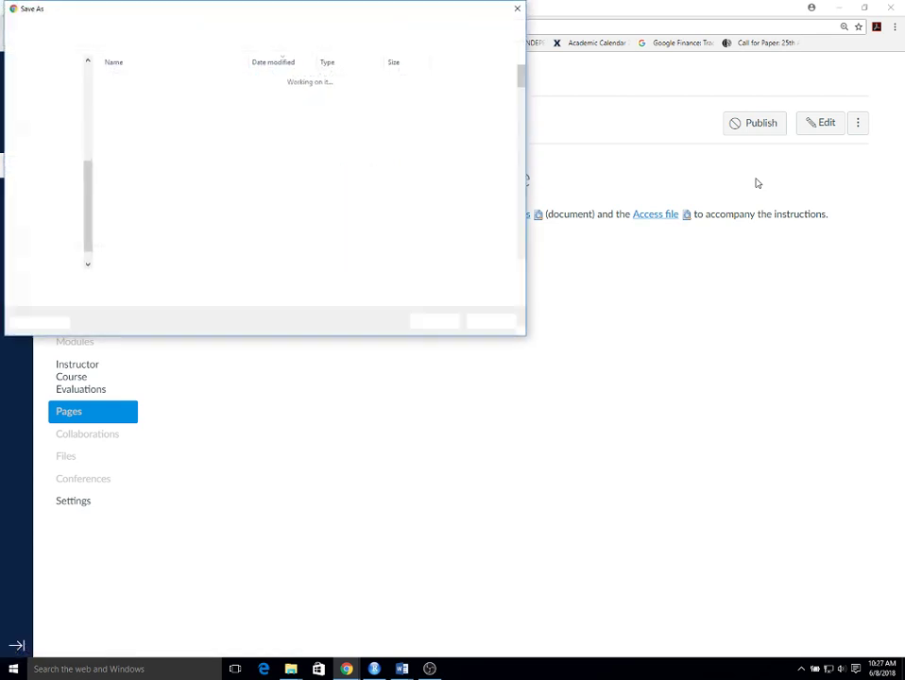
{"action": "left_click", "coordinate": [430, 321]}
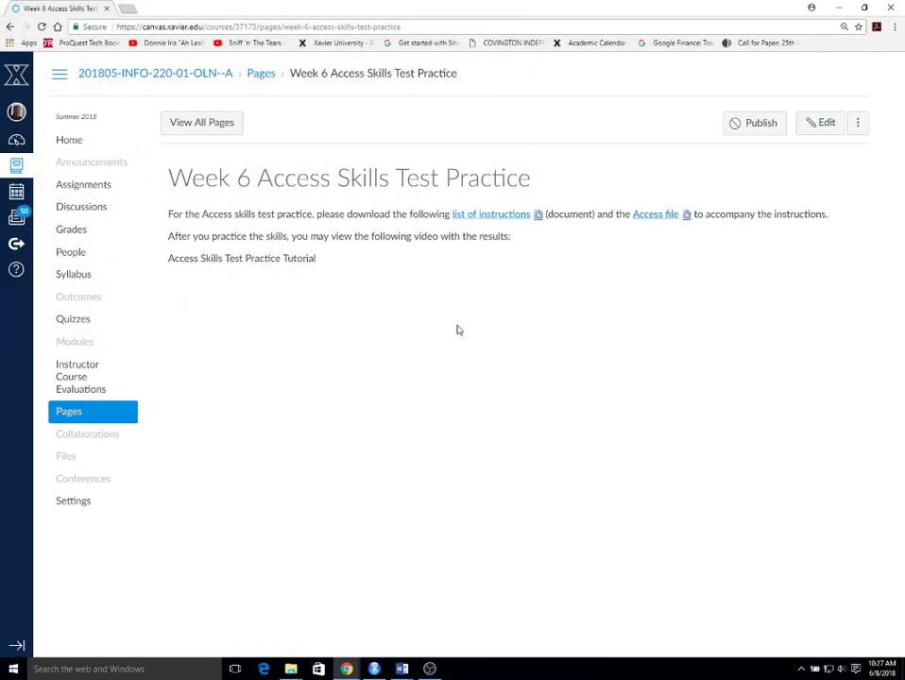
{"action": "left_click", "coordinate": [57, 644]}
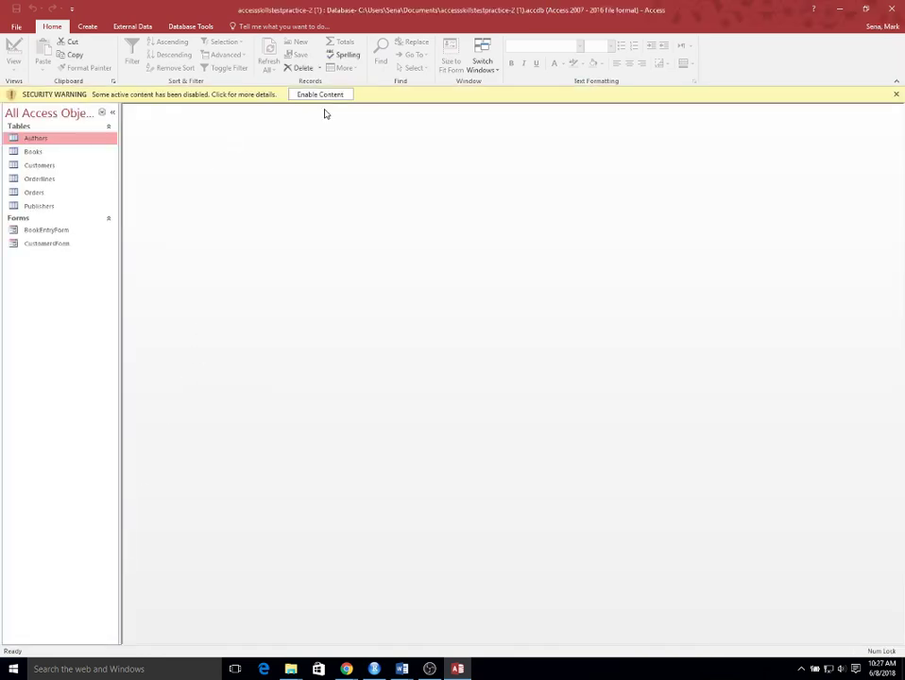
{"action": "left_click", "coordinate": [326, 95]}
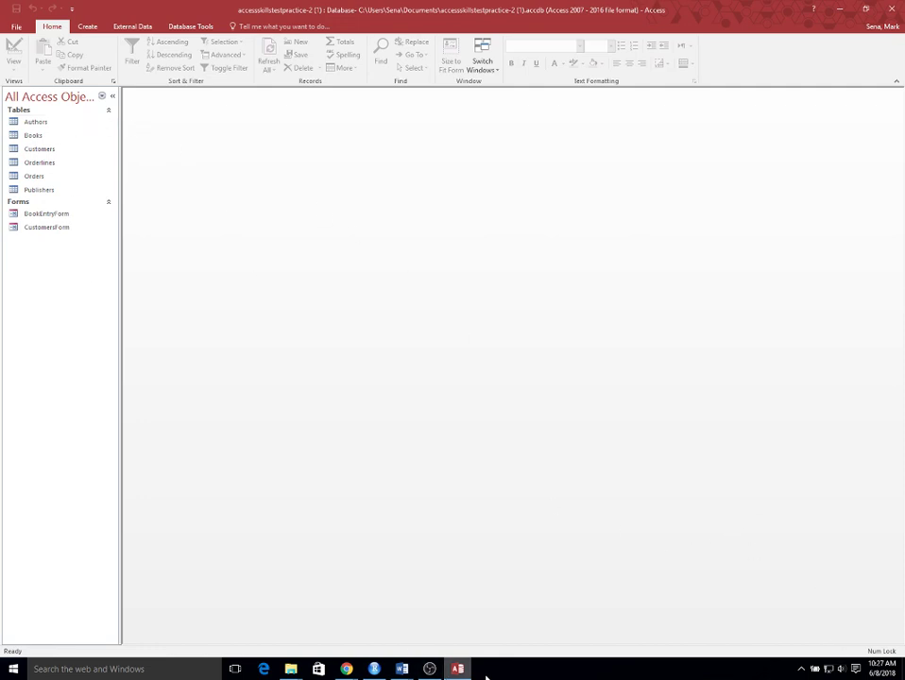
Review the table requirements in the practice instructions in Word, and return to the Access database.
{"action": "mouse_move", "coordinate": [403, 669]}
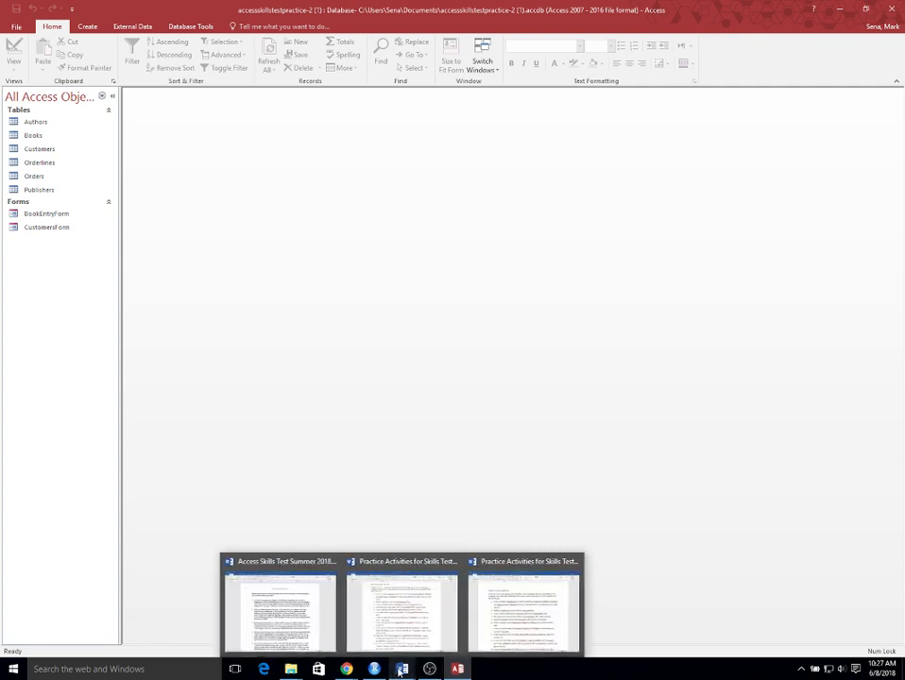
{"action": "left_click", "coordinate": [526, 612]}
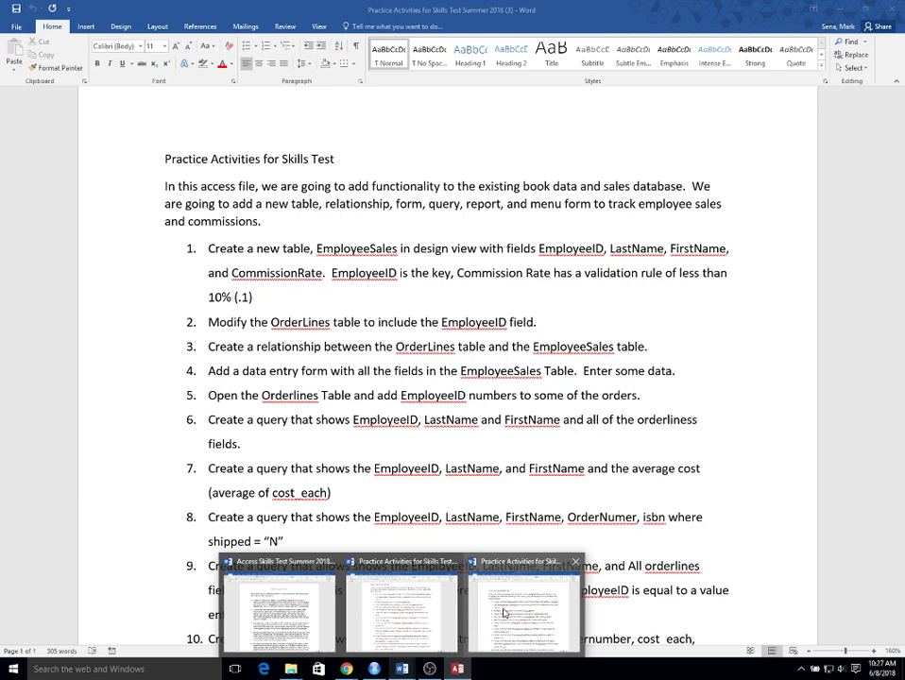
{"action": "mouse_move", "coordinate": [264, 580]}
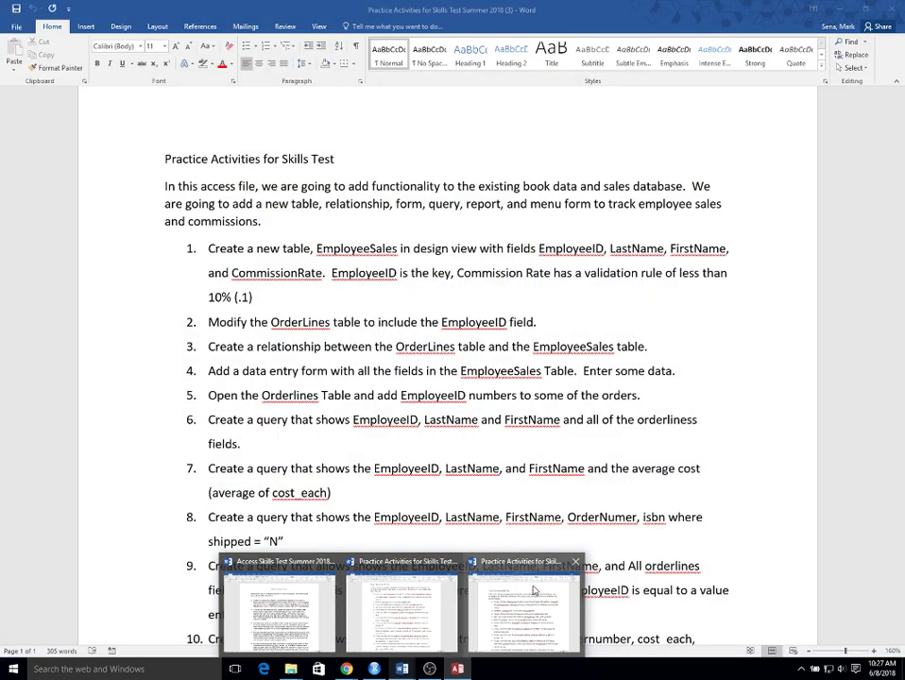
{"action": "left_click", "coordinate": [530, 591]}
{"action": "key", "text": "alt+Tab"}
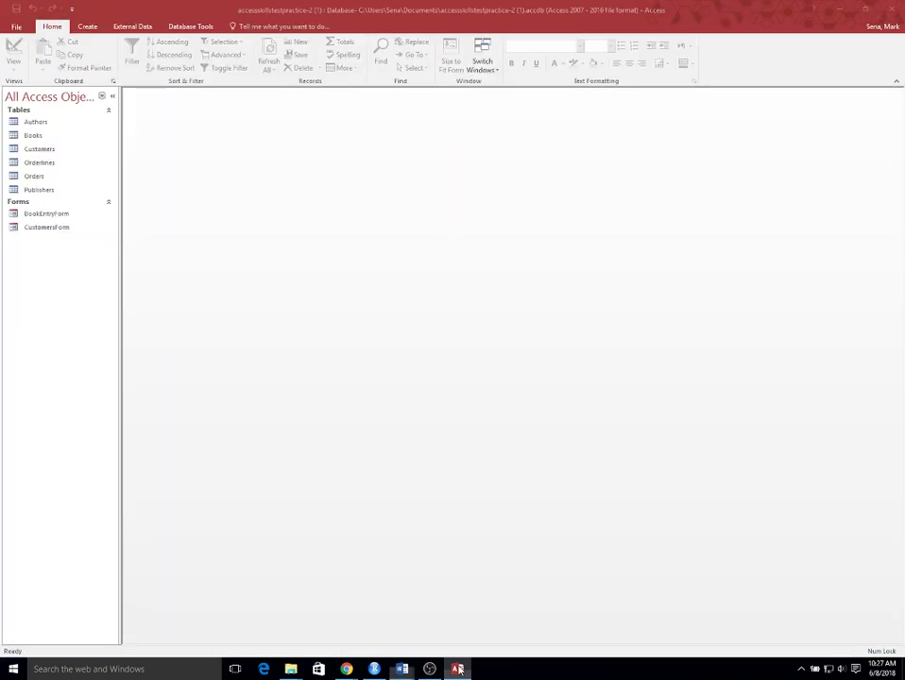
Create a new table in Design view with a Number field named EmployeeID as its primary key.
{"action": "left_click", "coordinate": [85, 26]}
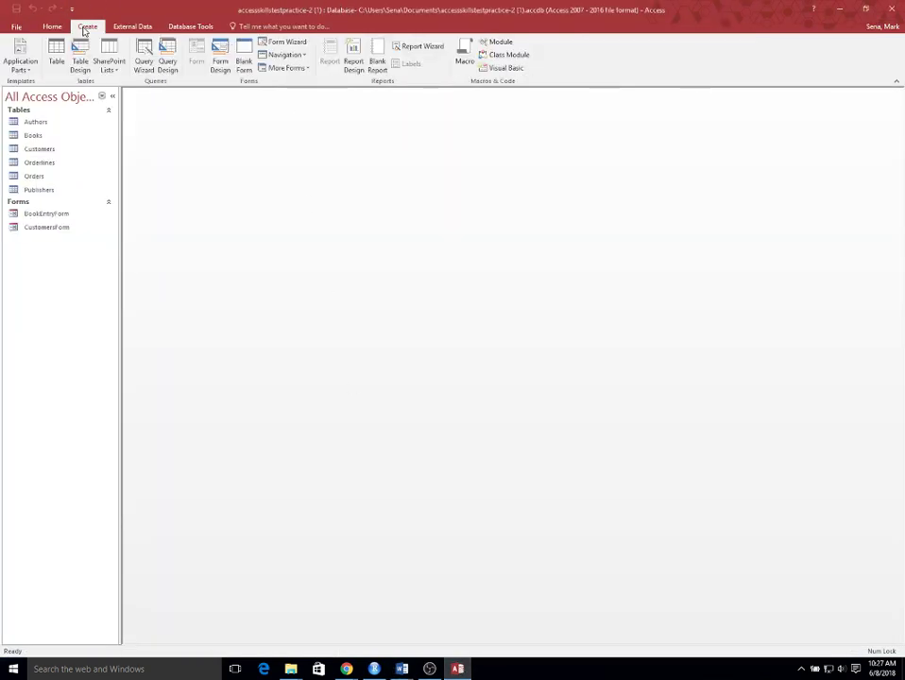
{"action": "left_click", "coordinate": [81, 59]}
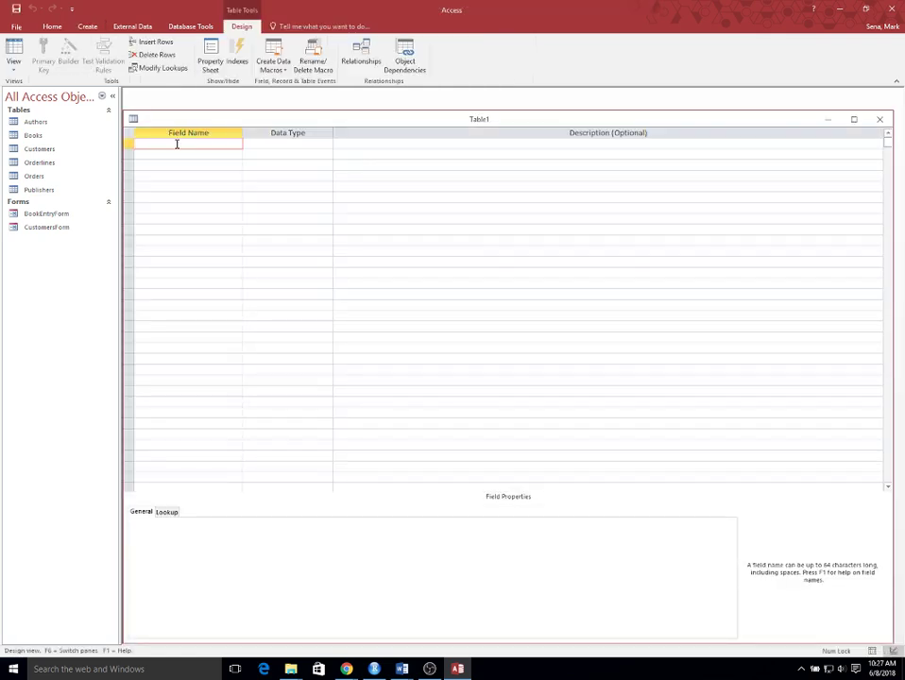
{"action": "type", "text": "EmployeeID"}
{"action": "key", "text": "Tab"}
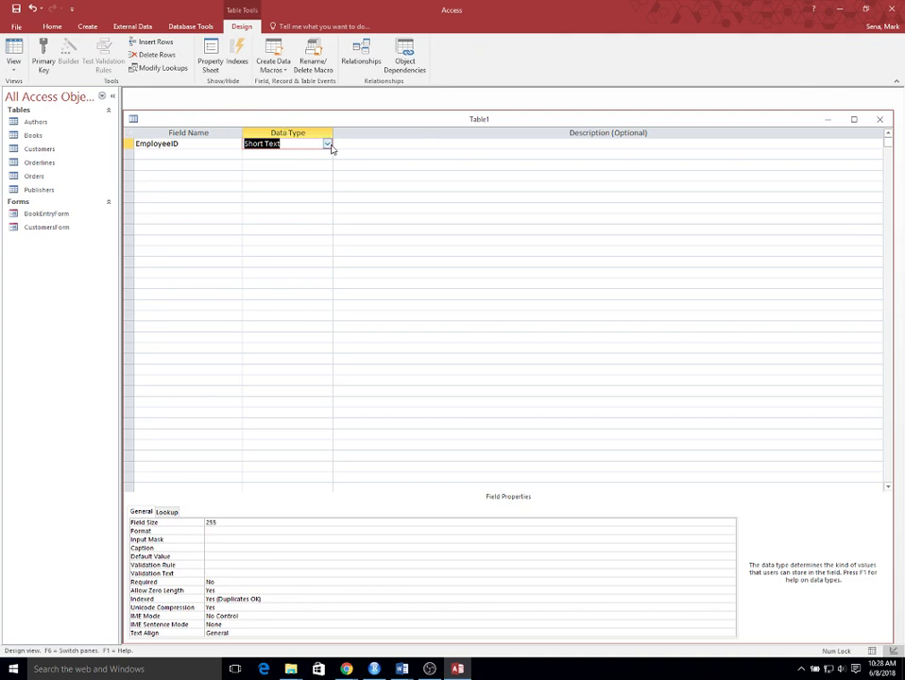
{"action": "left_click", "coordinate": [328, 144]}
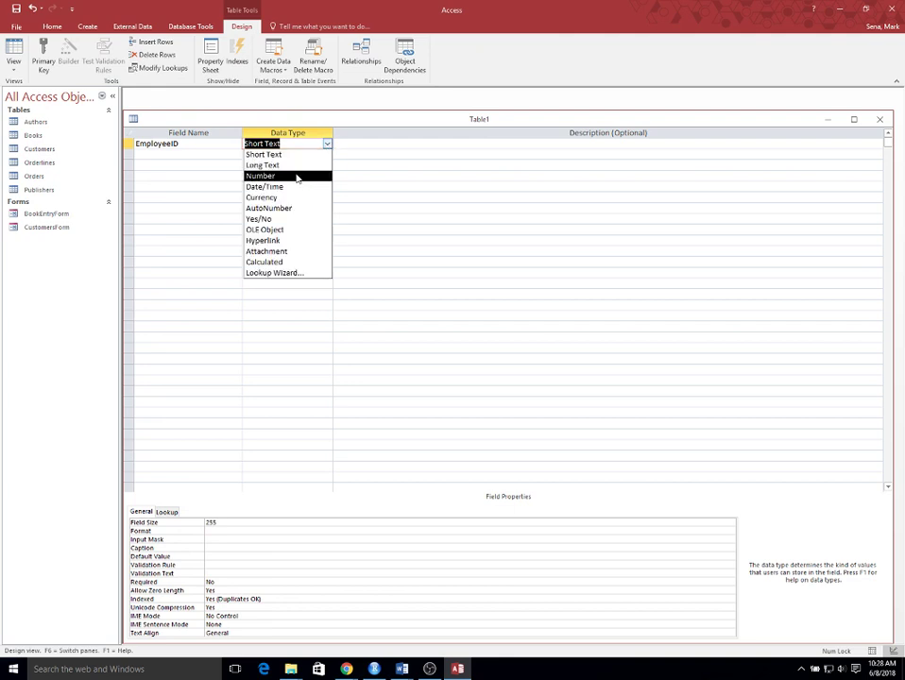
{"action": "left_click", "coordinate": [297, 175]}
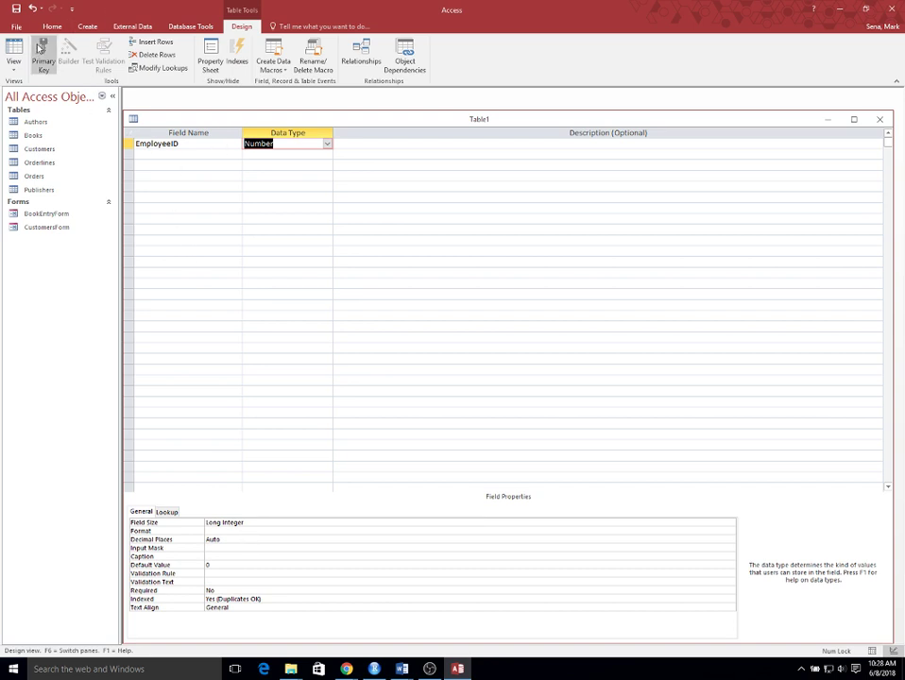
{"action": "left_click", "coordinate": [39, 49]}
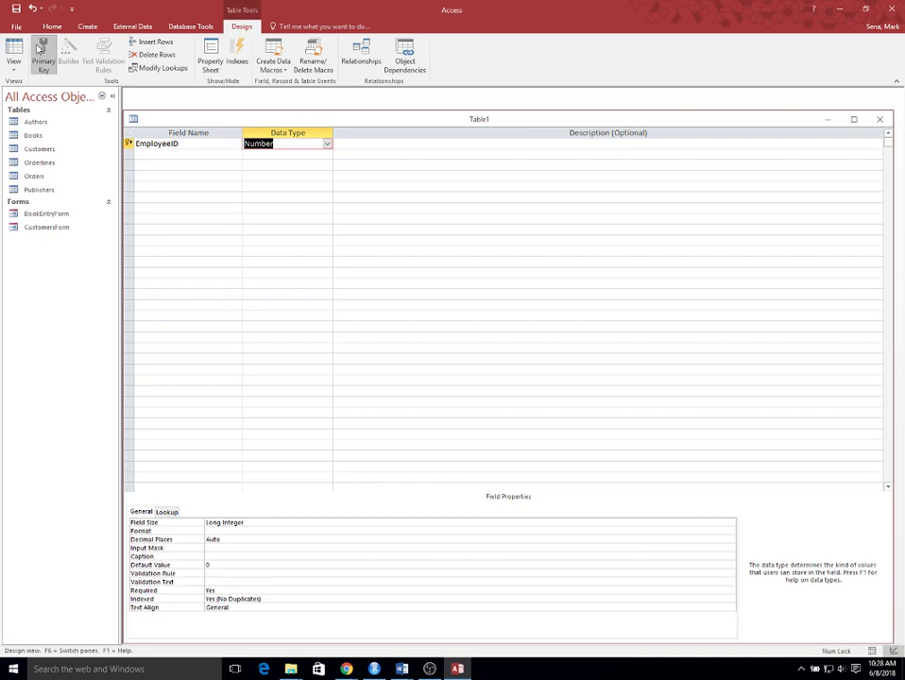
Add a Short Text field named LastName with a field size of 30.
{"action": "left_click", "coordinate": [188, 155]}
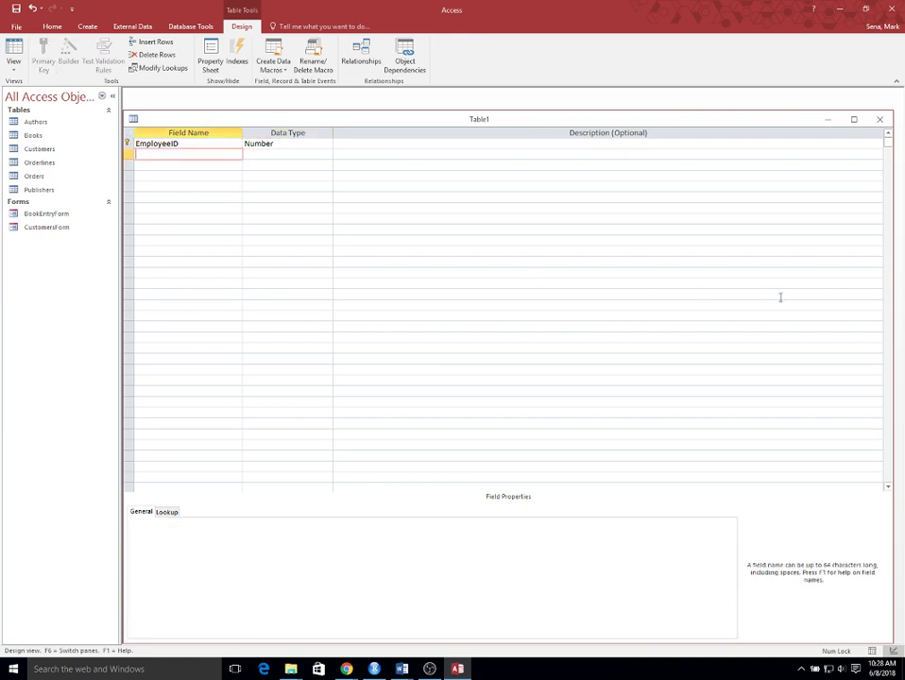
{"action": "type", "text": "LastName"}
{"action": "key", "text": "Tab"}
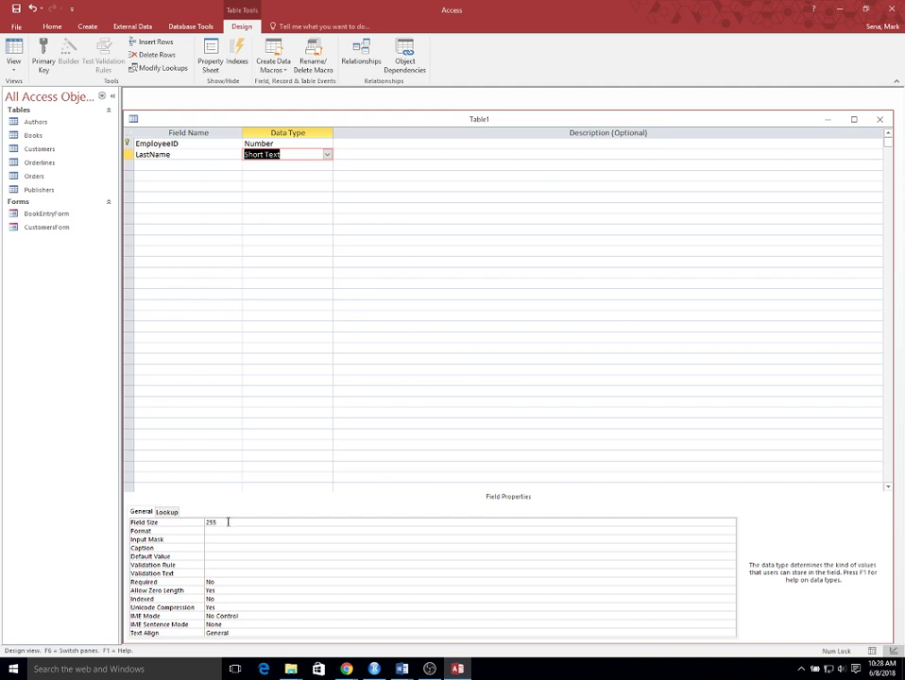
{"action": "left_click", "coordinate": [156, 523]}
{"action": "type", "text": "10"}
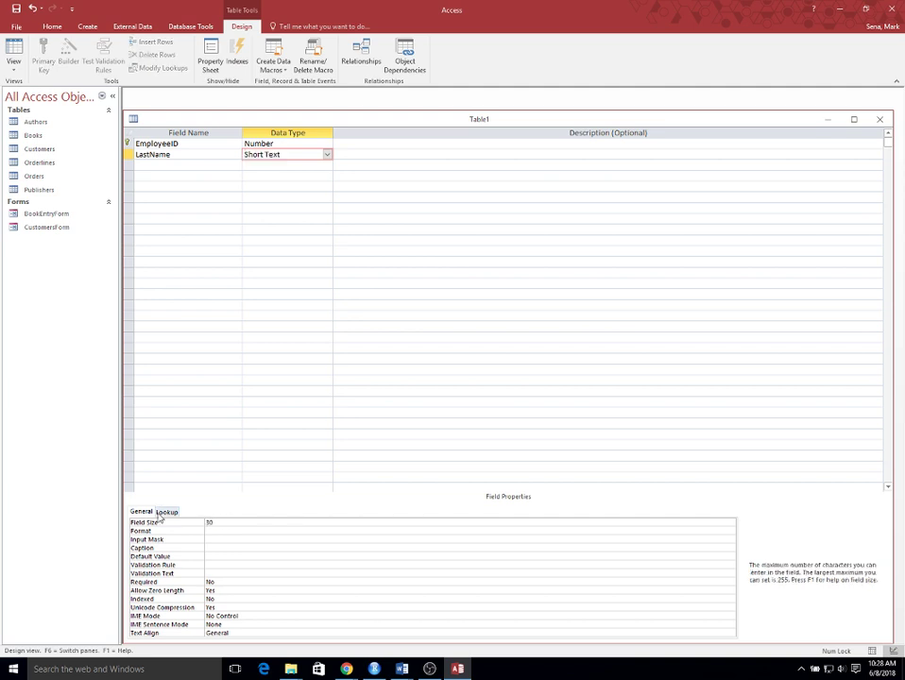
Add a Short Text field named FirstName with a field size of 30.
{"action": "left_click", "coordinate": [167, 166]}
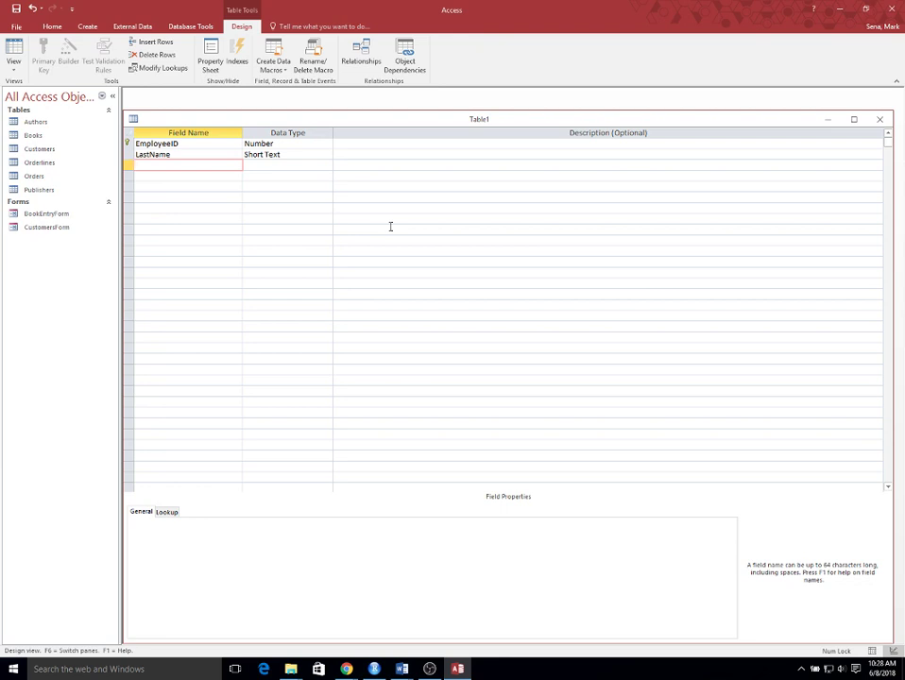
{"action": "type", "text": "FirstName"}
{"action": "key", "text": "Tab"}
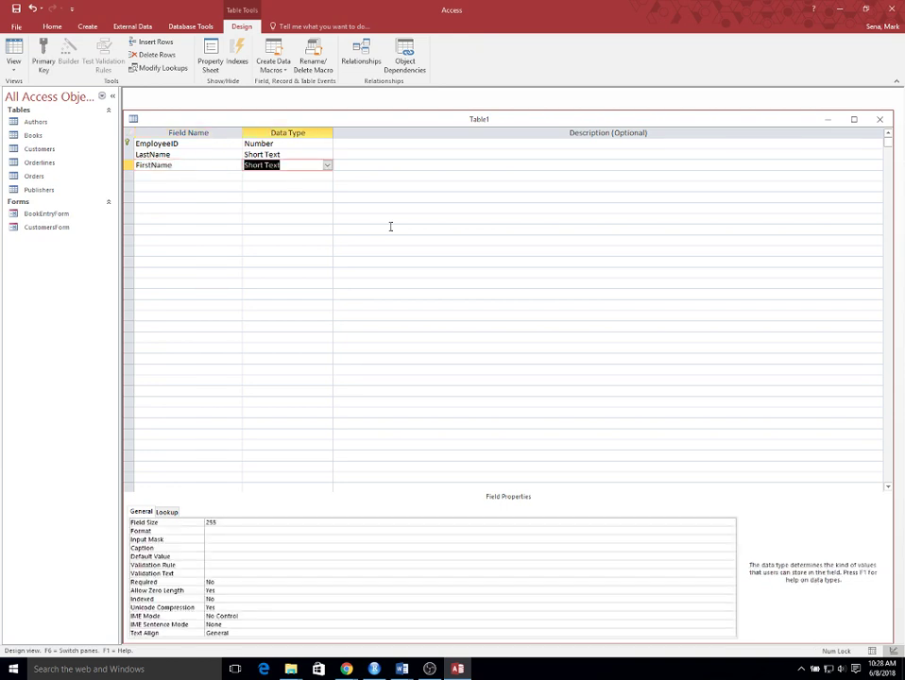
{"action": "double_click", "coordinate": [213, 523]}
{"action": "type", "text": "10"}
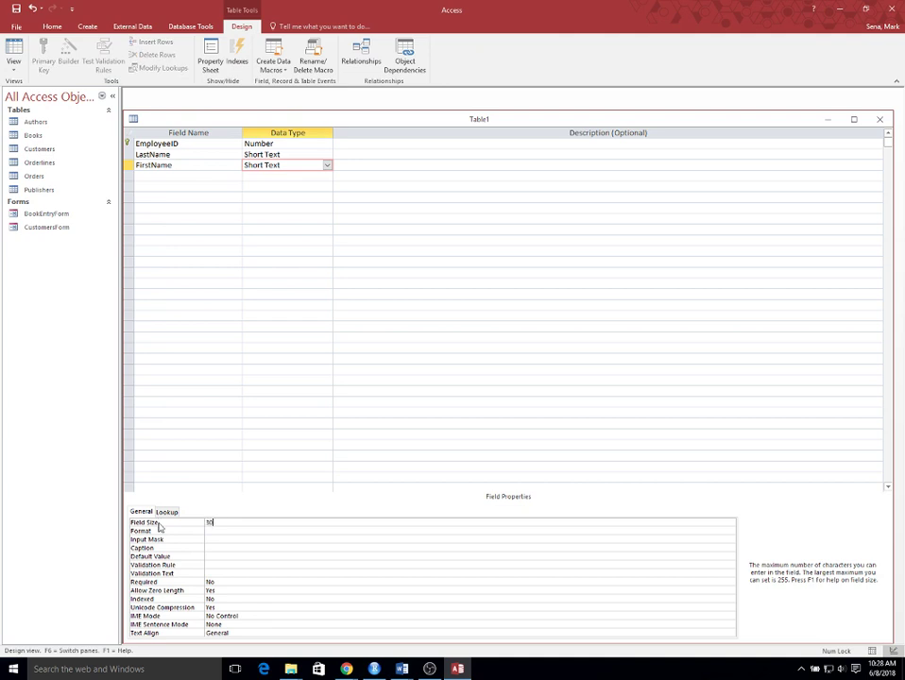
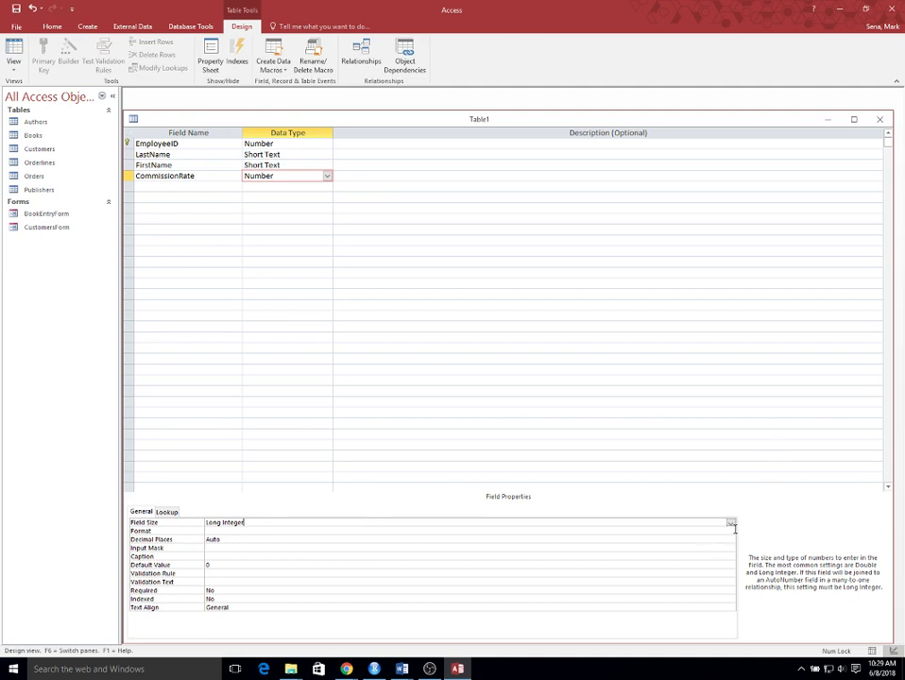
Set the field size of the CommissionRate number field to Double.
{"action": "left_click", "coordinate": [729, 523]}
{"action": "left_click", "coordinate": [730, 522]}
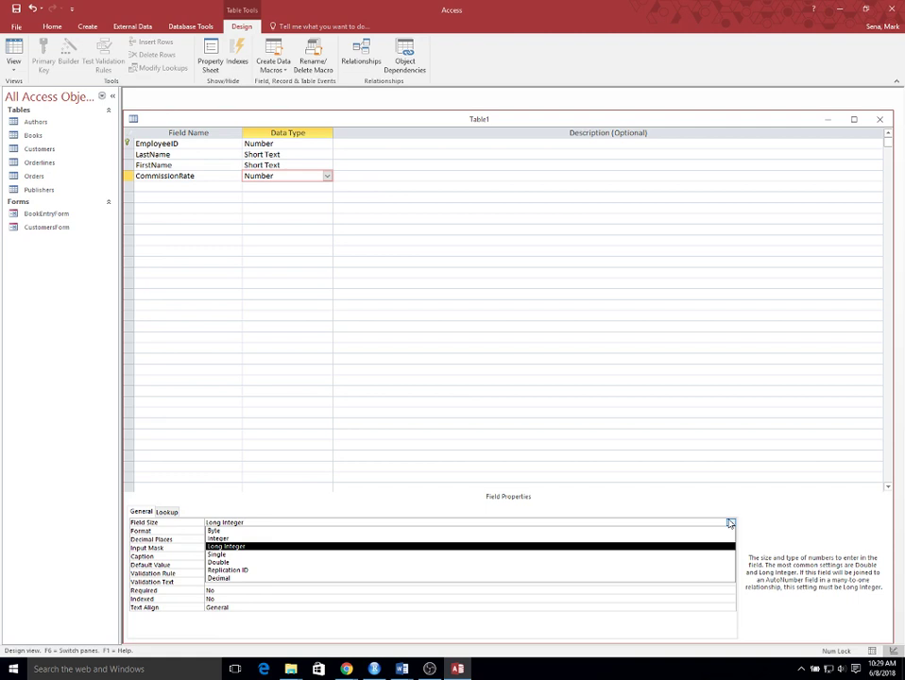
{"action": "left_click", "coordinate": [227, 564]}
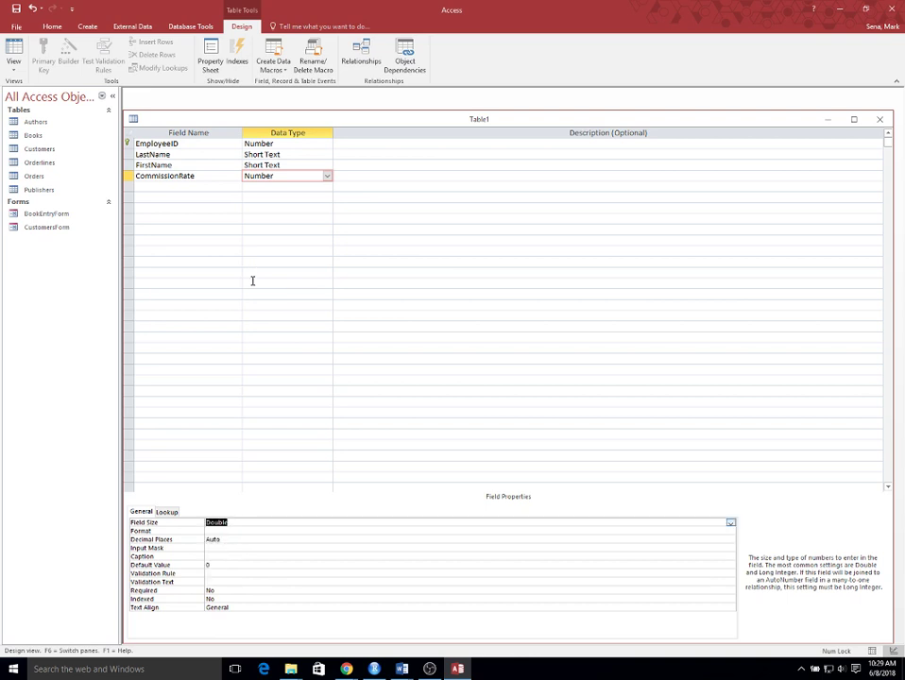
Give CommissionRate the validation rule <.1 and the validation text "Please enter a commission rate less than 10%".
{"action": "left_click", "coordinate": [233, 566]}
{"action": "left_click", "coordinate": [219, 573]}
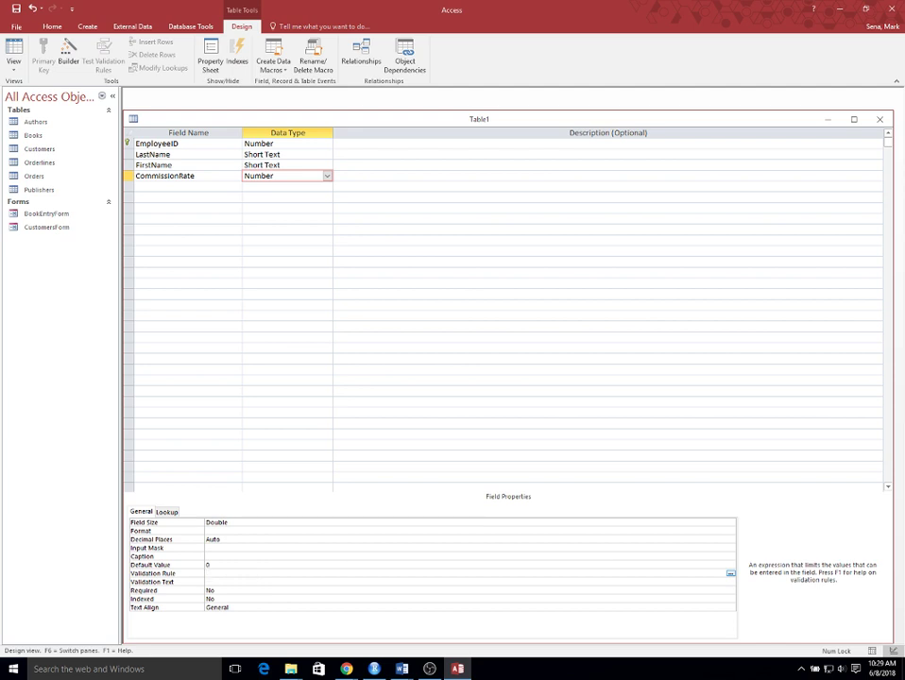
{"action": "type", "text": "<.1"}
{"action": "key", "text": "Return"}
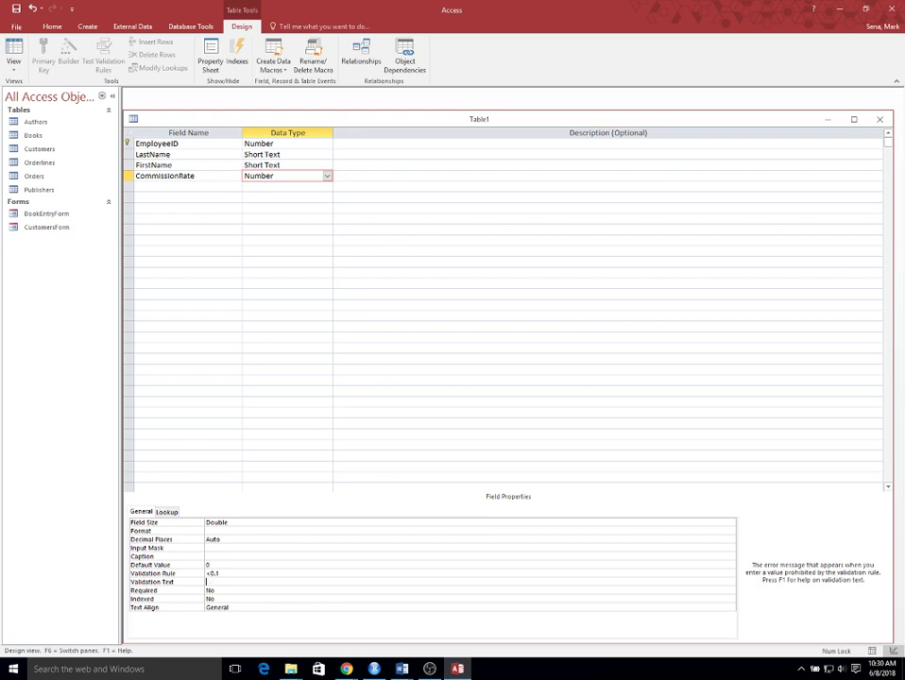
{"action": "type", "text": "Please enter a commission rate less than "}
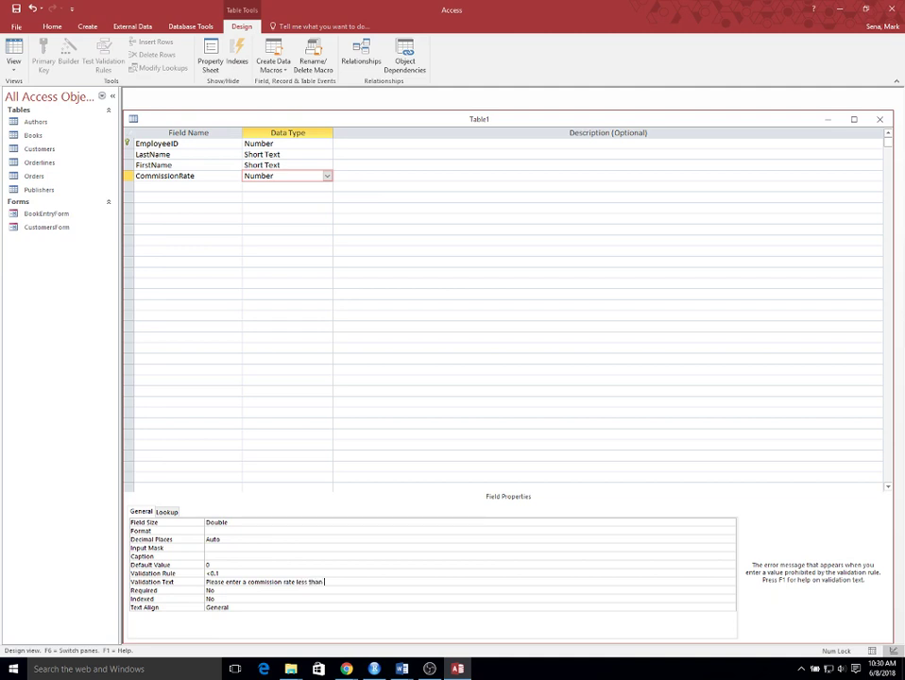
{"action": "type", "text": "10%"}
Close the new table and save it under the name EmployeeSales.
{"action": "left_click", "coordinate": [881, 123]}
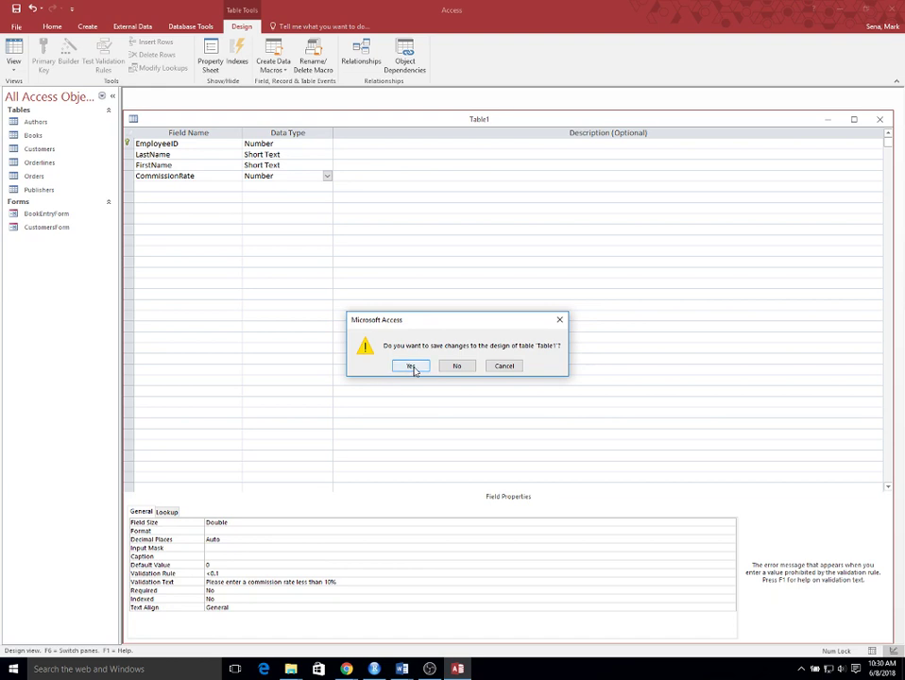
{"action": "left_click", "coordinate": [411, 367]}
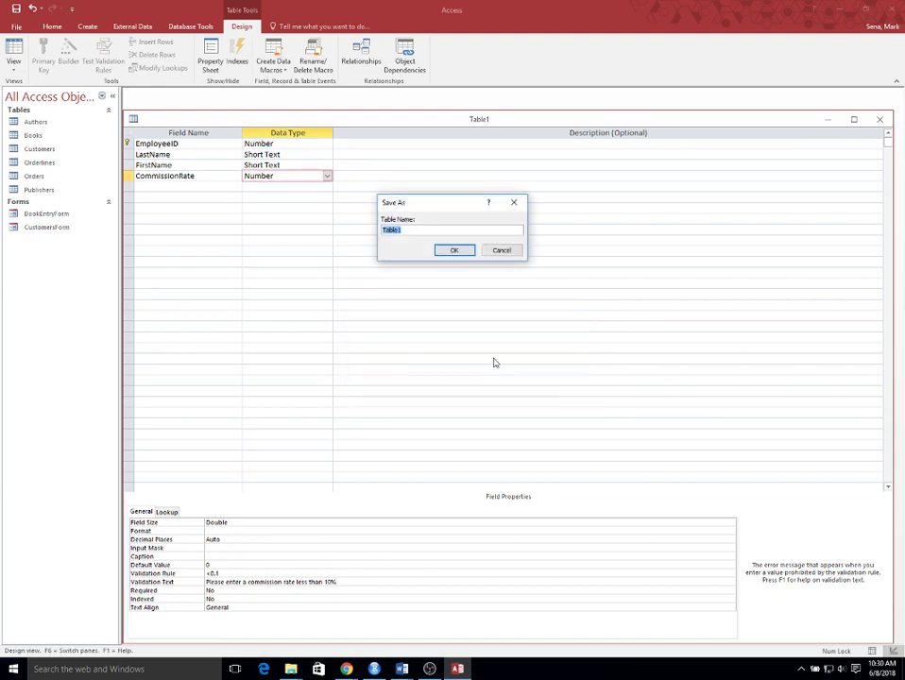
{"action": "type", "text": "Employee"}
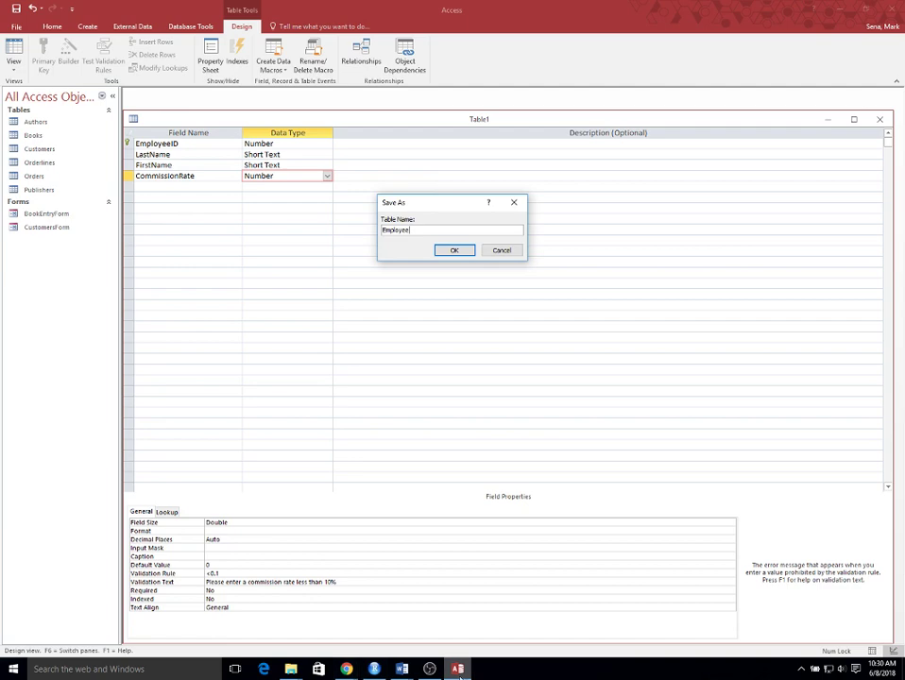
{"action": "mouse_move", "coordinate": [461, 676]}
{"action": "mouse_move", "coordinate": [402, 669]}
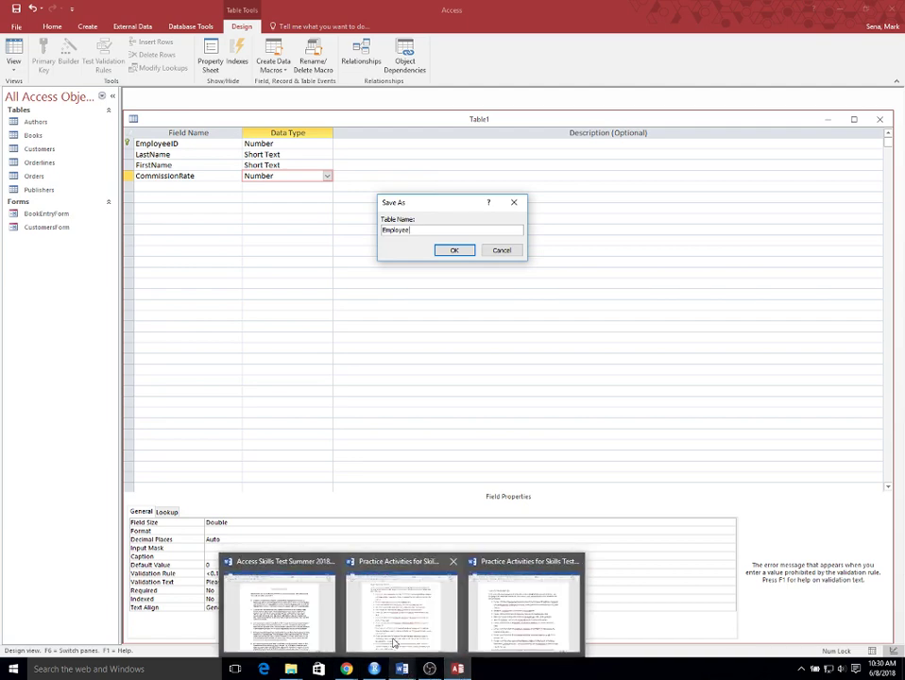
{"action": "mouse_move", "coordinate": [490, 618]}
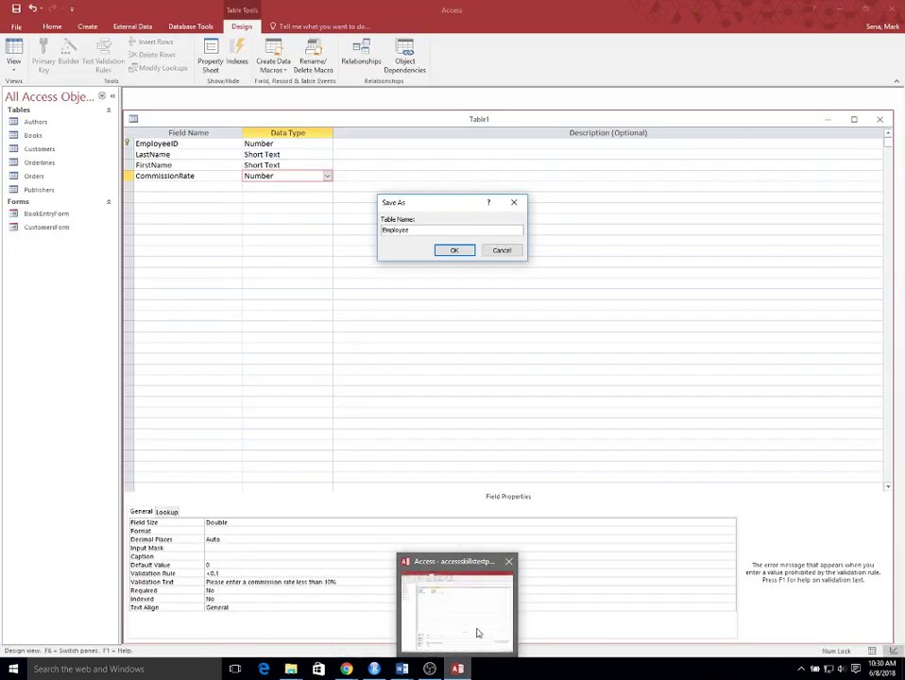
{"action": "left_click", "coordinate": [479, 634]}
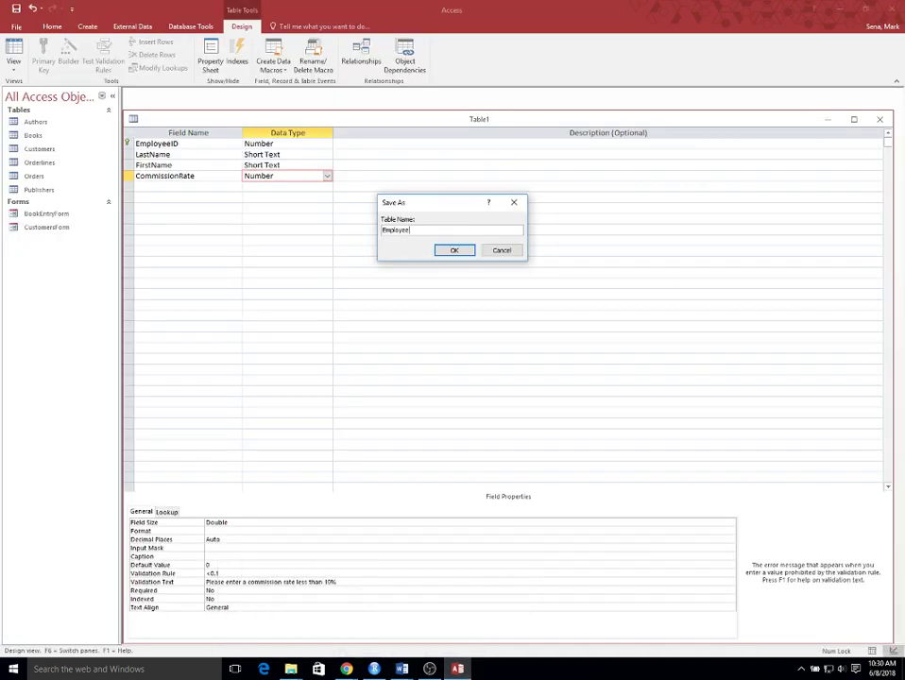
{"action": "type", "text": "Sales"}
{"action": "left_click", "coordinate": [457, 250]}
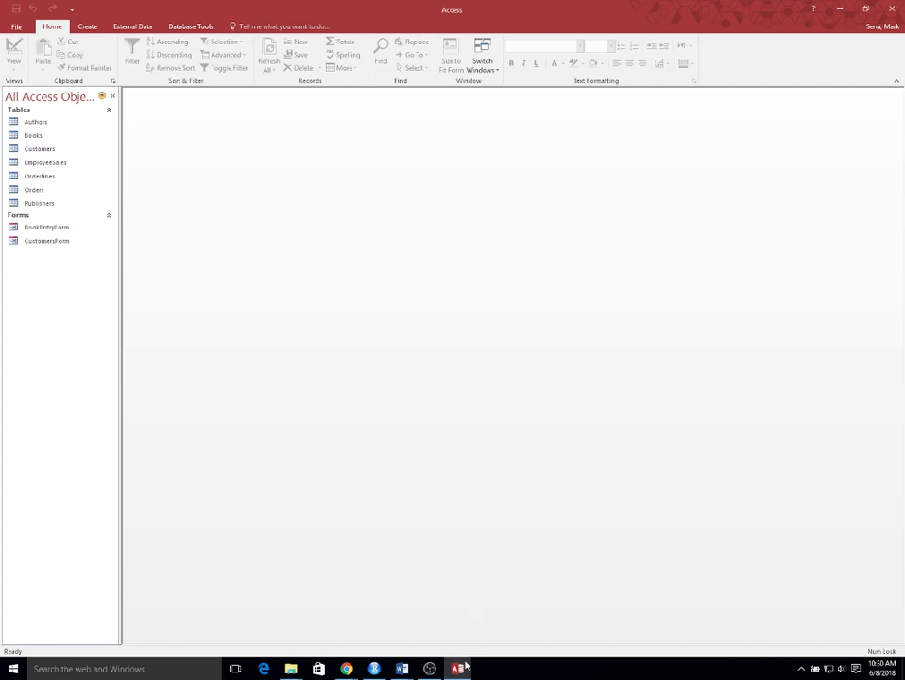
Consult the practice activities document in Word, return to Access and open the Orderlines table in Design view.
{"action": "mouse_move", "coordinate": [450, 671]}
{"action": "mouse_move", "coordinate": [404, 670]}
{"action": "left_click", "coordinate": [510, 587]}
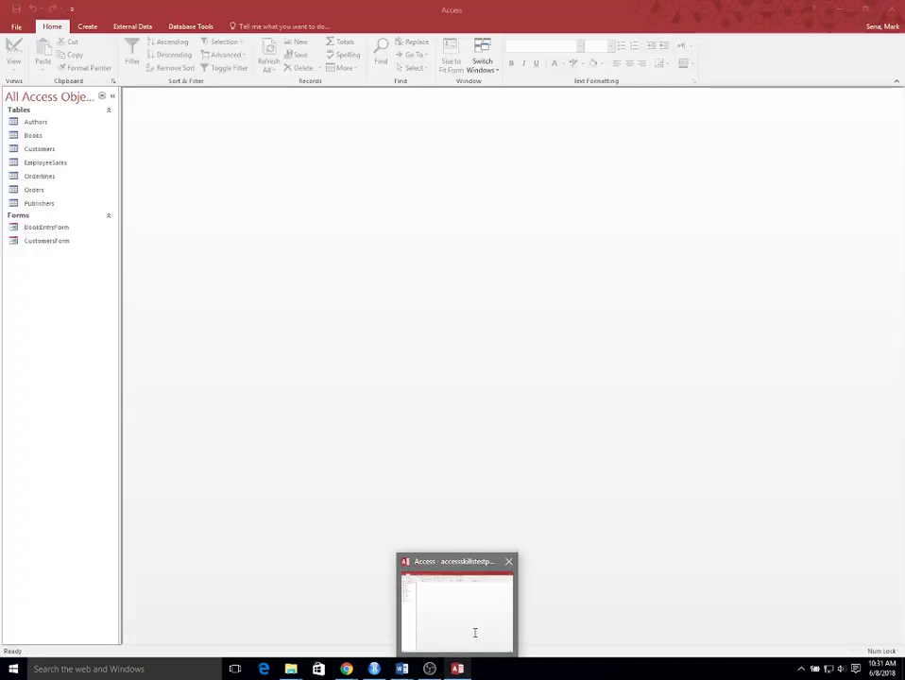
{"action": "left_click", "coordinate": [475, 632]}
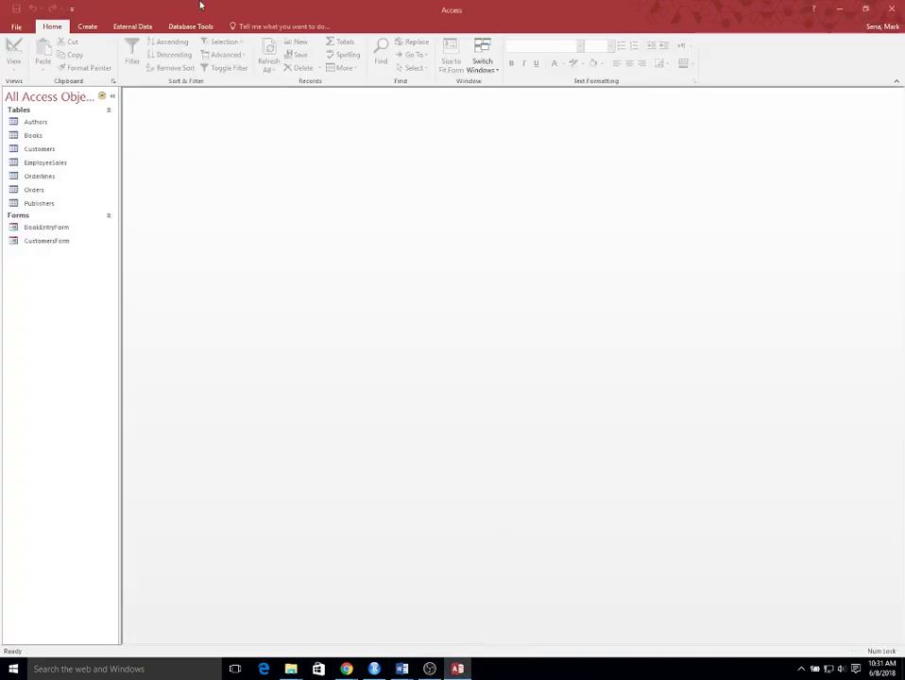
{"action": "right_click", "coordinate": [52, 180]}
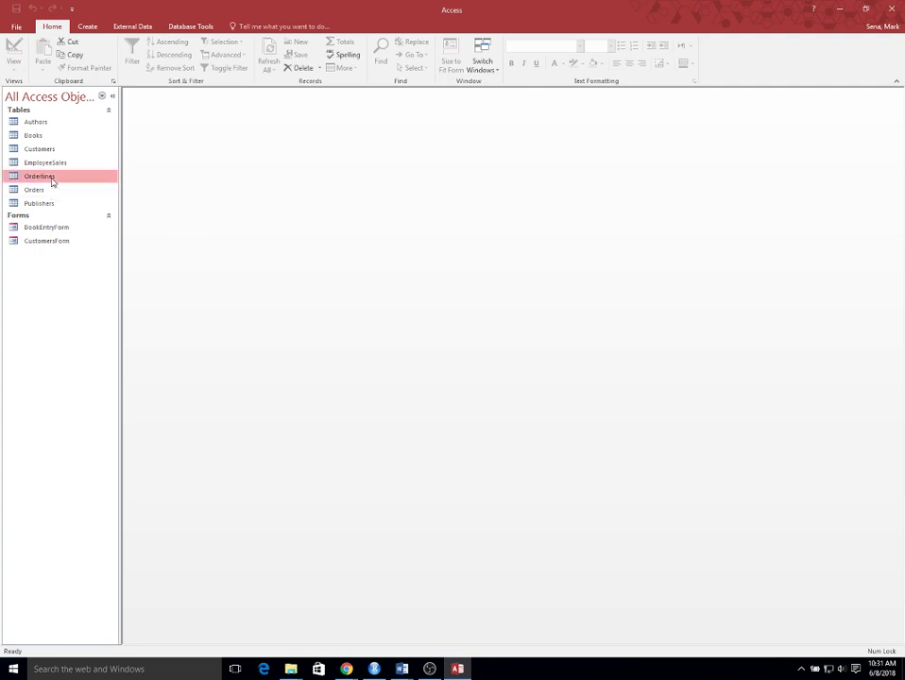
{"action": "left_click", "coordinate": [95, 201]}
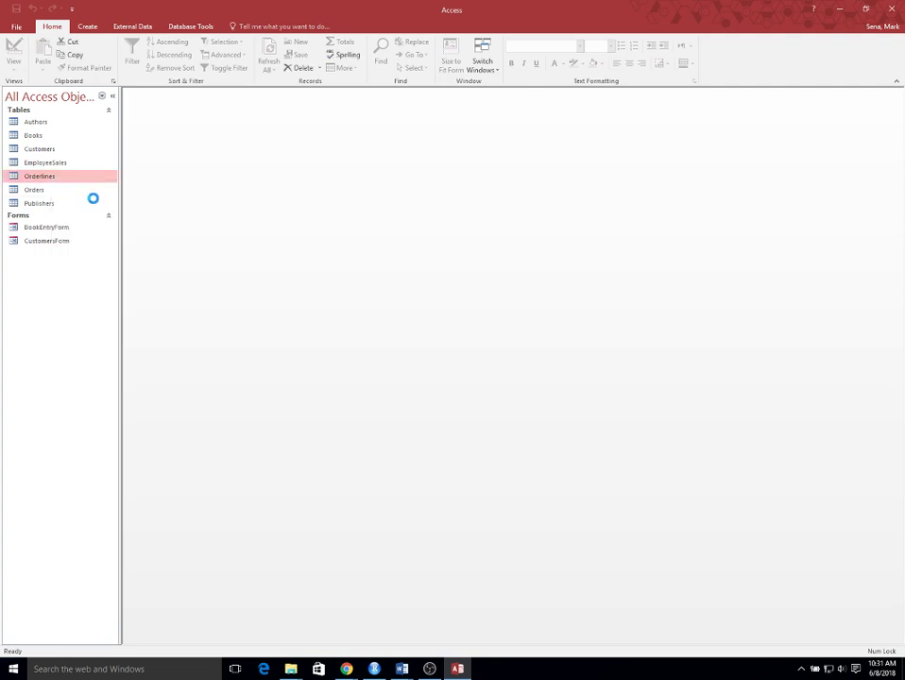
Add an EmployeeID field with the Number data type to the Orderlines table, and close the table with its changes saved.
{"action": "left_click", "coordinate": [178, 196]}
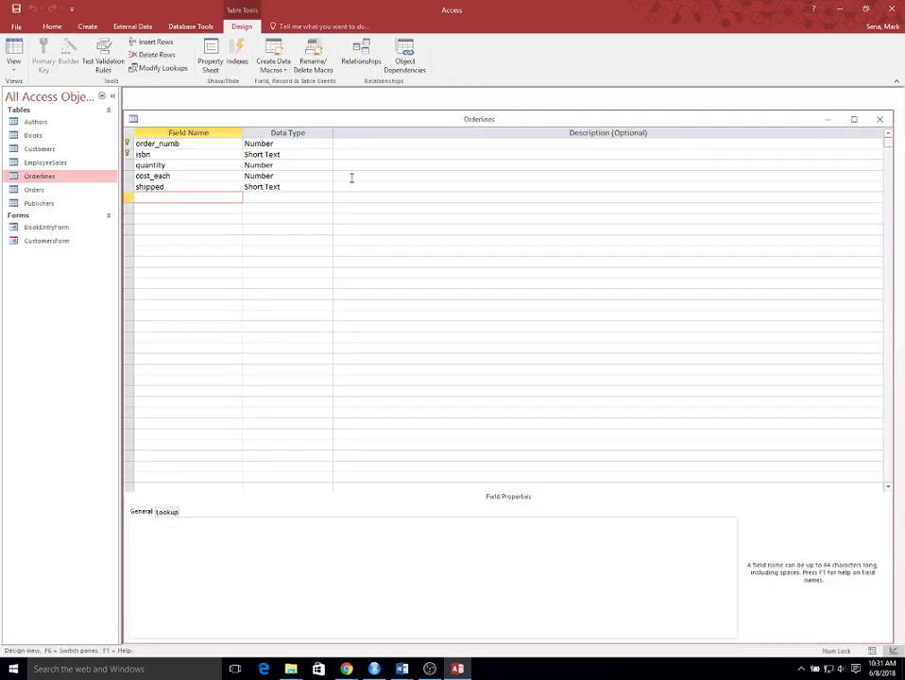
{"action": "type", "text": "EmployeeID"}
{"action": "key", "text": "Tab"}
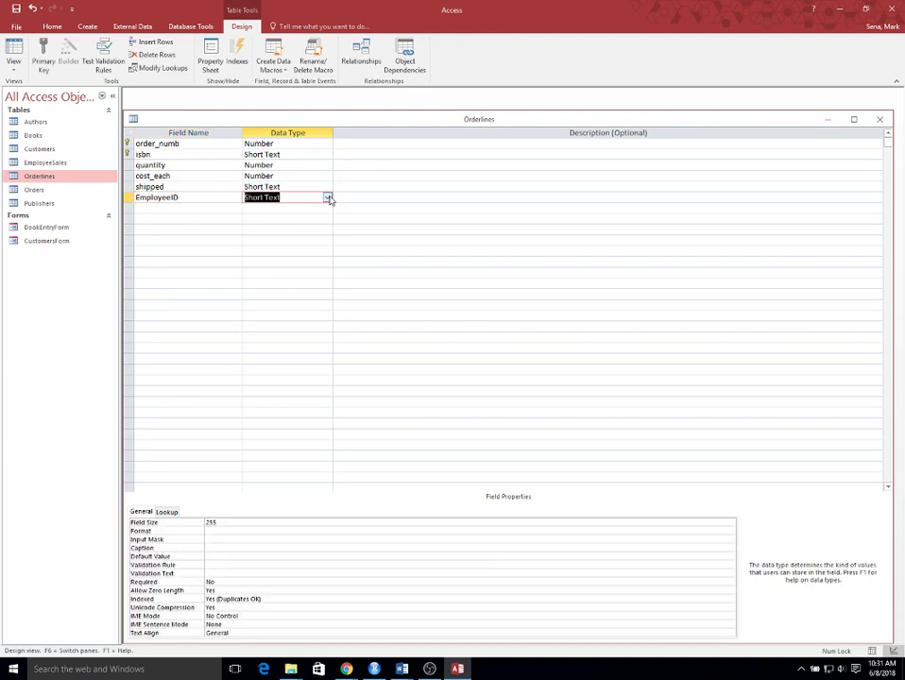
{"action": "left_click", "coordinate": [327, 198]}
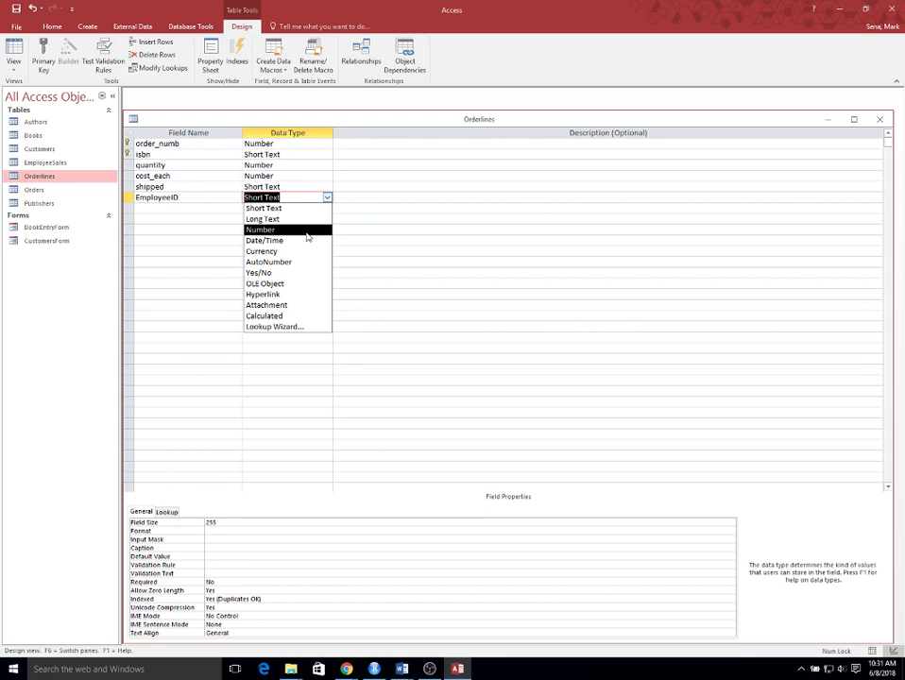
{"action": "left_click", "coordinate": [307, 231]}
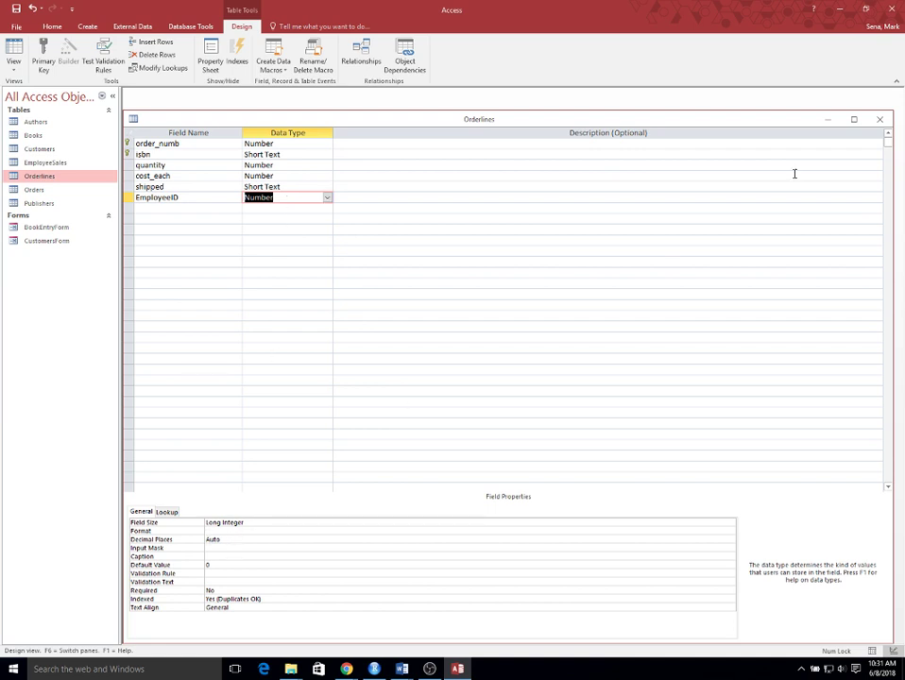
{"action": "left_click", "coordinate": [882, 121]}
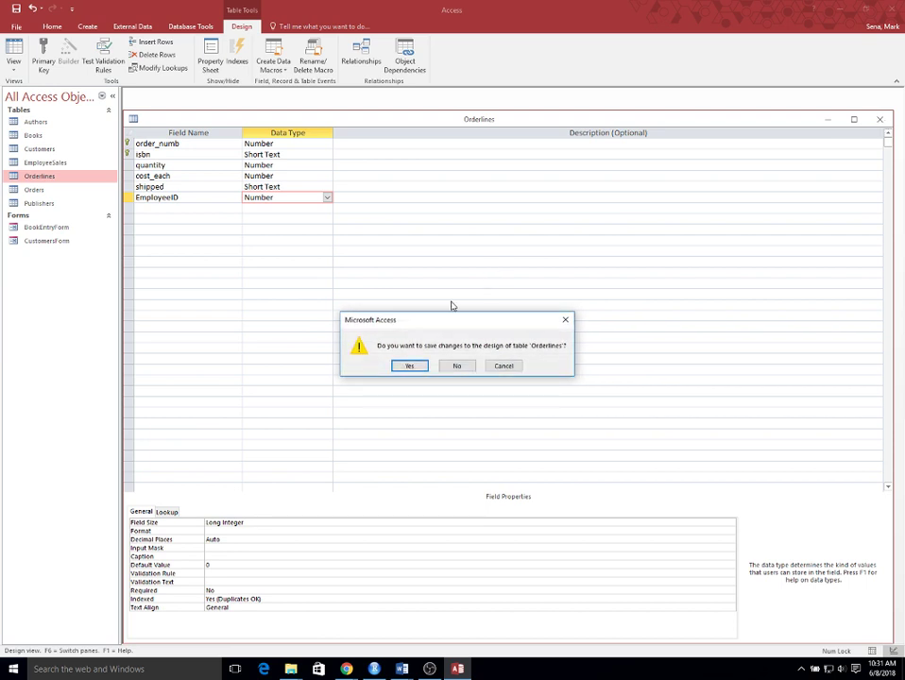
{"action": "left_click", "coordinate": [406, 367]}
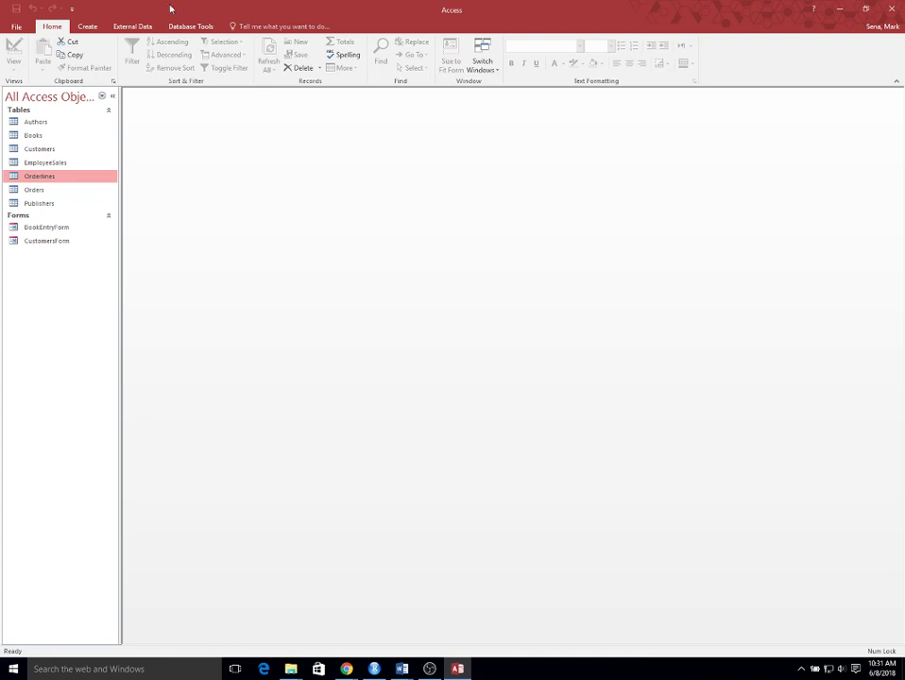
Open the Relationships window and add the EmployeeSales table to the layout.
{"action": "left_click", "coordinate": [187, 28]}
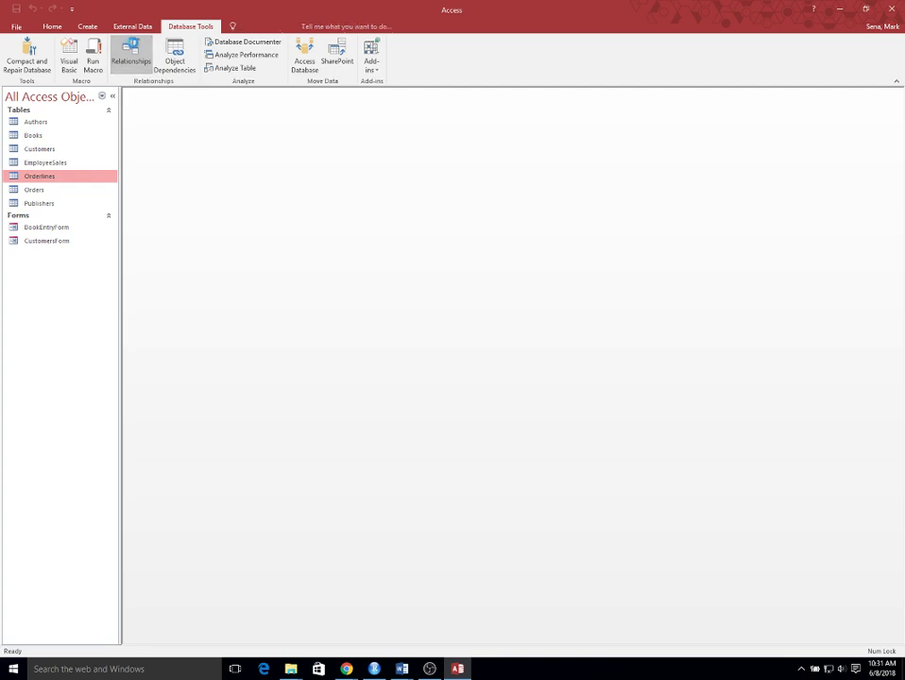
{"action": "left_click", "coordinate": [130, 59]}
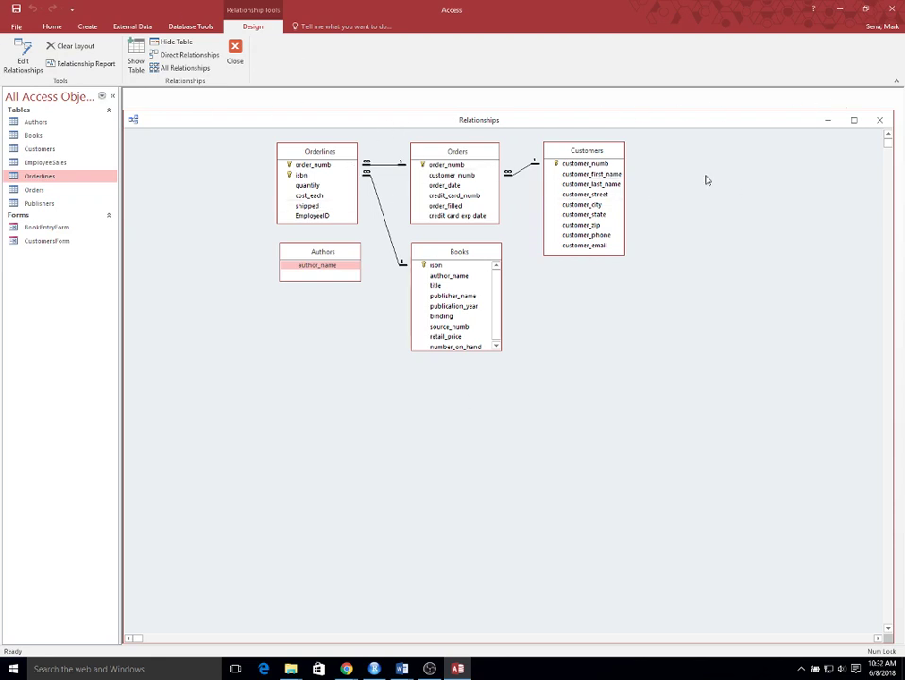
{"action": "left_click", "coordinate": [135, 58]}
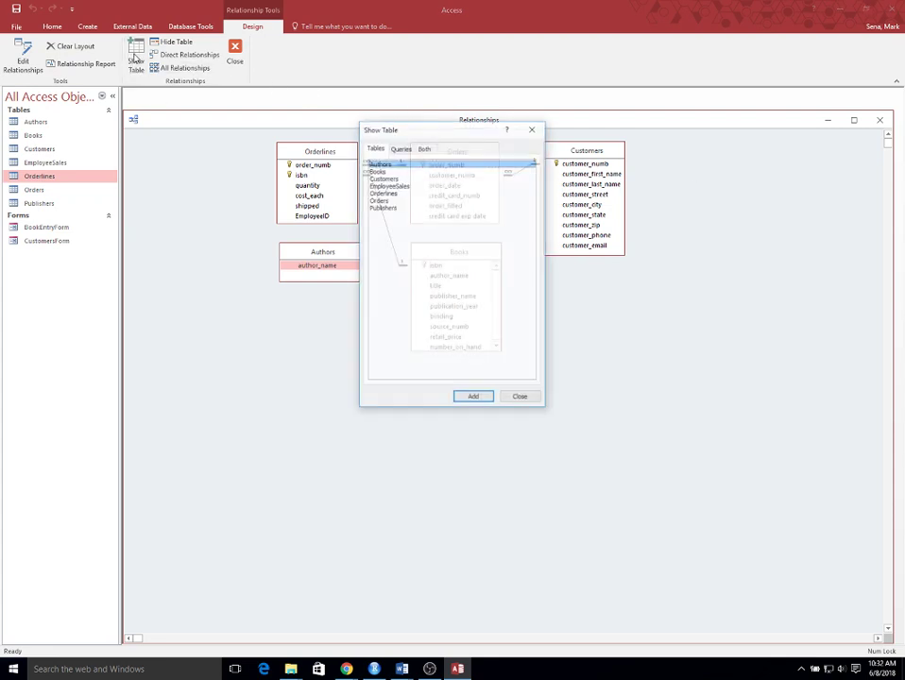
{"action": "left_click", "coordinate": [395, 186]}
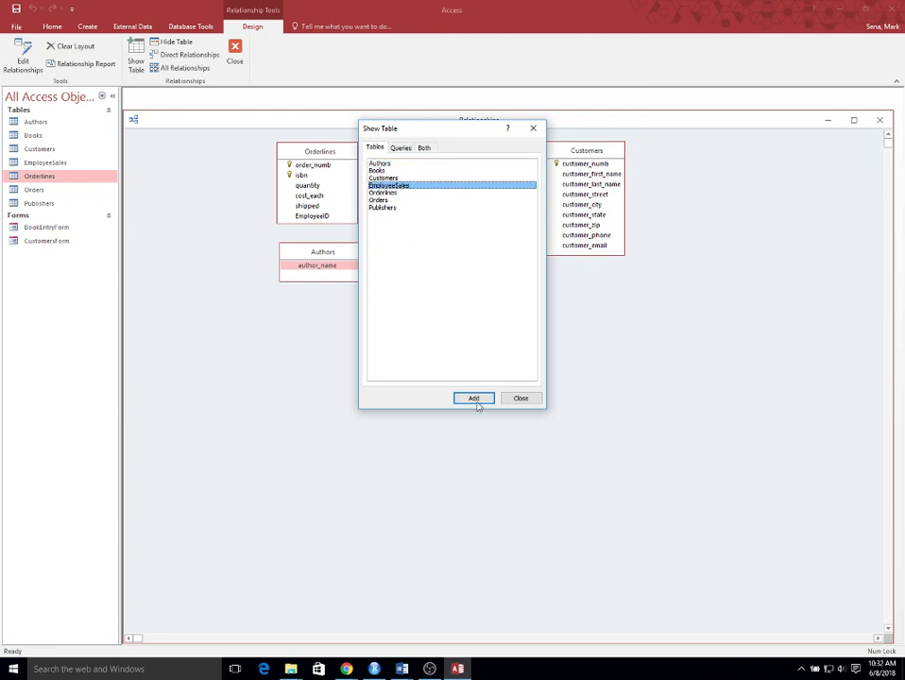
{"action": "left_click", "coordinate": [476, 400]}
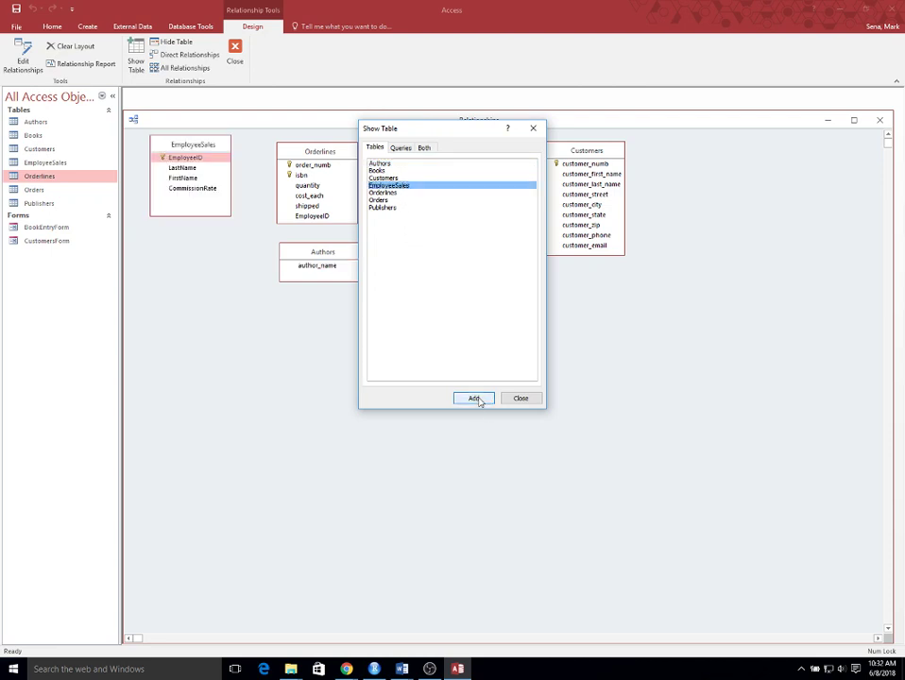
{"action": "left_click", "coordinate": [522, 399]}
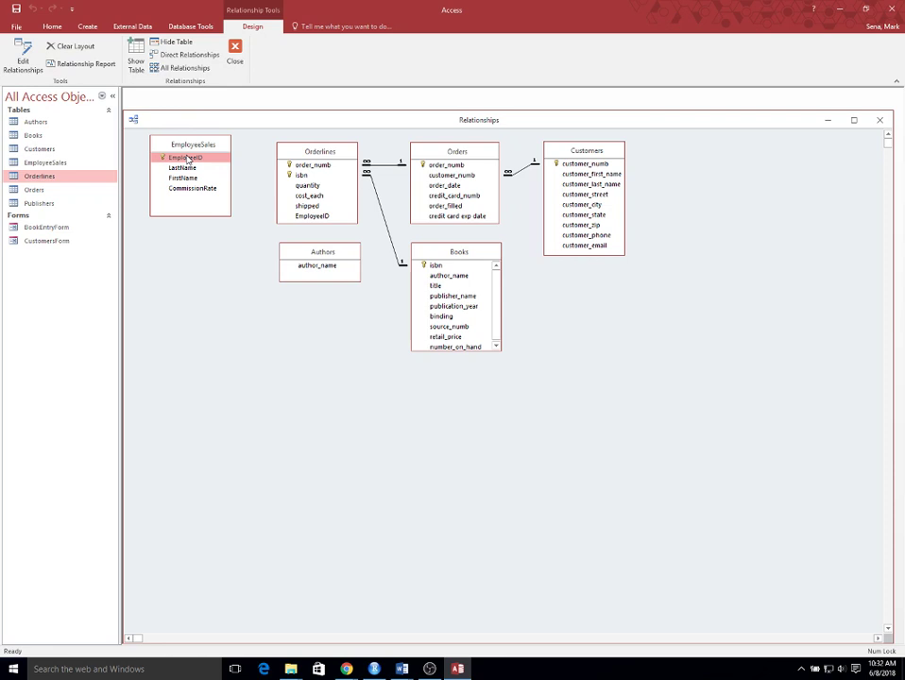
Relate EmployeeID in EmployeeSales to EmployeeID in Orderlines without enforcing referential integrity, and close the Relationships window with its layout saved.
{"action": "left_click_drag", "start_coordinate": [187, 158], "coordinate": [314, 223]}
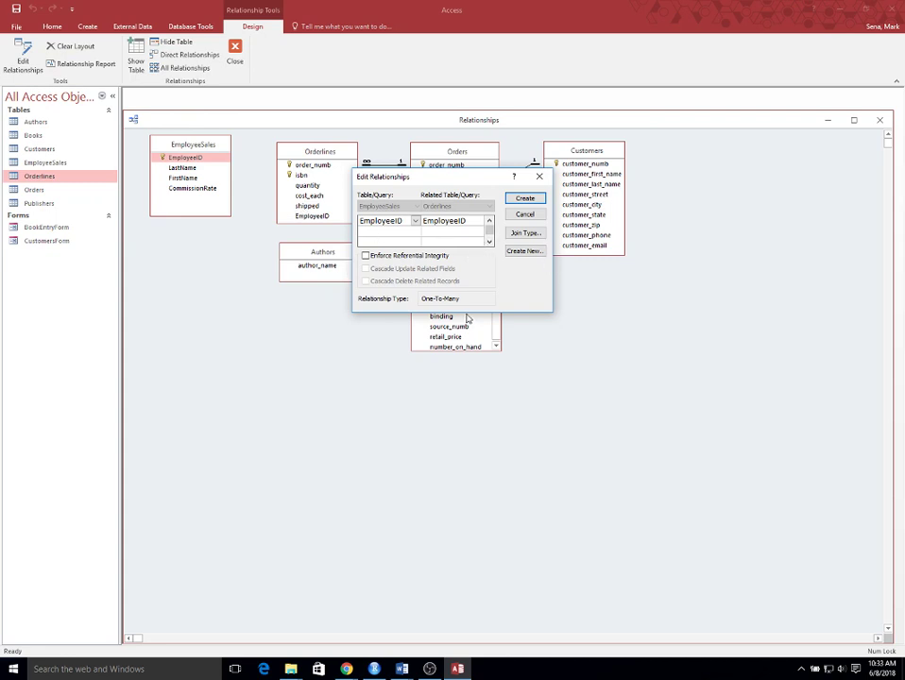
{"action": "left_click", "coordinate": [525, 200]}
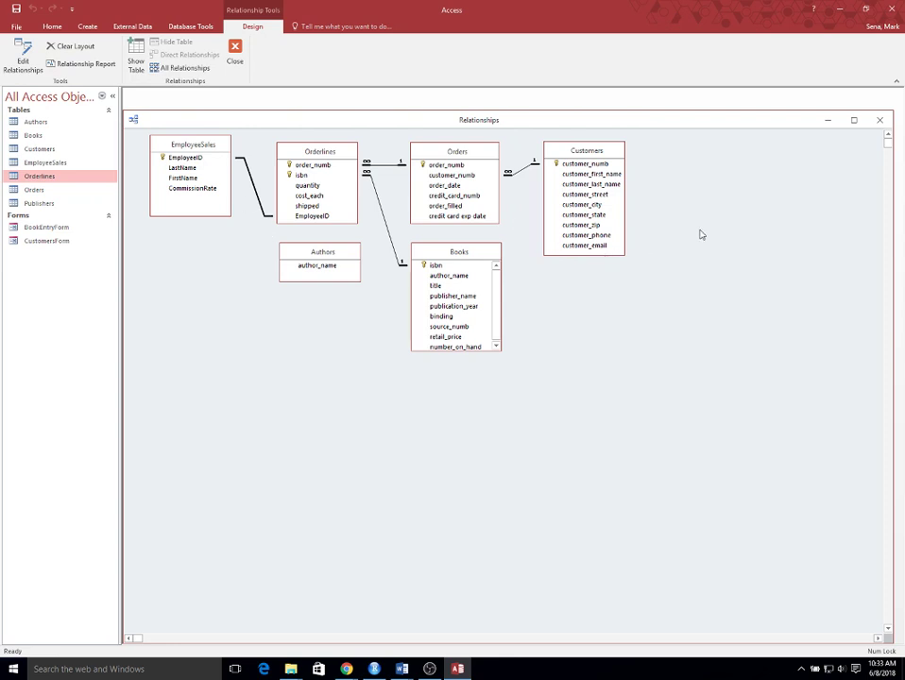
{"action": "left_click", "coordinate": [880, 120]}
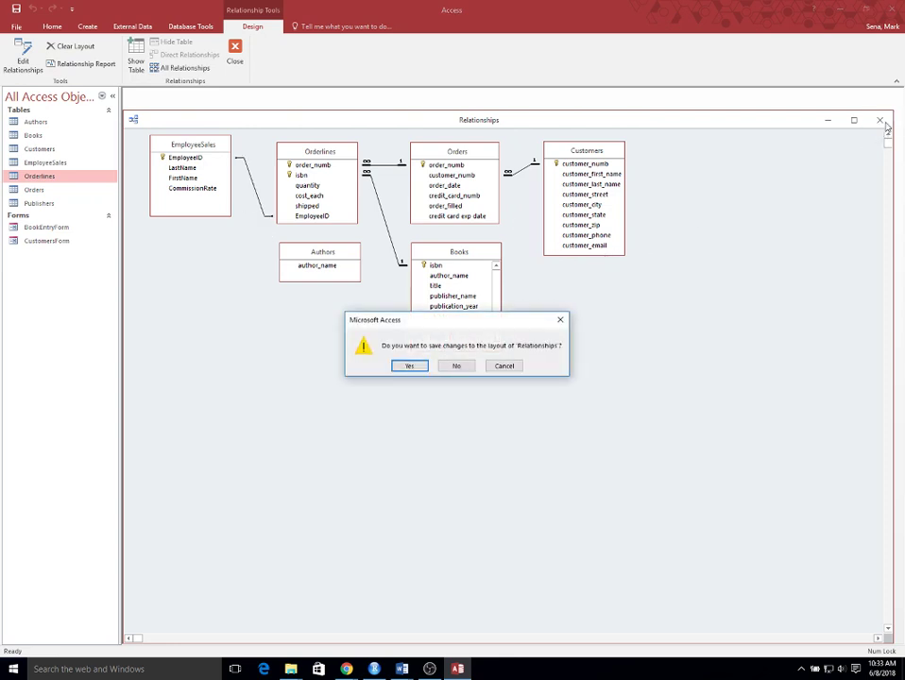
{"action": "left_click", "coordinate": [412, 367]}
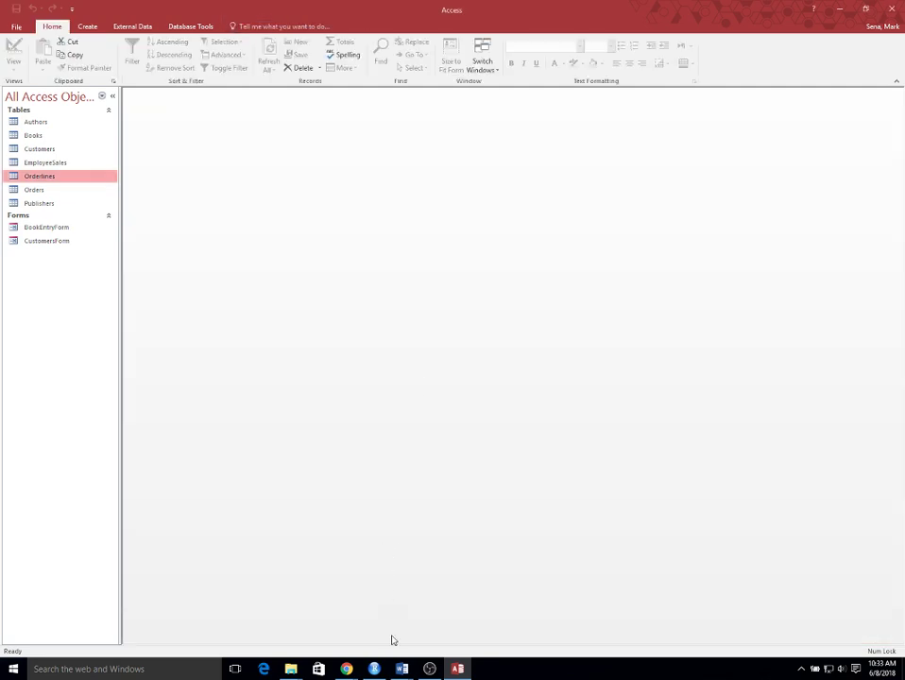
Switch to the practice activities document in Word, highlight task 4 about the EmployeeSales data entry form, and return to Access.
{"action": "mouse_move", "coordinate": [401, 669]}
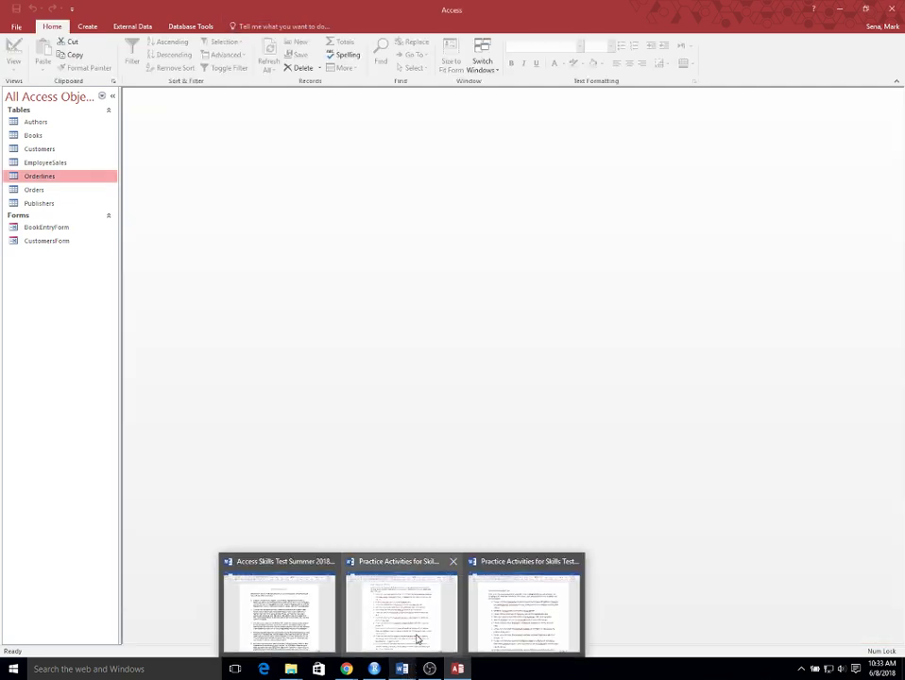
{"action": "left_click", "coordinate": [415, 639]}
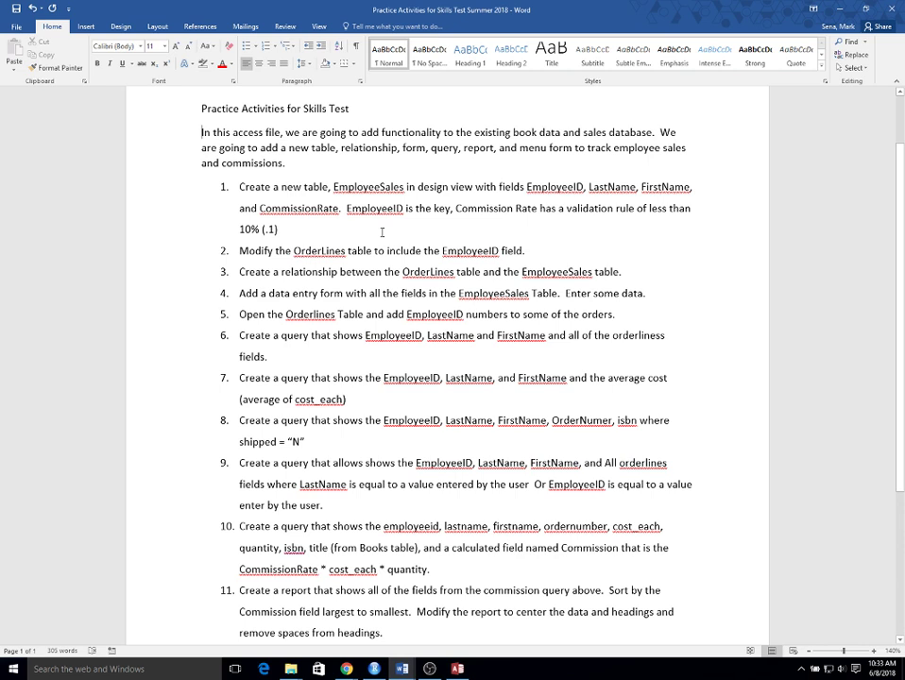
{"action": "left_click_drag", "start_coordinate": [235, 293], "coordinate": [641, 301]}
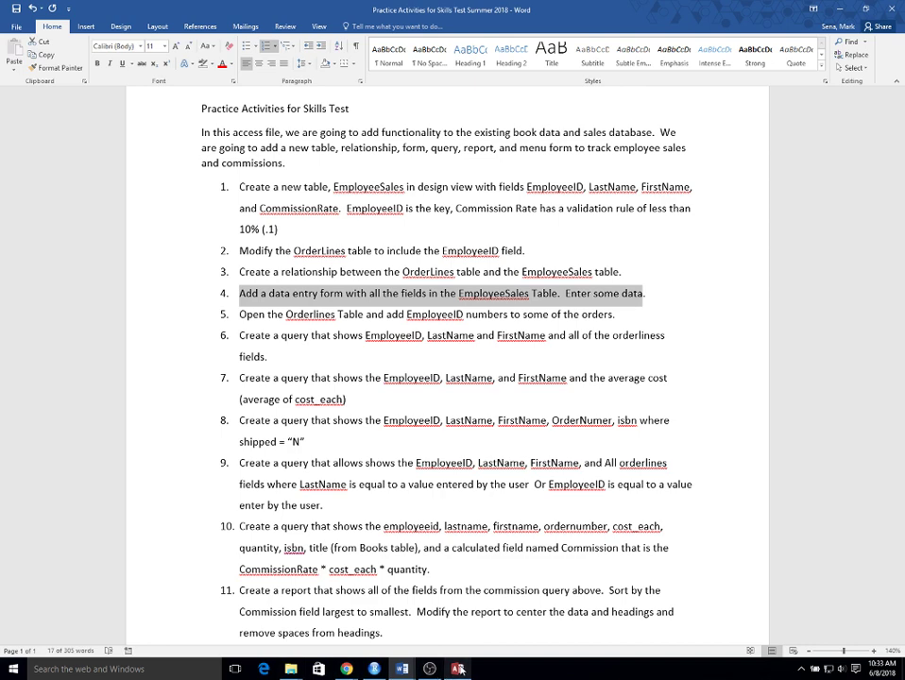
{"action": "mouse_move", "coordinate": [456, 671]}
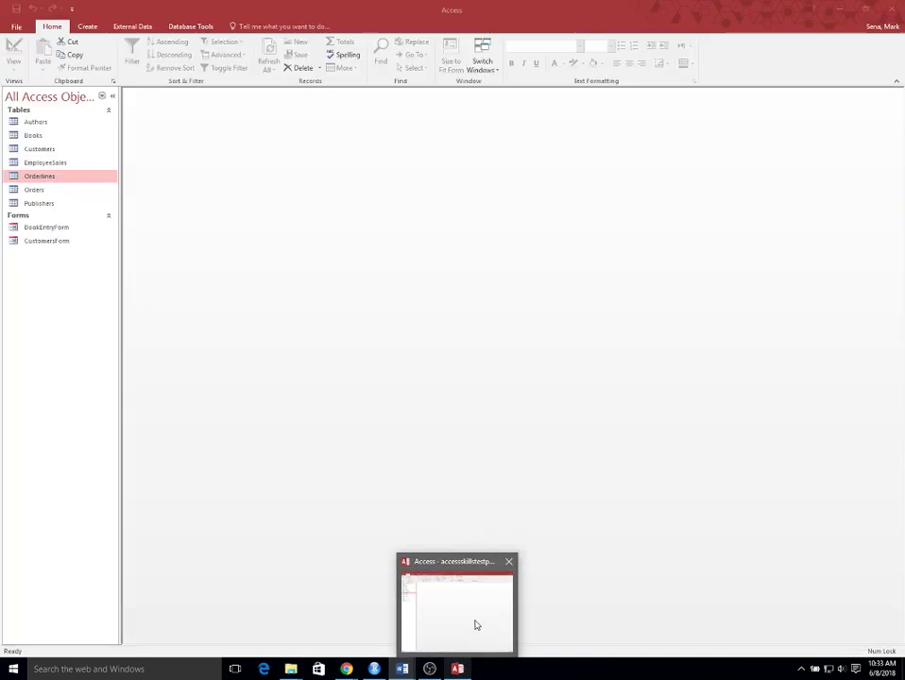
{"action": "left_click", "coordinate": [477, 624]}
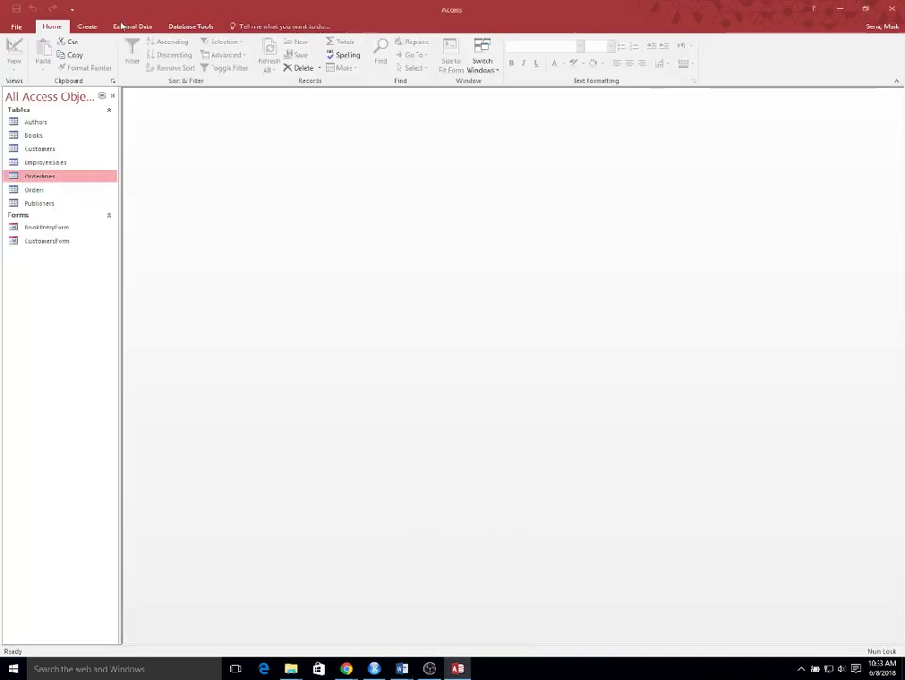
Start a form with the Form Wizard using all the fields of the EmployeeSales table, and continue to the layout choice.
{"action": "left_click", "coordinate": [83, 31]}
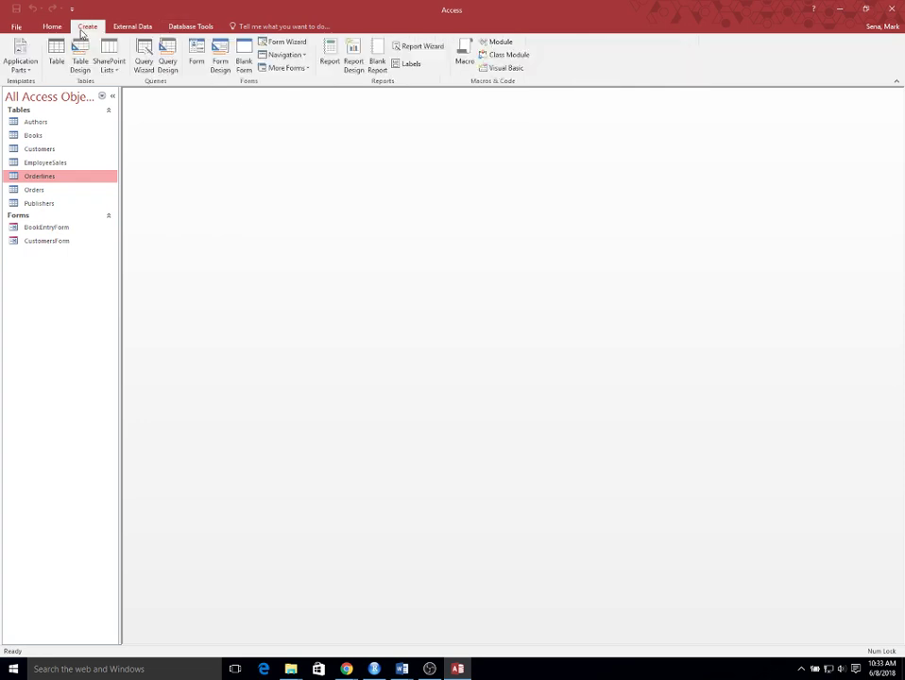
{"action": "left_click", "coordinate": [286, 43]}
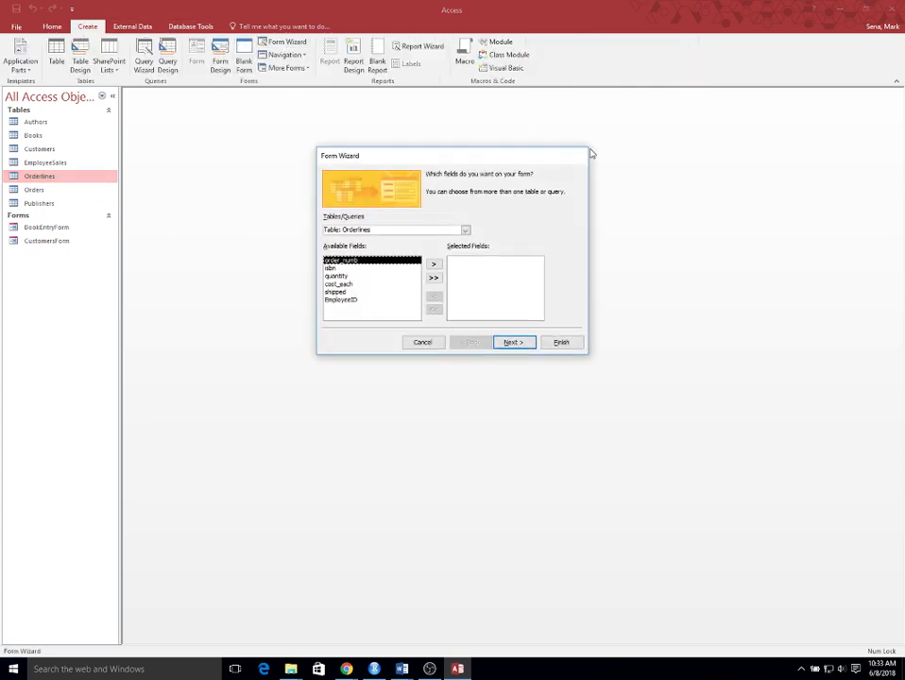
{"action": "left_click", "coordinate": [465, 231]}
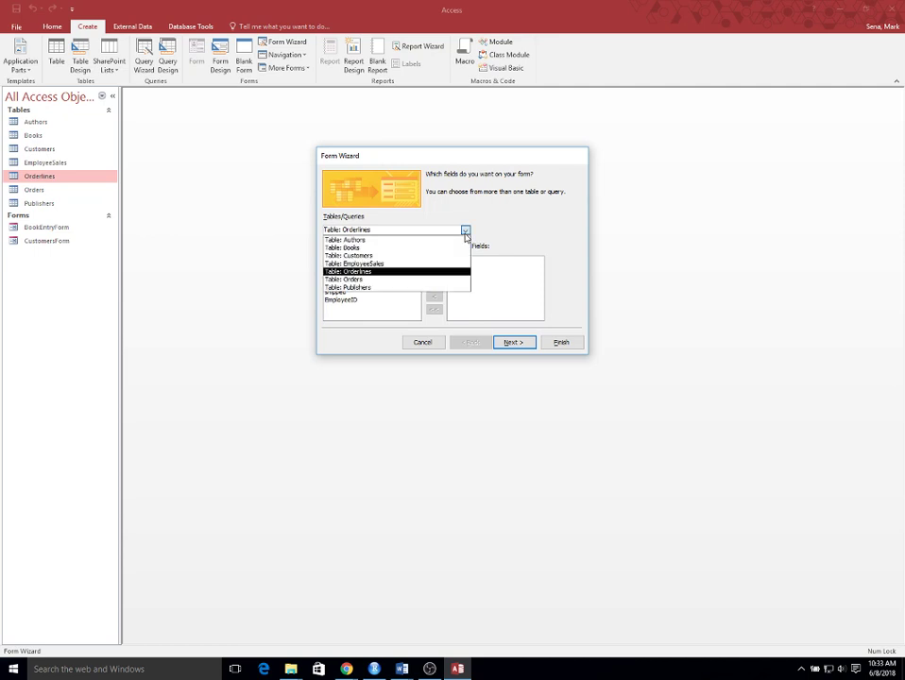
{"action": "left_click", "coordinate": [447, 265]}
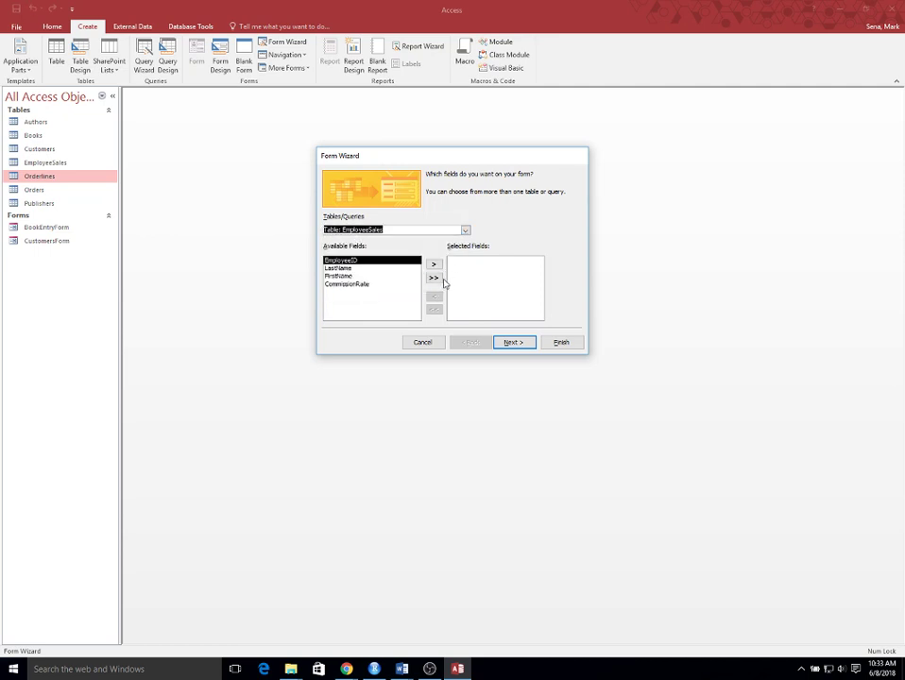
{"action": "left_click", "coordinate": [434, 278]}
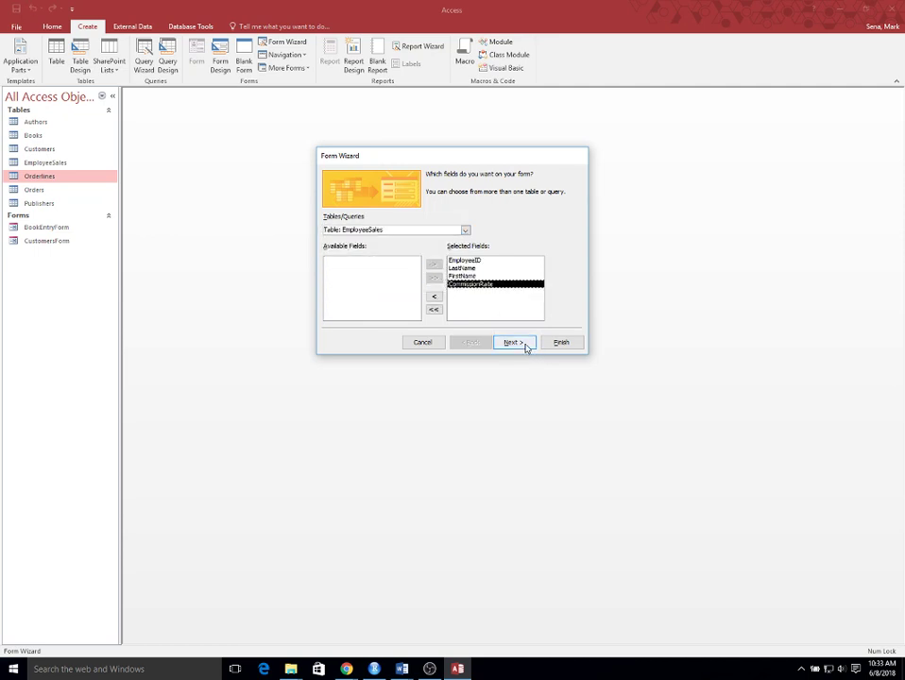
{"action": "left_click", "coordinate": [524, 343]}
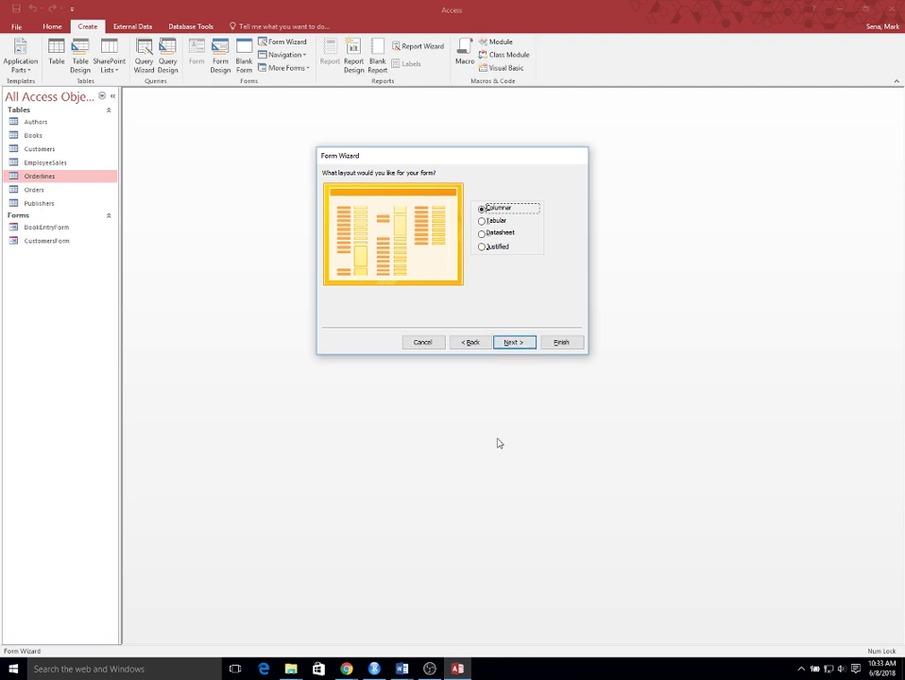
Switch to the practice activities document in Word to reread task 4 about the data entry form, and return to Access.
{"action": "mouse_move", "coordinate": [402, 673]}
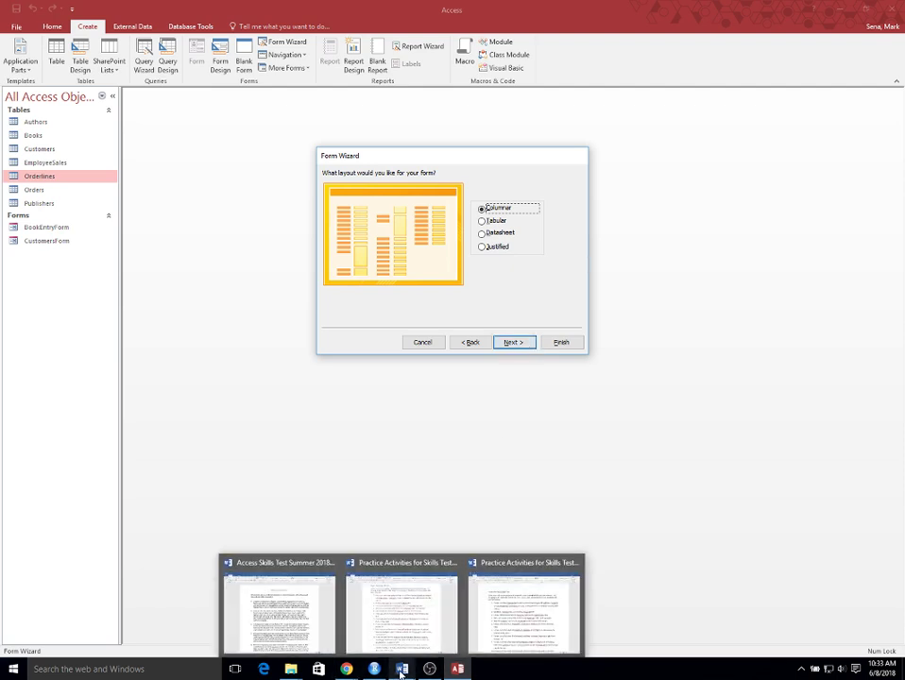
{"action": "left_click", "coordinate": [411, 619]}
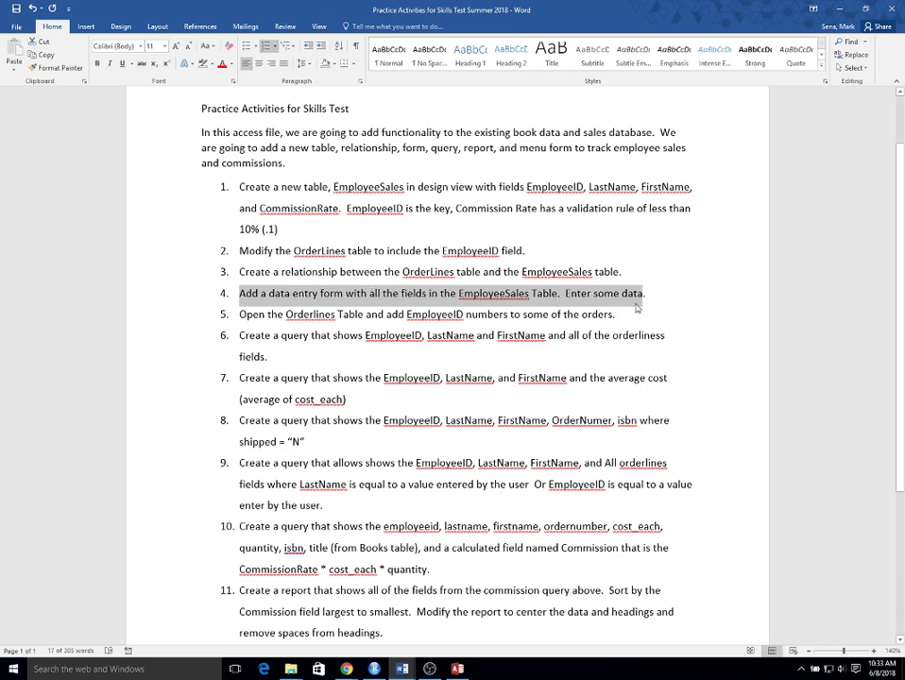
{"action": "mouse_move", "coordinate": [458, 671]}
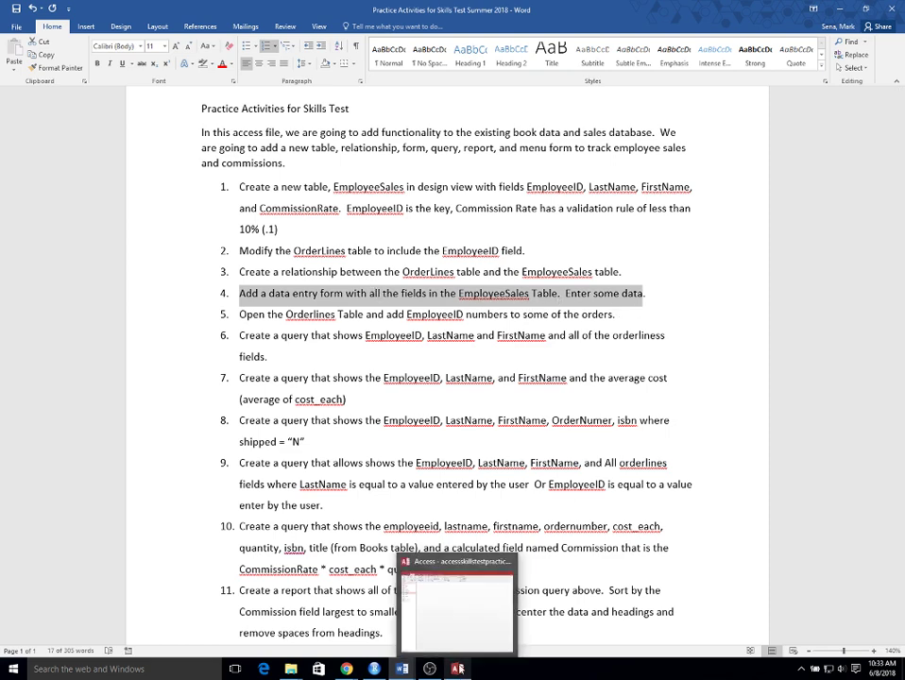
{"action": "left_click", "coordinate": [470, 622]}
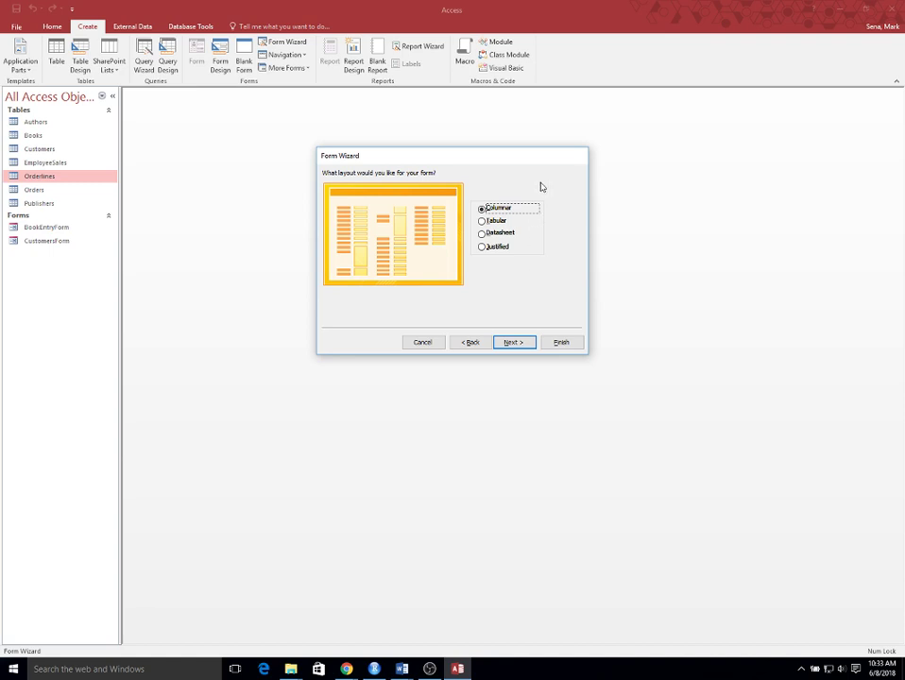
Choose the Tabular layout, keep the title EmployeeSales, and finish the form so it opens for entering information.
{"action": "left_click", "coordinate": [495, 221]}
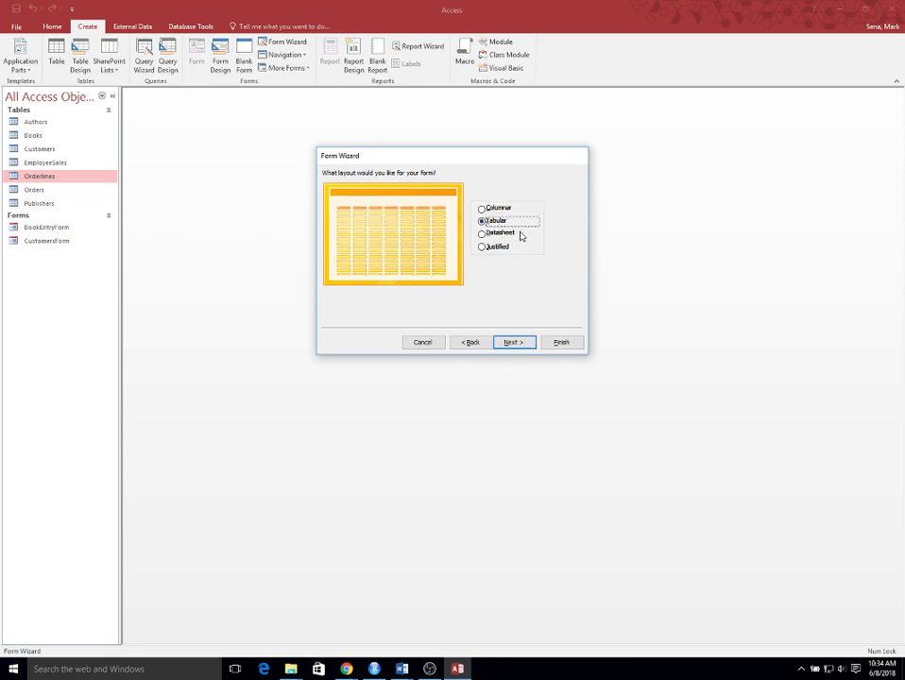
{"action": "left_click", "coordinate": [516, 343]}
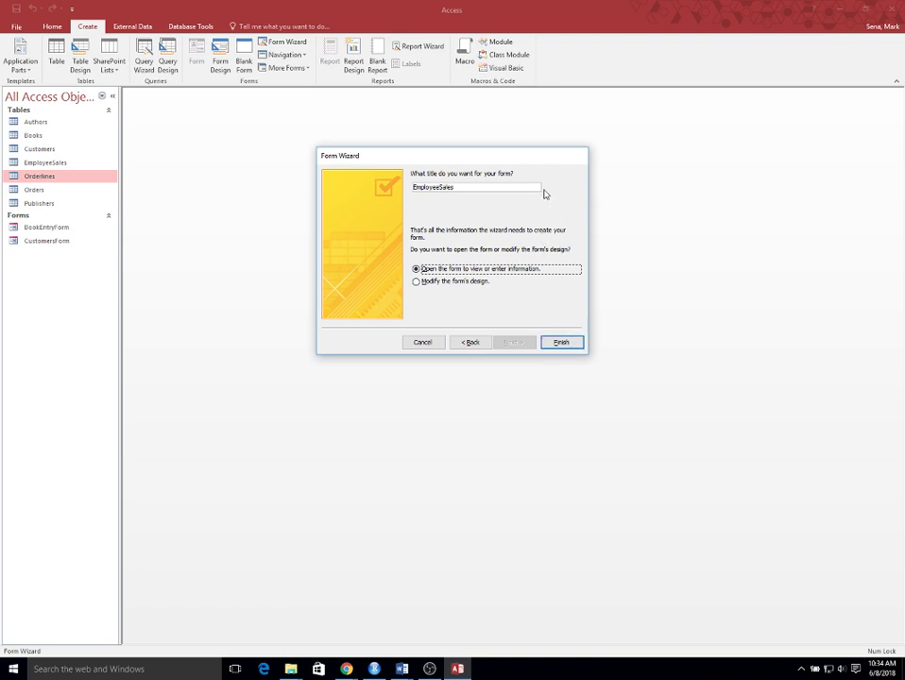
{"action": "left_click", "coordinate": [570, 345]}
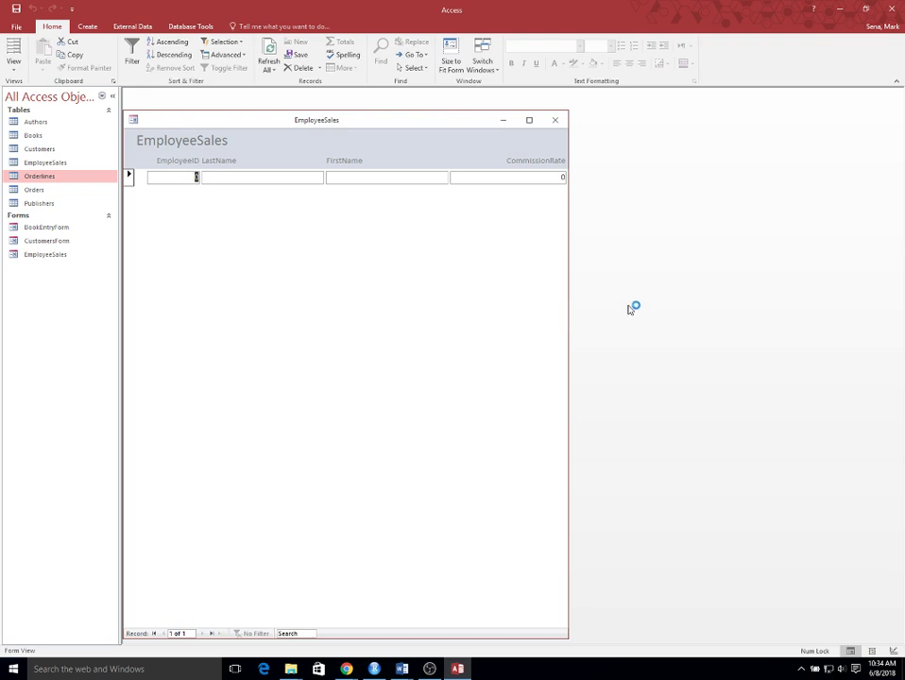
Enter the first record in the EmployeeSales form with EmployeeID 111, LastName Harrison and FirstName George.
{"action": "type", "text": "111"}
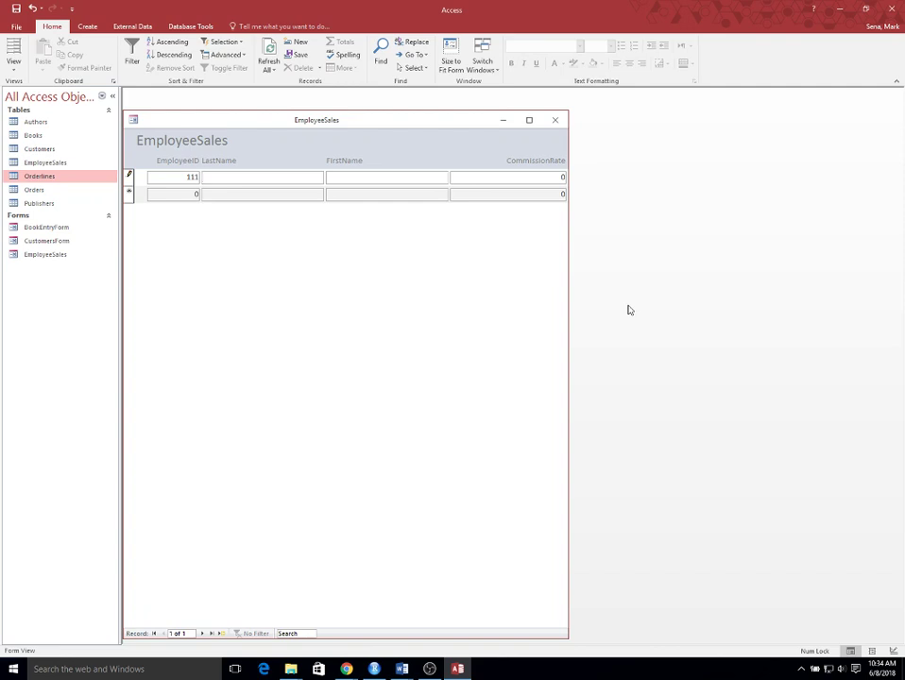
{"action": "type", "text": "Harrison"}
{"action": "type", "text": "George"}
{"action": "key", "text": "Tab"}
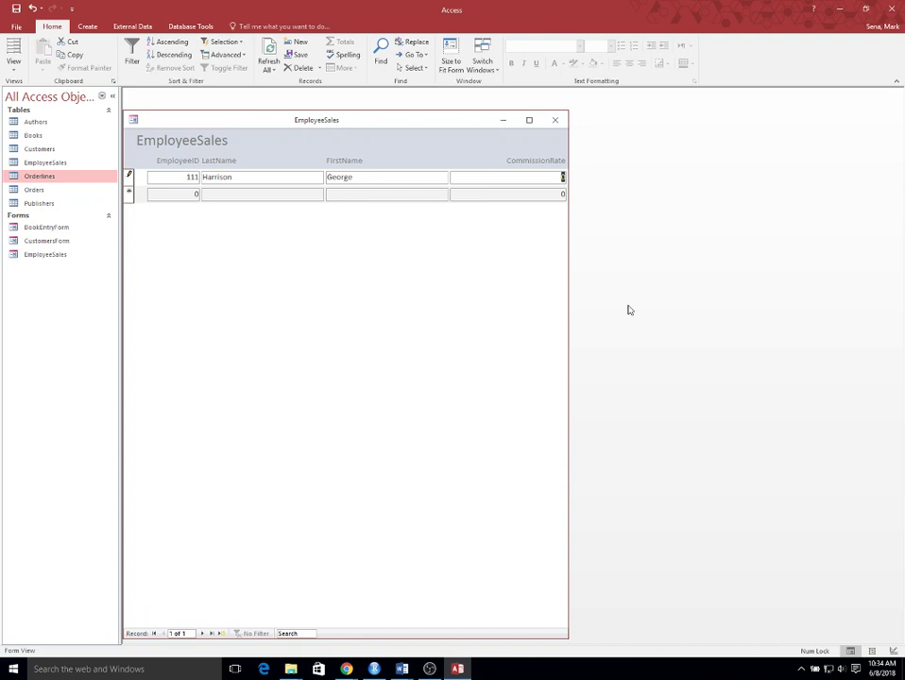
Test the CommissionRate validation on employee 111's record with .55 and .5, and set the rate to .05.
{"action": "key", "text": "BackSpace"}
{"action": "key", "text": "Tab"}
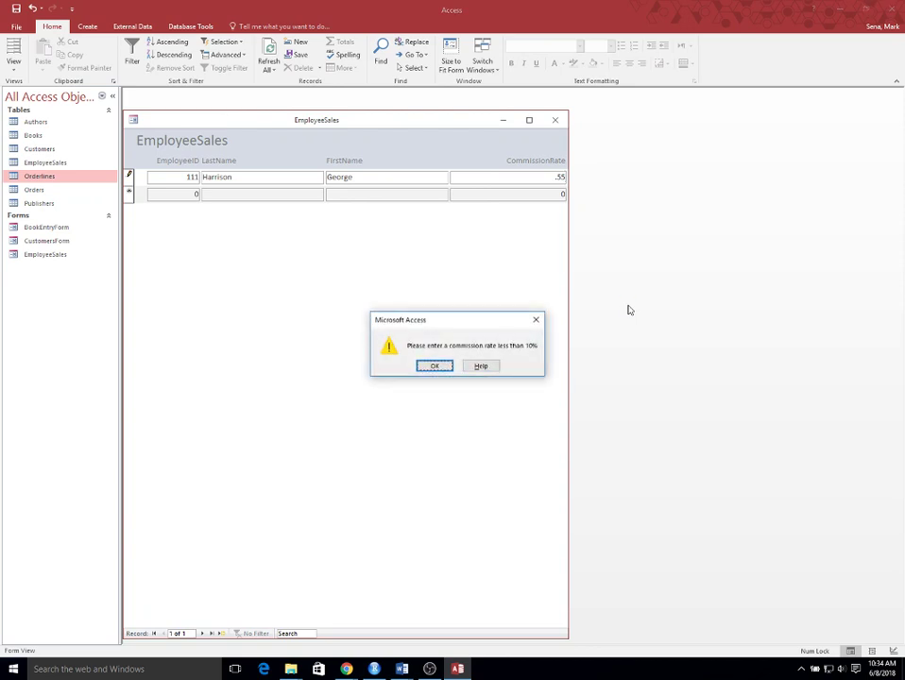
{"action": "left_click", "coordinate": [424, 363]}
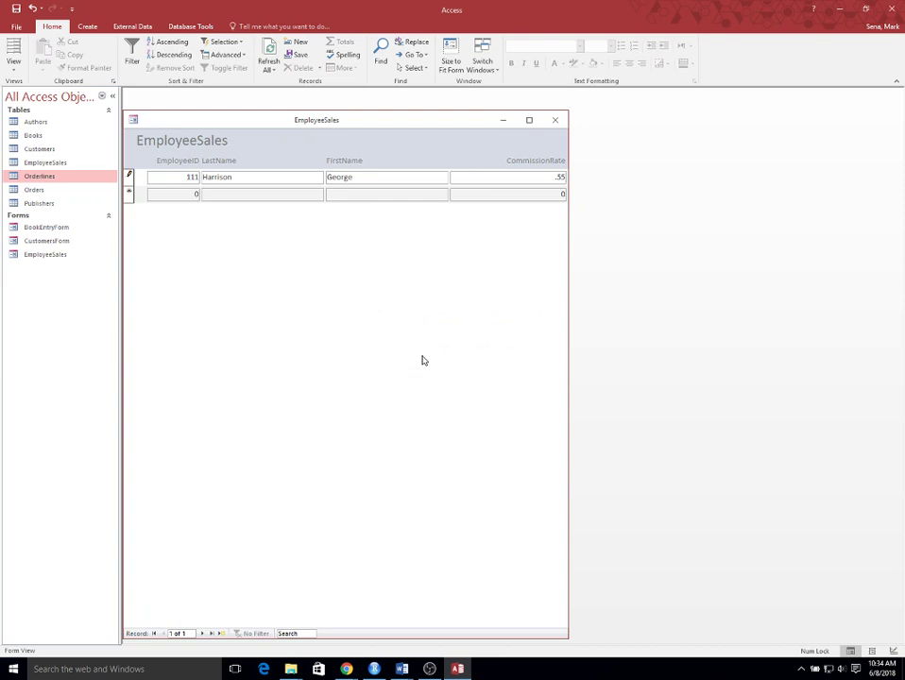
{"action": "left_click", "coordinate": [194, 196]}
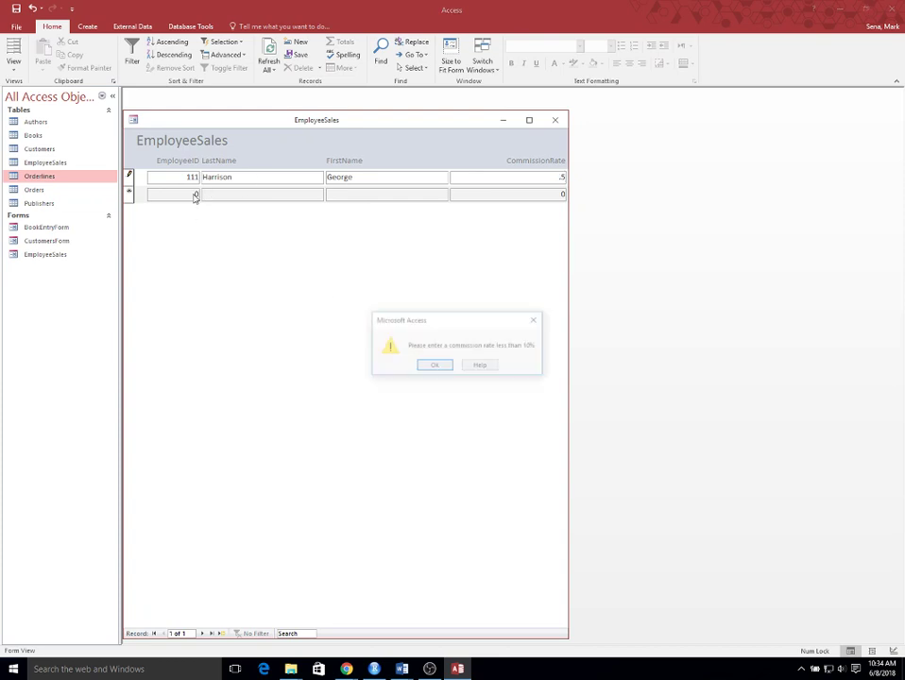
{"action": "left_click", "coordinate": [431, 366]}
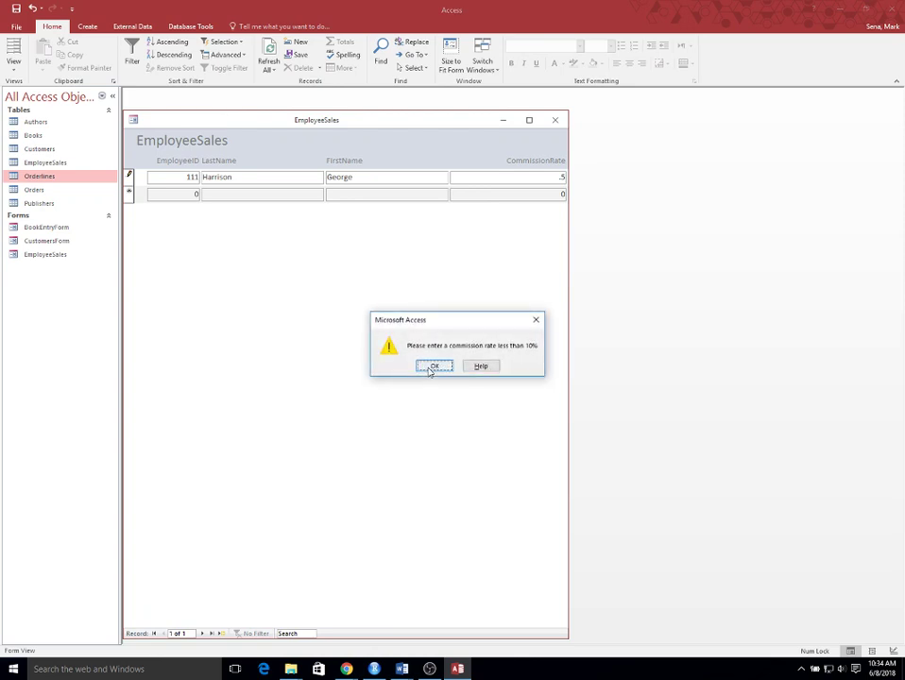
{"action": "left_click", "coordinate": [430, 369]}
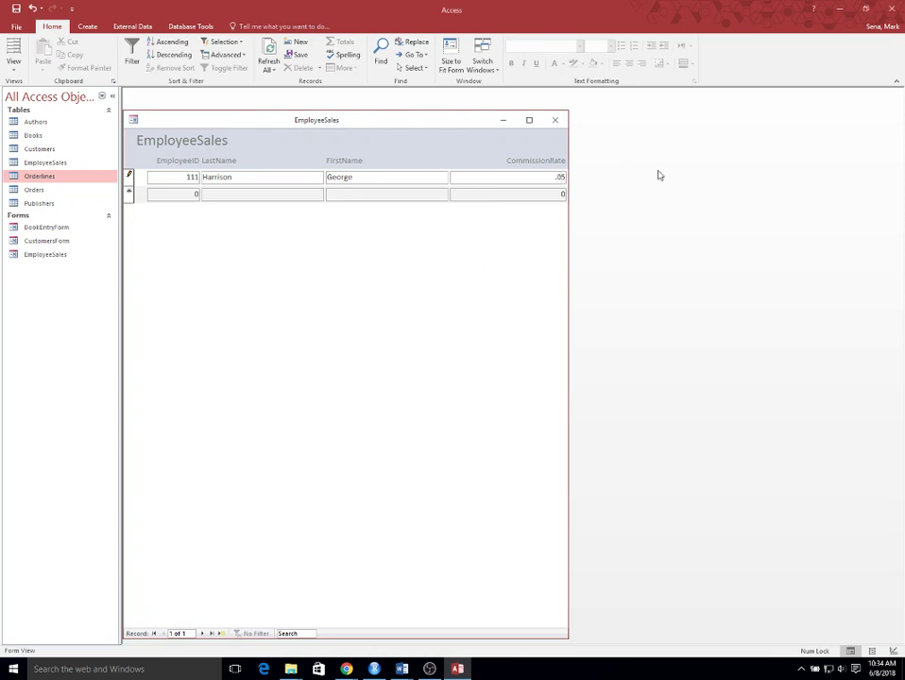
{"action": "key", "text": "Tab"}
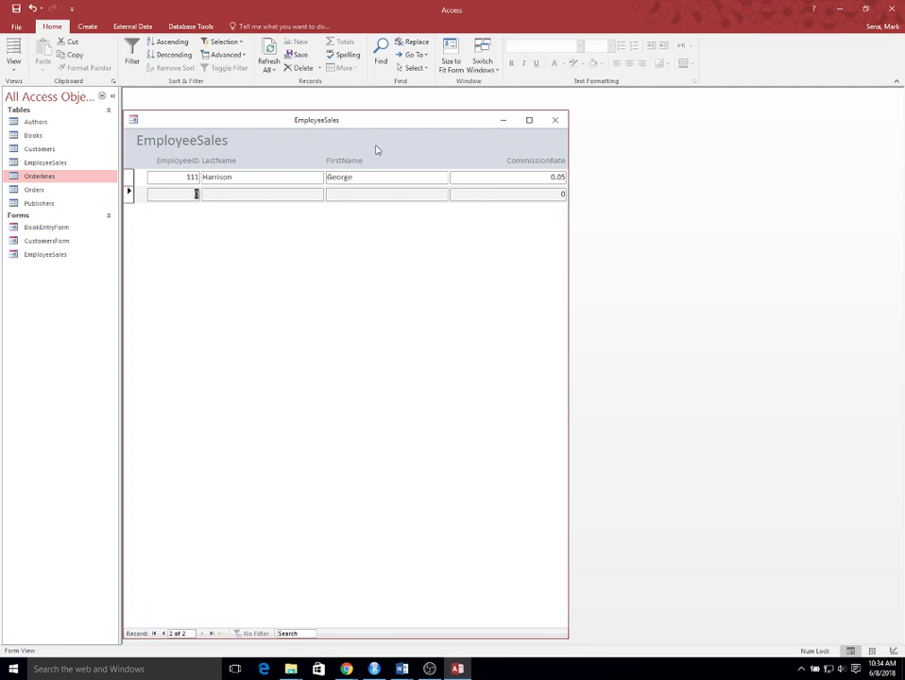
Add a second EmployeeSales record with EmployeeID 222, LastName Star, FirstName Ringo and CommissionRate .04.
{"action": "type", "text": "222"}
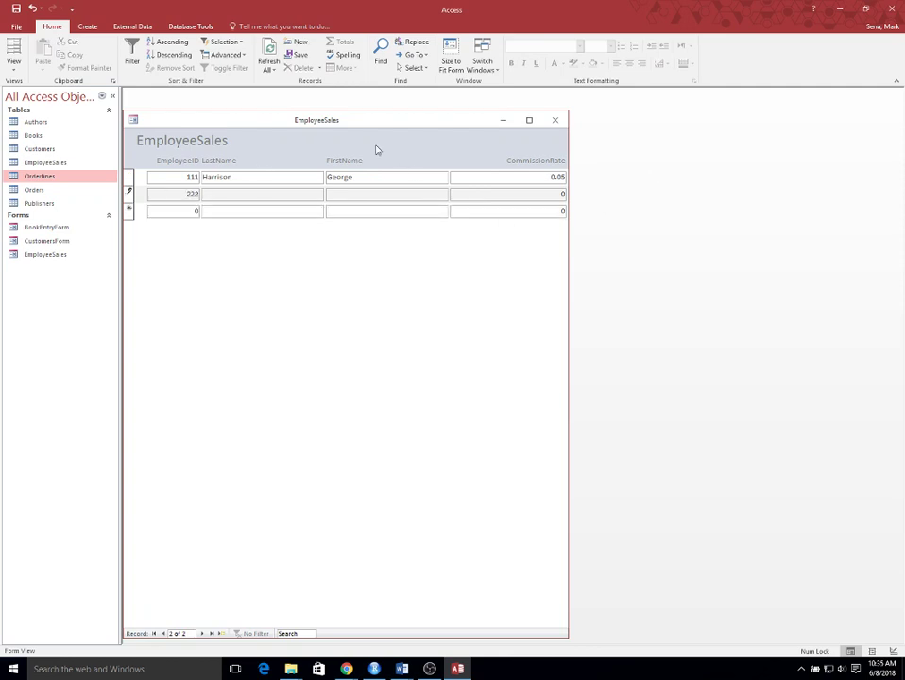
{"action": "type", "text": "Sta"}
{"action": "type", "text": "Ringo"}
{"action": "key", "text": "Tab"}
{"action": "type", "text": ".0"}
{"action": "key", "text": "Tab"}
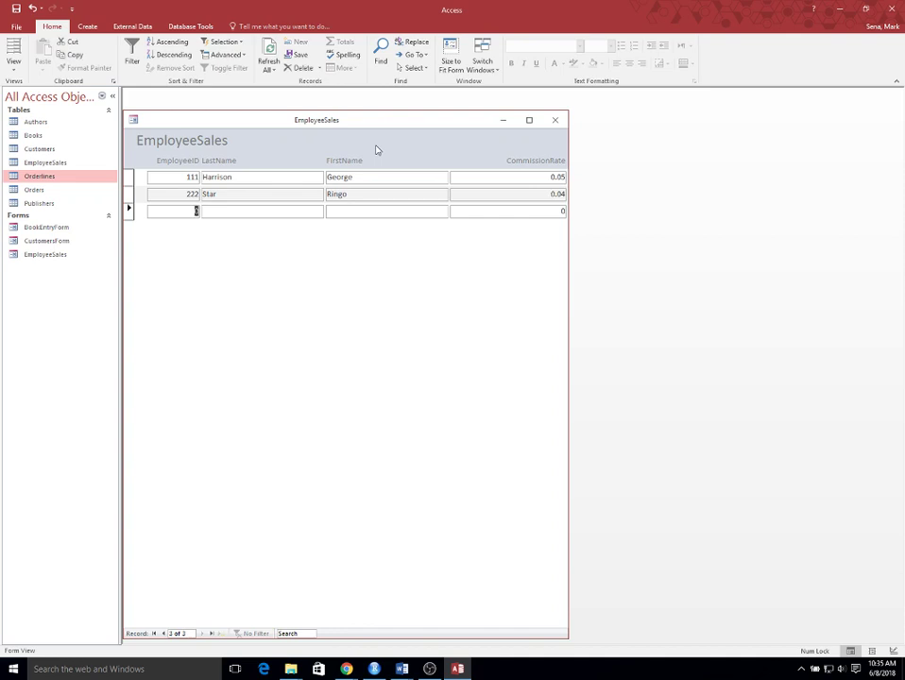
Add a third EmployeeSales record with EmployeeID 333, LastName McCartney, FirstName Paul and CommissionRate .08.
{"action": "type", "text": "333"}
{"action": "key", "text": "Tab"}
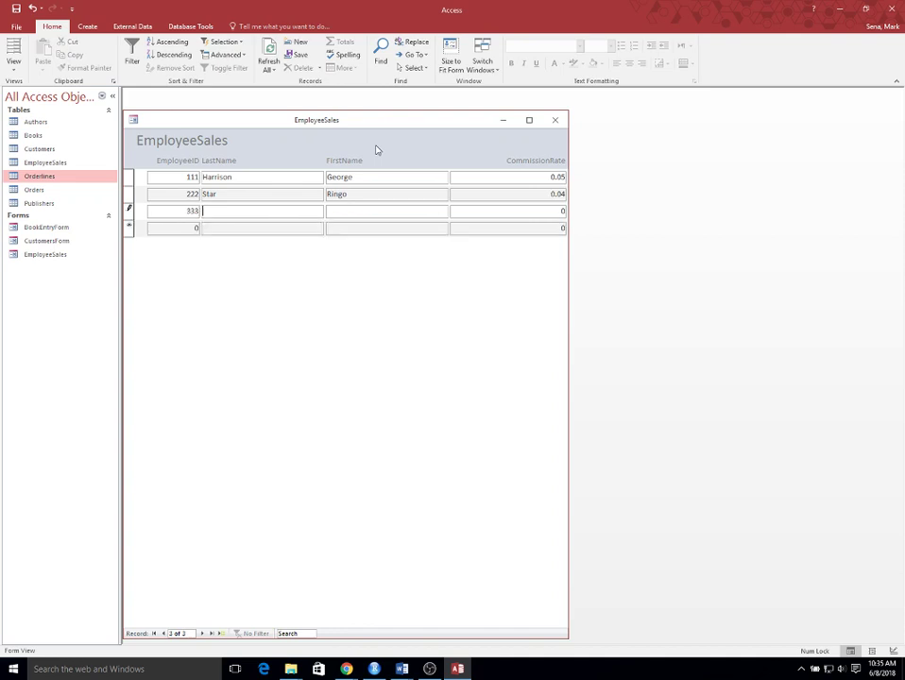
{"action": "type", "text": "McCartney"}
{"action": "key", "text": "Tab"}
{"action": "type", "text": "Paul"}
{"action": "key", "text": "Tab"}
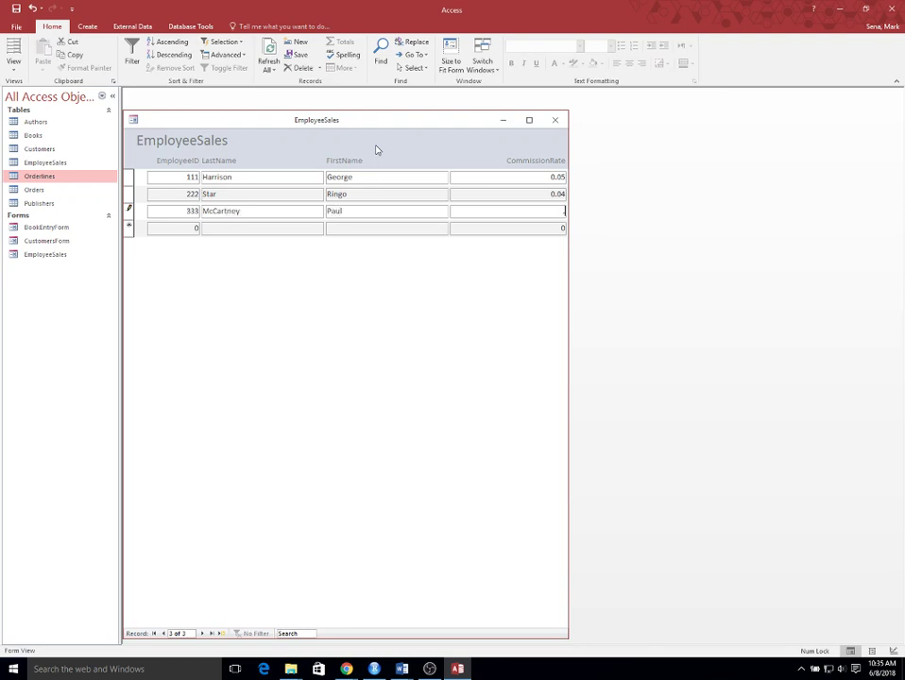
{"action": "type", "text": ".08"}
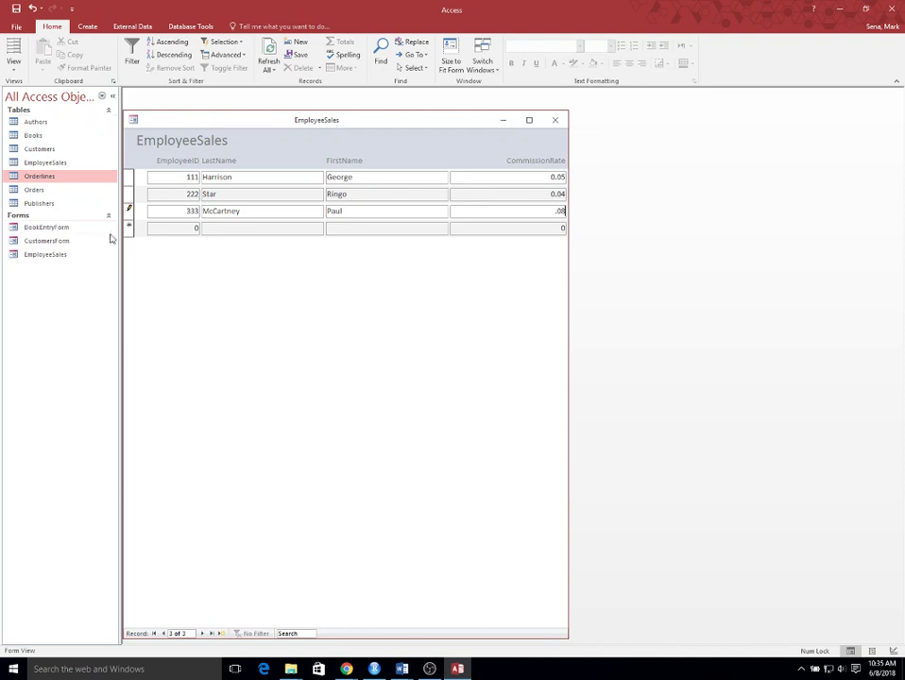
Add a fourth EmployeeSales record with EmployeeID 444, LastName Lennon, FirstName John and a commission rate below 10%, and close the form.
{"action": "left_click", "coordinate": [194, 228]}
{"action": "type", "text": "444"}
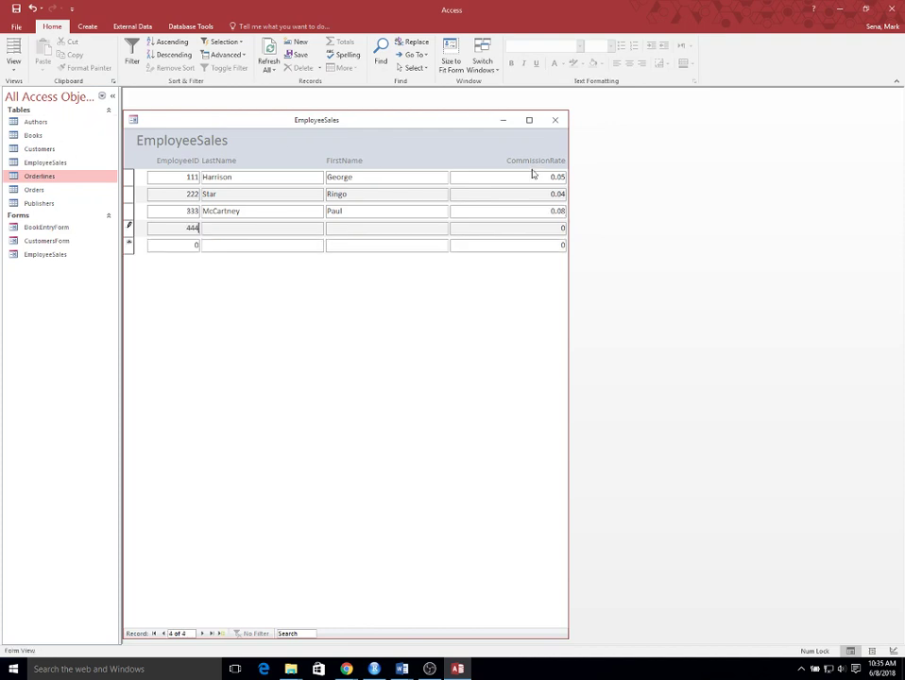
{"action": "key", "text": "Tab"}
{"action": "type", "text": "Lennon"}
{"action": "key", "text": "Tab"}
{"action": "type", "text": "John"}
{"action": "key", "text": "Tab"}
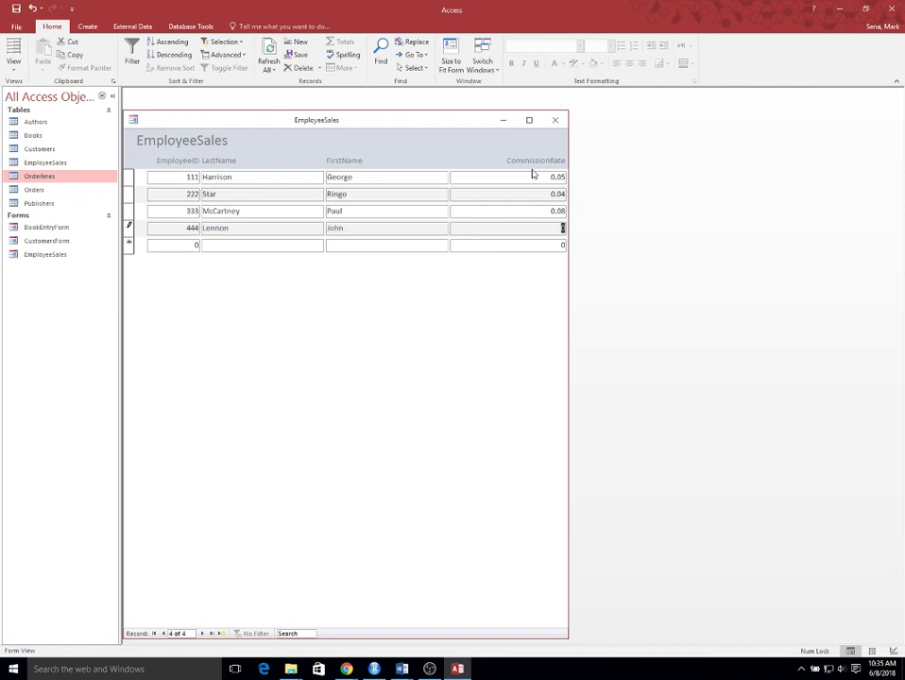
{"action": "type", "text": ".0"}
{"action": "key", "text": "Tab"}
{"action": "left_click", "coordinate": [555, 123]}
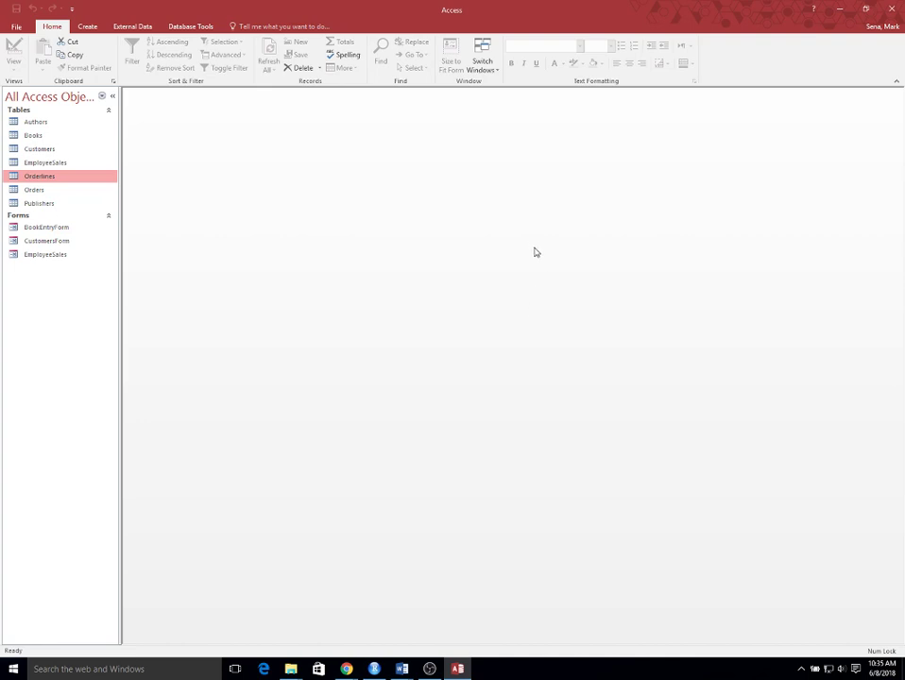
Open the Orderlines table and enter EmployeeID 111 for its first five rows, covering orders 1 and 2.
{"action": "double_click", "coordinate": [40, 177]}
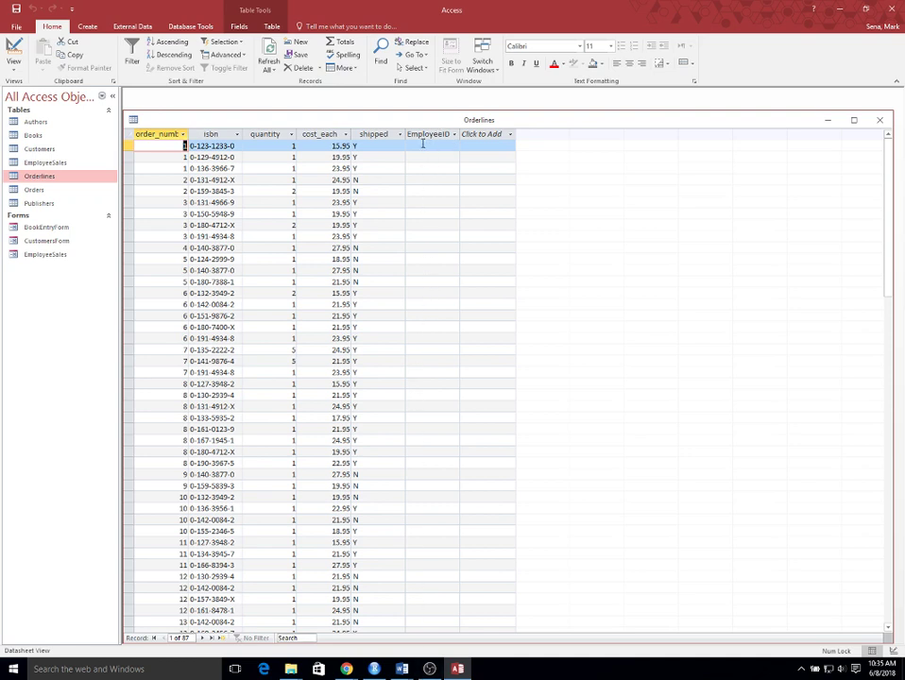
{"action": "left_click", "coordinate": [422, 144]}
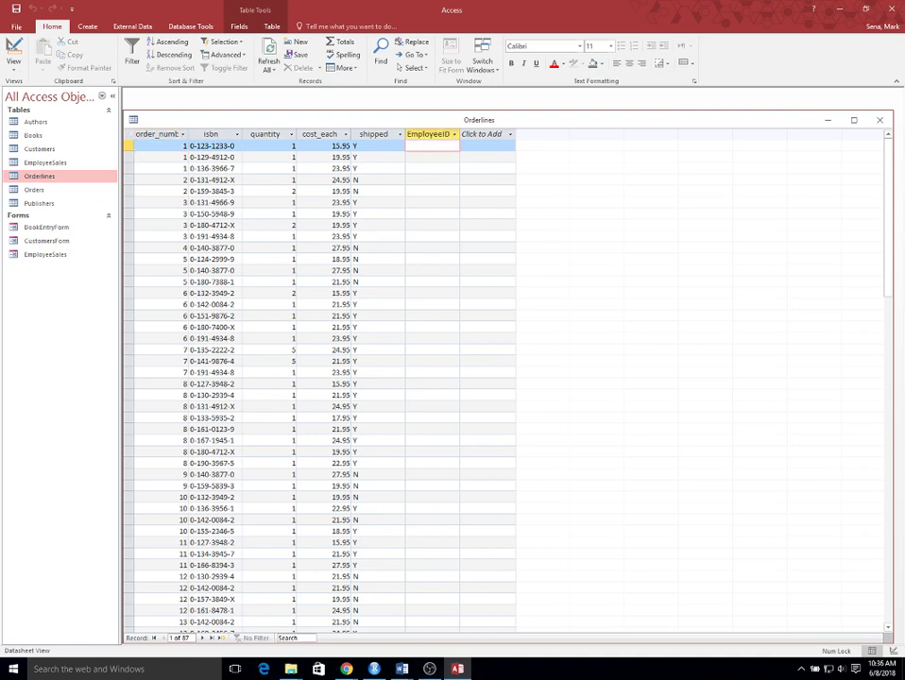
{"action": "type", "text": "111"}
{"action": "key", "text": "Return"}
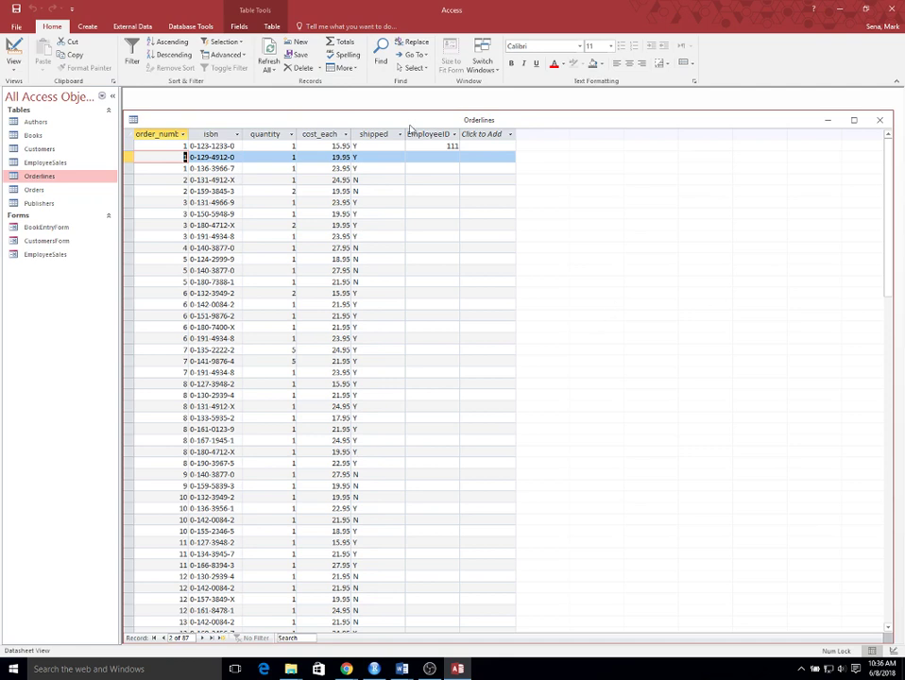
{"action": "left_click", "coordinate": [452, 161]}
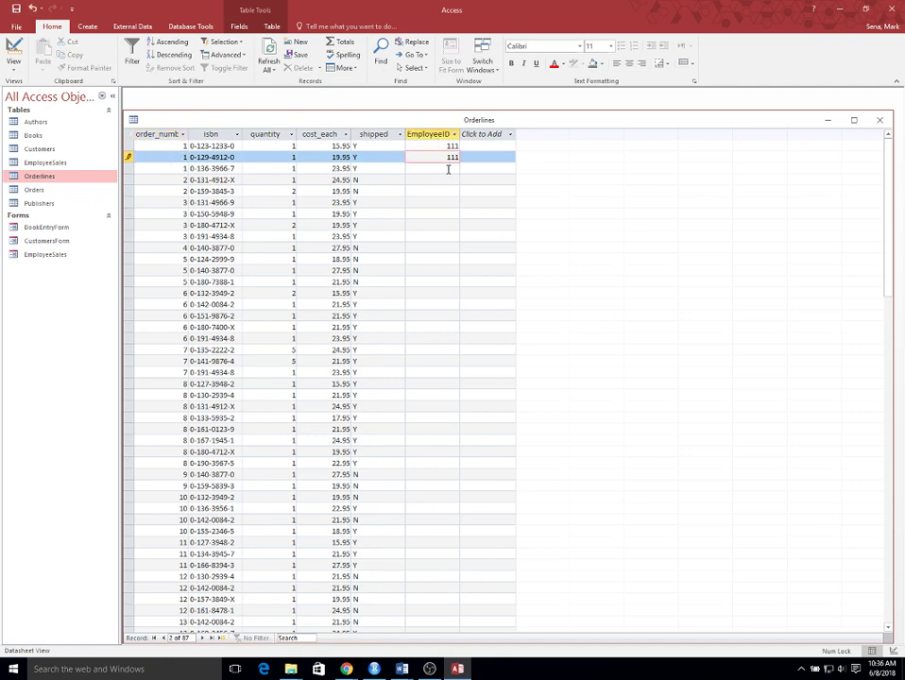
{"action": "left_click", "coordinate": [448, 169]}
{"action": "type", "text": "111"}
{"action": "left_click", "coordinate": [452, 179]}
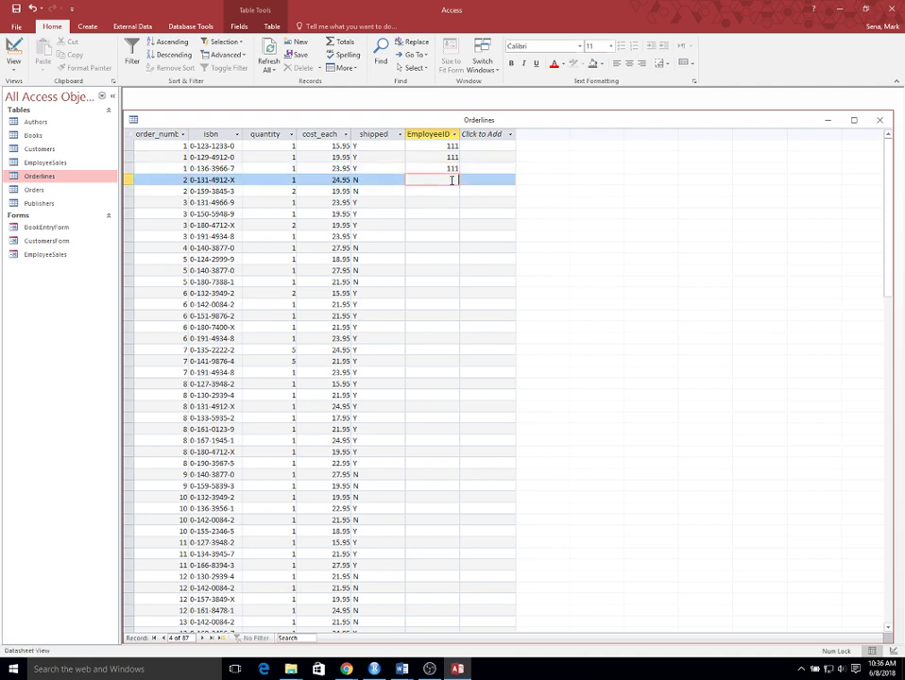
{"action": "left_click", "coordinate": [452, 191]}
{"action": "type", "text": "111"}
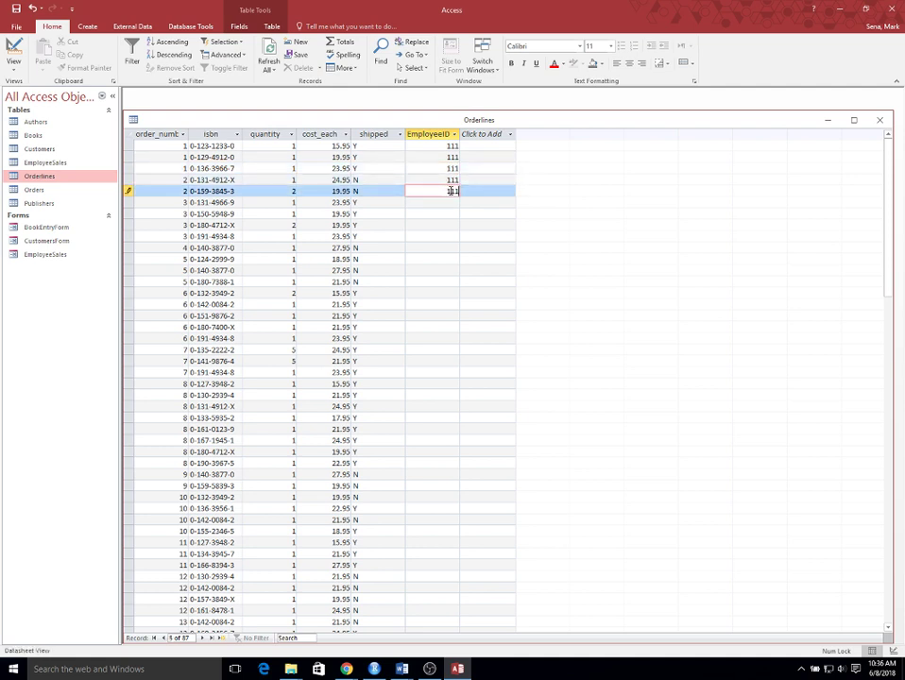
Enter EmployeeID 222 for the four rows of order 3 in the Orderlines table.
{"action": "left_click", "coordinate": [450, 202]}
{"action": "type", "text": "111"}
{"action": "key", "text": "Tab"}
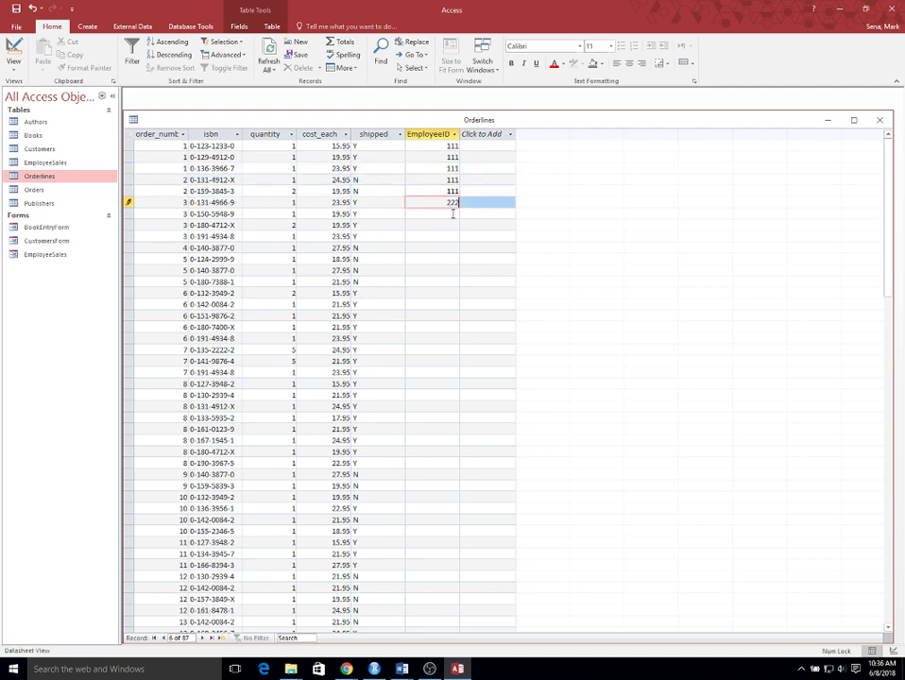
{"action": "left_click", "coordinate": [453, 214]}
{"action": "left_click", "coordinate": [455, 224]}
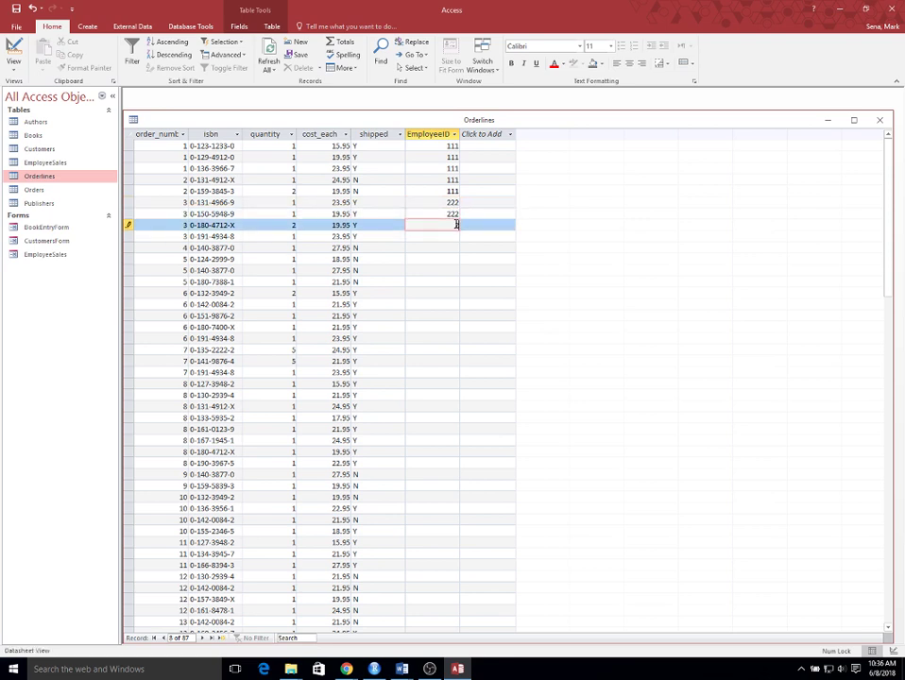
{"action": "left_click", "coordinate": [451, 235]}
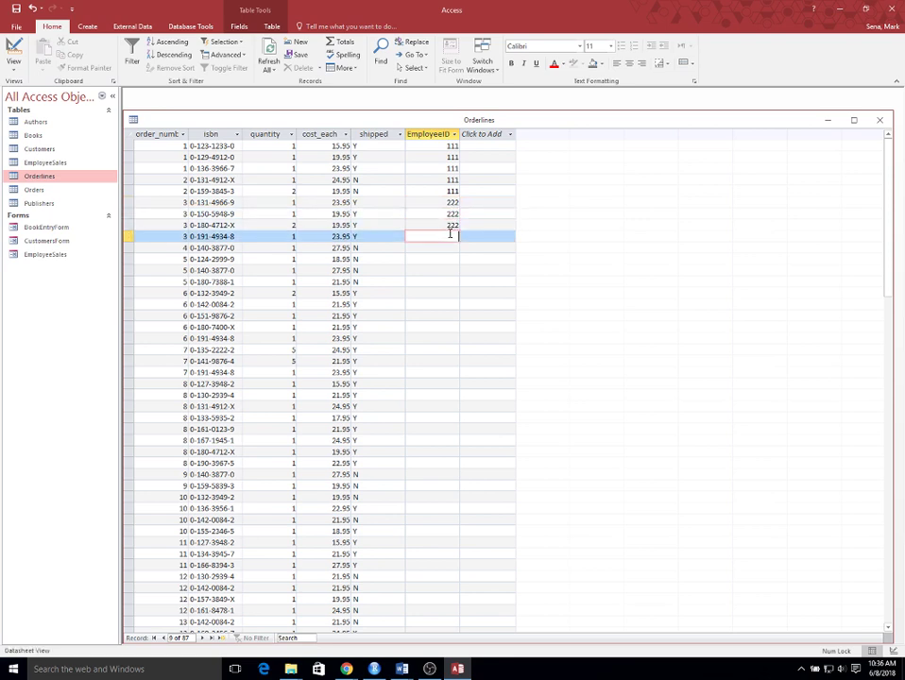
Enter EmployeeID 333 for the order 4 row and the three rows of order 5.
{"action": "left_click", "coordinate": [452, 247]}
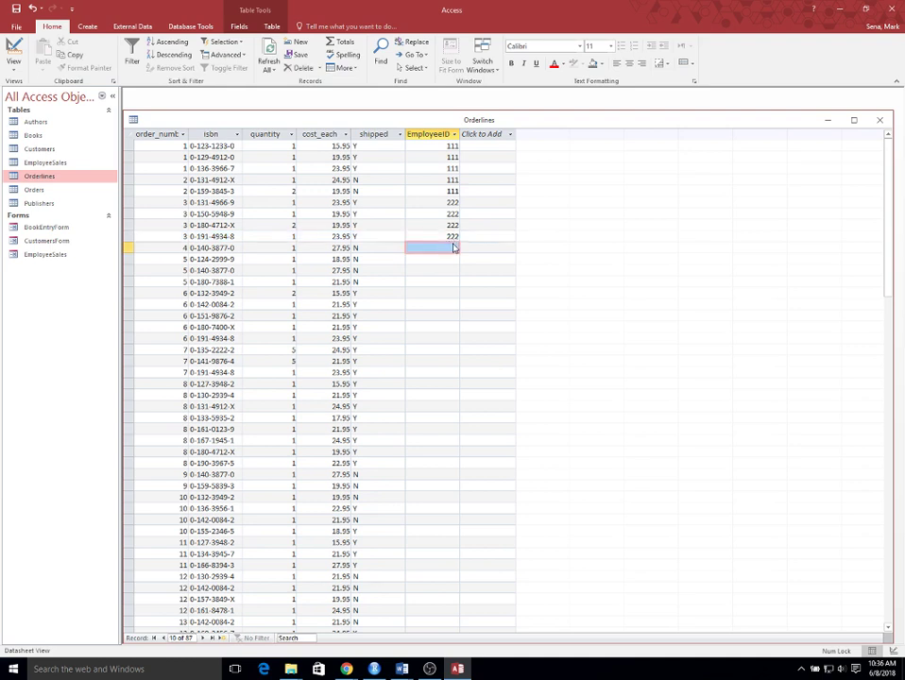
{"action": "type", "text": "333"}
{"action": "left_click", "coordinate": [452, 258]}
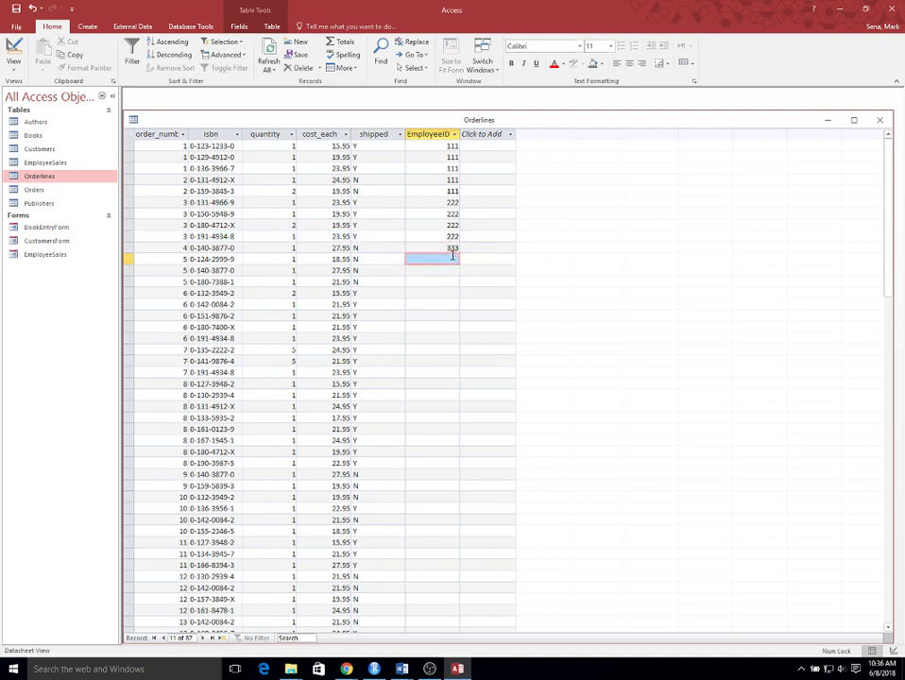
{"action": "type", "text": "333"}
{"action": "left_click", "coordinate": [448, 270]}
{"action": "type", "text": "333"}
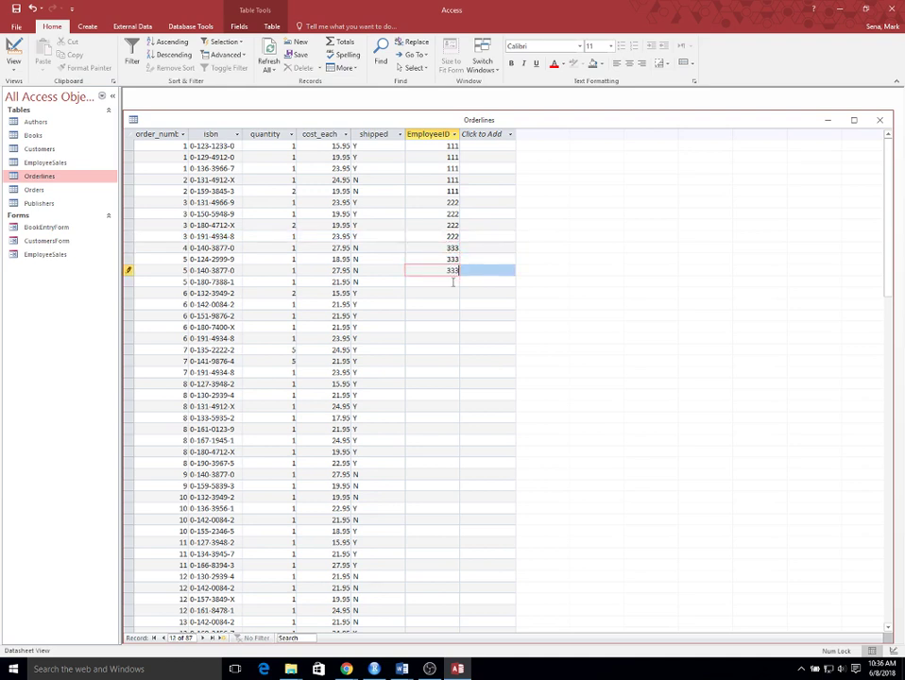
{"action": "left_click", "coordinate": [454, 281]}
{"action": "type", "text": "333"}
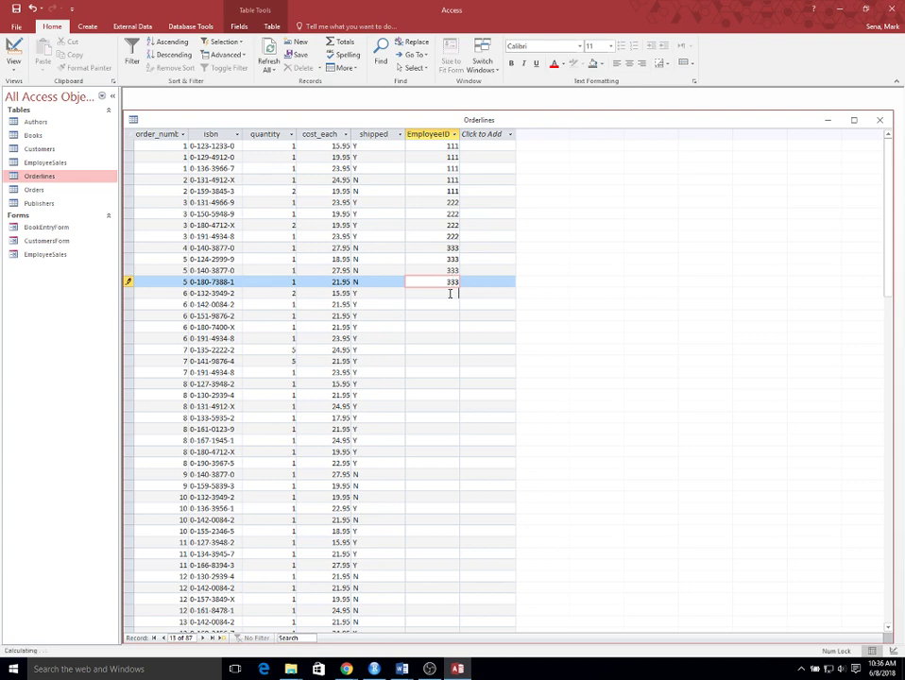
Enter EmployeeID 444 for the five rows of order 6 and close the Orderlines table.
{"action": "left_click", "coordinate": [452, 293]}
{"action": "type", "text": "444"}
{"action": "left_click", "coordinate": [454, 304]}
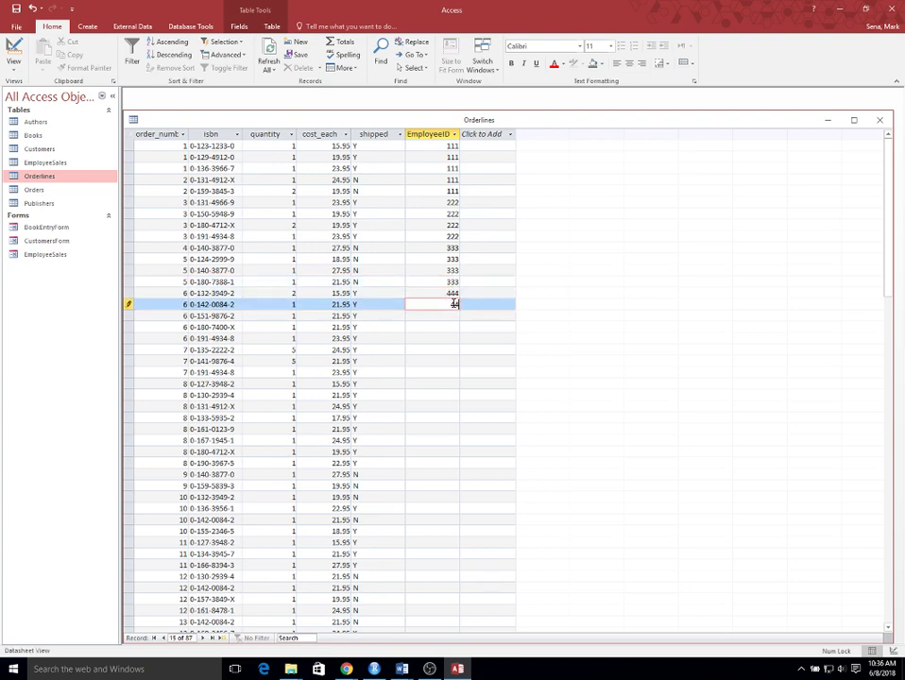
{"action": "left_click", "coordinate": [450, 317]}
{"action": "type", "text": "444"}
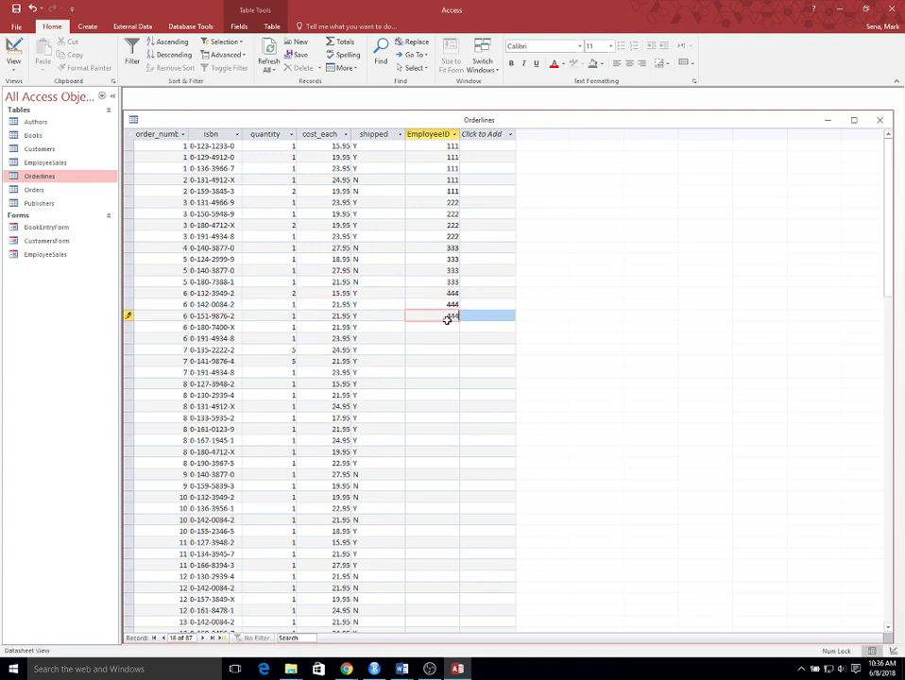
{"action": "left_click", "coordinate": [450, 328]}
{"action": "type", "text": "444"}
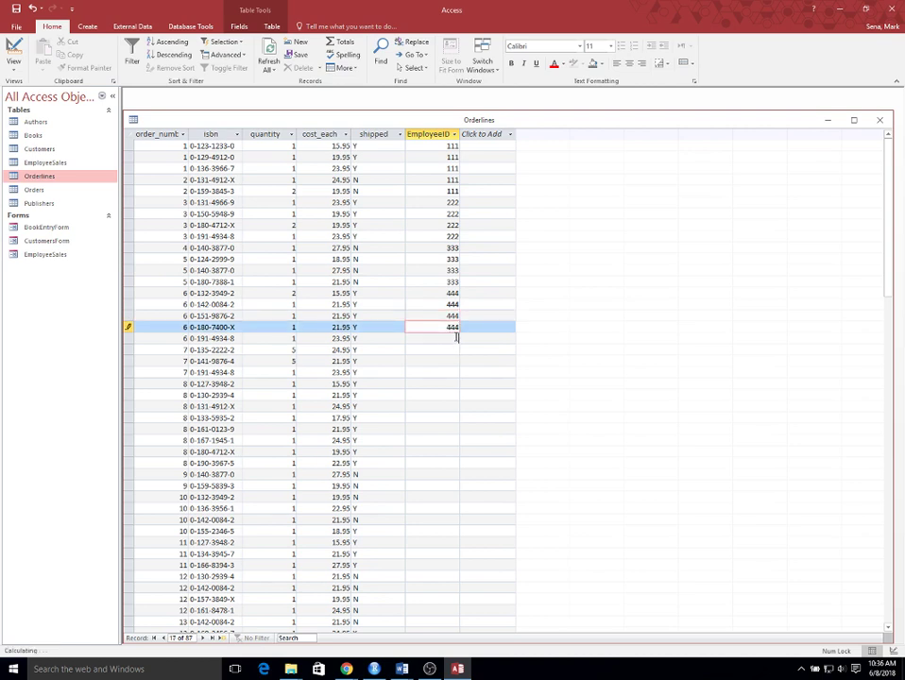
{"action": "left_click", "coordinate": [455, 337]}
{"action": "type", "text": "444"}
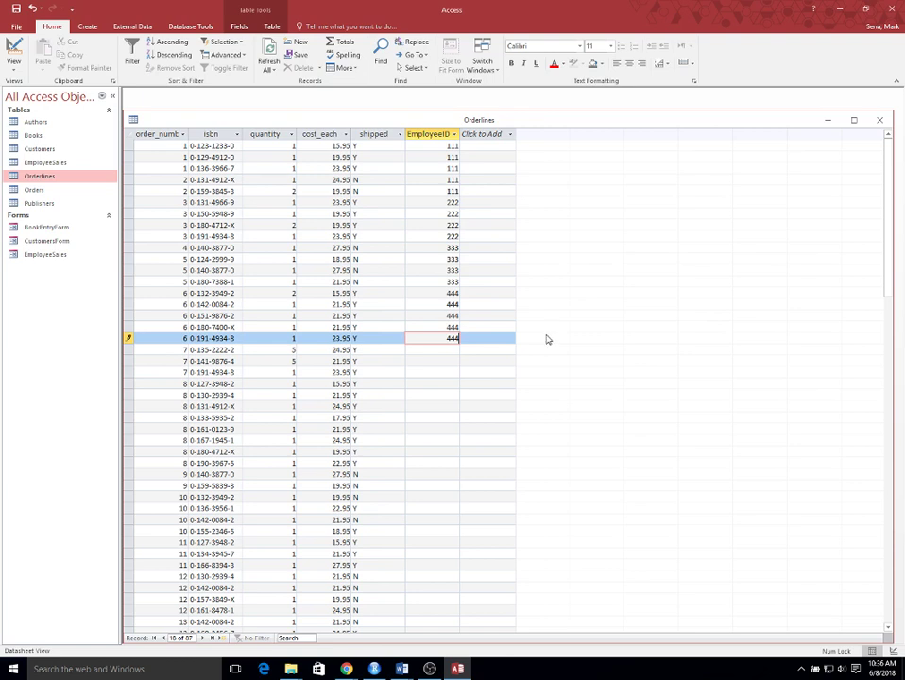
{"action": "left_click", "coordinate": [479, 365]}
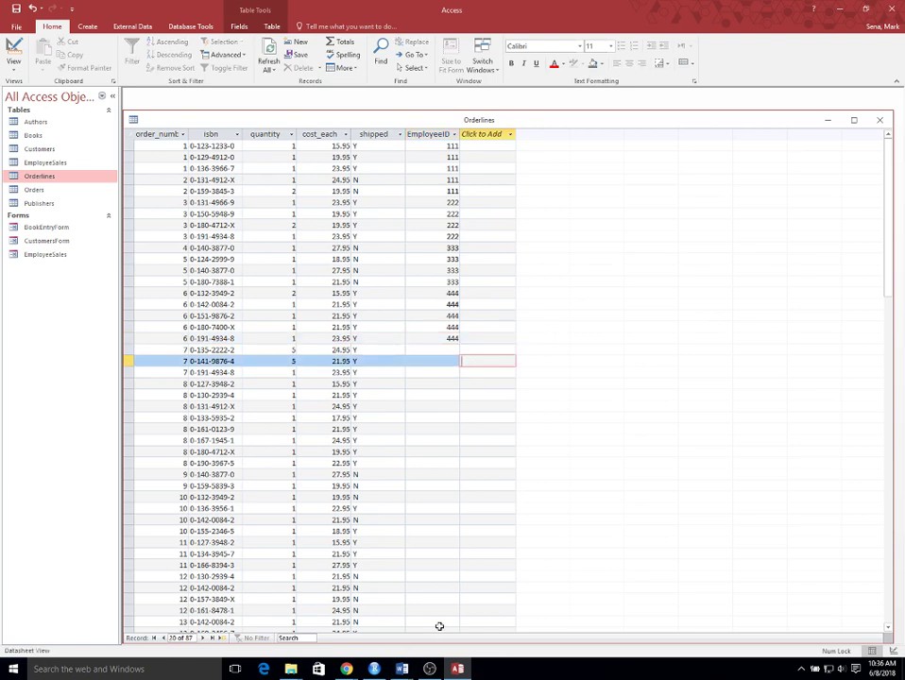
{"action": "scroll", "coordinate": [453, 612], "scroll_direction": "down", "scroll_amount": 1}
{"action": "scroll", "coordinate": [458, 614], "scroll_direction": "up", "scroll_amount": 1}
{"action": "left_click", "coordinate": [880, 121]}
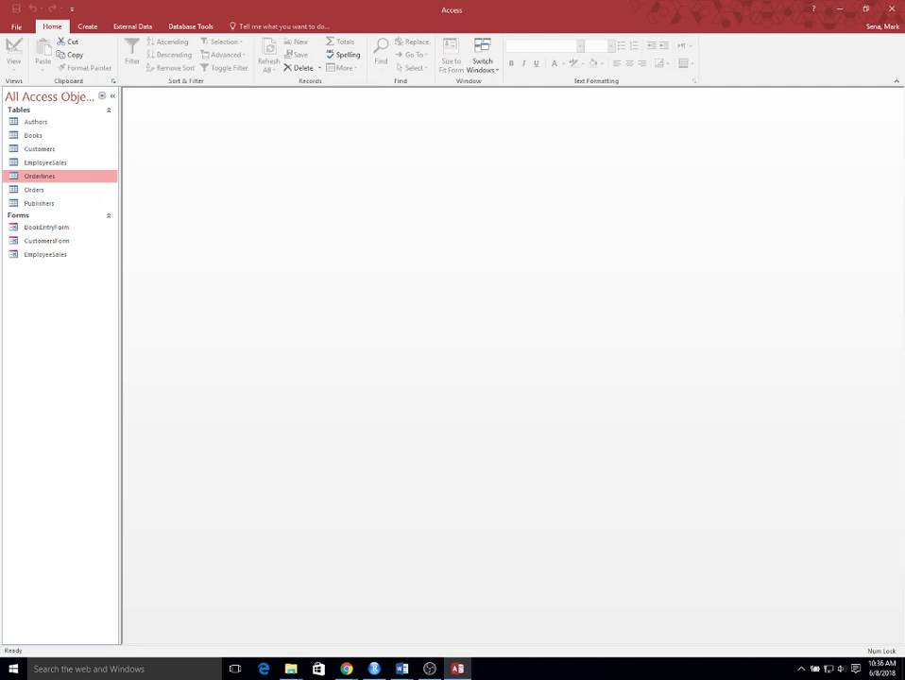
Switch to the Practice Activities document in Word and review activities 6 to 12, especially the fields required for the query in activity 6.
{"action": "mouse_move", "coordinate": [402, 669]}
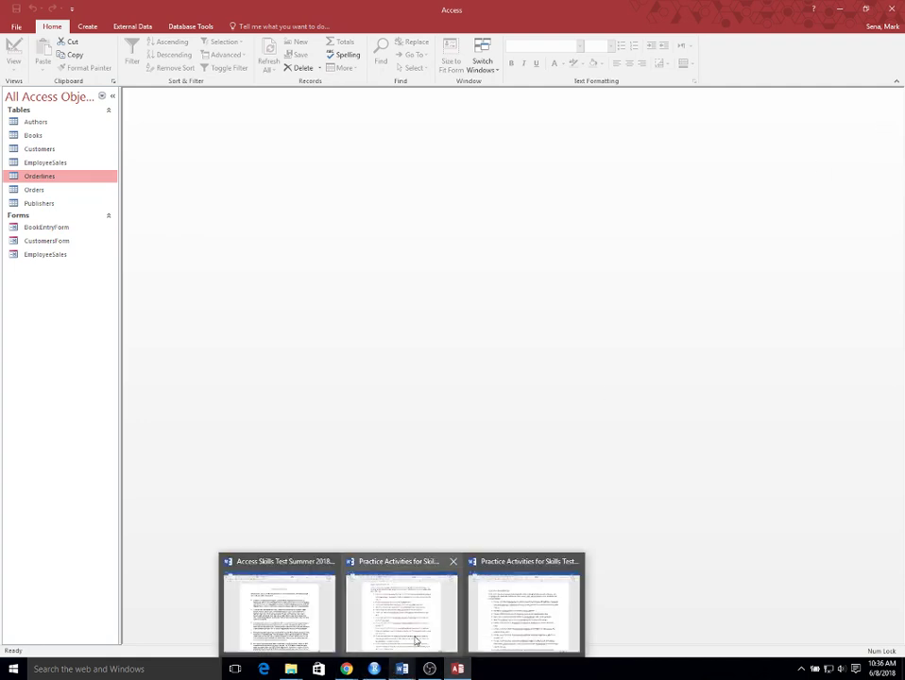
{"action": "left_click", "coordinate": [416, 640]}
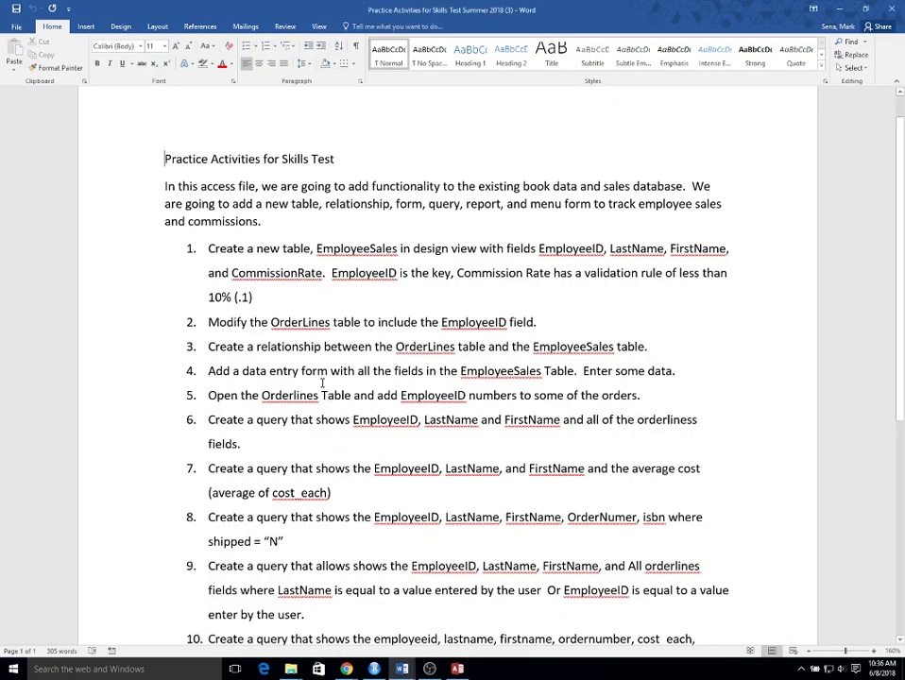
{"action": "scroll", "coordinate": [318, 386], "scroll_direction": "down", "scroll_amount": 1}
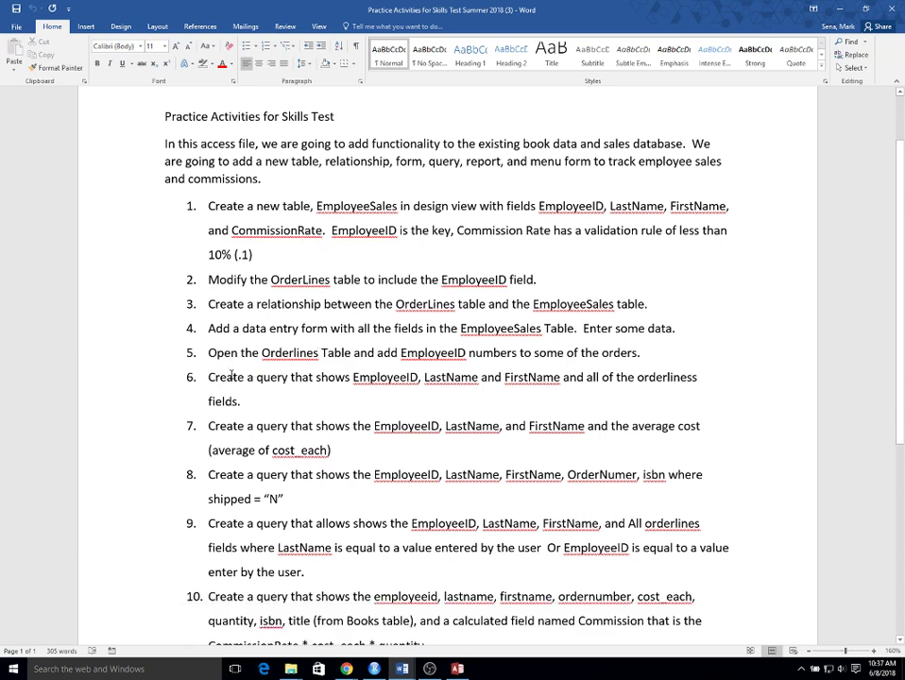
{"action": "left_click_drag", "start_coordinate": [209, 377], "coordinate": [344, 610]}
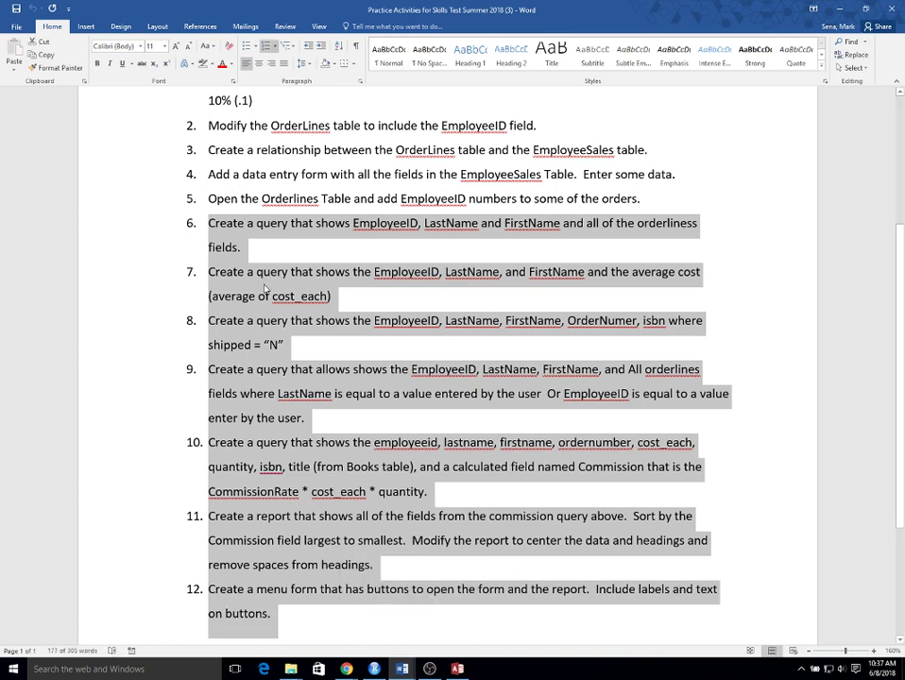
{"action": "left_click", "coordinate": [309, 261]}
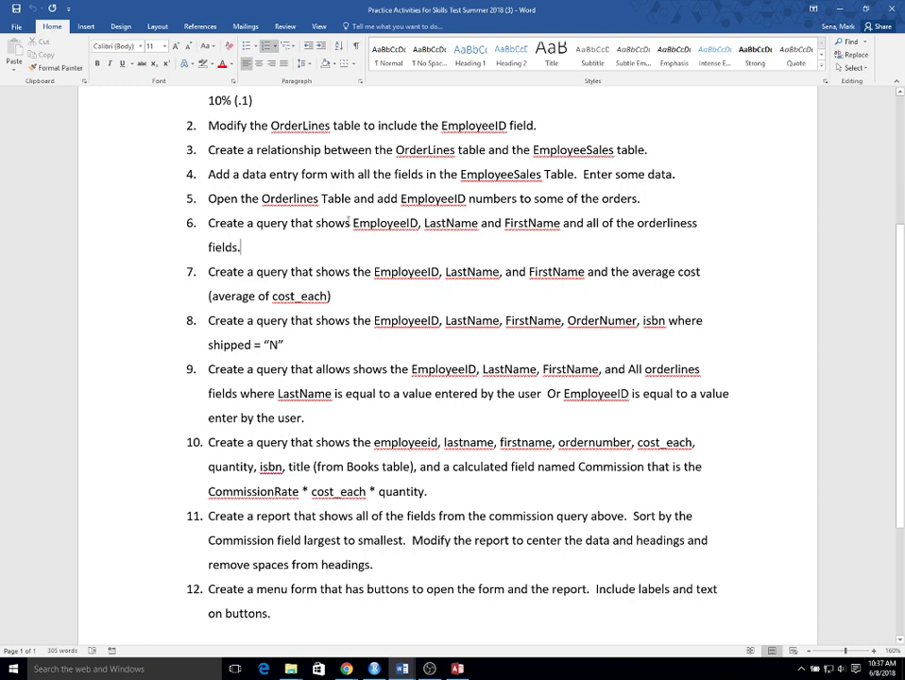
{"action": "left_click_drag", "start_coordinate": [351, 223], "coordinate": [556, 226]}
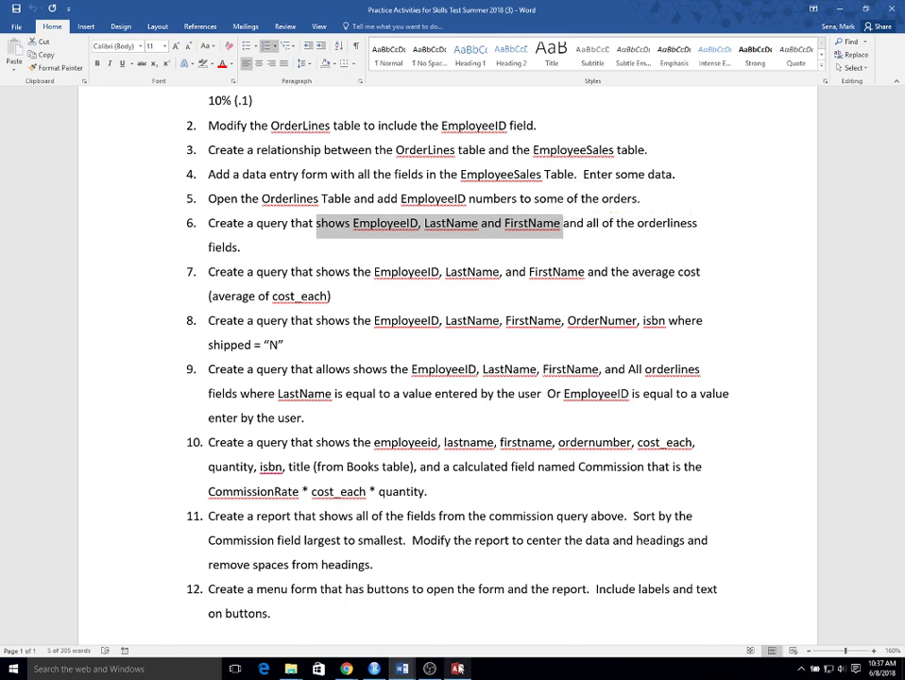
Switch to Access and start a Simple Query Wizard query with EmployeeID, LastName, FirstName and CommissionRate from the EmployeeSales table.
{"action": "mouse_move", "coordinate": [457, 669]}
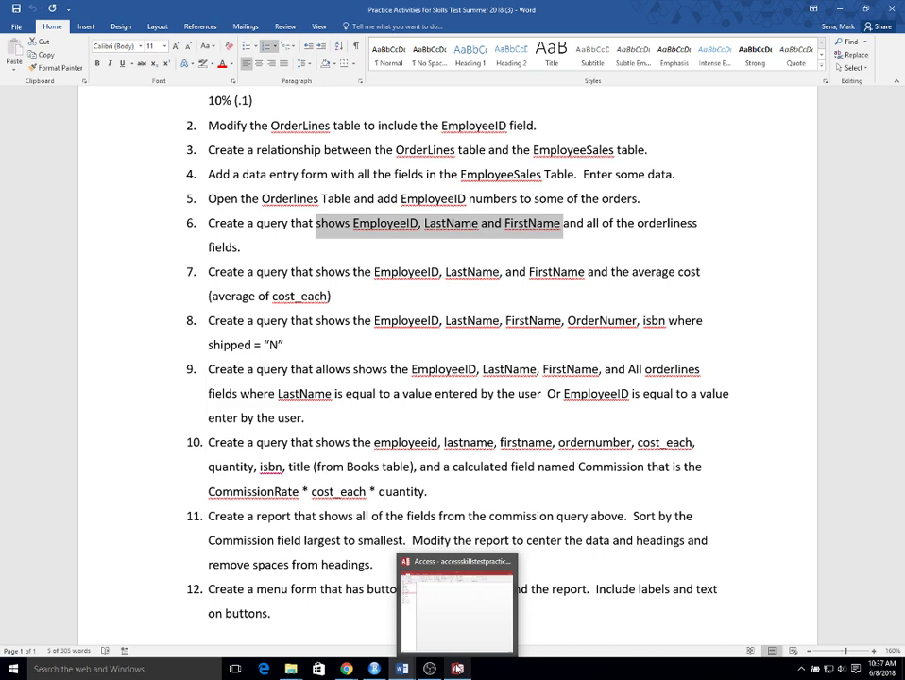
{"action": "left_click", "coordinate": [456, 635]}
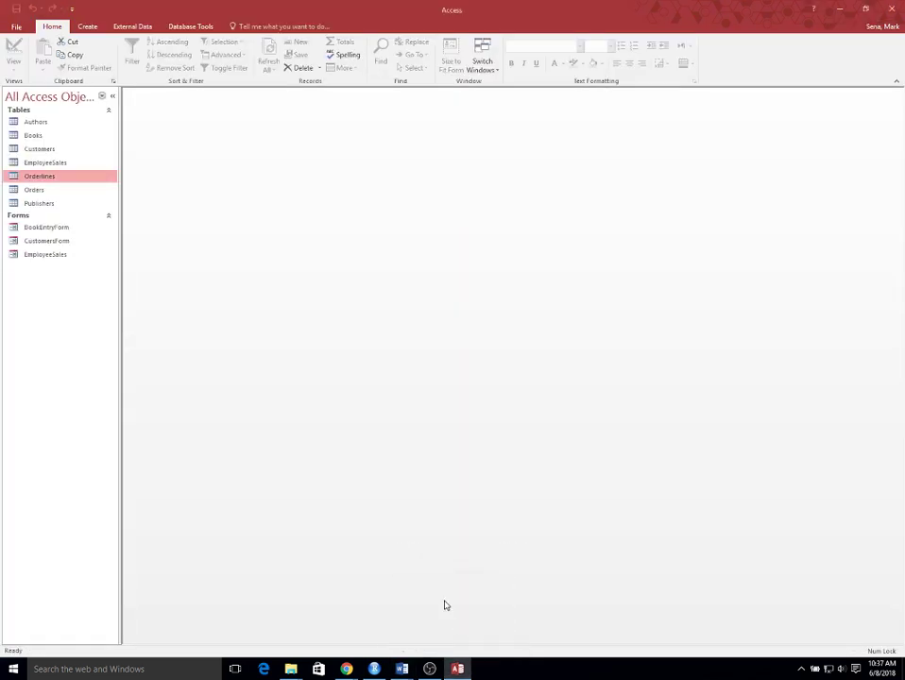
{"action": "left_click", "coordinate": [96, 28]}
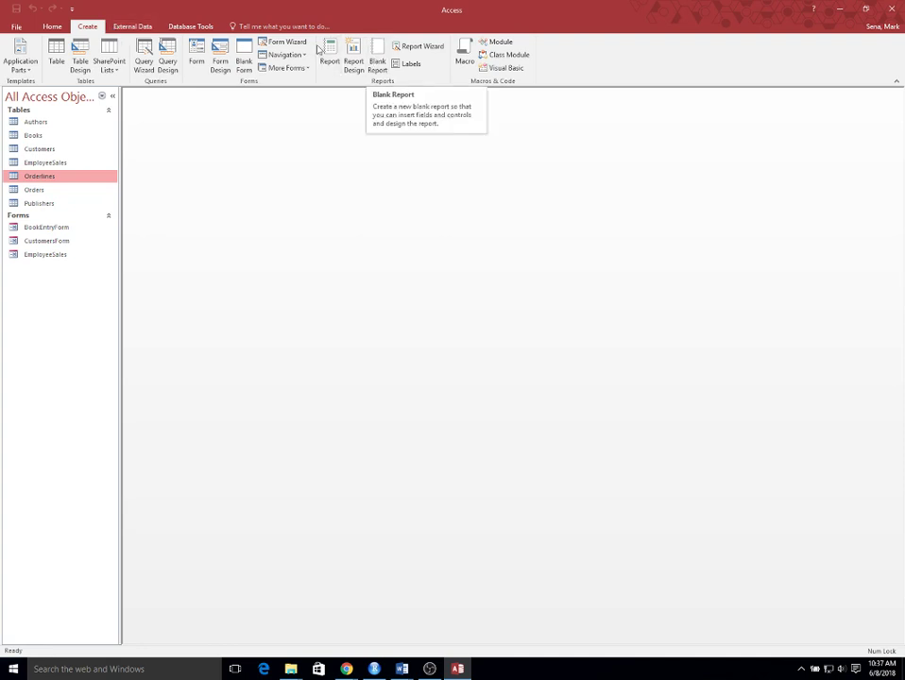
{"action": "left_click", "coordinate": [145, 54]}
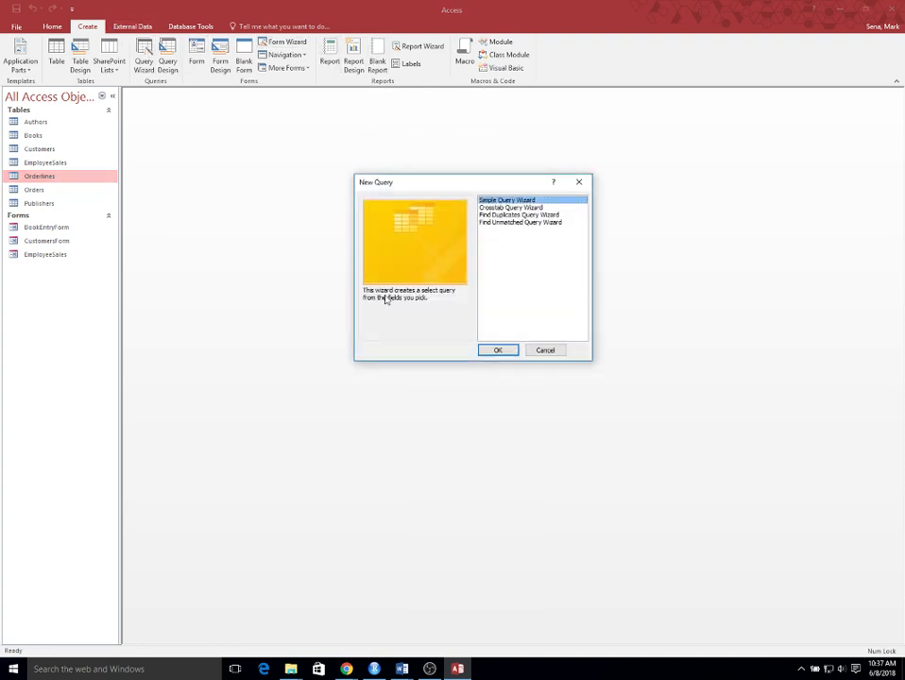
{"action": "left_click", "coordinate": [497, 350]}
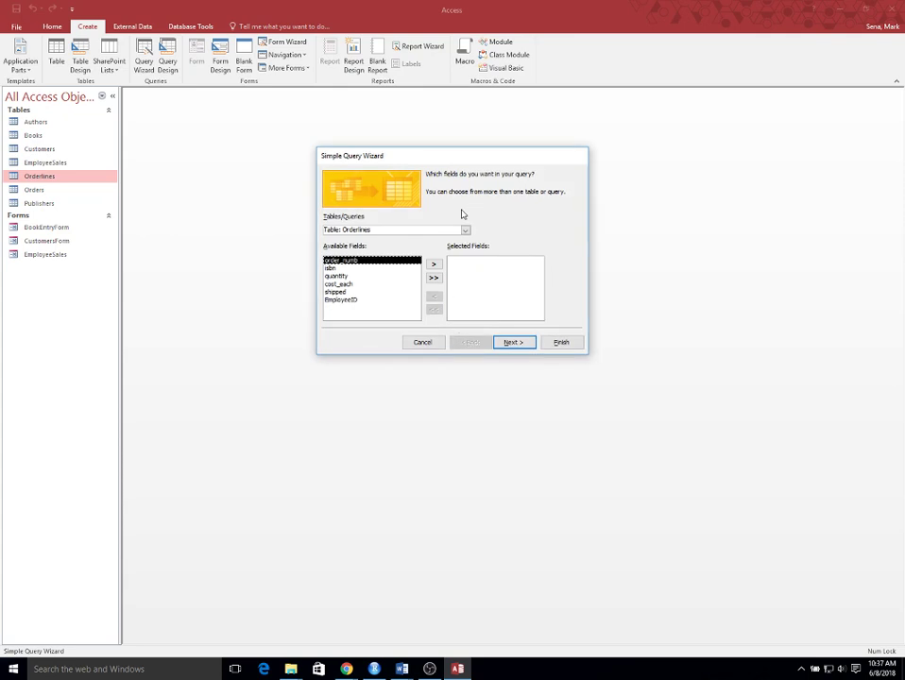
{"action": "left_click", "coordinate": [465, 232]}
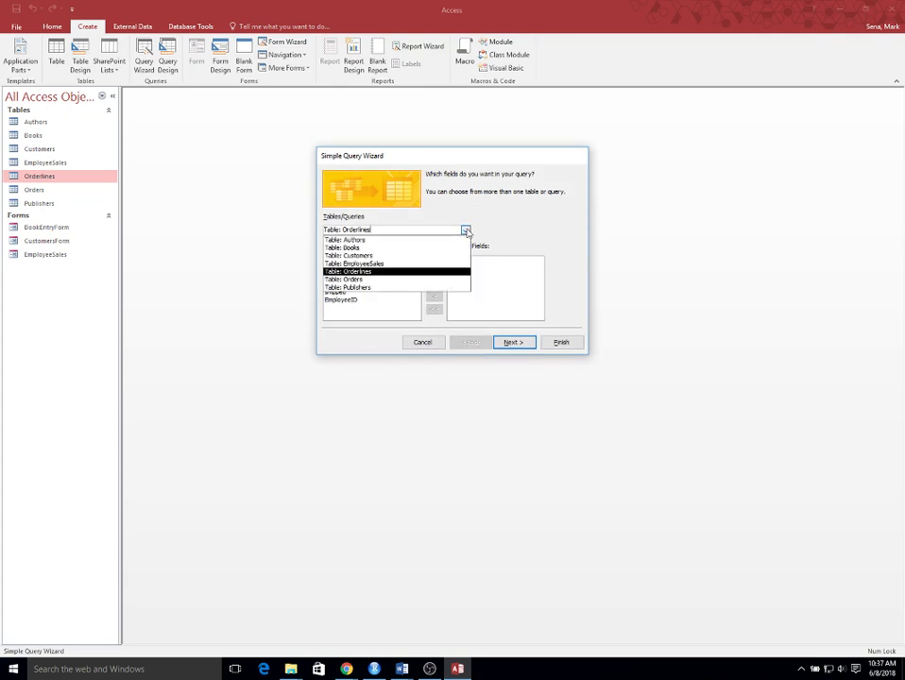
{"action": "left_click", "coordinate": [425, 265]}
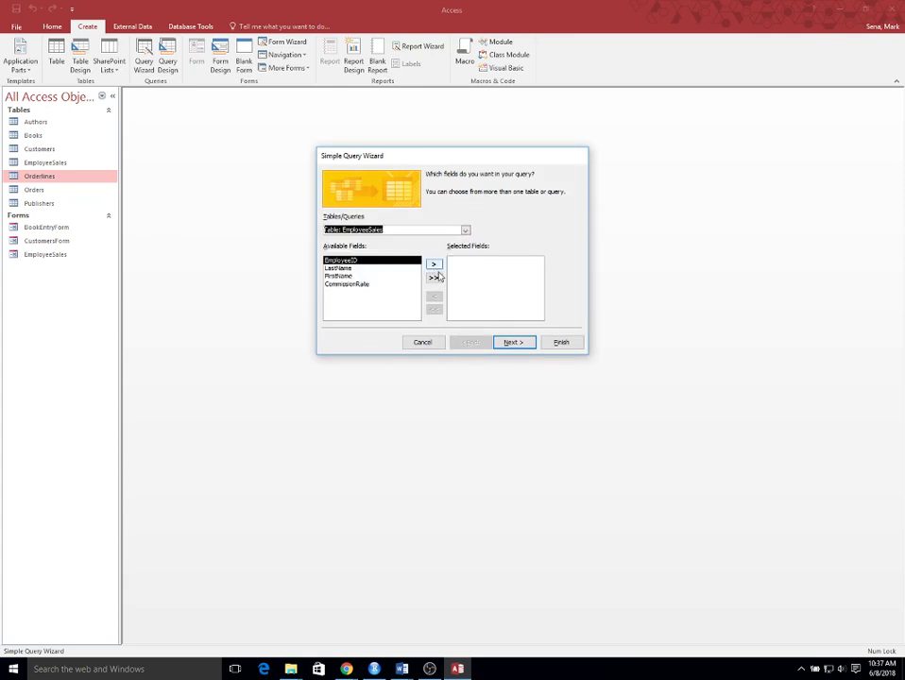
{"action": "left_click", "coordinate": [434, 264]}
{"action": "left_click", "coordinate": [434, 265]}
{"action": "left_click", "coordinate": [434, 264]}
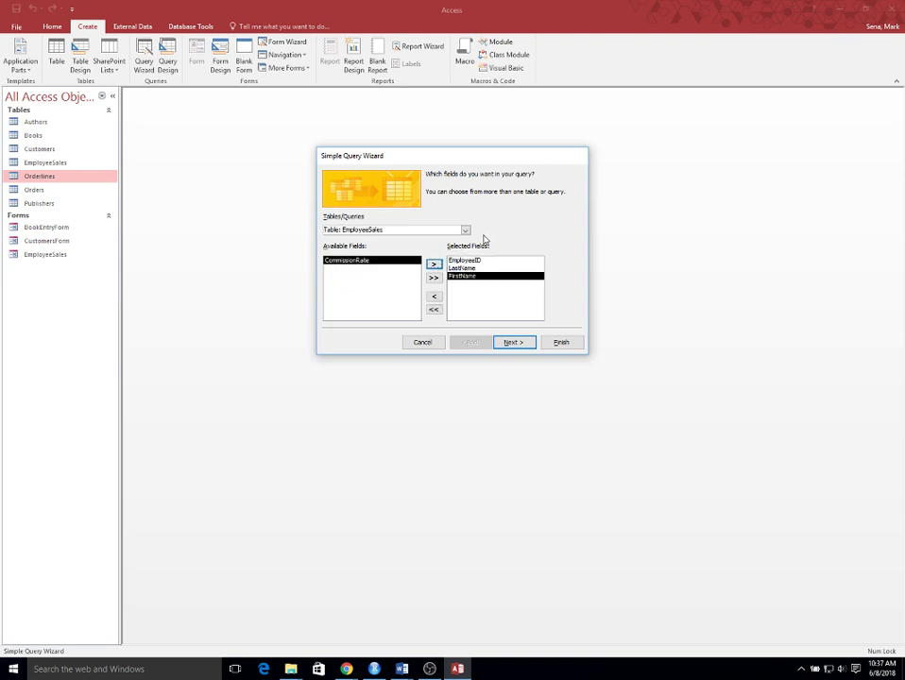
{"action": "left_click", "coordinate": [434, 264]}
Add all fields of the Orderlines table to the query and continue to the wizard's title page.
{"action": "left_click", "coordinate": [465, 232]}
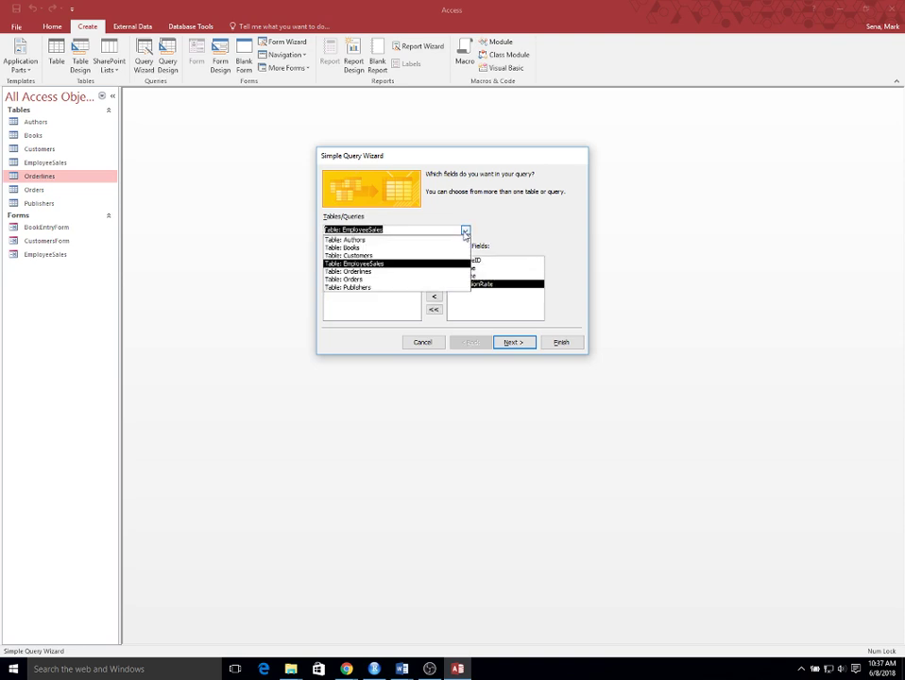
{"action": "left_click", "coordinate": [420, 272]}
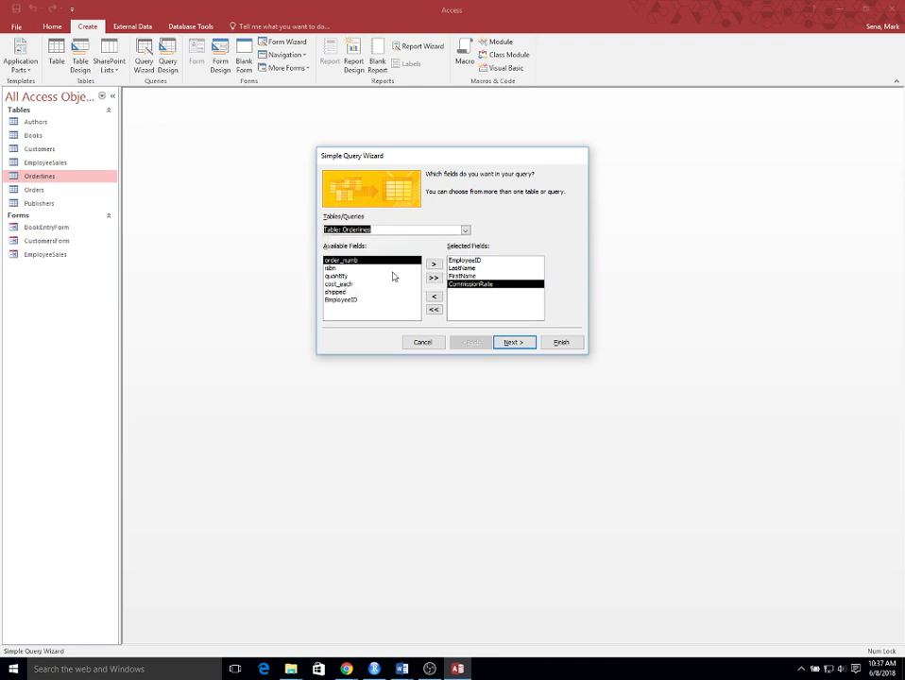
{"action": "left_click", "coordinate": [434, 277]}
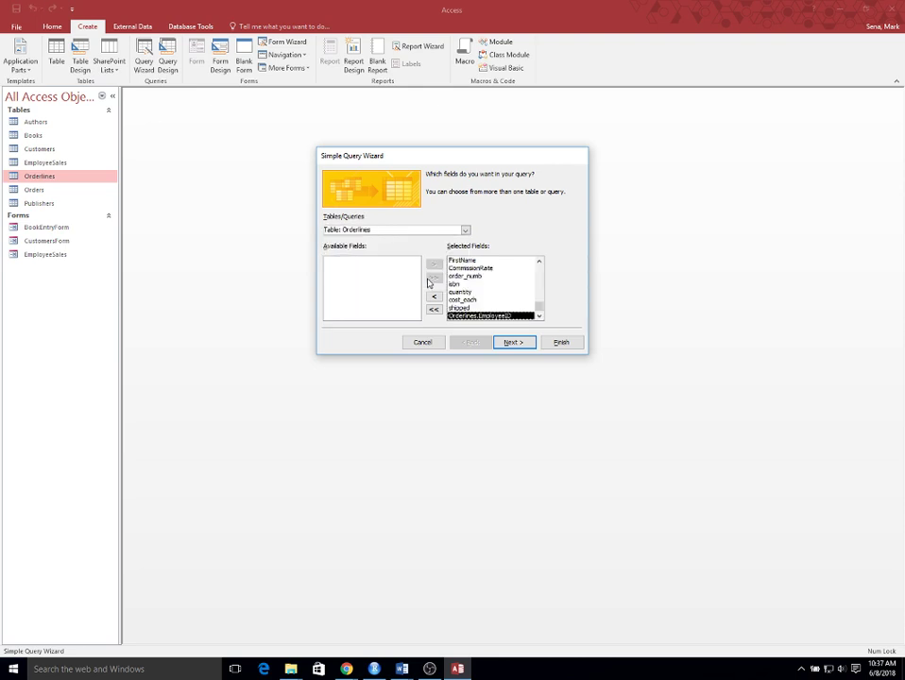
{"action": "left_click", "coordinate": [514, 342]}
{"action": "left_click", "coordinate": [514, 342]}
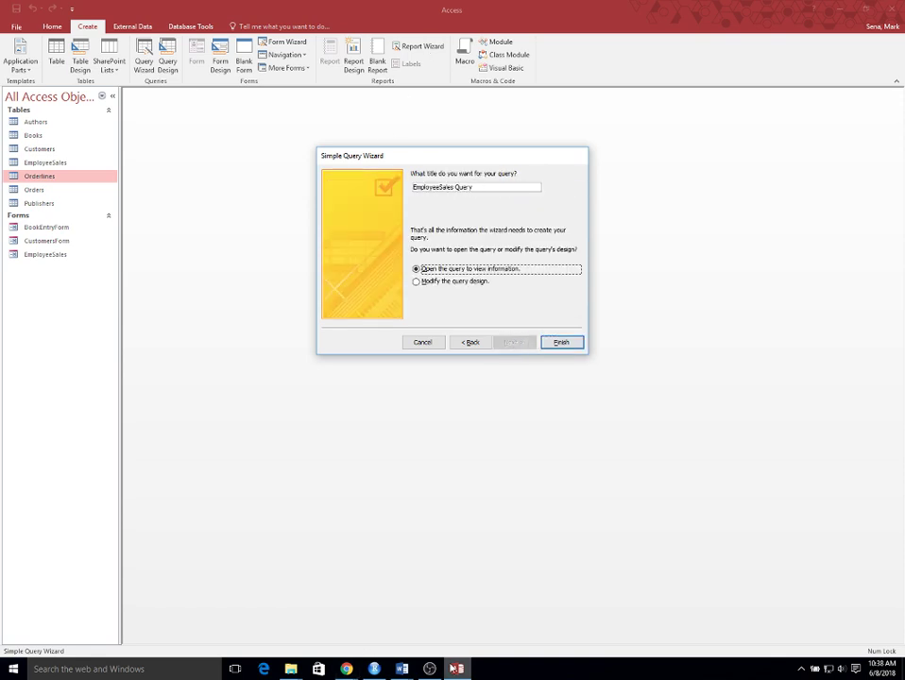
Switch to the Practice Activities document in Word and recheck the query requirements in activity 6.
{"action": "mouse_move", "coordinate": [457, 670]}
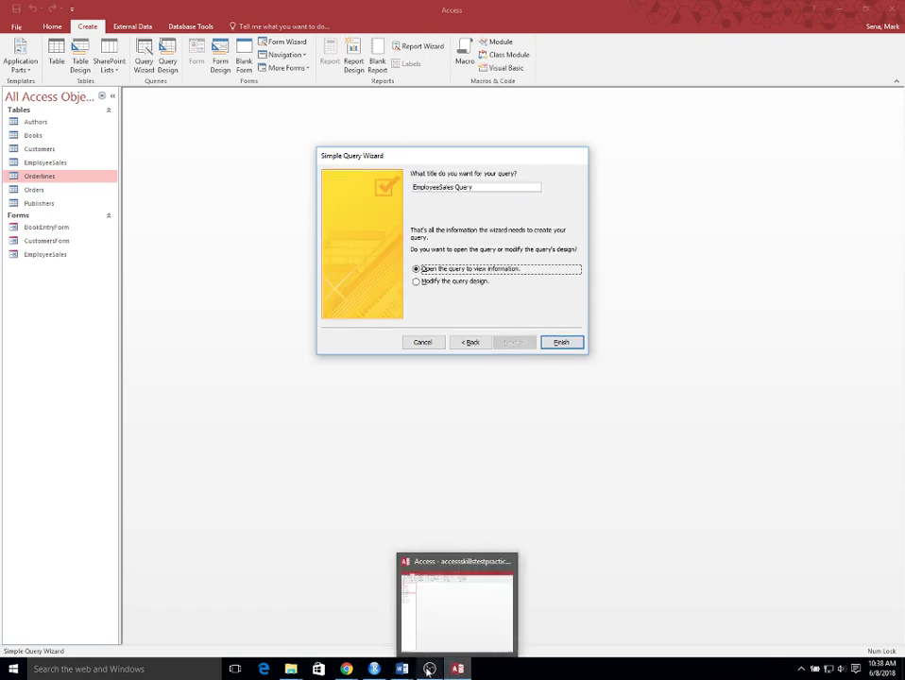
{"action": "mouse_move", "coordinate": [401, 669]}
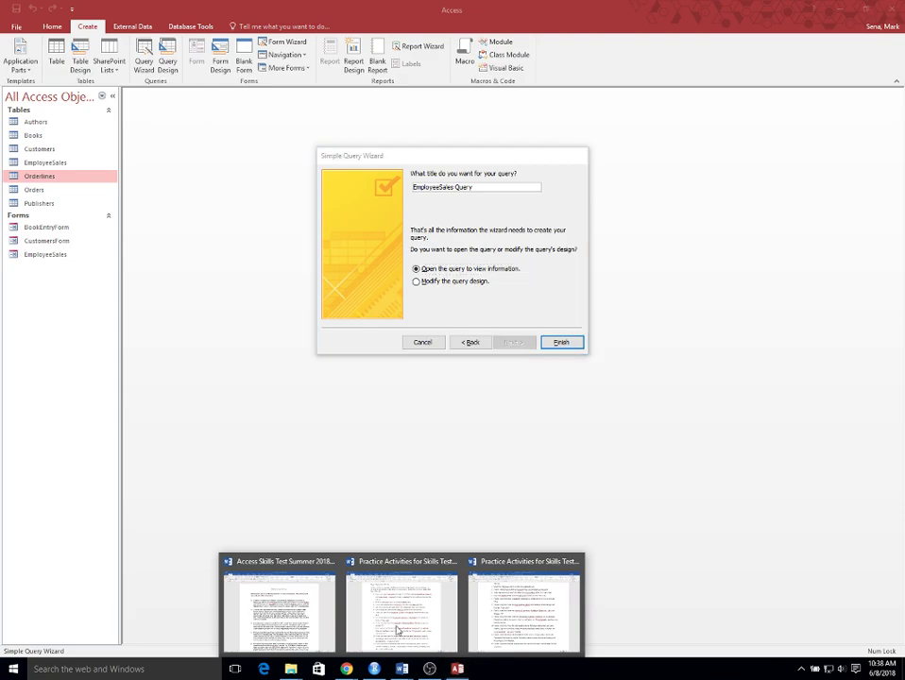
{"action": "left_click", "coordinate": [397, 630]}
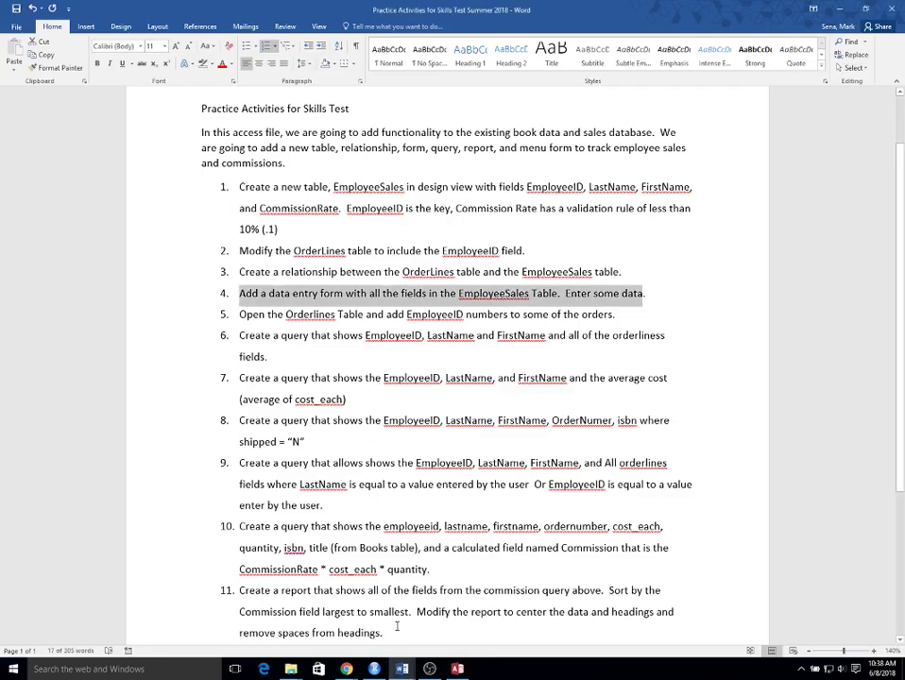
{"action": "left_click", "coordinate": [318, 344]}
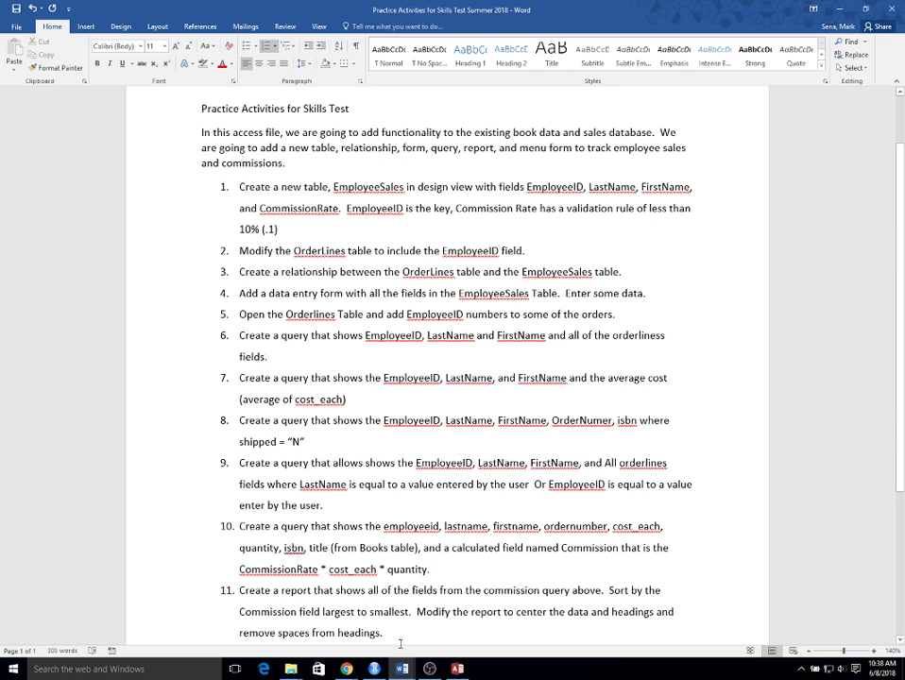
Switch to Access, title the query Employee Sales, finish the wizard to view the records, and close the query.
{"action": "mouse_move", "coordinate": [463, 668]}
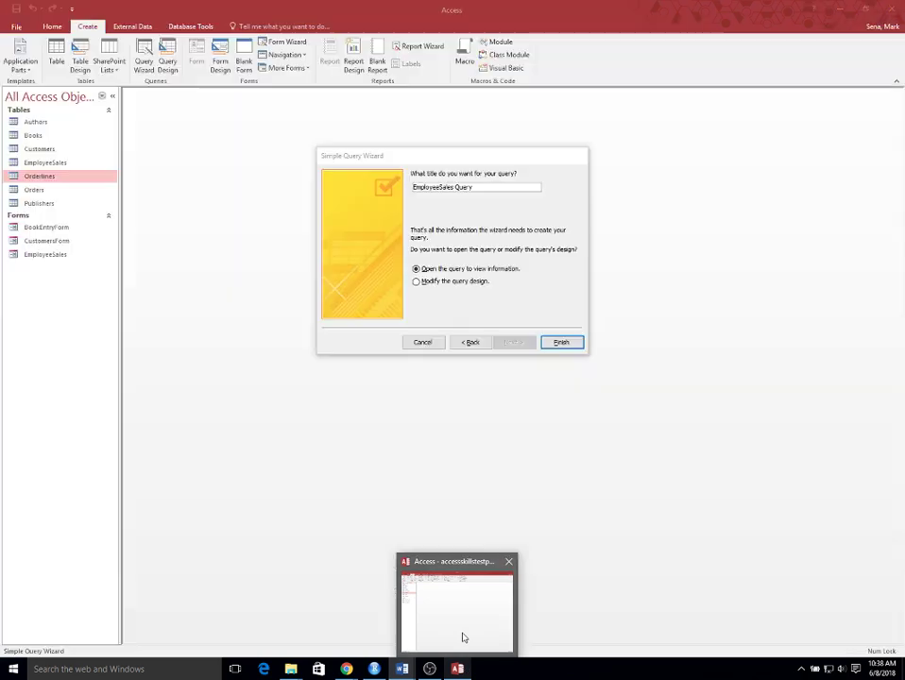
{"action": "left_click", "coordinate": [463, 638]}
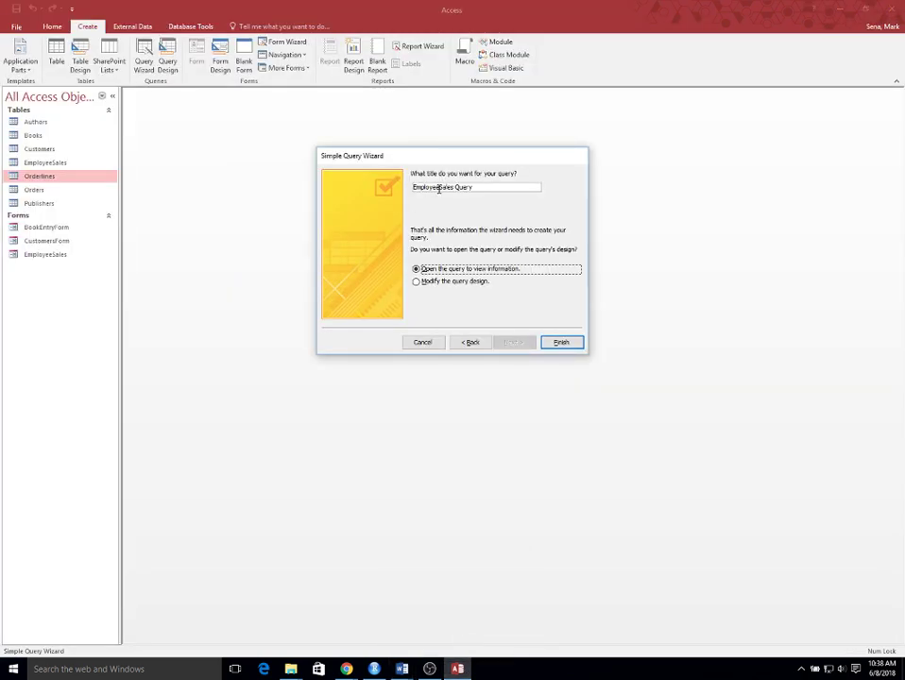
{"action": "left_click_drag", "start_coordinate": [439, 188], "coordinate": [577, 195]}
{"action": "key", "text": "BackSpace"}
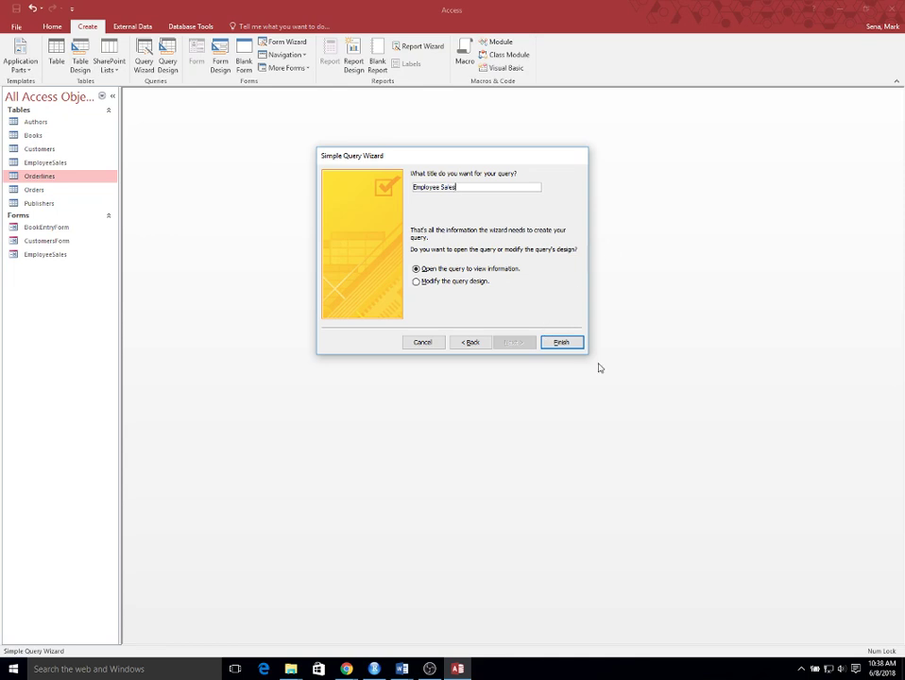
{"action": "left_click", "coordinate": [567, 343]}
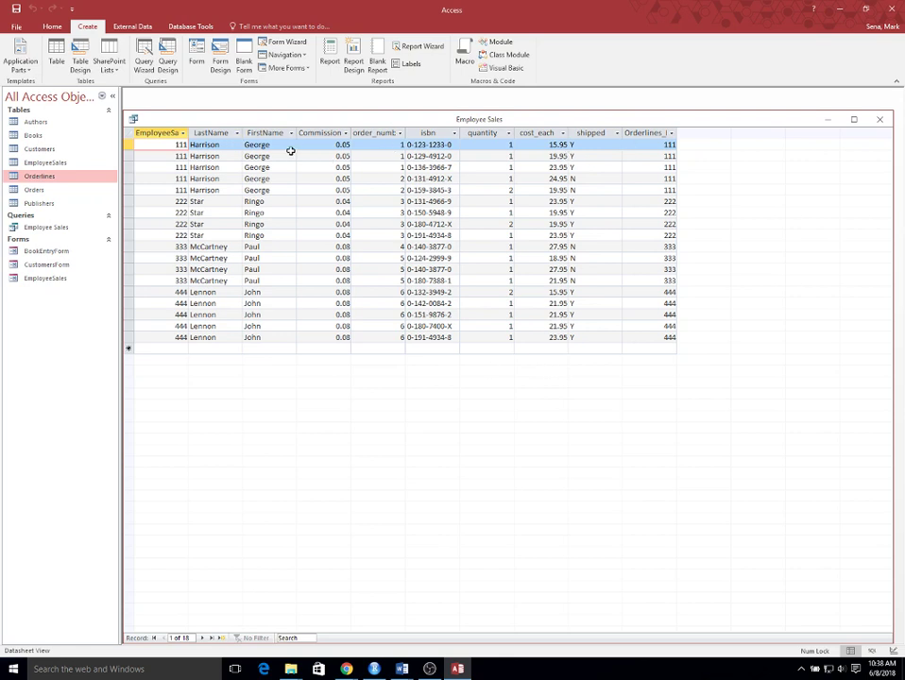
{"action": "left_click", "coordinate": [879, 121]}
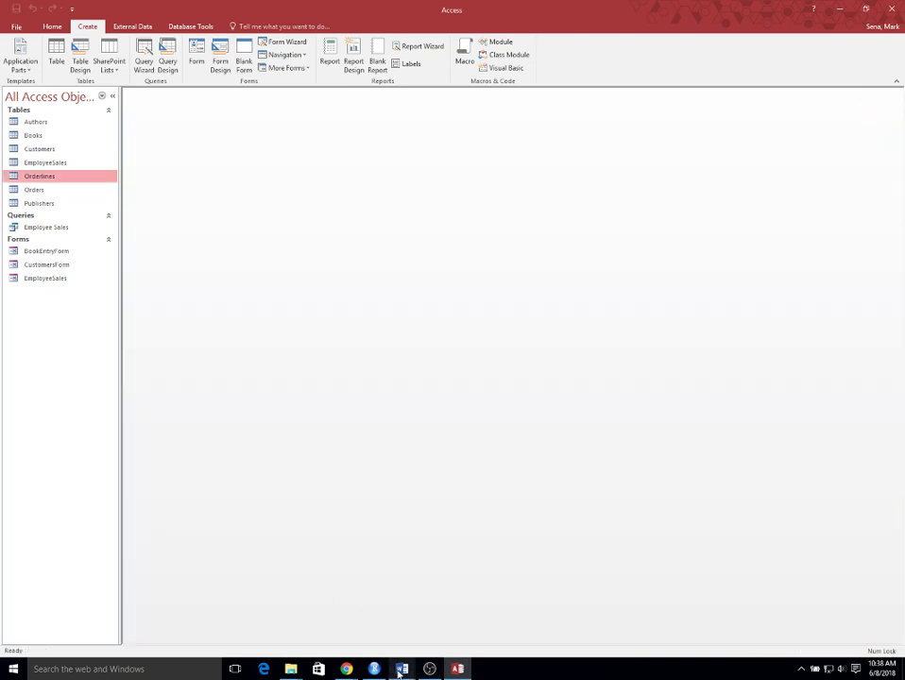
Switch to the Practice Activities document in Word and review the query requirements in activity 7.
{"action": "mouse_move", "coordinate": [401, 669]}
{"action": "left_click", "coordinate": [501, 622]}
{"action": "left_click_drag", "start_coordinate": [316, 223], "coordinate": [562, 223]}
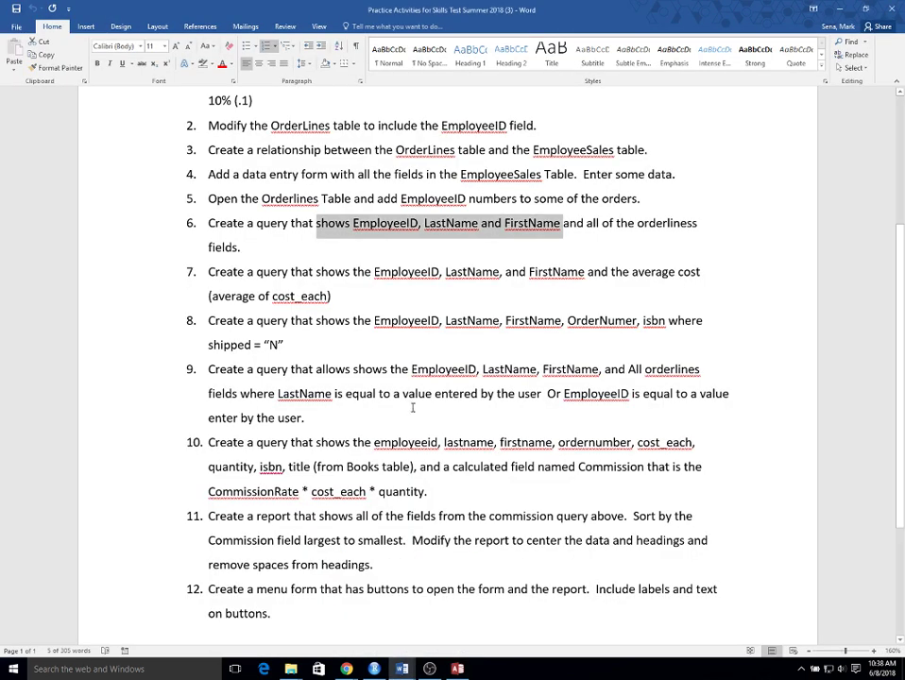
{"action": "left_click", "coordinate": [398, 272]}
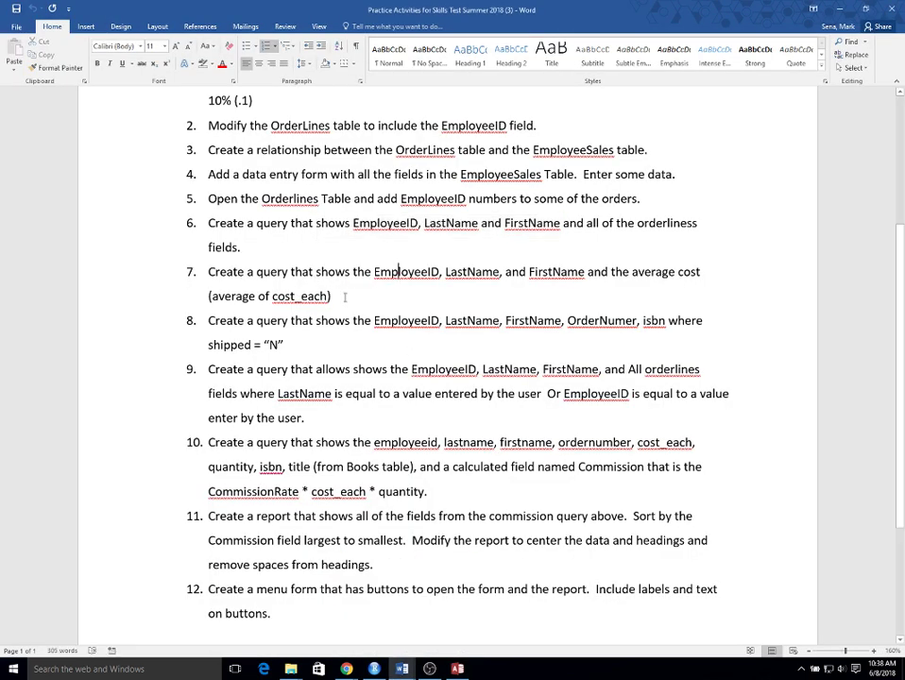
{"action": "left_click_drag", "start_coordinate": [344, 297], "coordinate": [212, 271]}
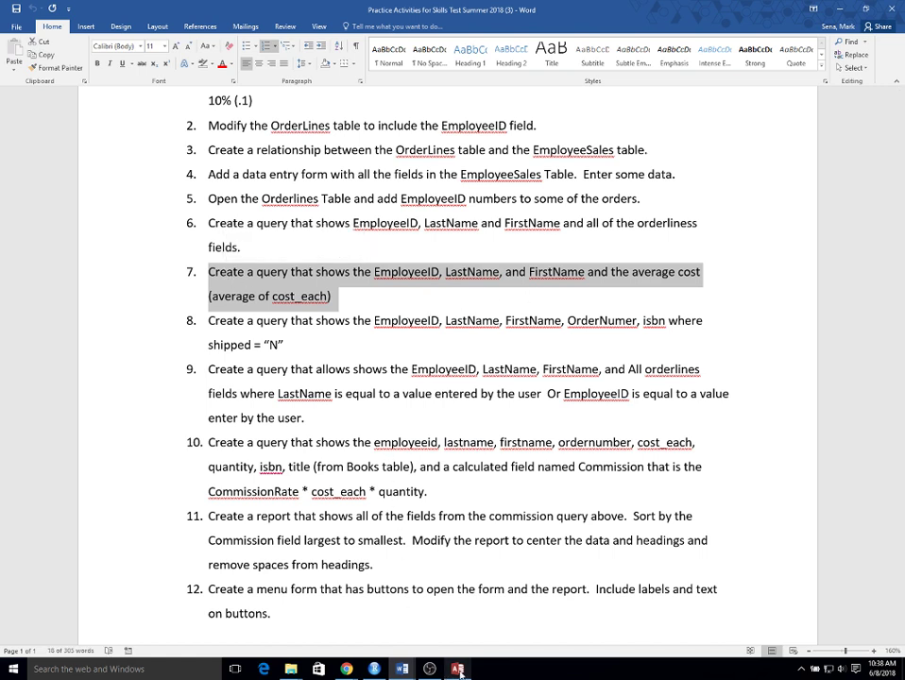
Switch to Access and start a Simple Query Wizard query with LastName, FirstName and EmployeeID from the EmployeeSales table.
{"action": "left_click", "coordinate": [479, 641]}
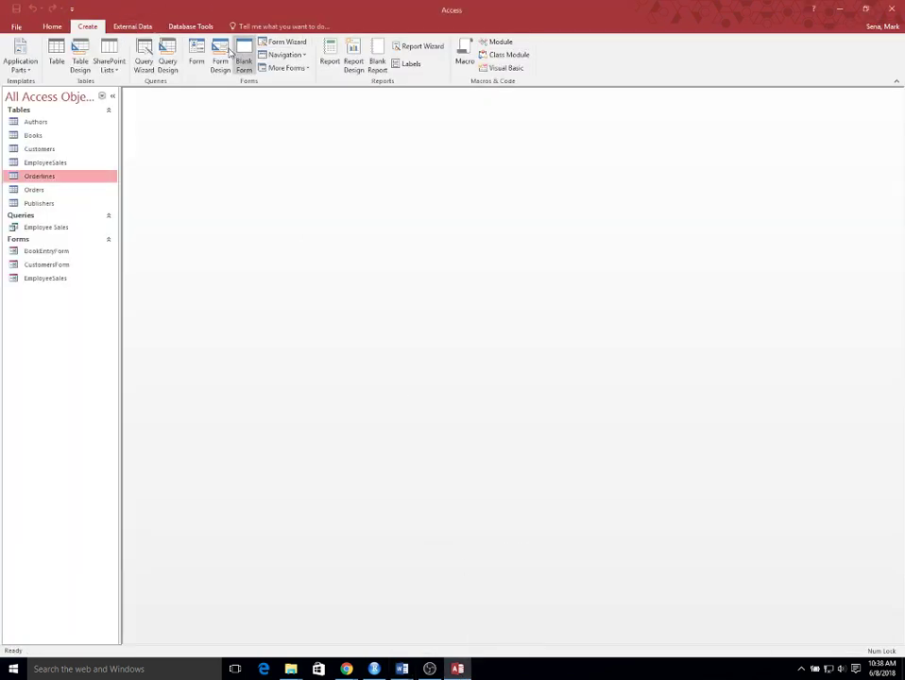
{"action": "left_click", "coordinate": [137, 55]}
{"action": "left_click", "coordinate": [499, 352]}
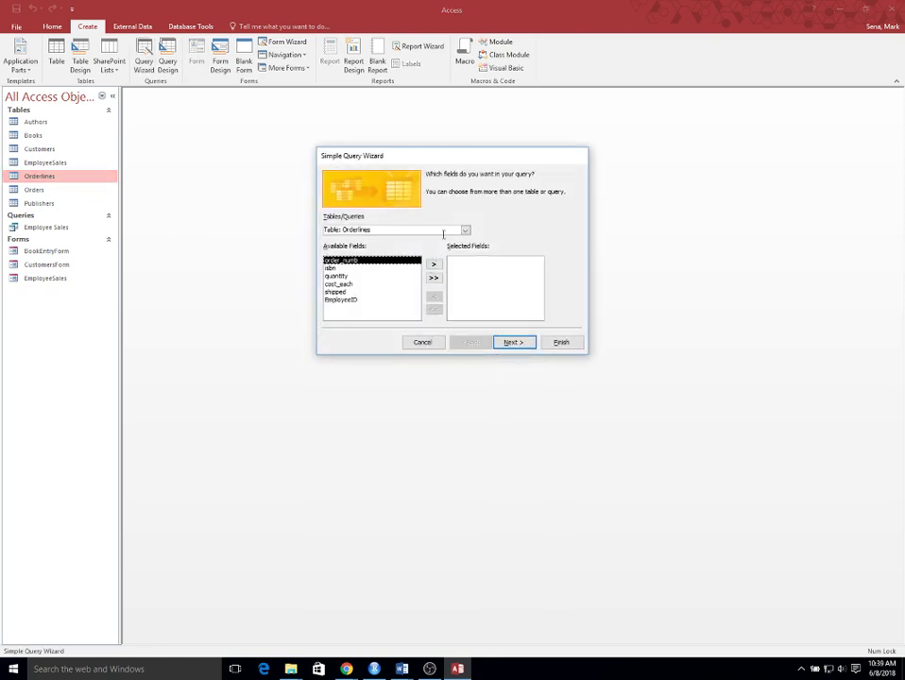
{"action": "left_click", "coordinate": [465, 232]}
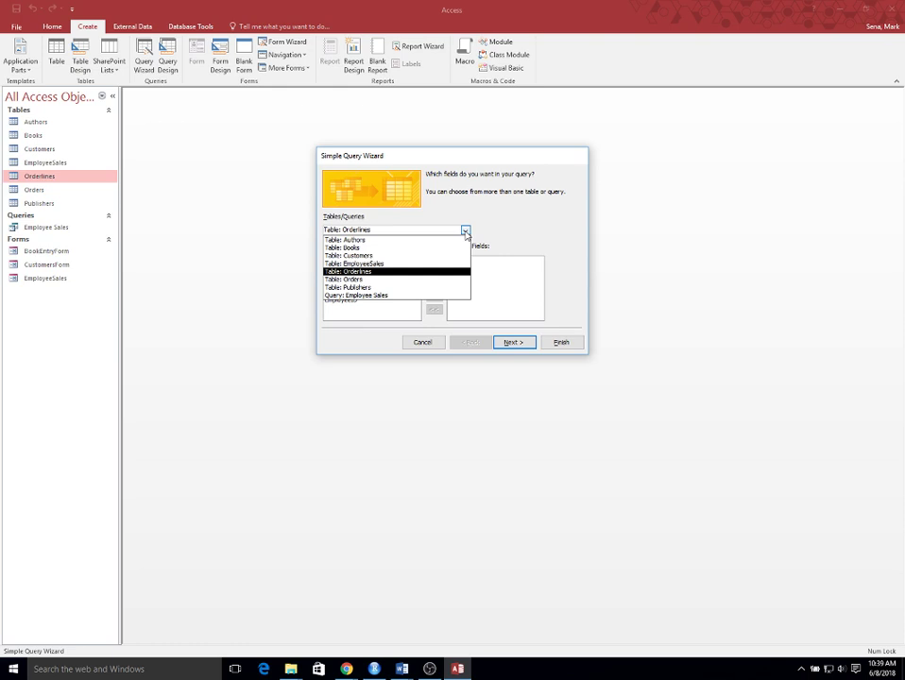
{"action": "left_click", "coordinate": [419, 264]}
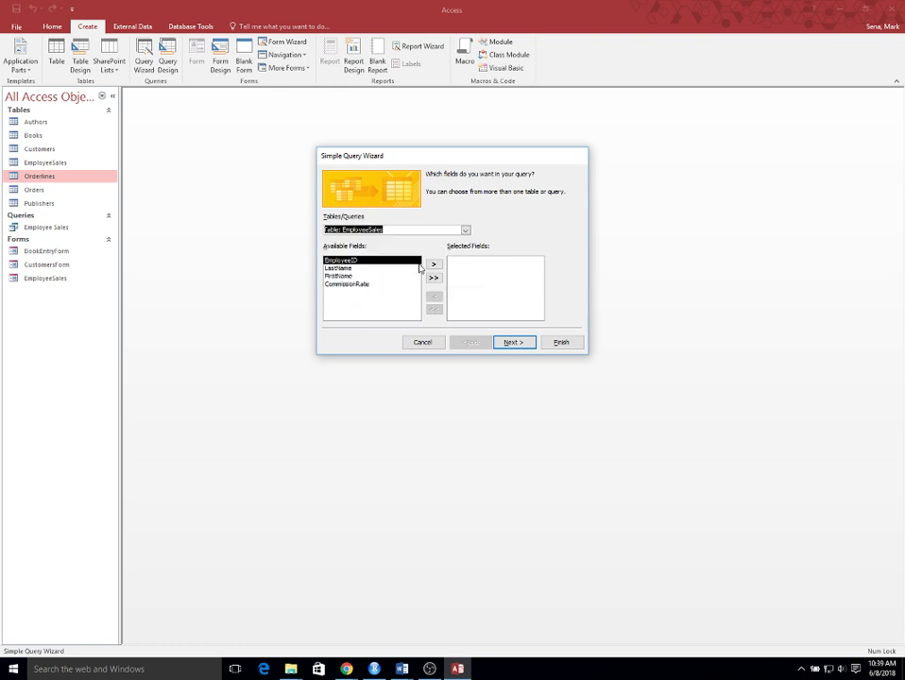
{"action": "left_click", "coordinate": [338, 269]}
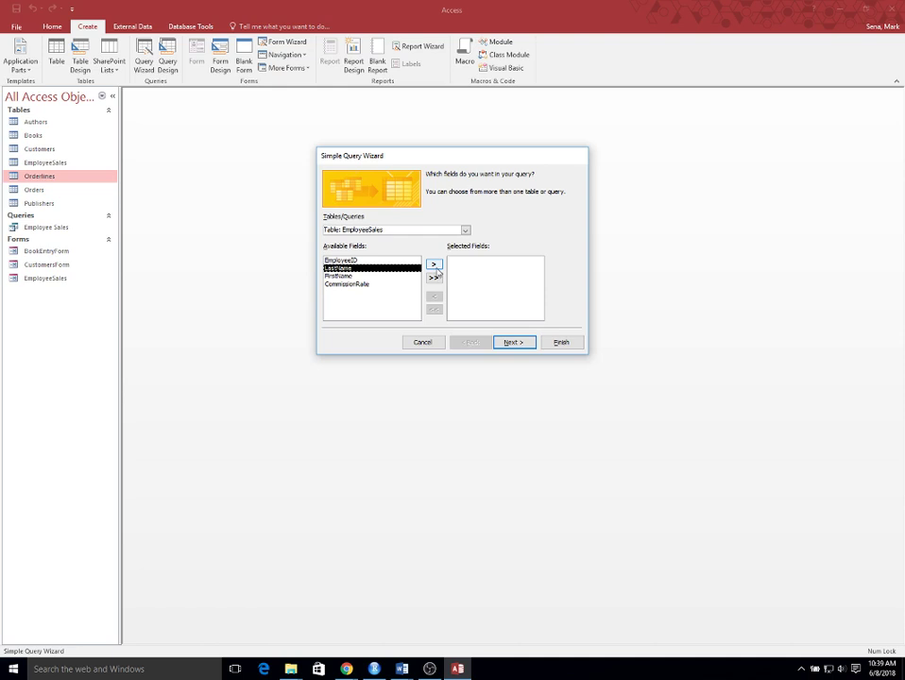
{"action": "left_click", "coordinate": [433, 265]}
{"action": "left_click", "coordinate": [434, 265]}
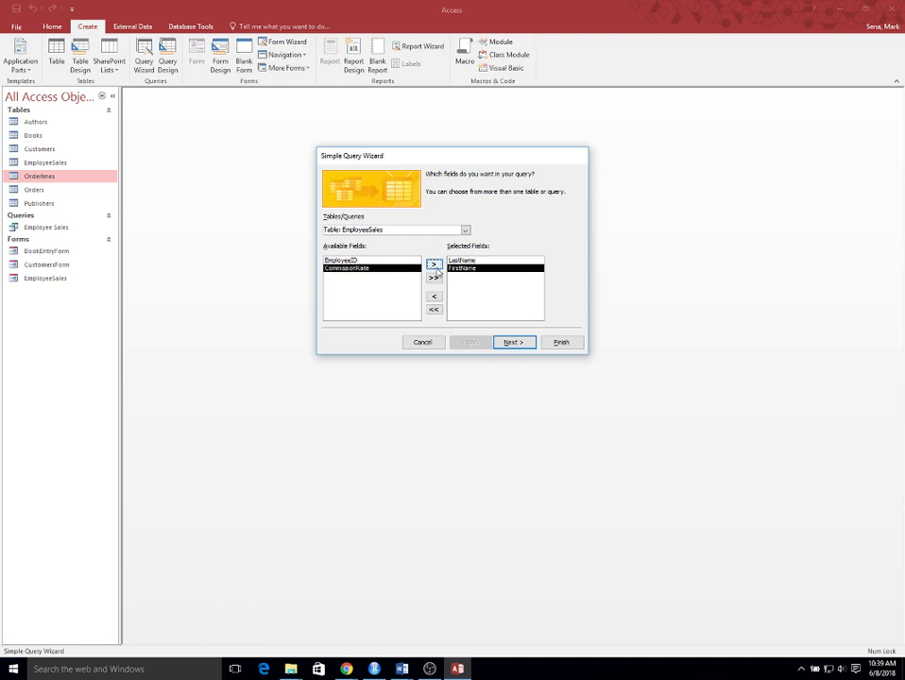
{"action": "left_click", "coordinate": [406, 261]}
{"action": "left_click", "coordinate": [432, 265]}
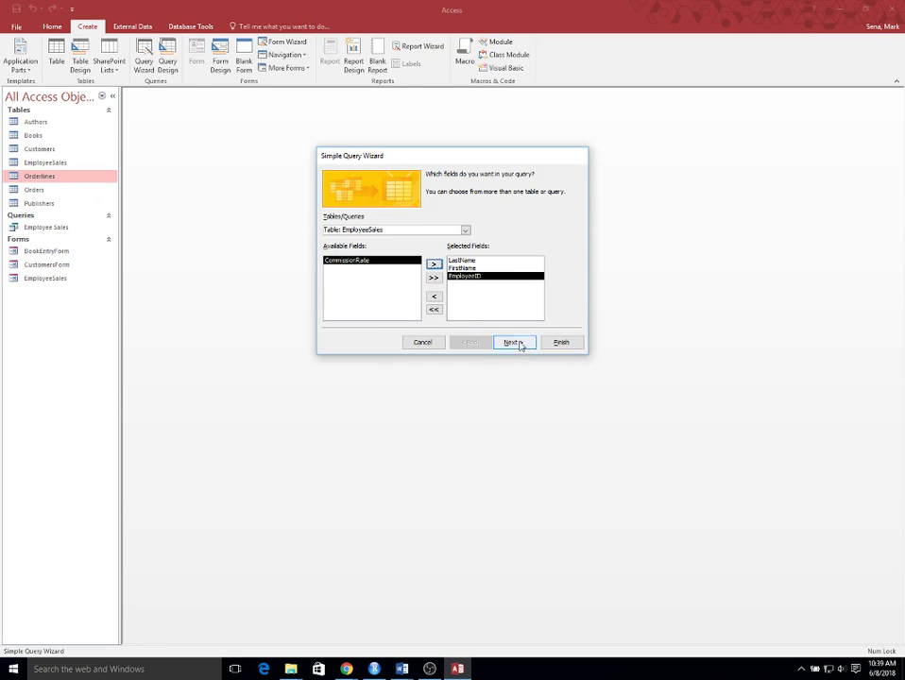
Add the cost_each field from the Orderlines table to the query.
{"action": "left_click", "coordinate": [464, 231]}
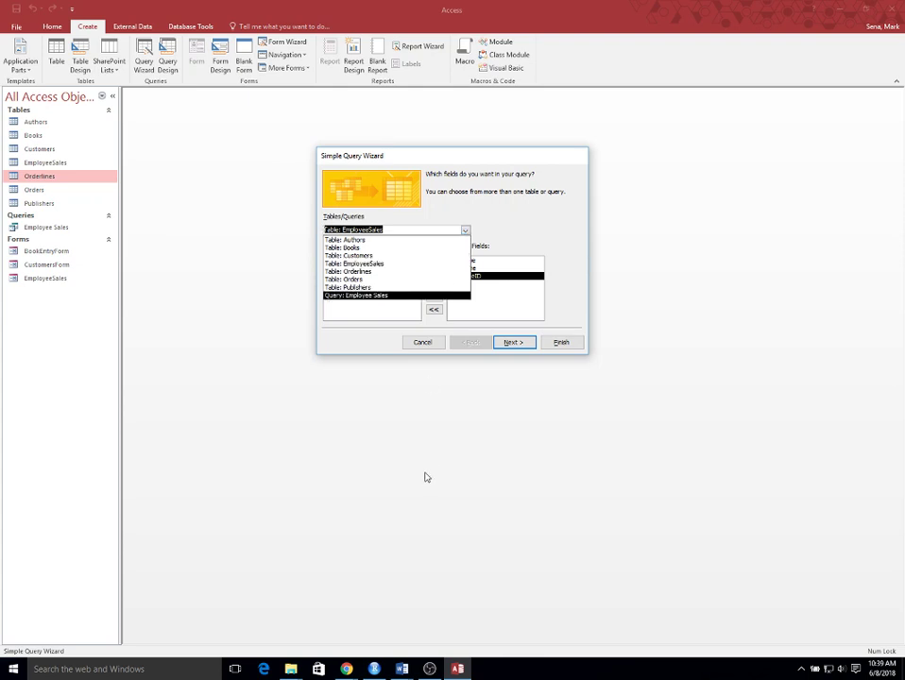
{"action": "left_click", "coordinate": [416, 272]}
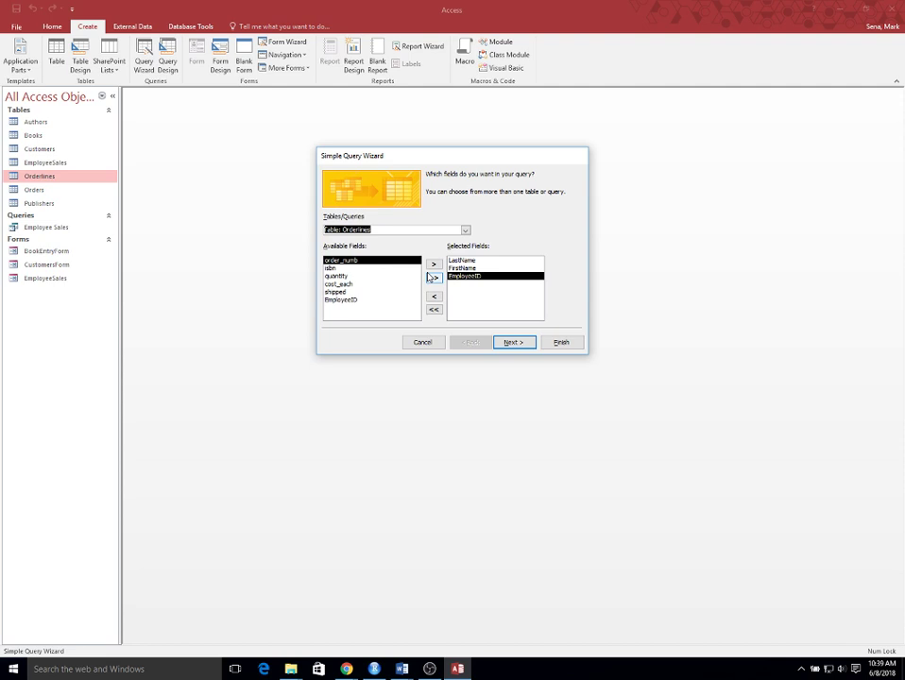
{"action": "left_click", "coordinate": [350, 284]}
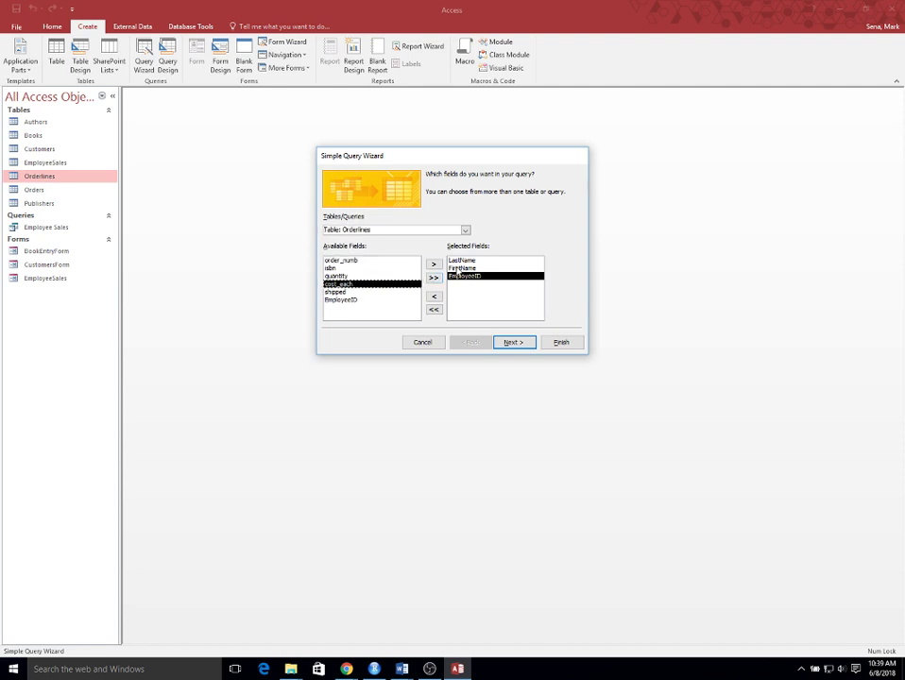
Keep the query as a detail query, title it Average Cost by Employee, and finish the wizard to view its records.
{"action": "left_click", "coordinate": [523, 346]}
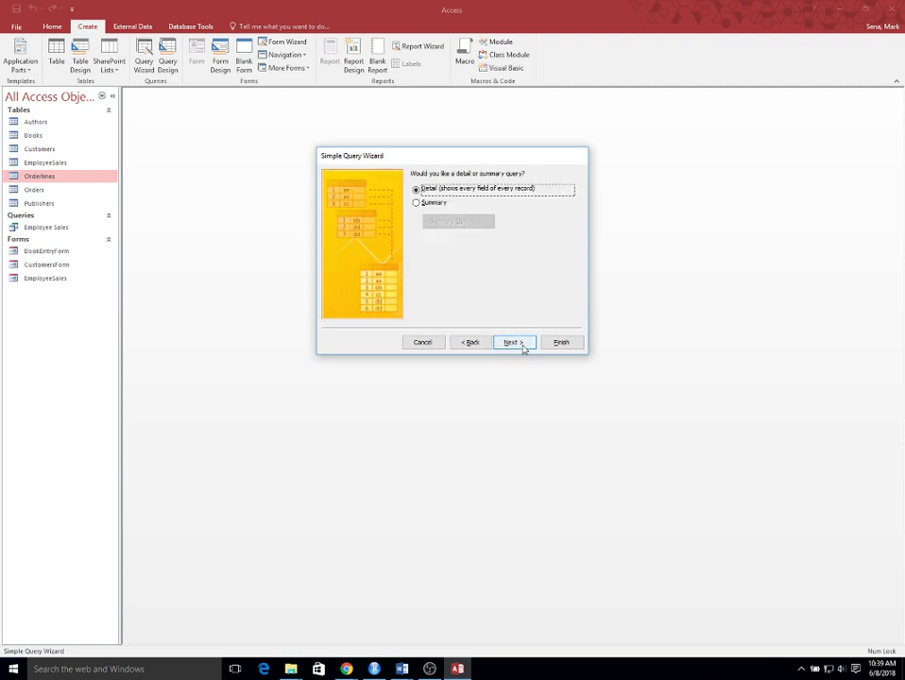
{"action": "left_click", "coordinate": [521, 346]}
{"action": "left_click_drag", "start_coordinate": [492, 188], "coordinate": [330, 162]}
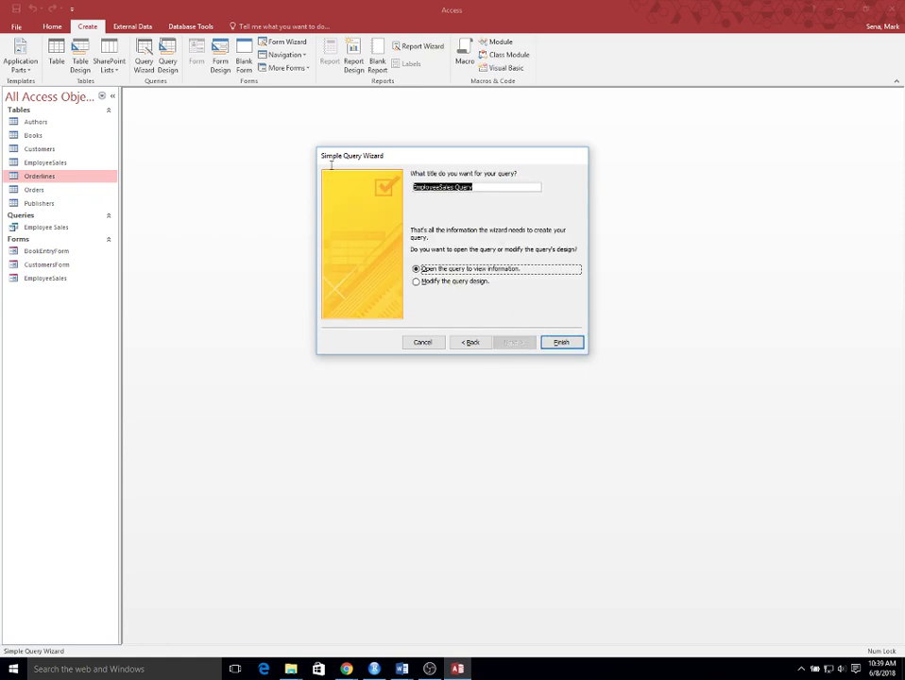
{"action": "type", "text": "Average Cost by Employee"}
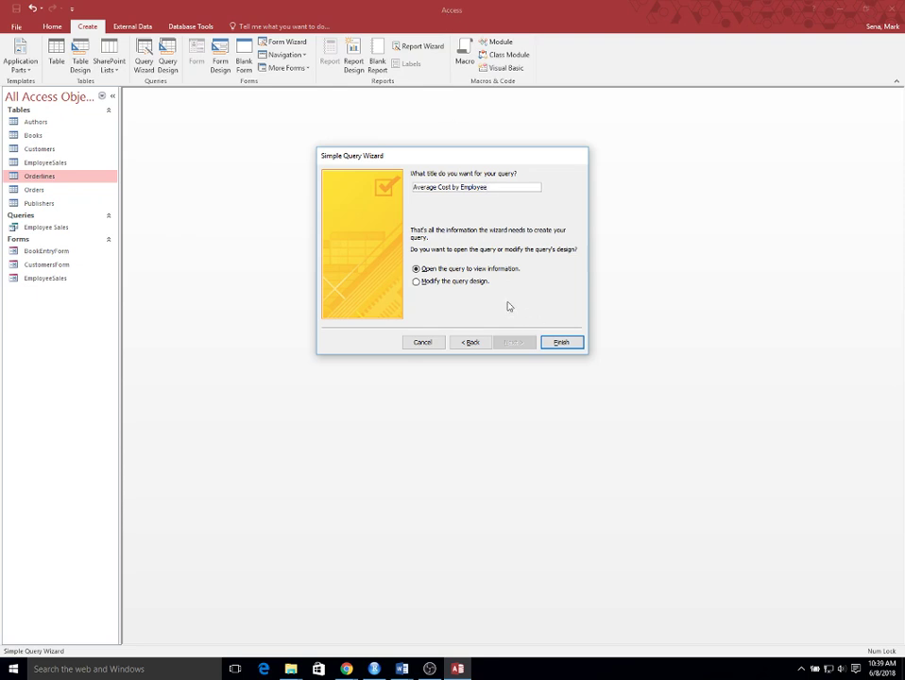
{"action": "left_click", "coordinate": [570, 348]}
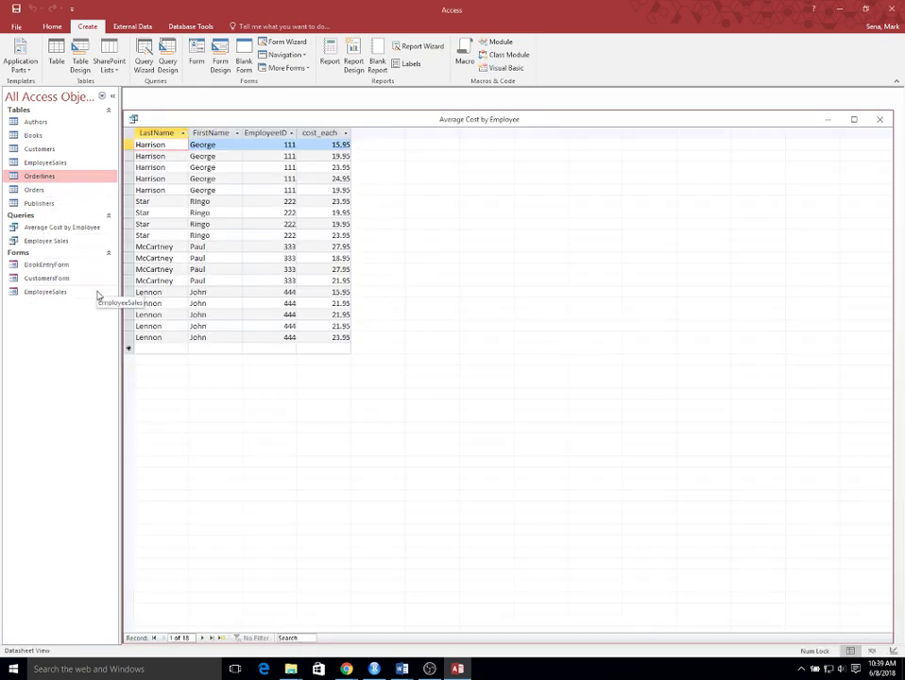
Open the Average Cost by Employee query in Design View, show the Total row, and set cost_each to Avg.
{"action": "right_click", "coordinate": [92, 230]}
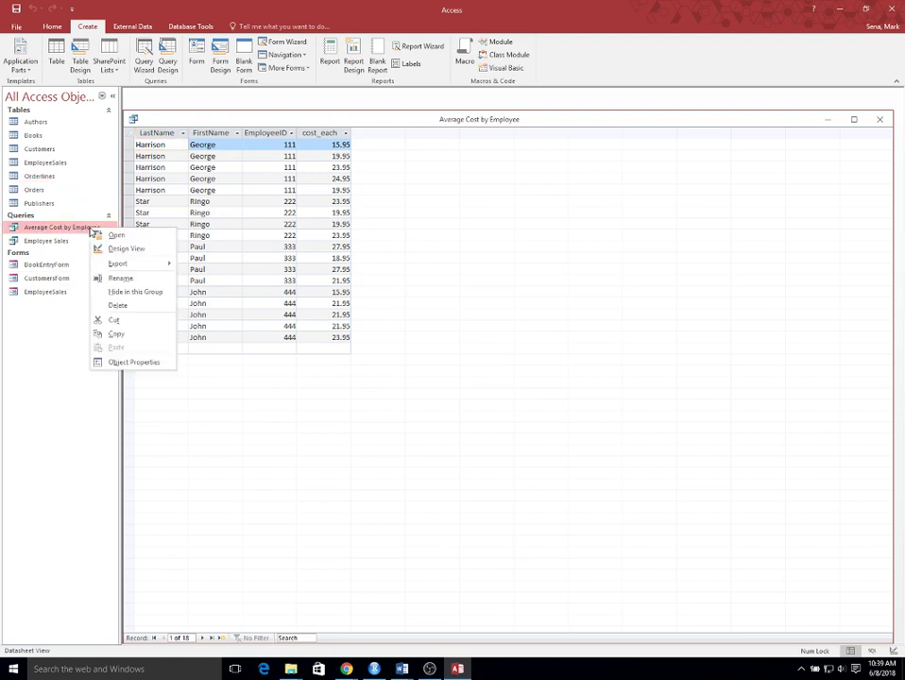
{"action": "left_click", "coordinate": [133, 251]}
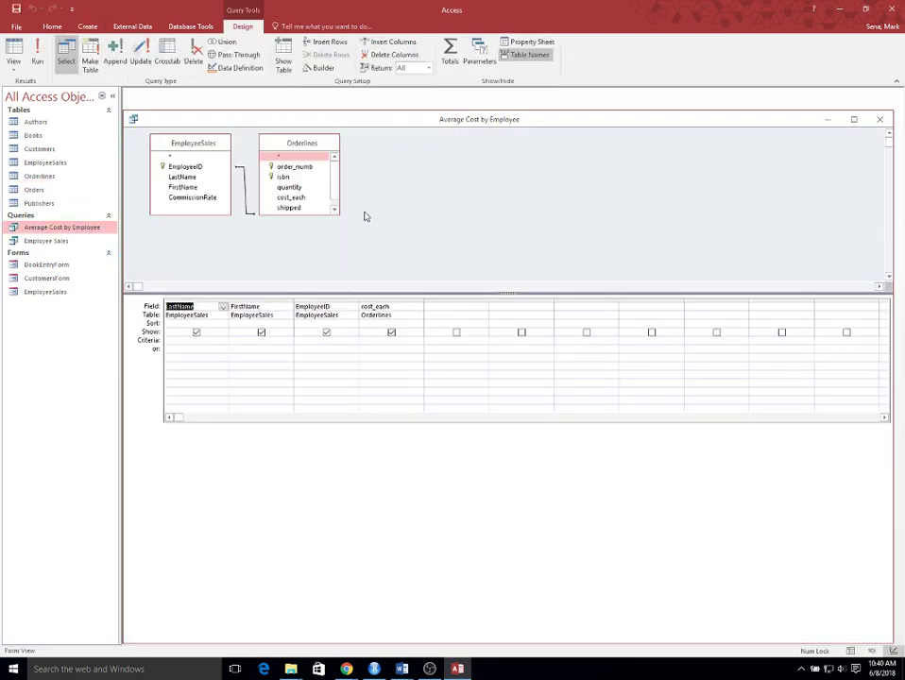
{"action": "left_click", "coordinate": [459, 54]}
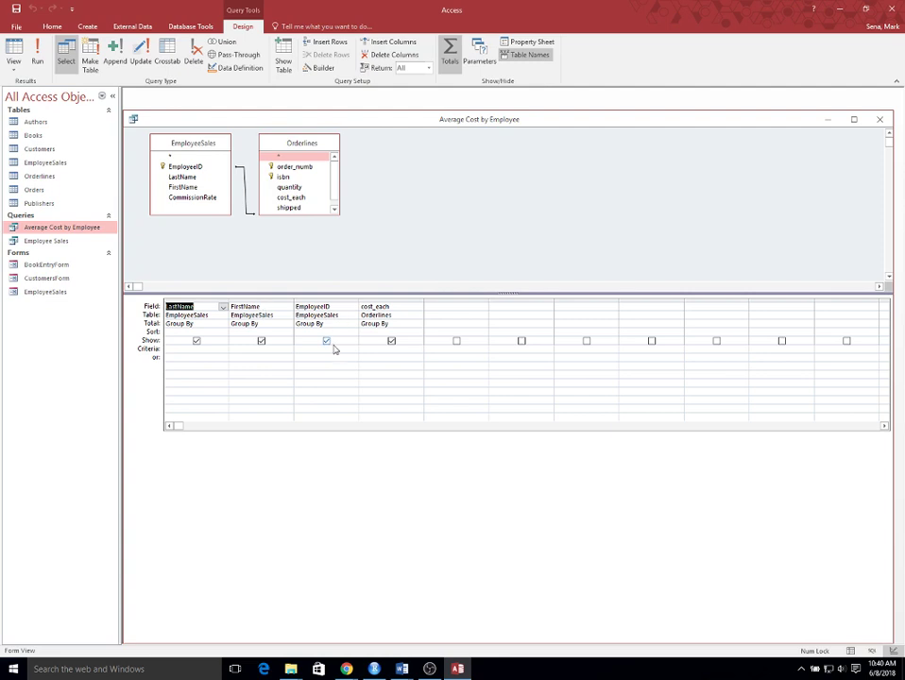
{"action": "left_click", "coordinate": [412, 324]}
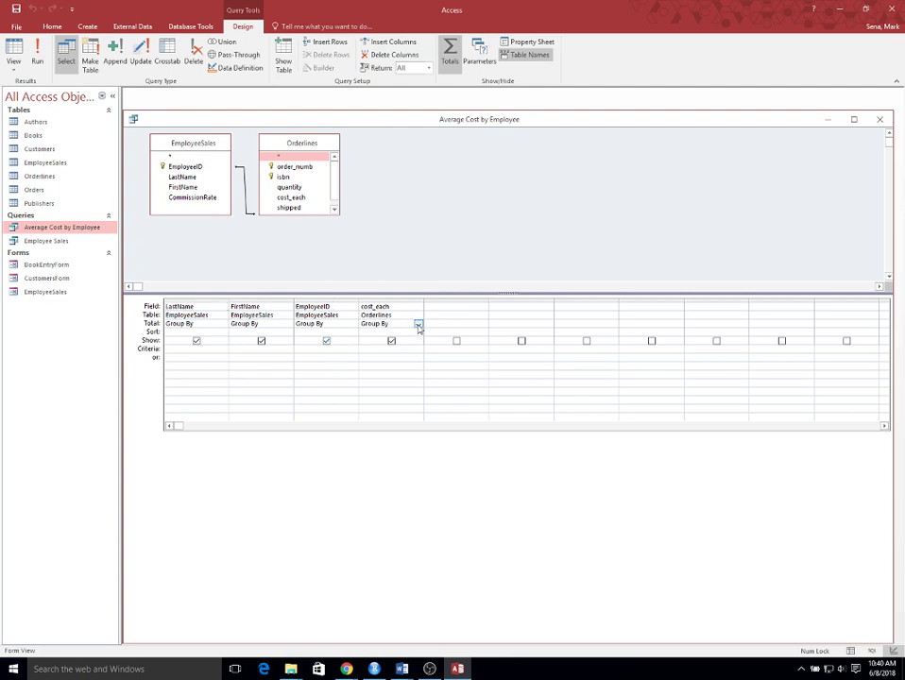
{"action": "left_click", "coordinate": [418, 325]}
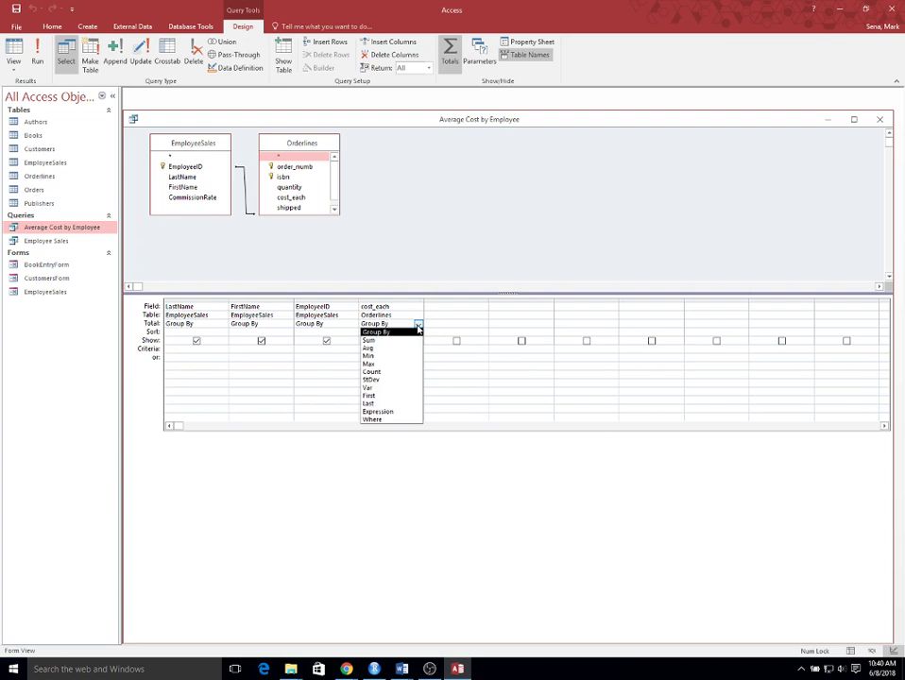
{"action": "left_click", "coordinate": [387, 348]}
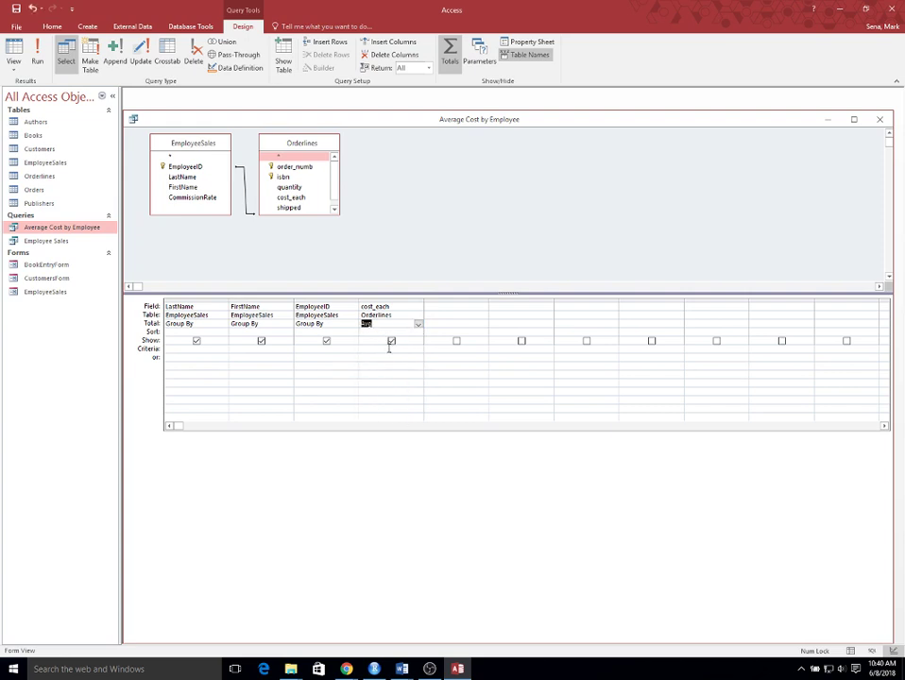
Run the Average Cost by Employee query, then close it and save the design changes.
{"action": "left_click", "coordinate": [34, 52]}
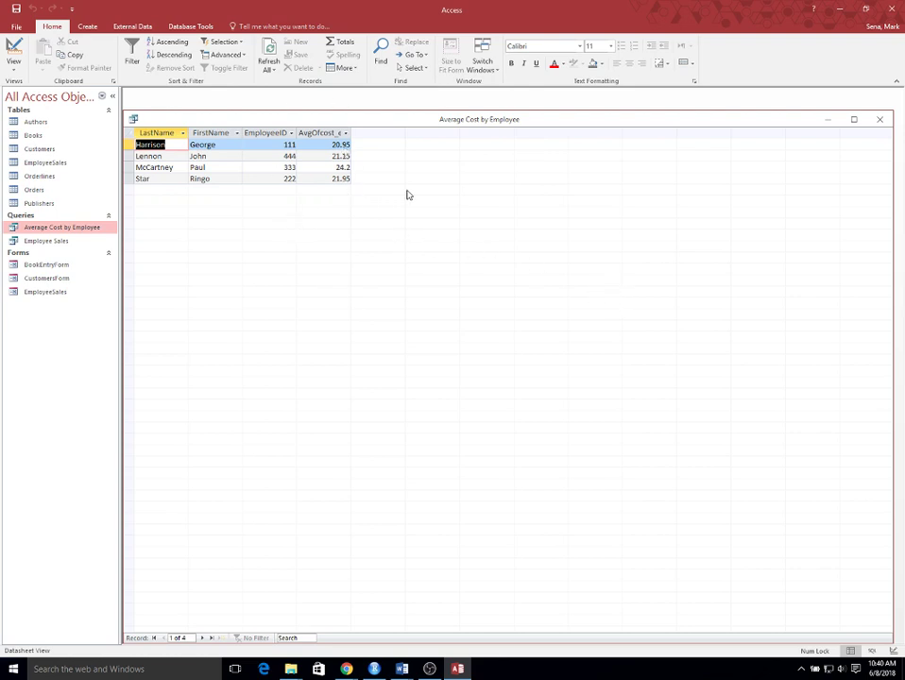
{"action": "left_click", "coordinate": [877, 123]}
{"action": "left_click", "coordinate": [412, 367]}
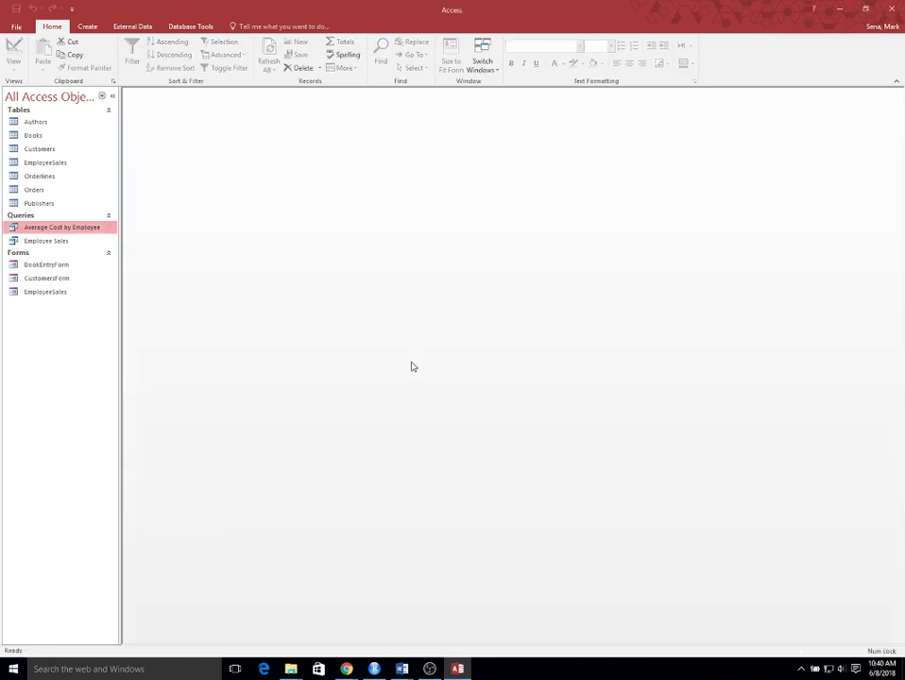
Switch to the Practice Activities document in Word and review the fields and shipped condition required in activity 8.
{"action": "mouse_move", "coordinate": [413, 669]}
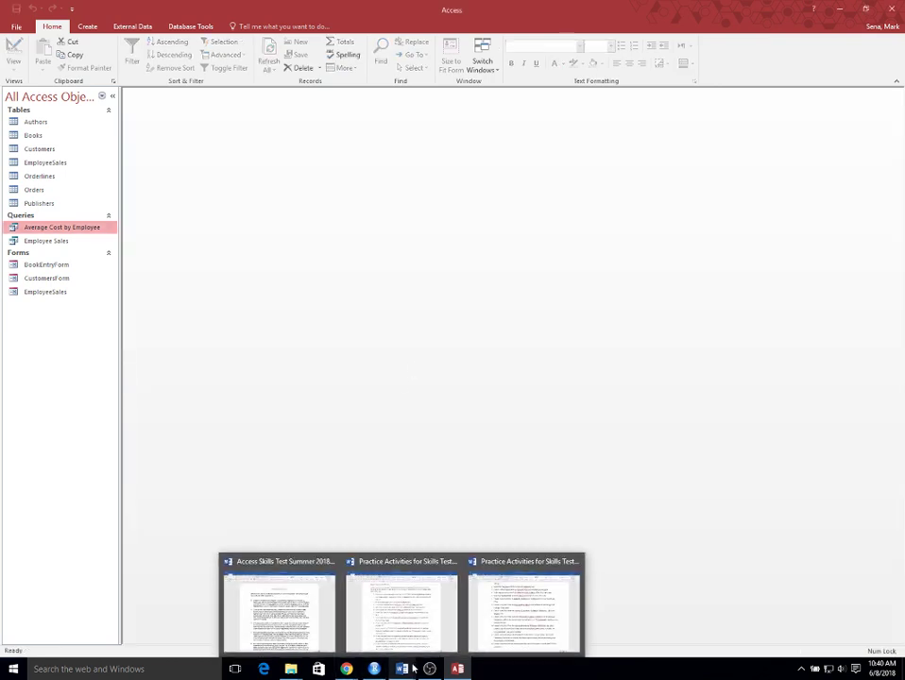
{"action": "left_click", "coordinate": [402, 610]}
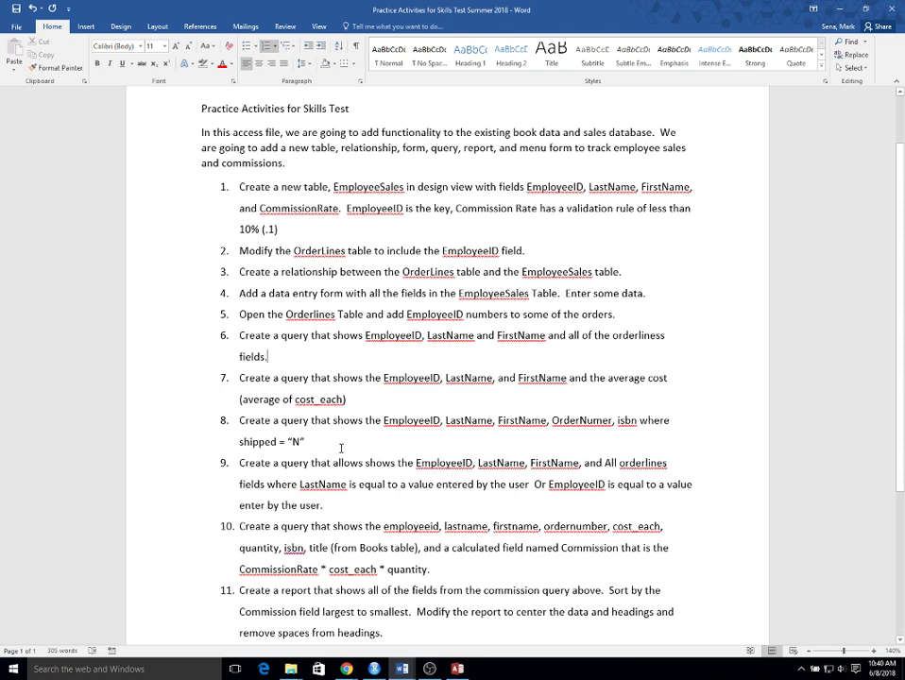
{"action": "left_click_drag", "start_coordinate": [345, 446], "coordinate": [246, 427]}
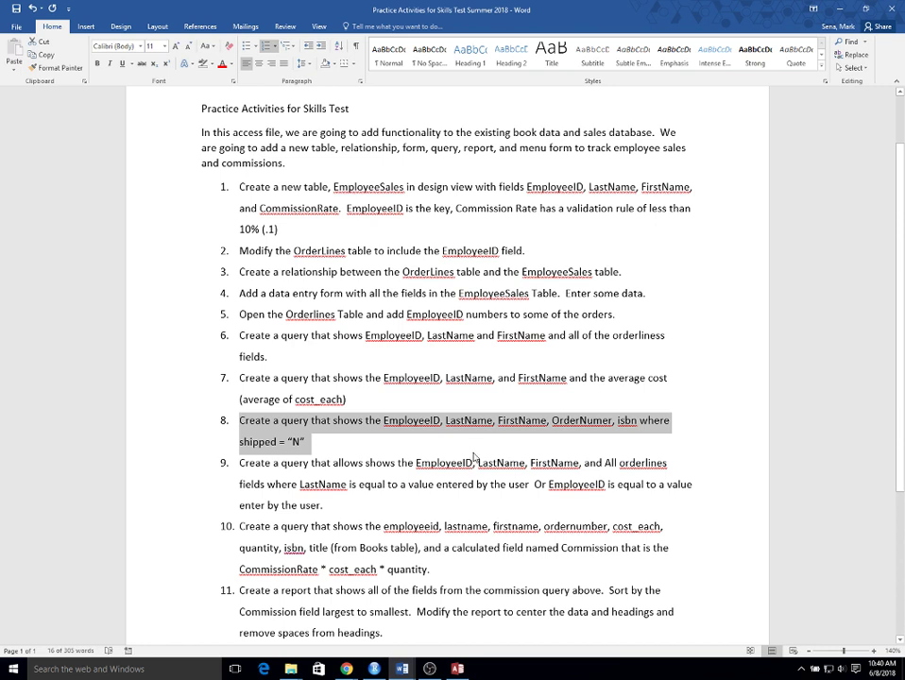
{"action": "left_click", "coordinate": [445, 453]}
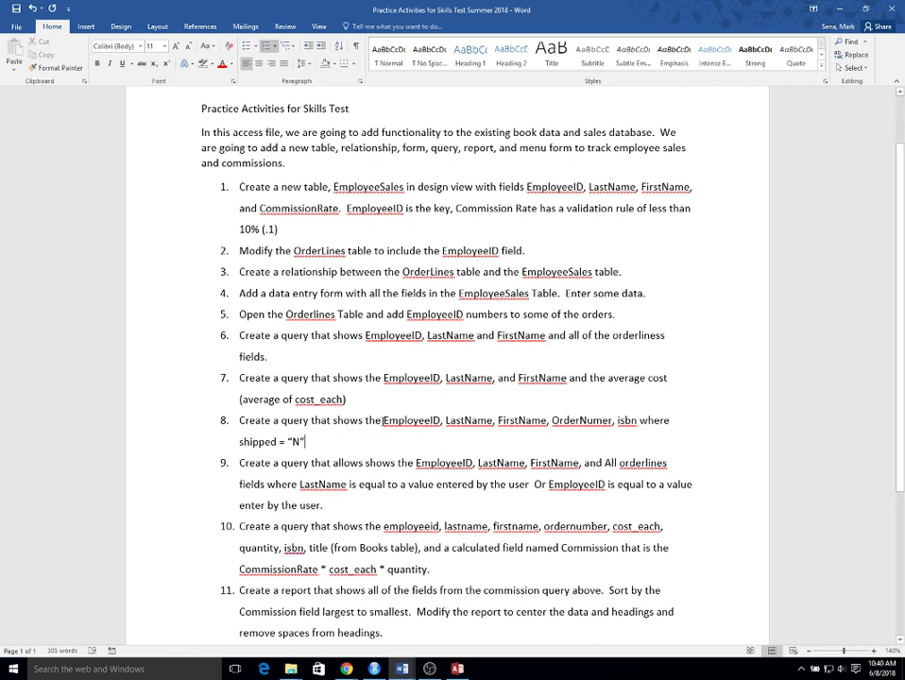
{"action": "left_click_drag", "start_coordinate": [365, 421], "coordinate": [535, 422]}
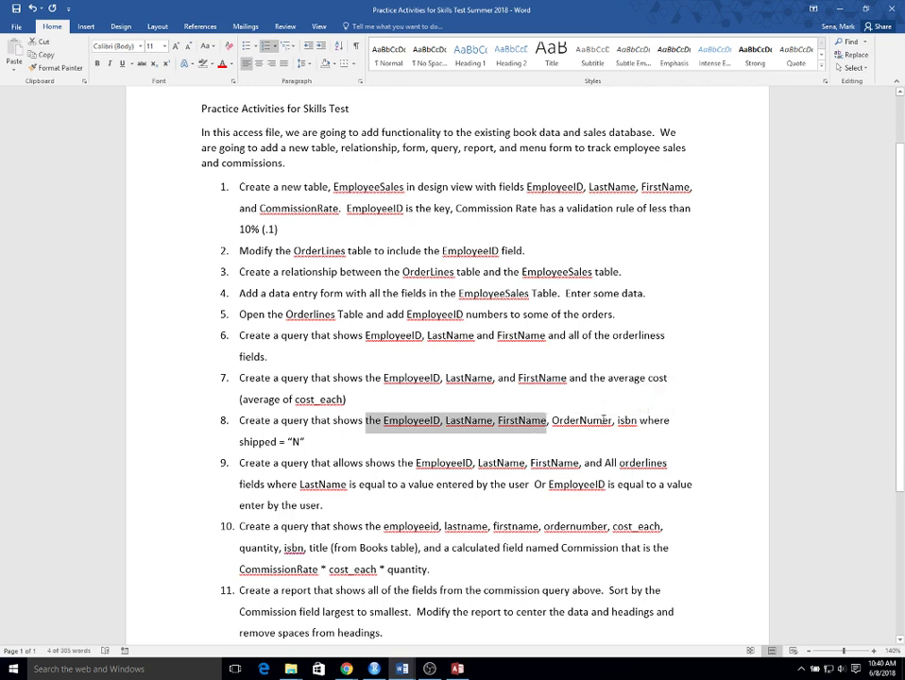
Correct the misspelled field name in activity 8 to OrderNumber.
{"action": "left_click", "coordinate": [595, 420]}
{"action": "type", "text": "b"}
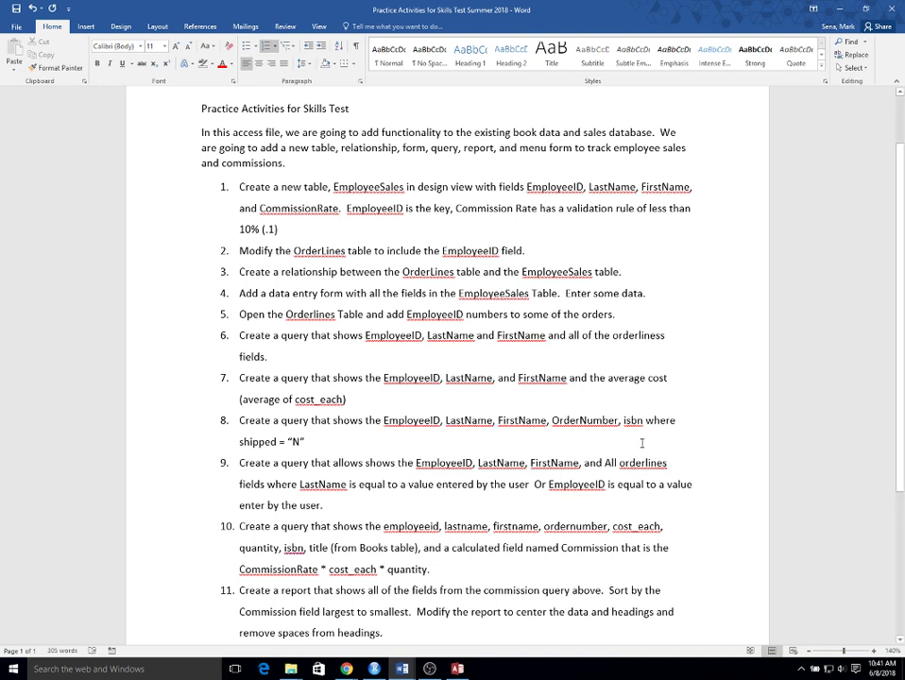
{"action": "left_click", "coordinate": [643, 441]}
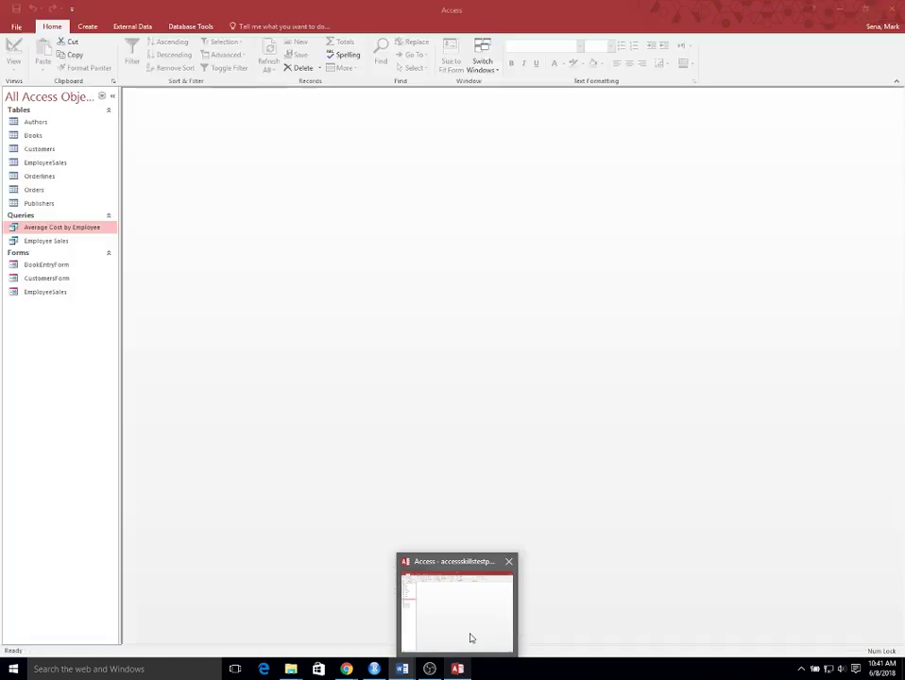
Switch to Access, start a Simple Query Wizard query, and add EmployeeID, LastName, and FirstName from the EmployeeSales table.
{"action": "left_click", "coordinate": [468, 635]}
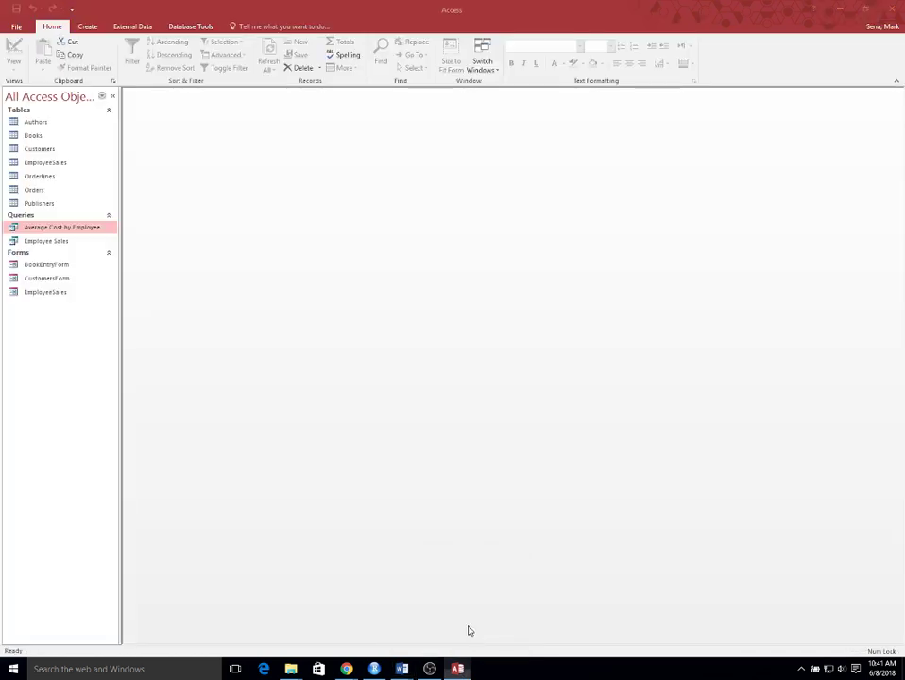
{"action": "left_click", "coordinate": [90, 27]}
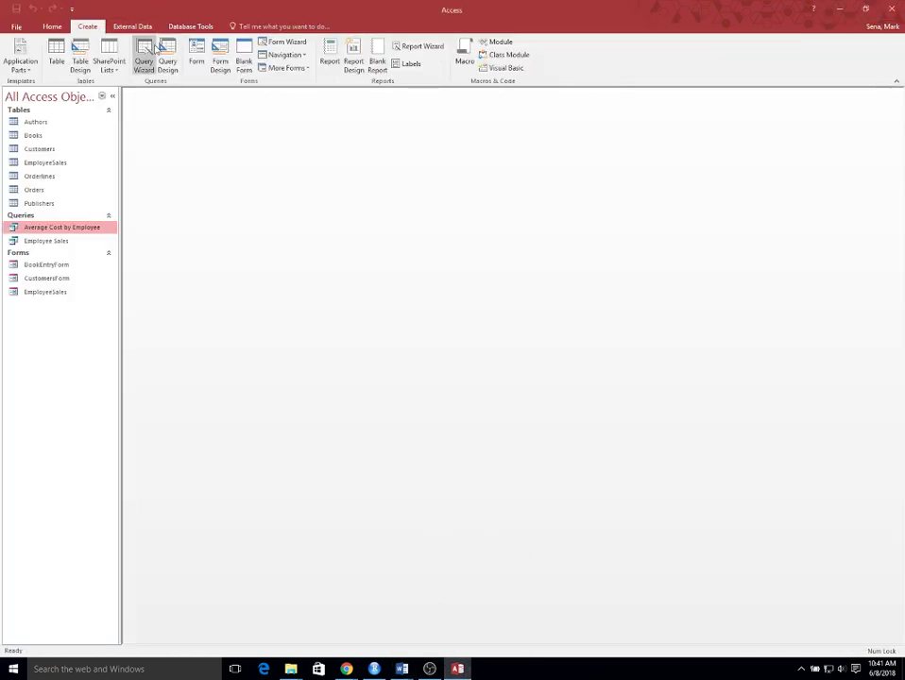
{"action": "left_click", "coordinate": [155, 49]}
{"action": "left_click", "coordinate": [493, 350]}
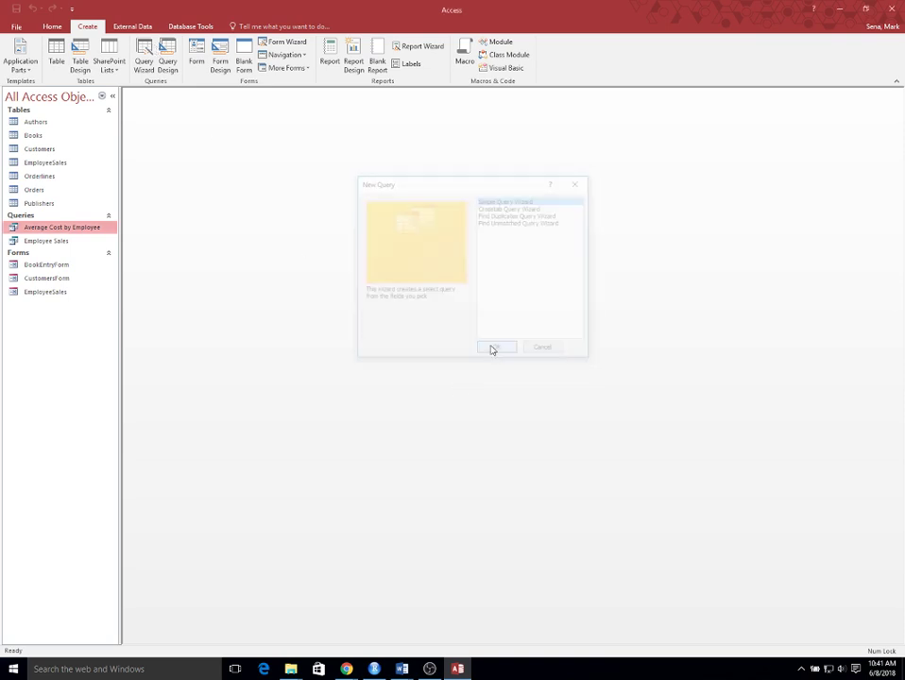
{"action": "left_click", "coordinate": [465, 230]}
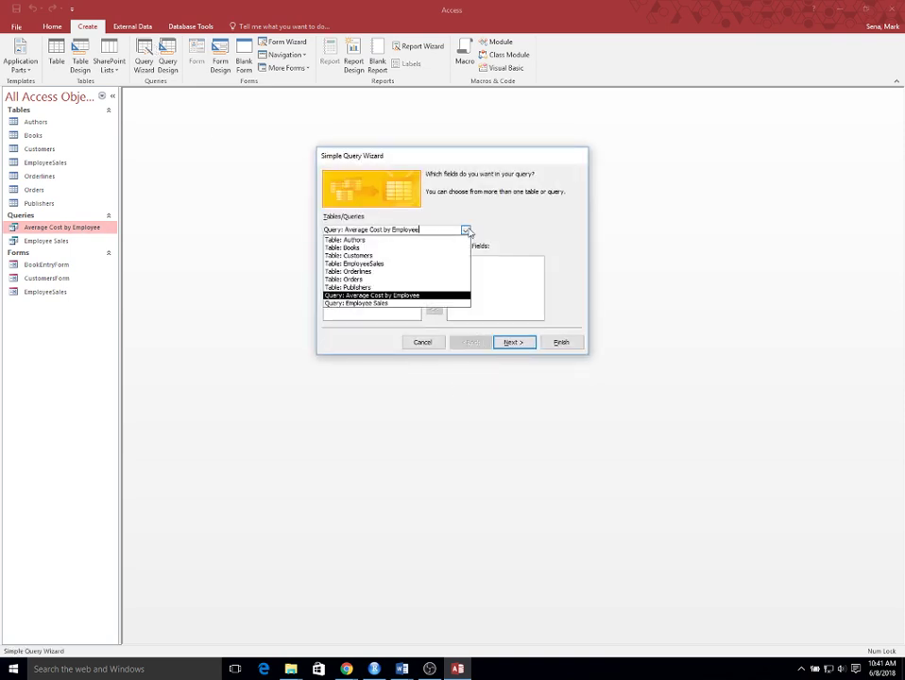
{"action": "left_click", "coordinate": [437, 266]}
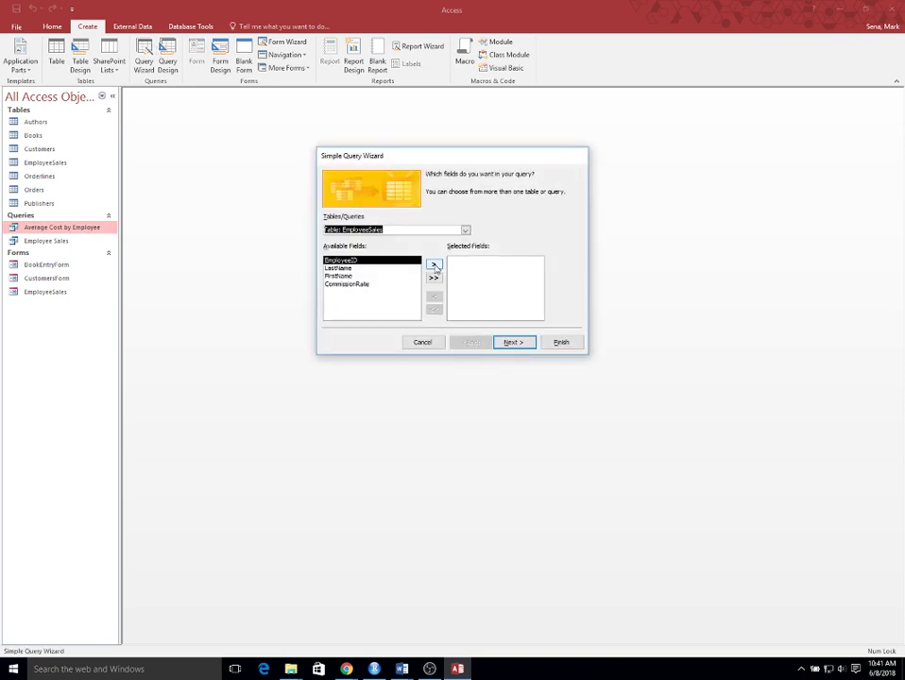
{"action": "left_click", "coordinate": [434, 267]}
{"action": "left_click", "coordinate": [434, 266]}
{"action": "left_click", "coordinate": [434, 266]}
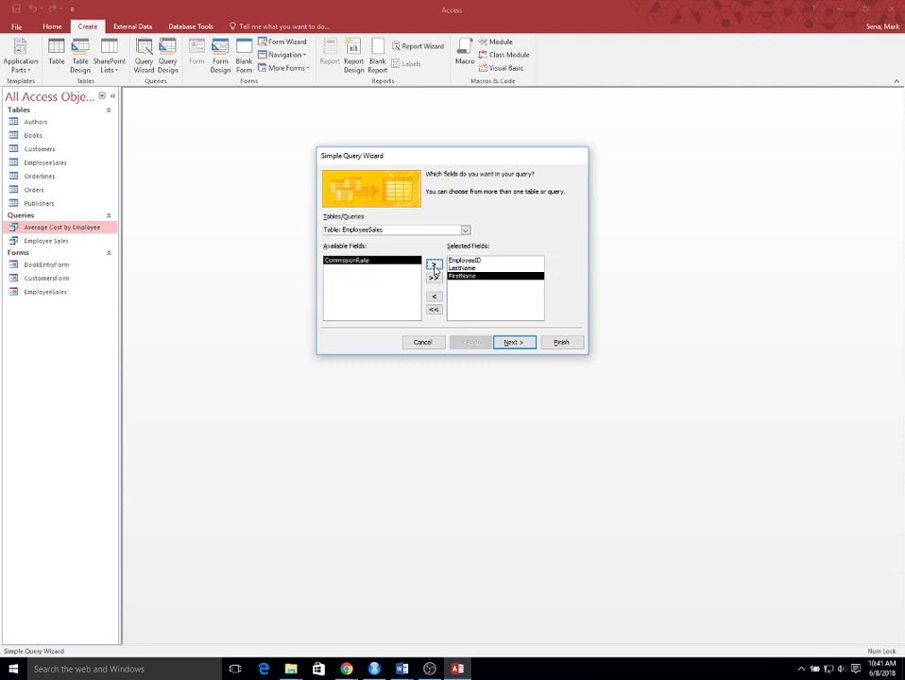
Return to the wizard's field selection and choose the Orderlines table as the field source.
{"action": "left_click", "coordinate": [513, 344]}
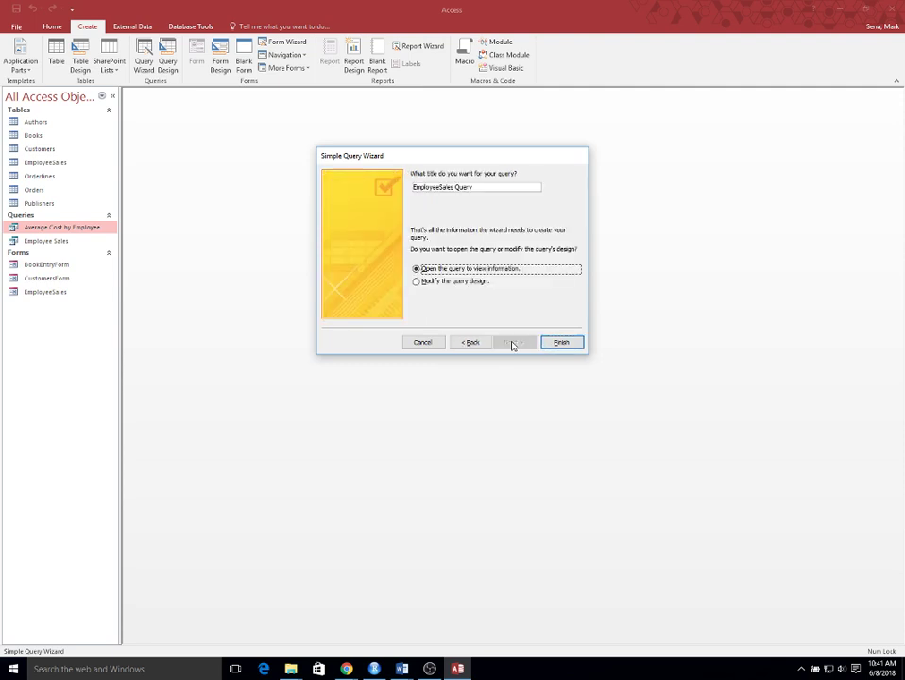
{"action": "left_click", "coordinate": [470, 342]}
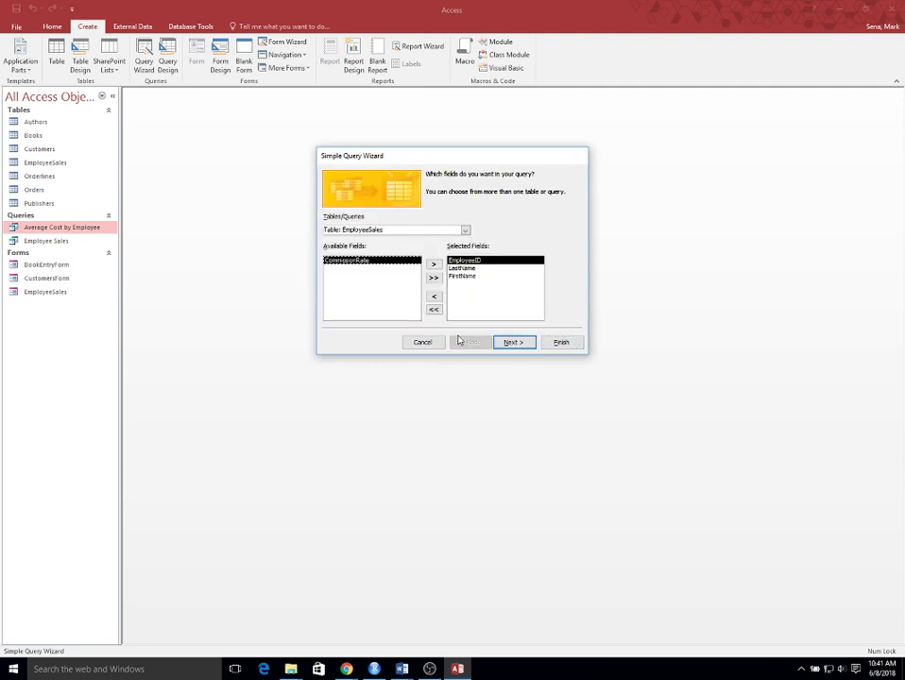
{"action": "left_click", "coordinate": [468, 233]}
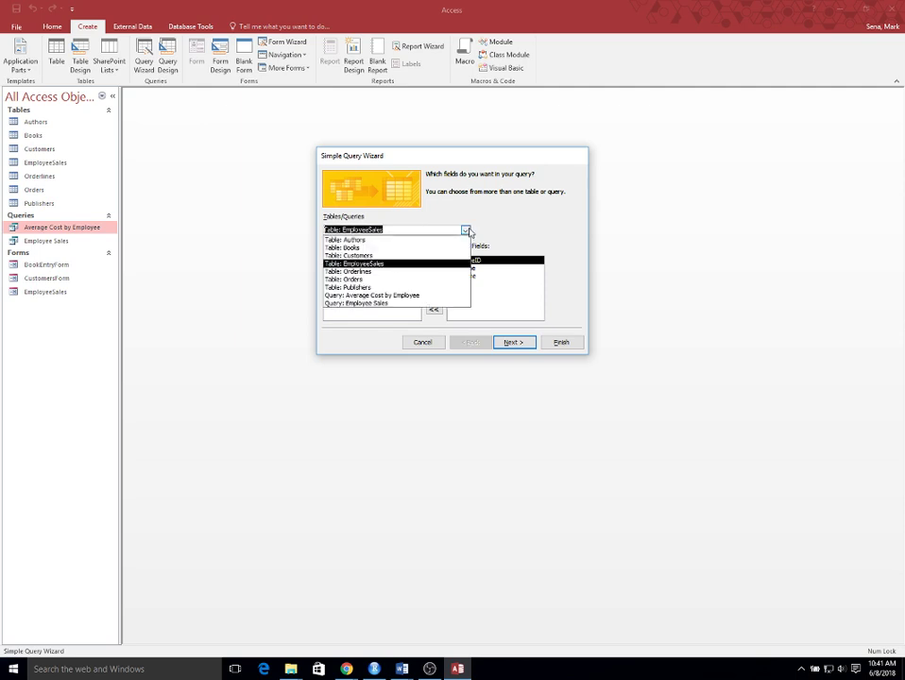
{"action": "left_click", "coordinate": [437, 272]}
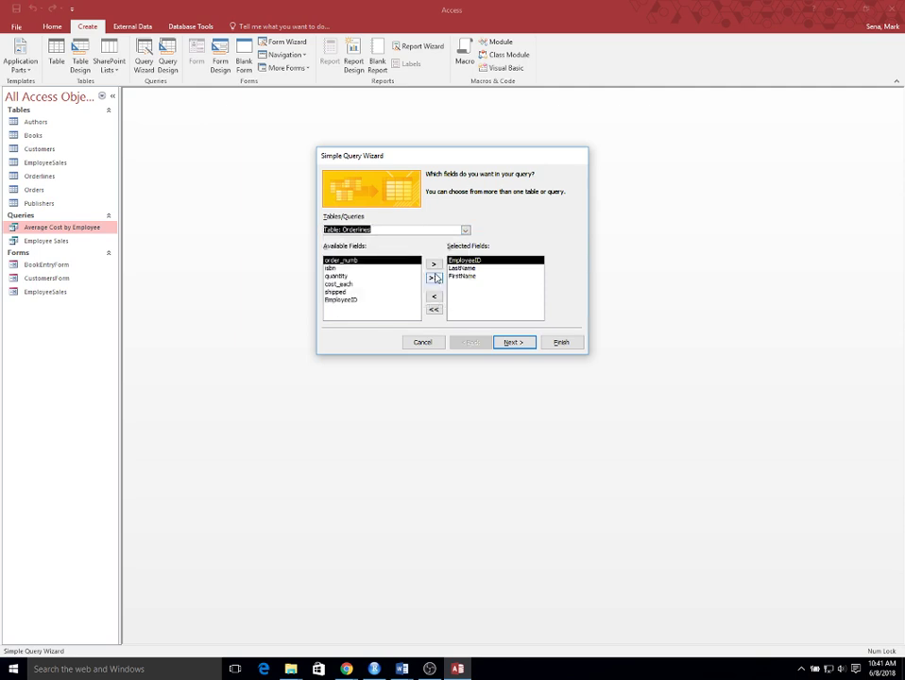
{"action": "left_click", "coordinate": [343, 269]}
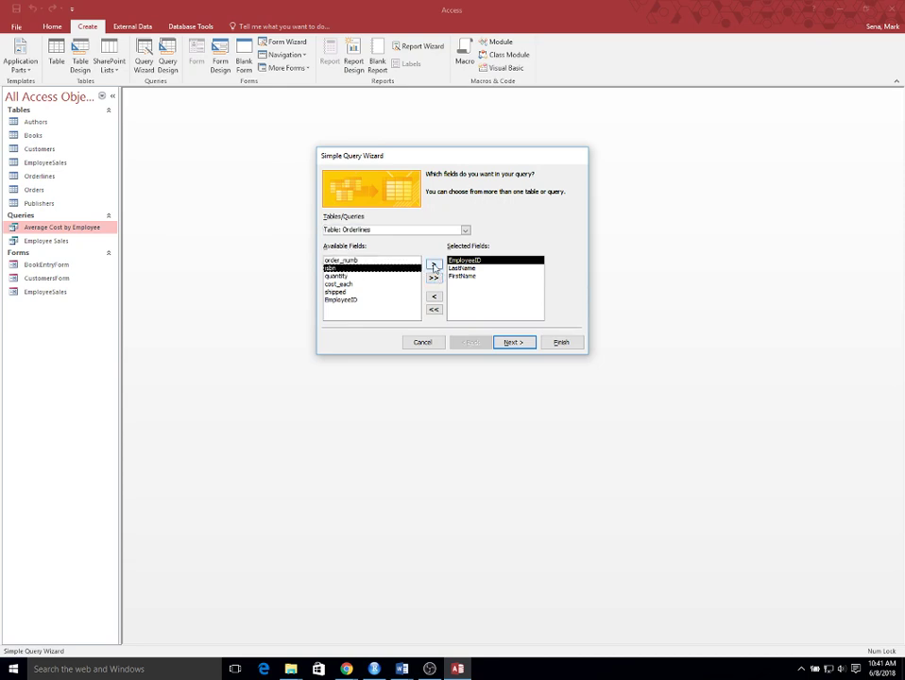
{"action": "left_click", "coordinate": [433, 265]}
{"action": "key", "text": "Down"}
{"action": "key", "text": "Down"}
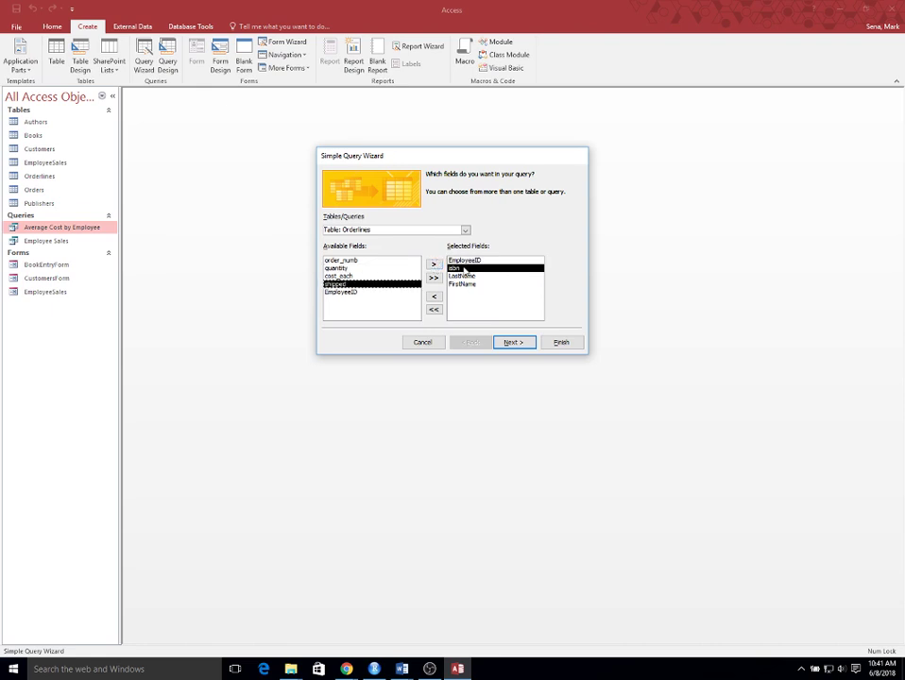
{"action": "left_click", "coordinate": [434, 265]}
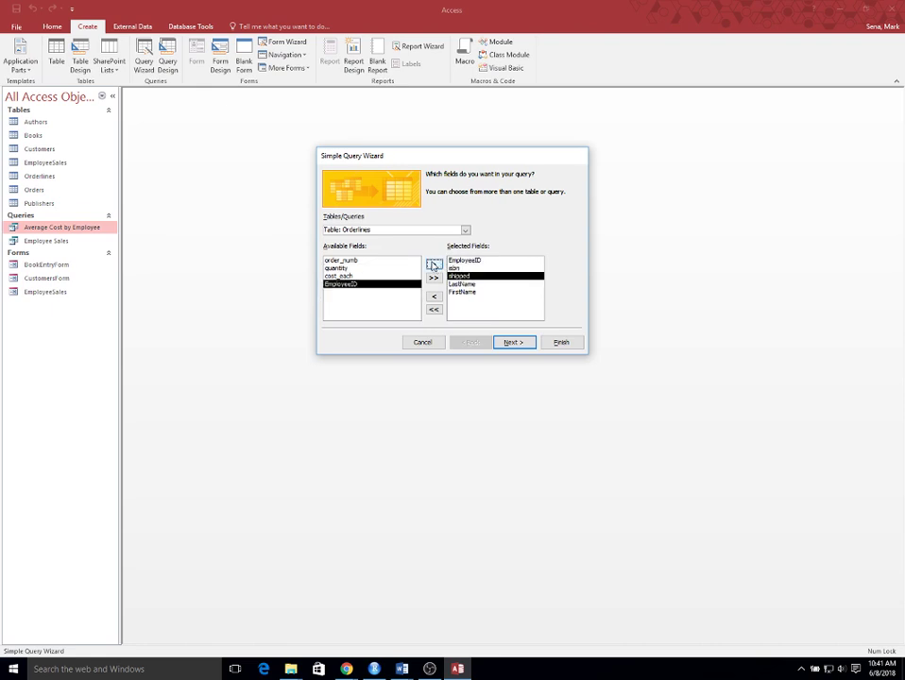
{"action": "left_click", "coordinate": [467, 312]}
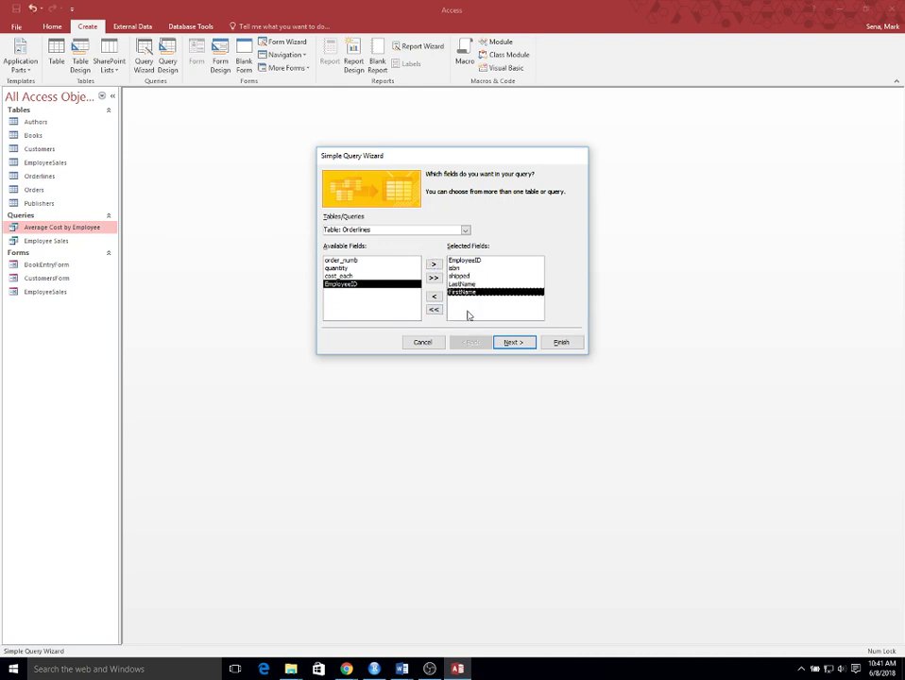
{"action": "left_click", "coordinate": [466, 275]}
{"action": "left_click", "coordinate": [463, 313]}
{"action": "left_click", "coordinate": [451, 276]}
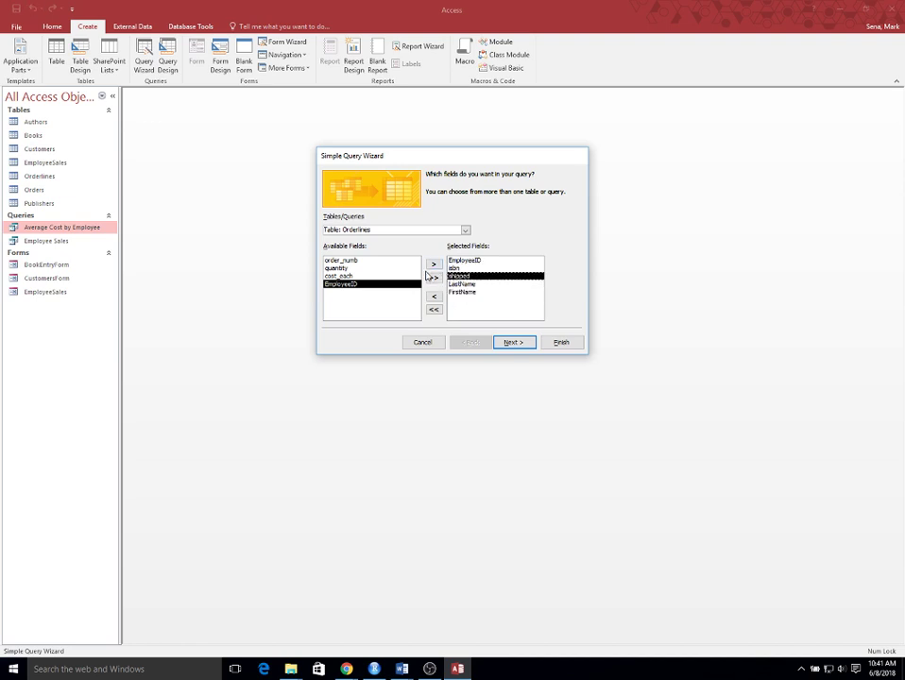
{"action": "left_click", "coordinate": [434, 296]}
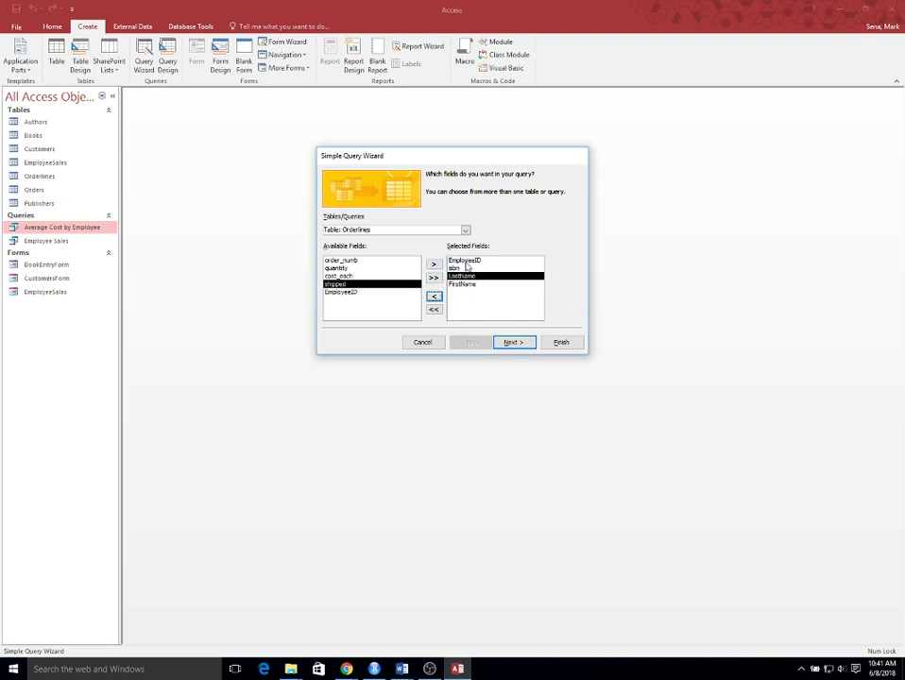
{"action": "left_click", "coordinate": [466, 267]}
{"action": "left_click", "coordinate": [435, 297]}
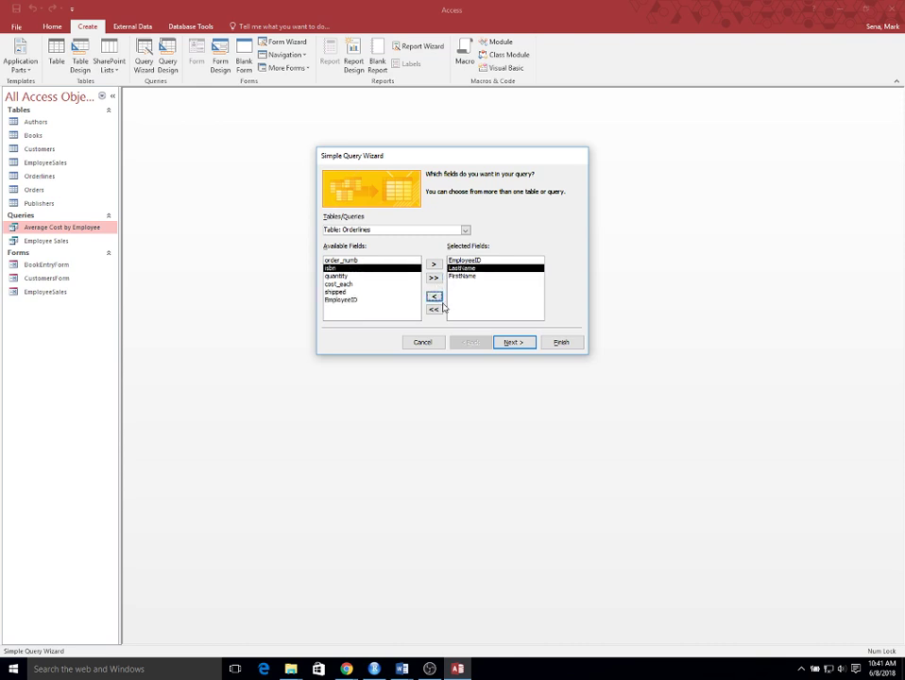
Add the Orderlines fields isbn, quantity, and shipped after FirstName in the selected fields.
{"action": "left_click", "coordinate": [463, 276]}
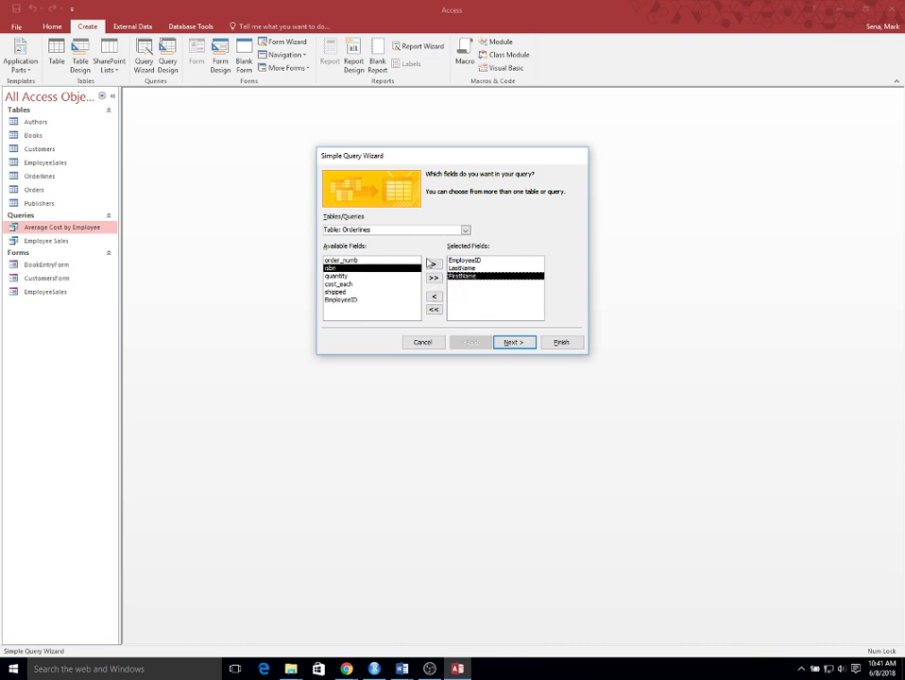
{"action": "left_click", "coordinate": [432, 264]}
{"action": "left_click", "coordinate": [433, 265]}
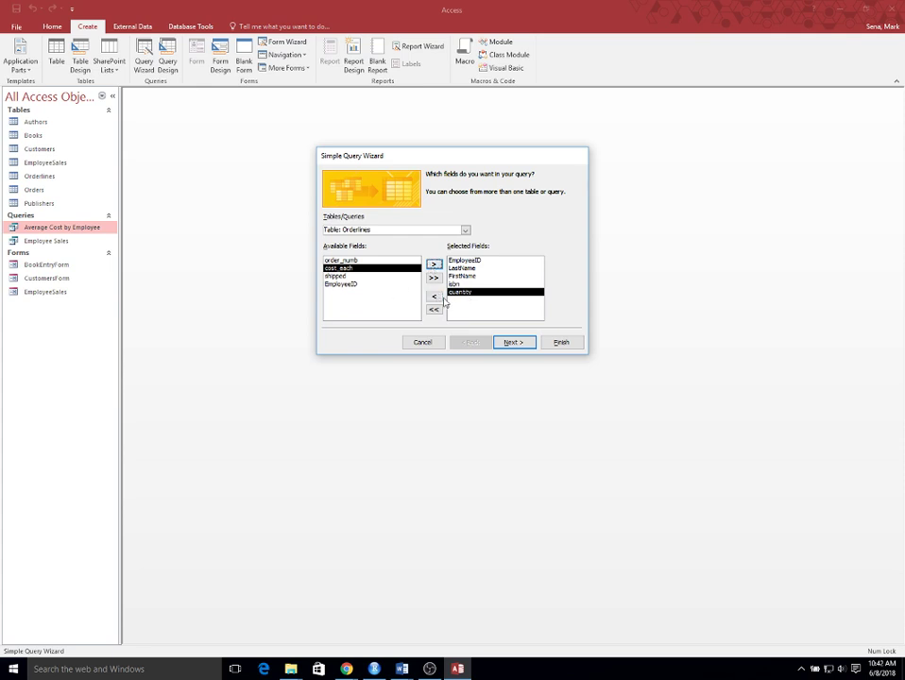
{"action": "left_click", "coordinate": [338, 276]}
{"action": "left_click", "coordinate": [434, 264]}
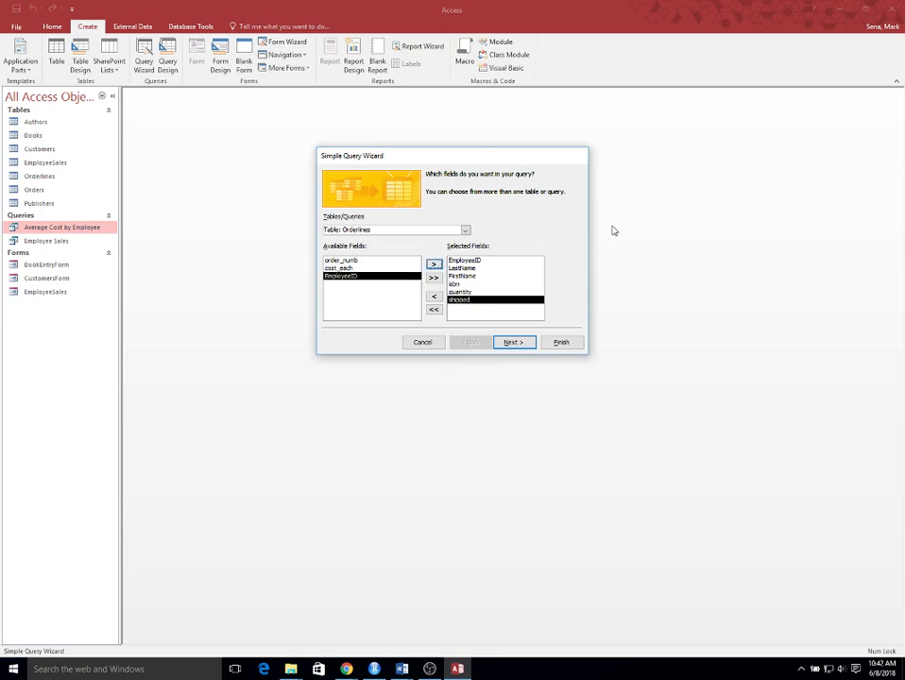
Keep the query as a detail query, title it Employee Orders Not Shipped, and finish the wizard to view its records.
{"action": "left_click", "coordinate": [519, 344]}
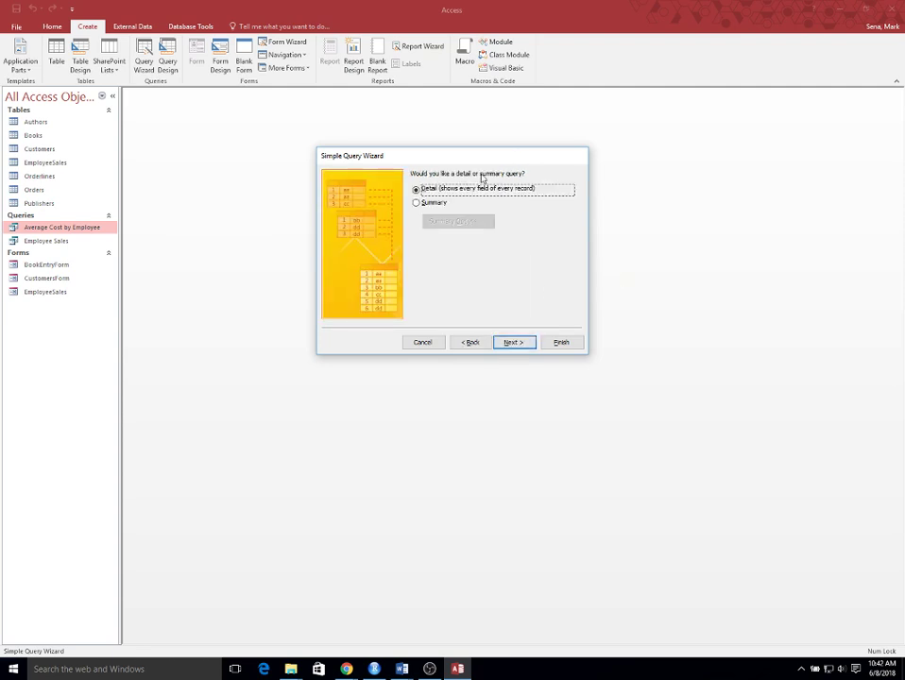
{"action": "left_click", "coordinate": [523, 343]}
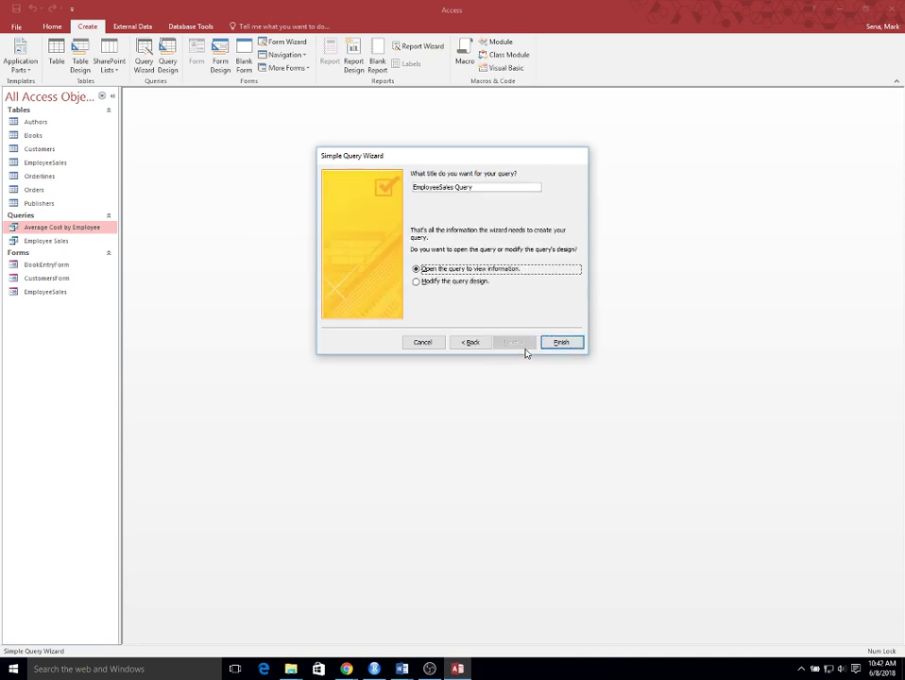
{"action": "left_click_drag", "start_coordinate": [497, 187], "coordinate": [383, 188]}
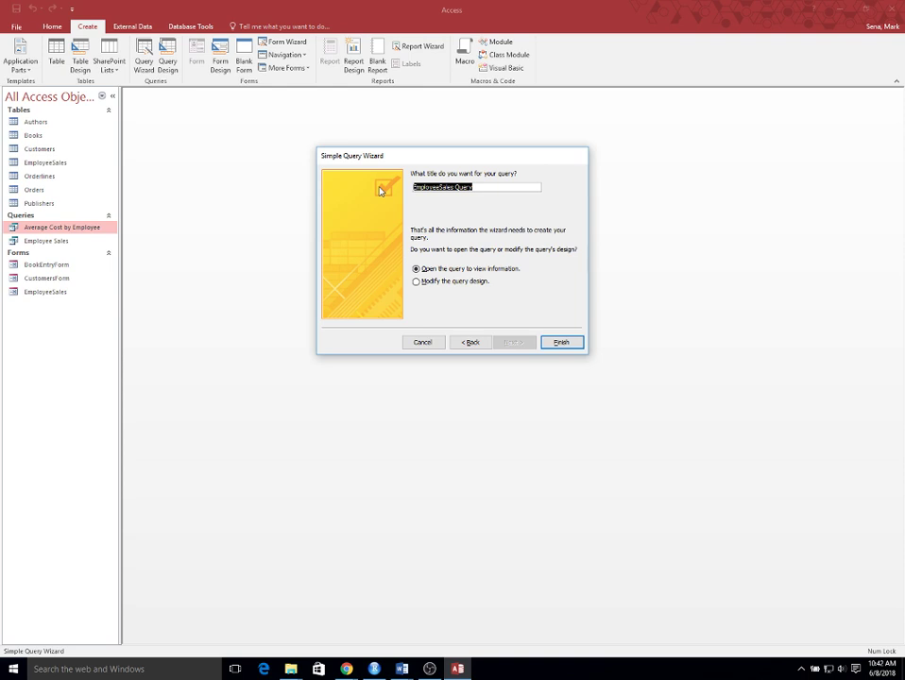
{"action": "type", "text": "Em"}
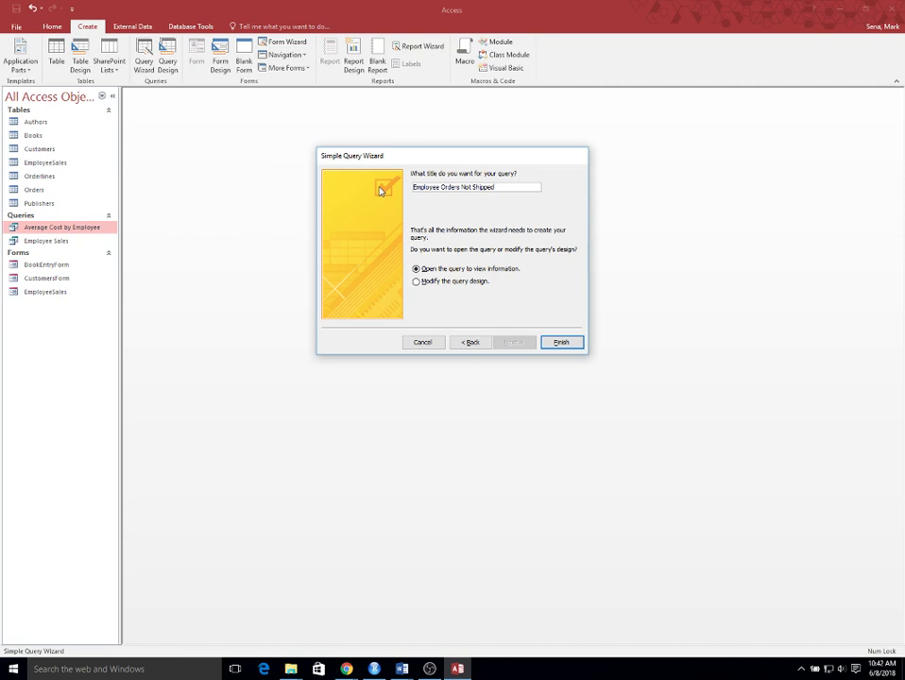
{"action": "left_click", "coordinate": [570, 343]}
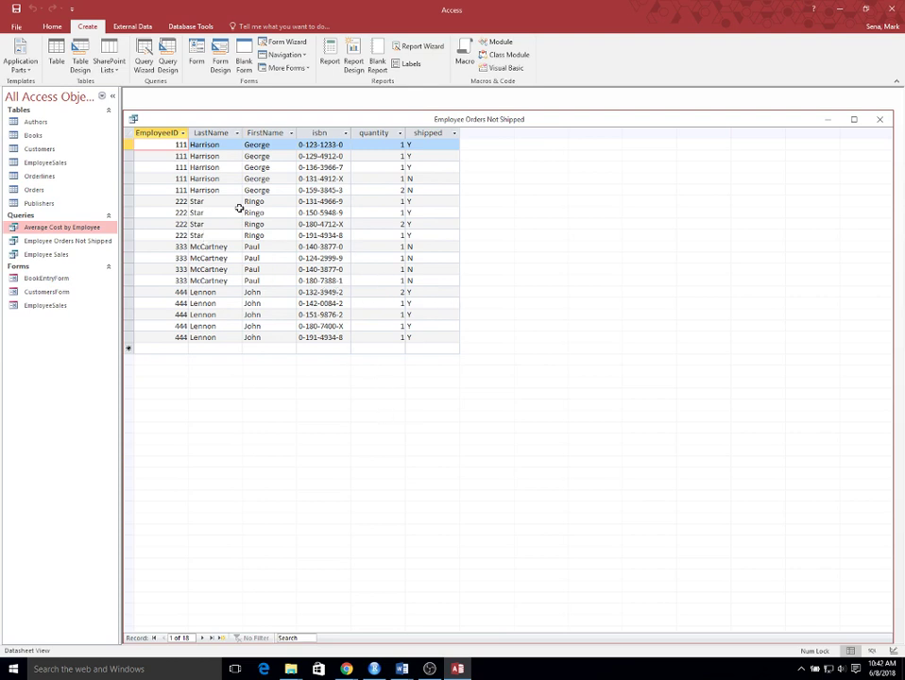
In the Design View of Employee Orders Not Shipped, set the shipped criterion to "N" and hide the shipped field from the results.
{"action": "right_click", "coordinate": [94, 246]}
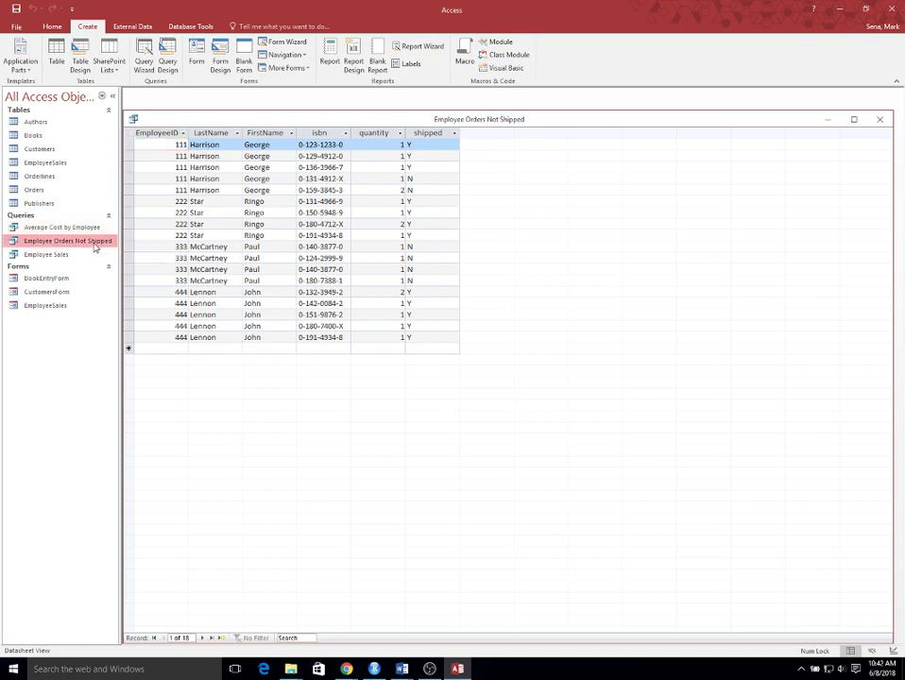
{"action": "left_click", "coordinate": [119, 264]}
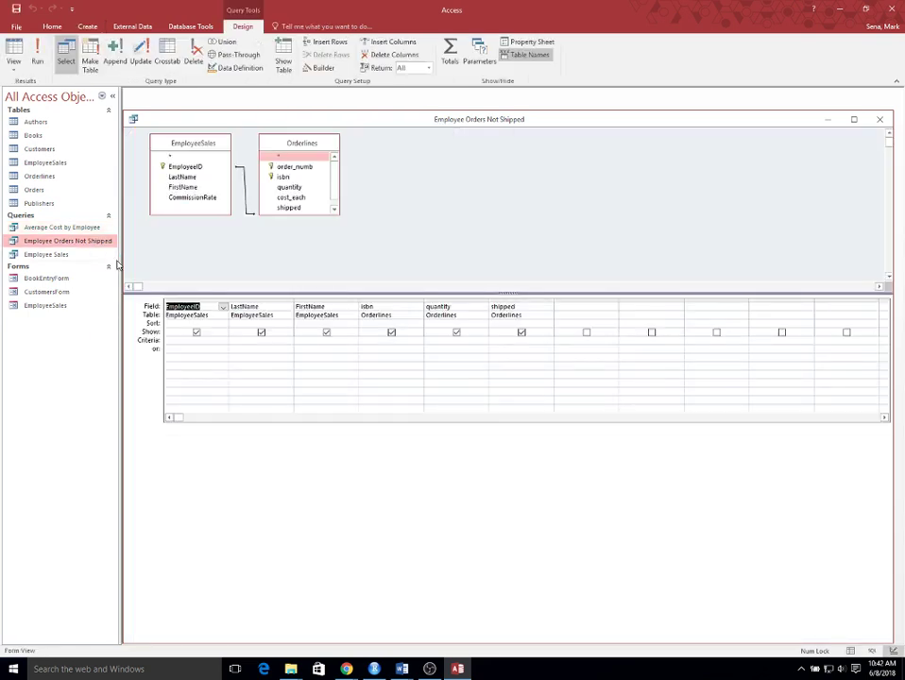
{"action": "left_click", "coordinate": [492, 342]}
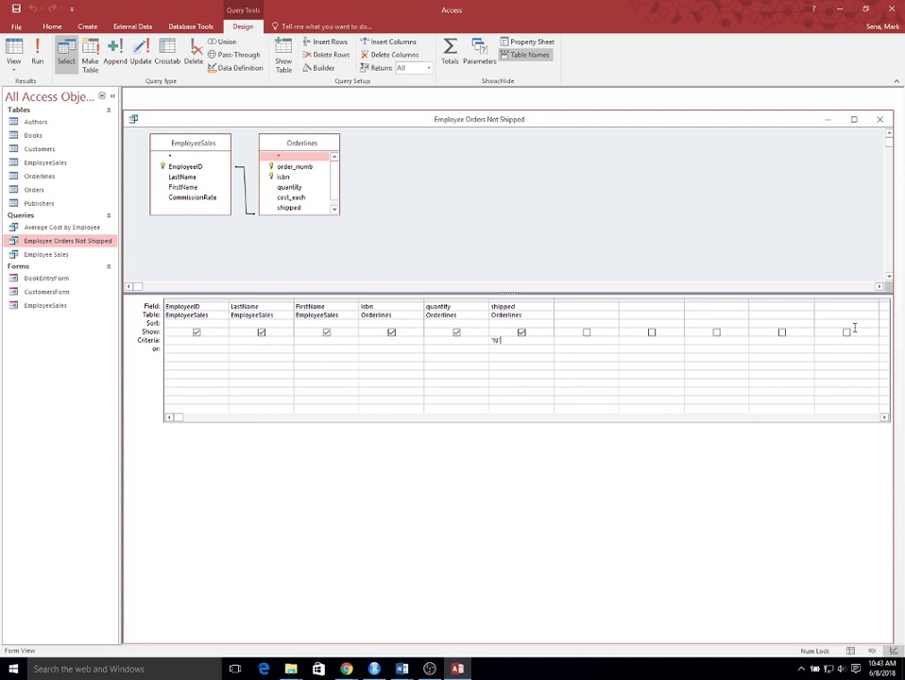
{"action": "left_click", "coordinate": [527, 227]}
{"action": "left_click", "coordinate": [521, 333]}
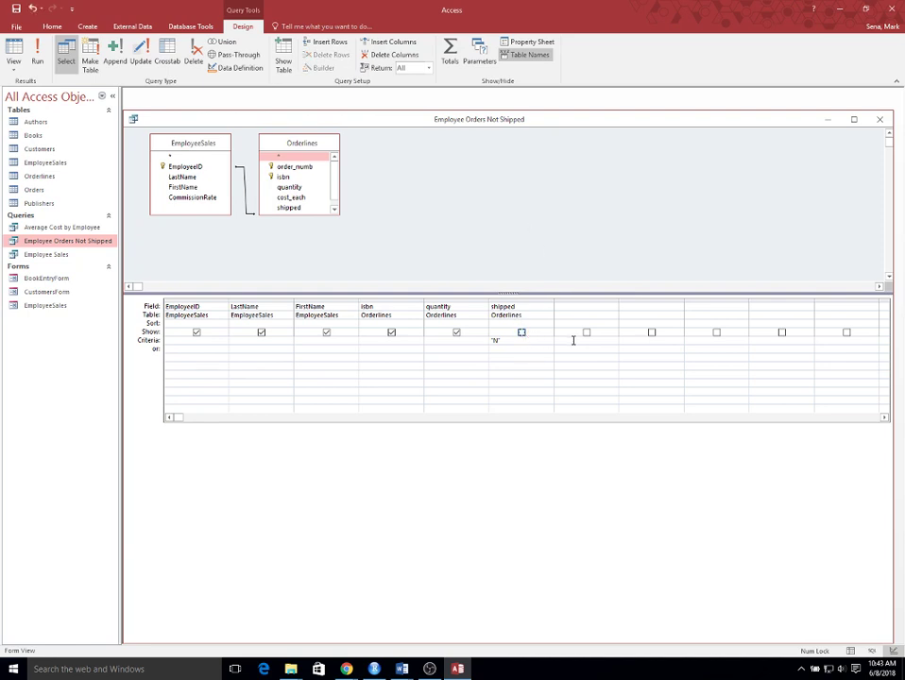
Run the Employee Orders Not Shipped query, then close it and save the design changes.
{"action": "left_click", "coordinate": [38, 63]}
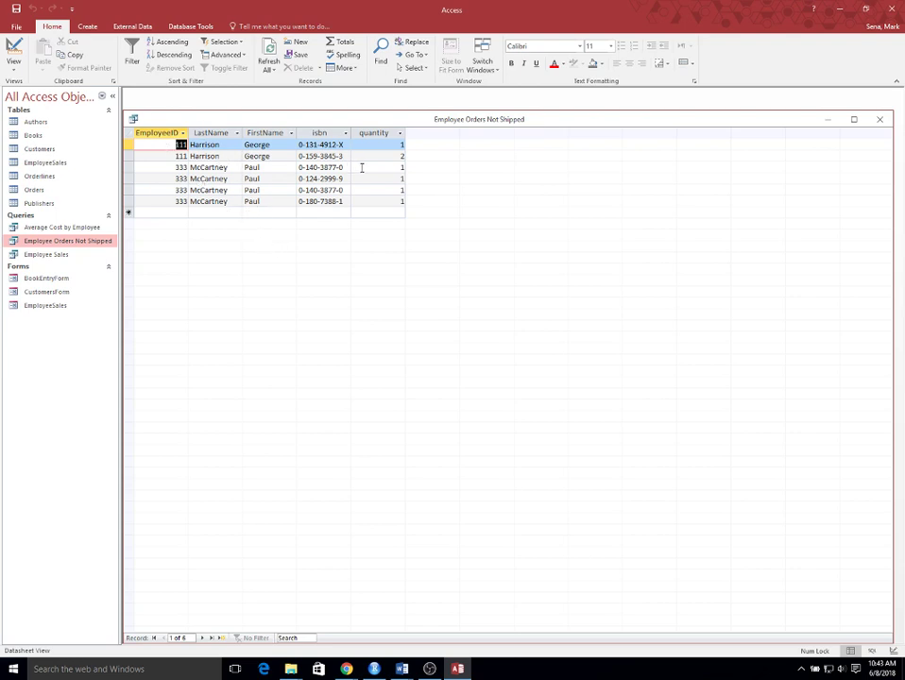
{"action": "left_click", "coordinate": [886, 122]}
{"action": "left_click", "coordinate": [422, 371]}
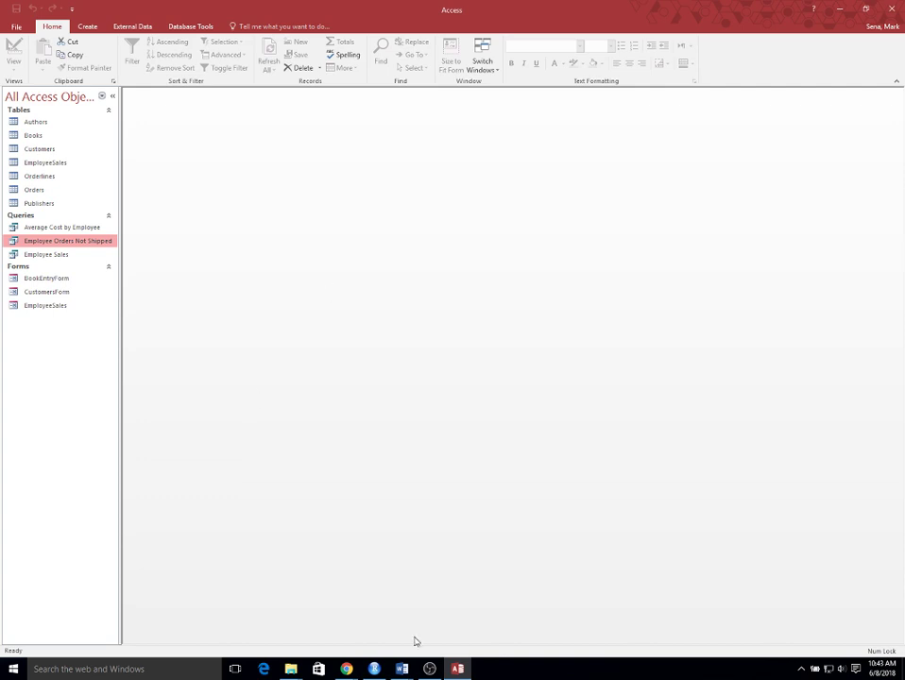
Switch to the Practice Activities document in Word and review the query requirements that follow activity 8.
{"action": "mouse_move", "coordinate": [398, 671]}
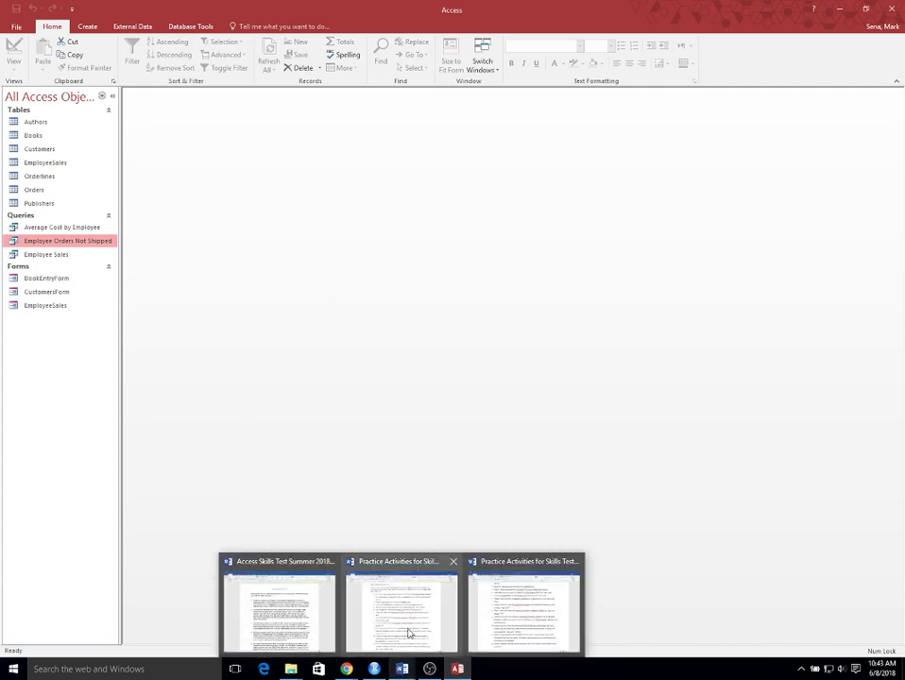
{"action": "left_click", "coordinate": [408, 632]}
{"action": "scroll", "coordinate": [432, 522], "scroll_direction": "down", "scroll_amount": 1}
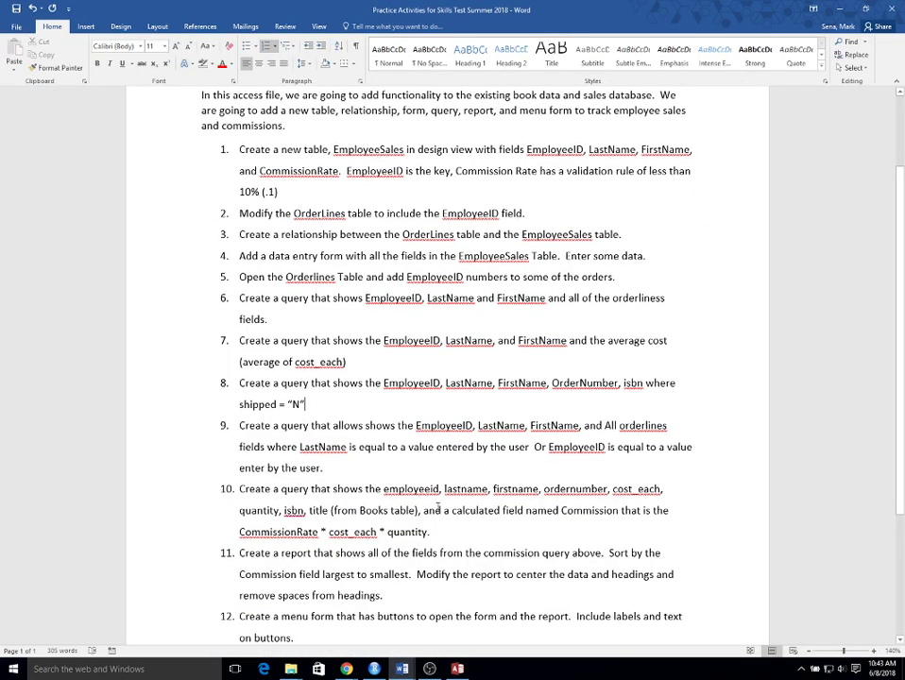
Read the activity 9 requirements in the Word document, and switch to Access to start a new query with the Simple Query Wizard.
{"action": "scroll", "coordinate": [411, 475], "scroll_direction": "down", "scroll_amount": 3}
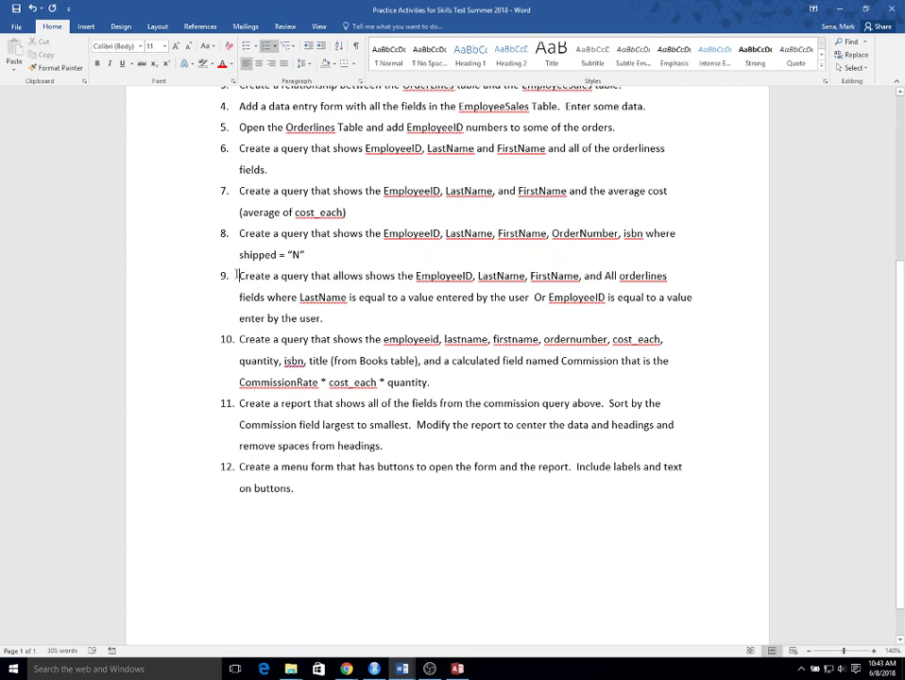
{"action": "left_click_drag", "start_coordinate": [239, 275], "coordinate": [413, 319]}
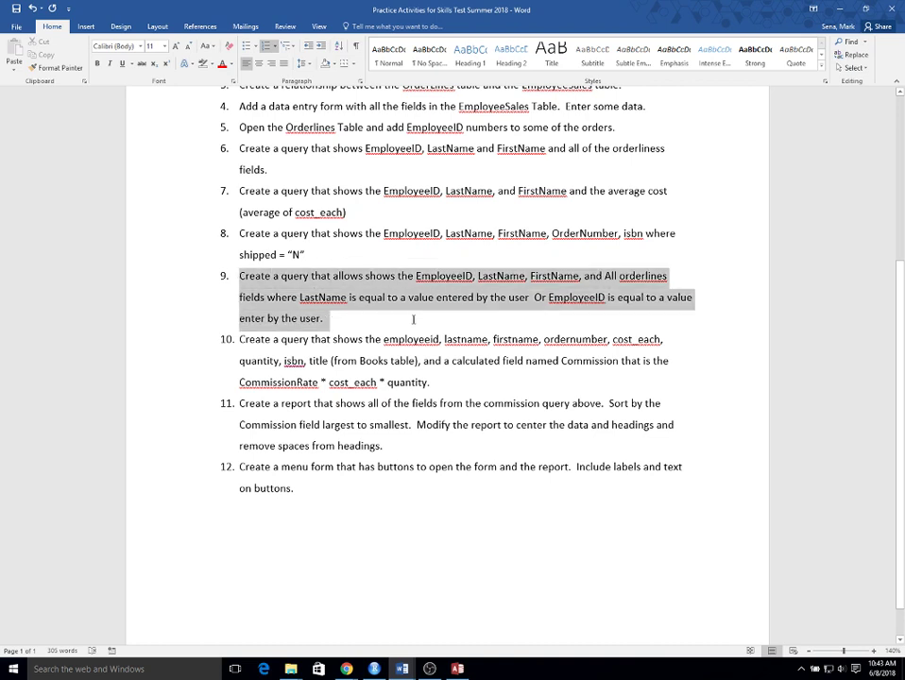
{"action": "left_click", "coordinate": [353, 313]}
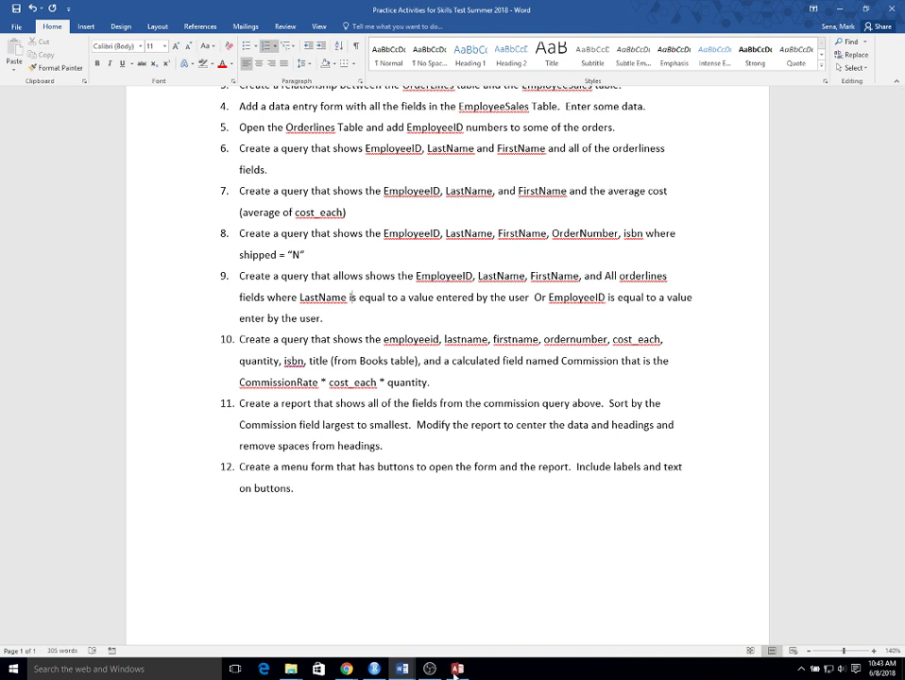
{"action": "mouse_move", "coordinate": [454, 672]}
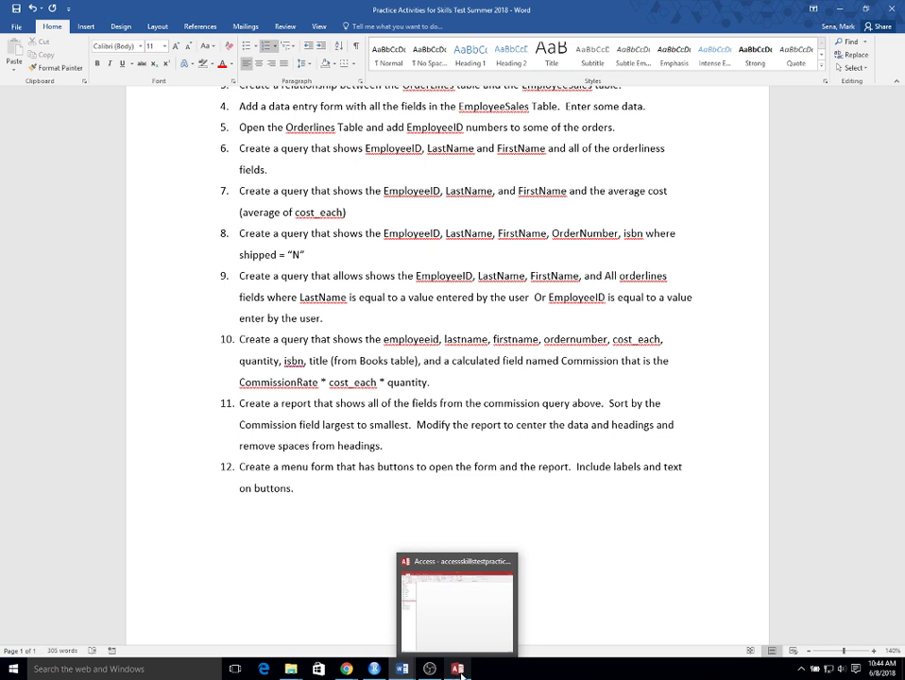
{"action": "left_click", "coordinate": [467, 671]}
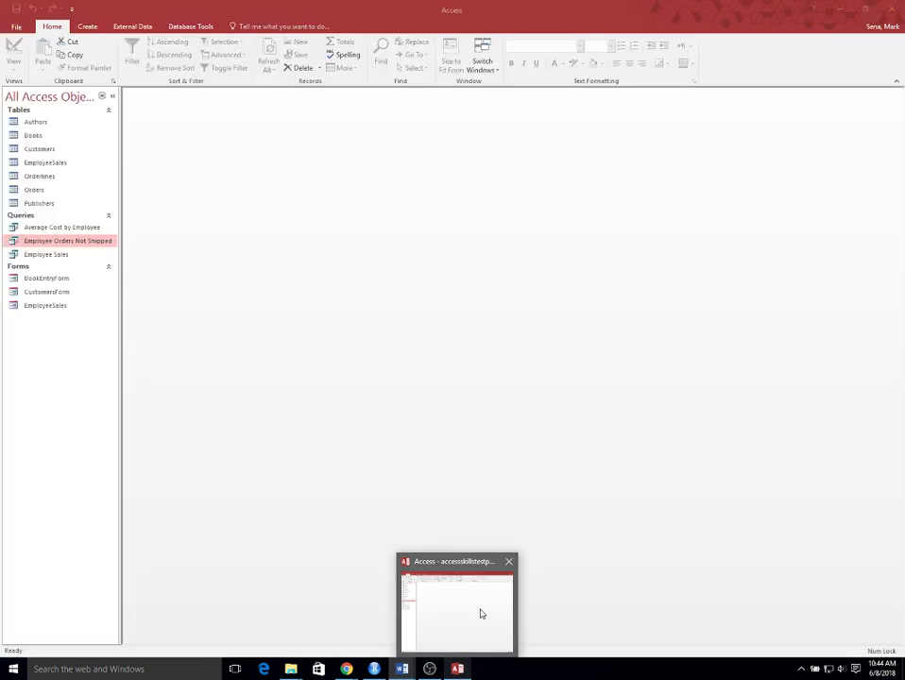
{"action": "left_click", "coordinate": [86, 27]}
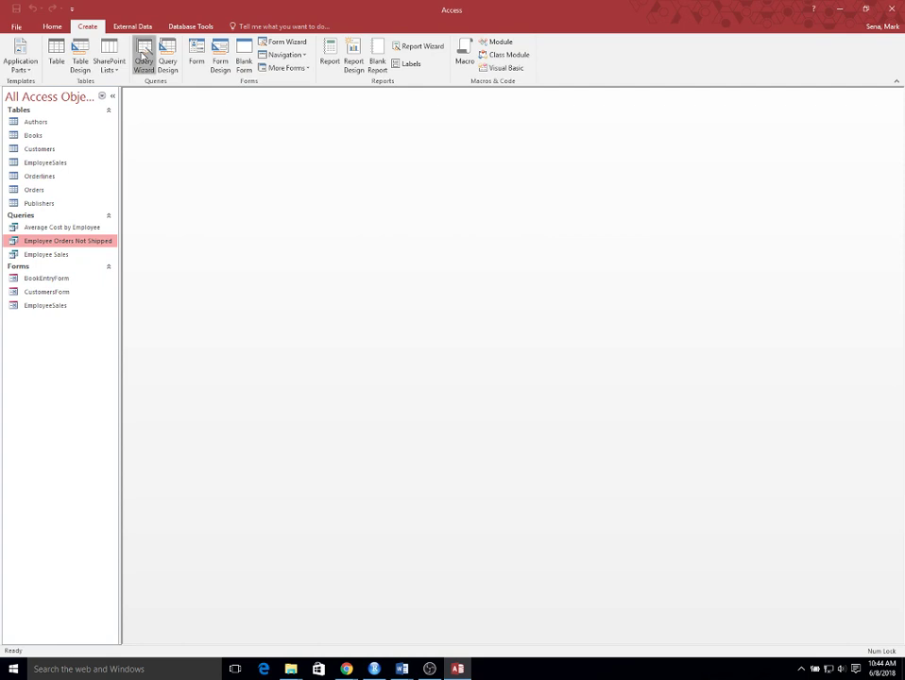
{"action": "left_click", "coordinate": [143, 61]}
{"action": "left_click", "coordinate": [503, 350]}
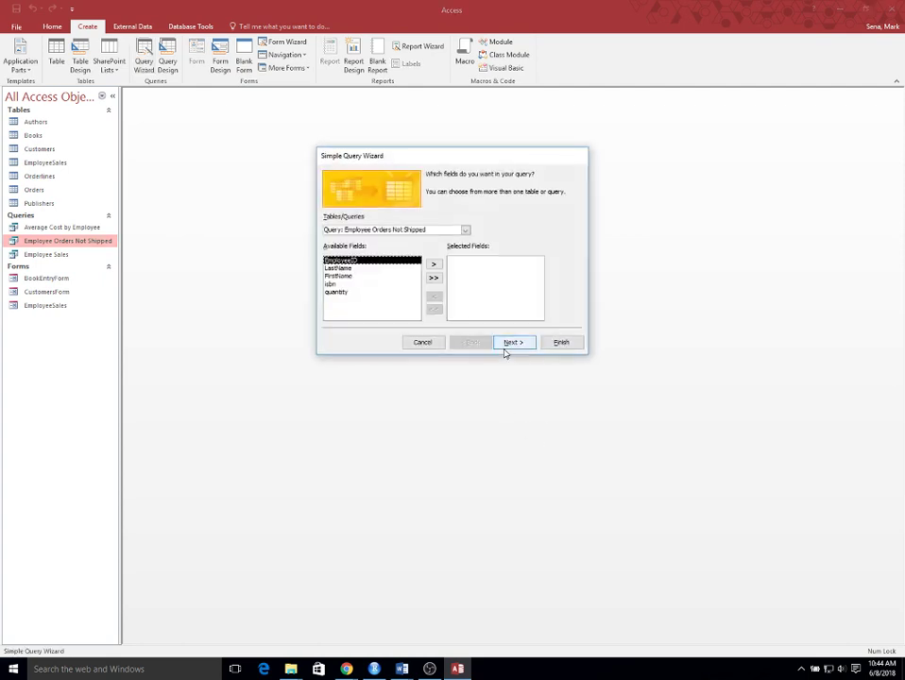
{"action": "left_click", "coordinate": [465, 230]}
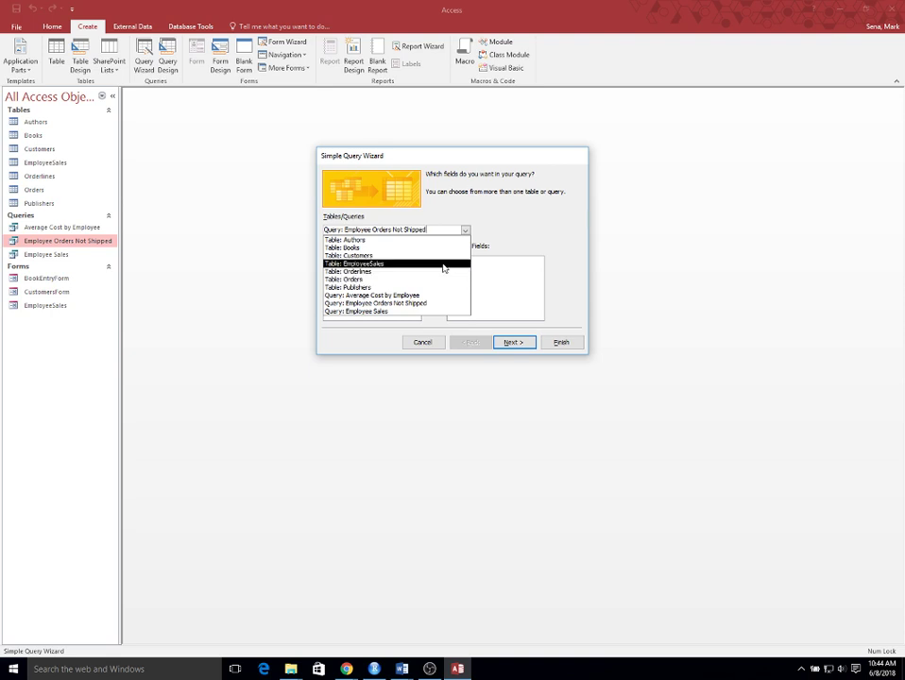
{"action": "left_click", "coordinate": [444, 264]}
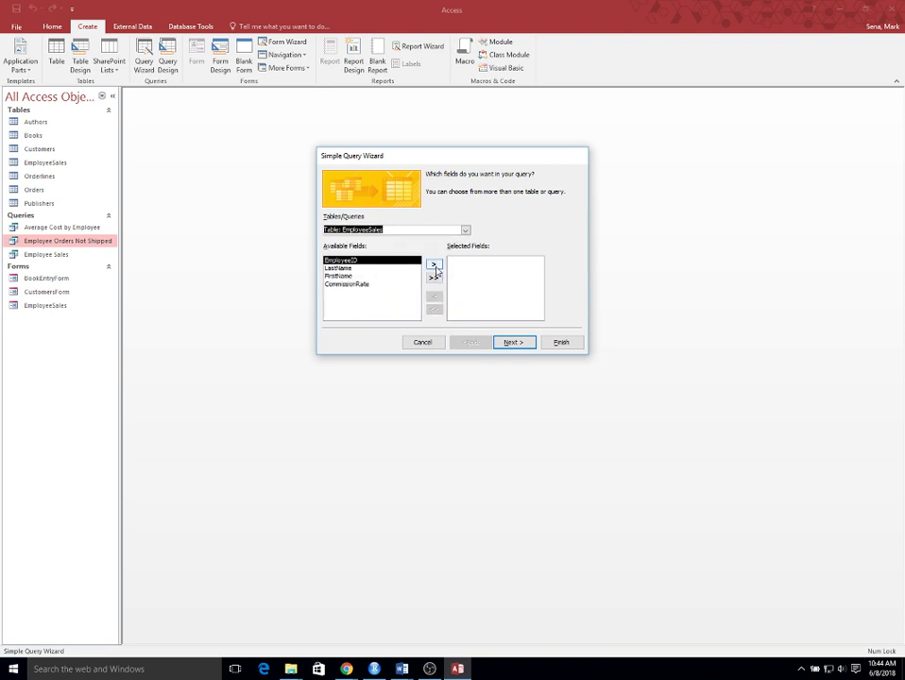
{"action": "left_click", "coordinate": [434, 264]}
{"action": "left_click", "coordinate": [434, 265]}
{"action": "left_click", "coordinate": [434, 265]}
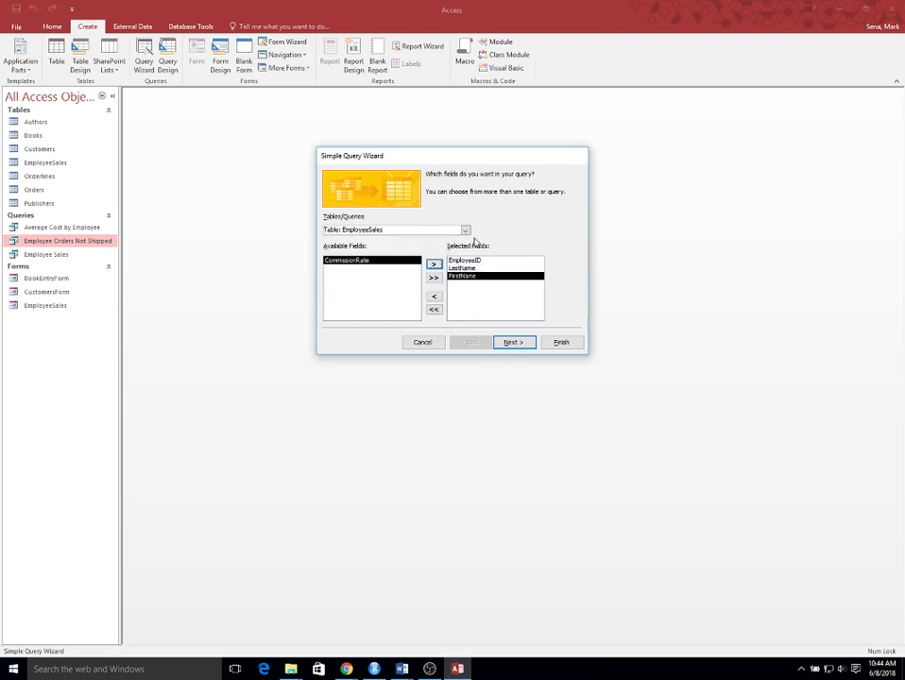
{"action": "left_click", "coordinate": [465, 231]}
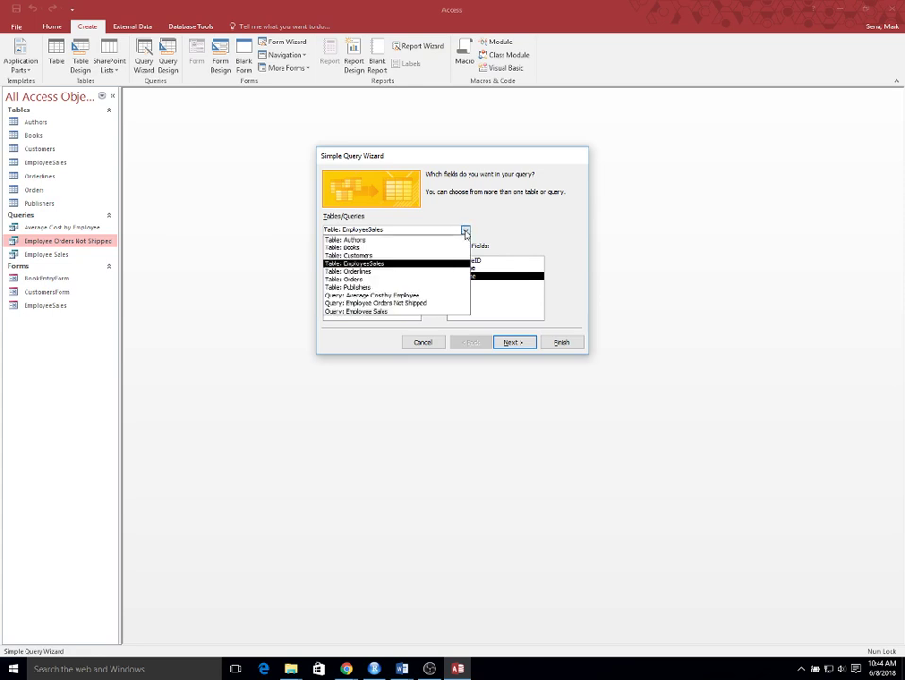
{"action": "left_click", "coordinate": [430, 271]}
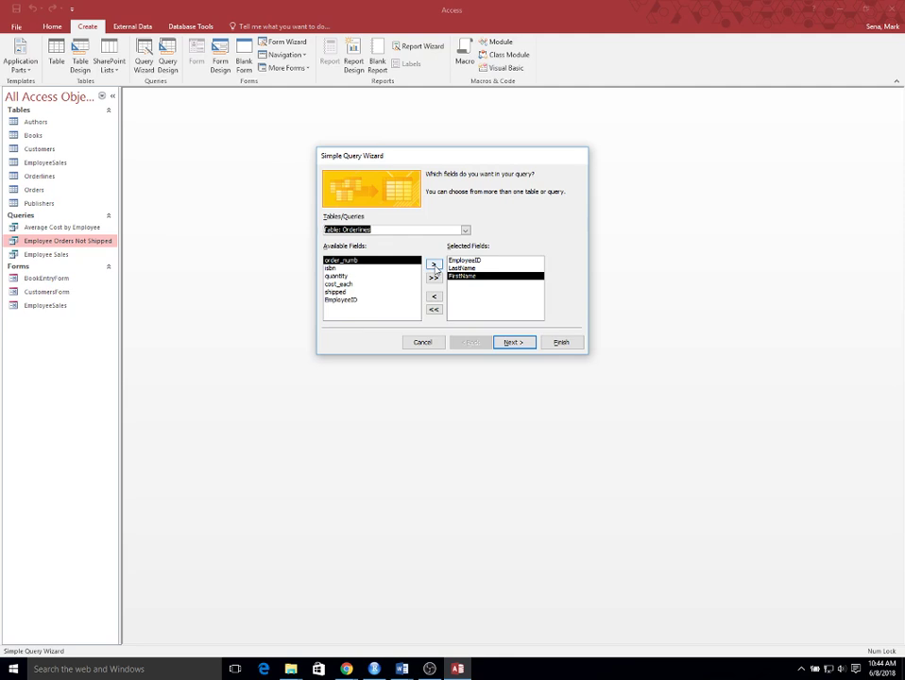
{"action": "left_click", "coordinate": [433, 278]}
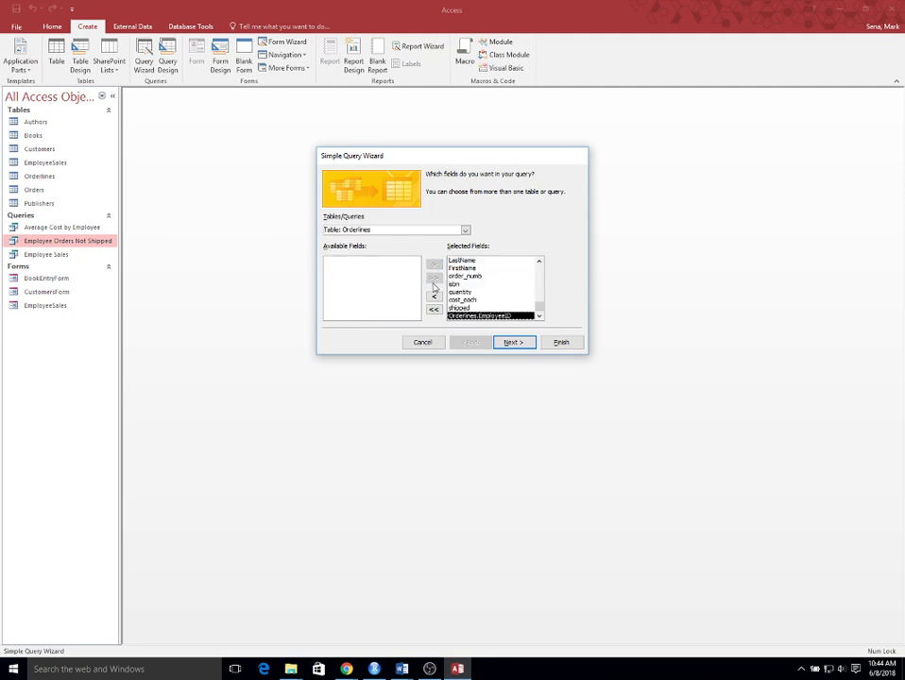
{"action": "left_click", "coordinate": [435, 310]}
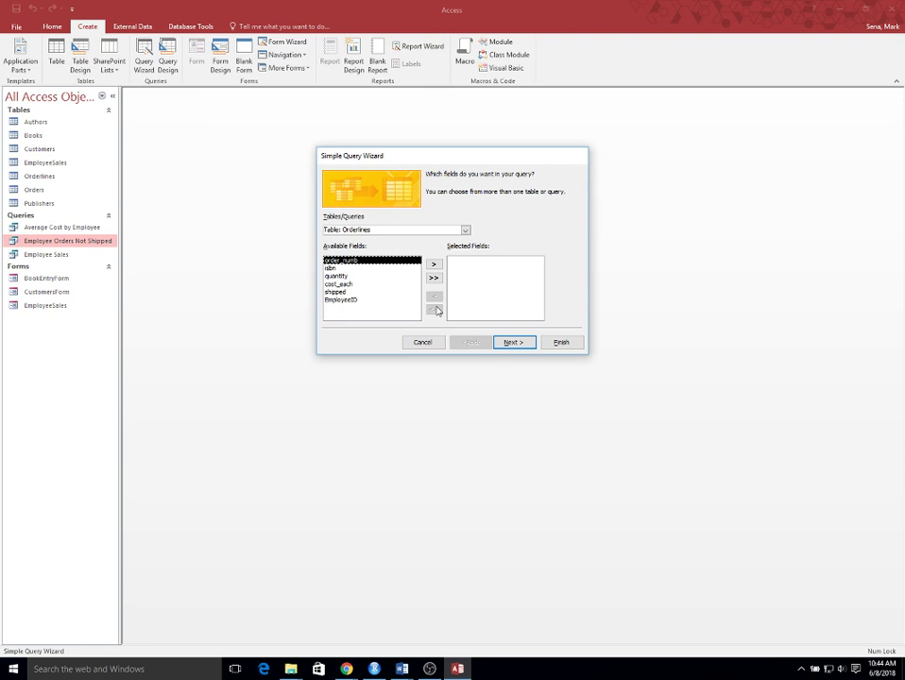
{"action": "left_click", "coordinate": [434, 278]}
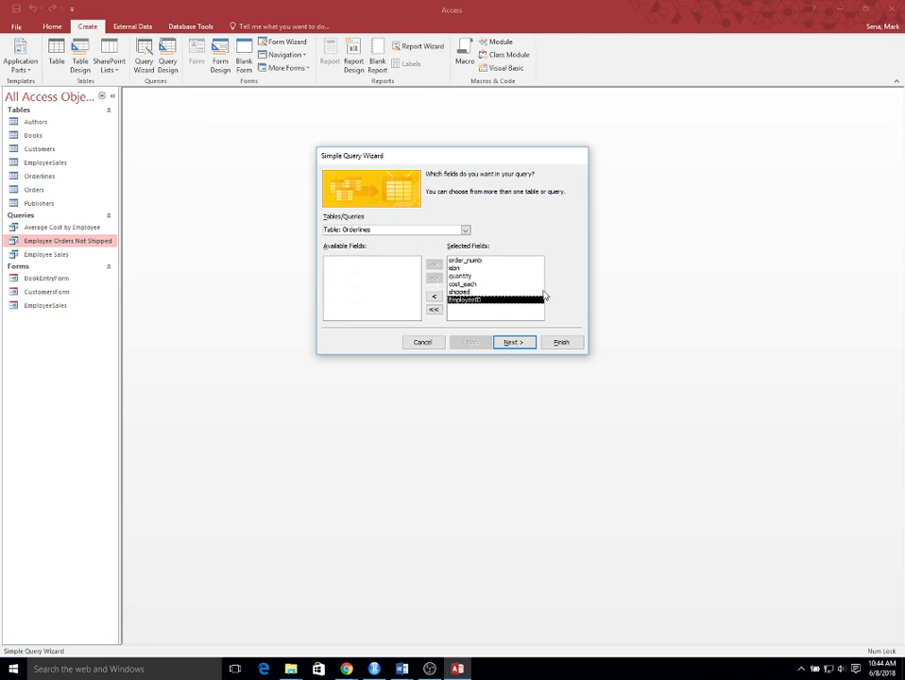
{"action": "left_click", "coordinate": [434, 311]}
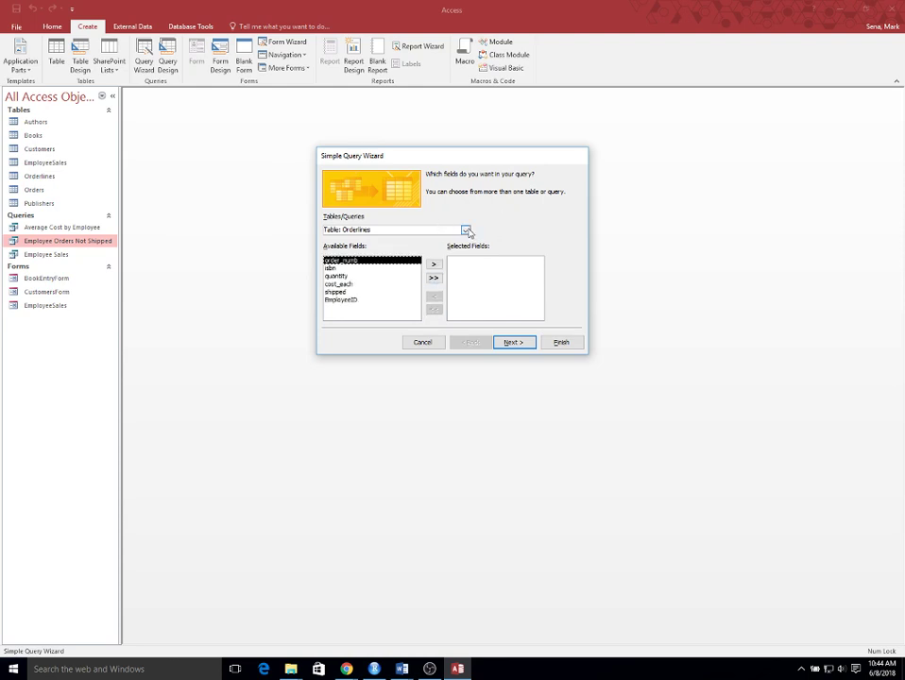
Add EmployeeID, LastName and FirstName from the EmployeeSales table to the query's selected fields.
{"action": "left_click", "coordinate": [465, 231]}
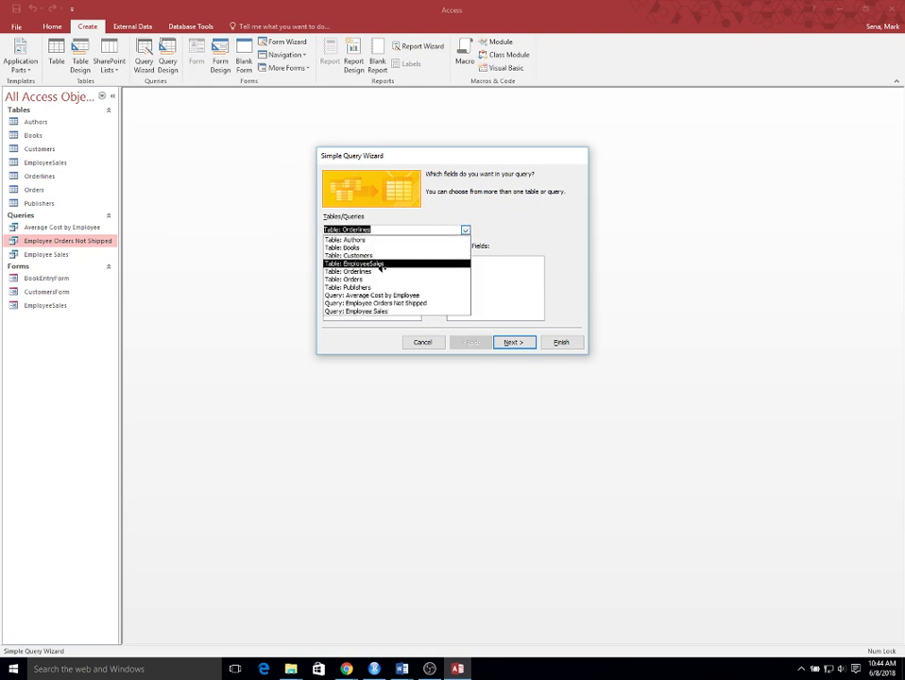
{"action": "key", "text": "Escape"}
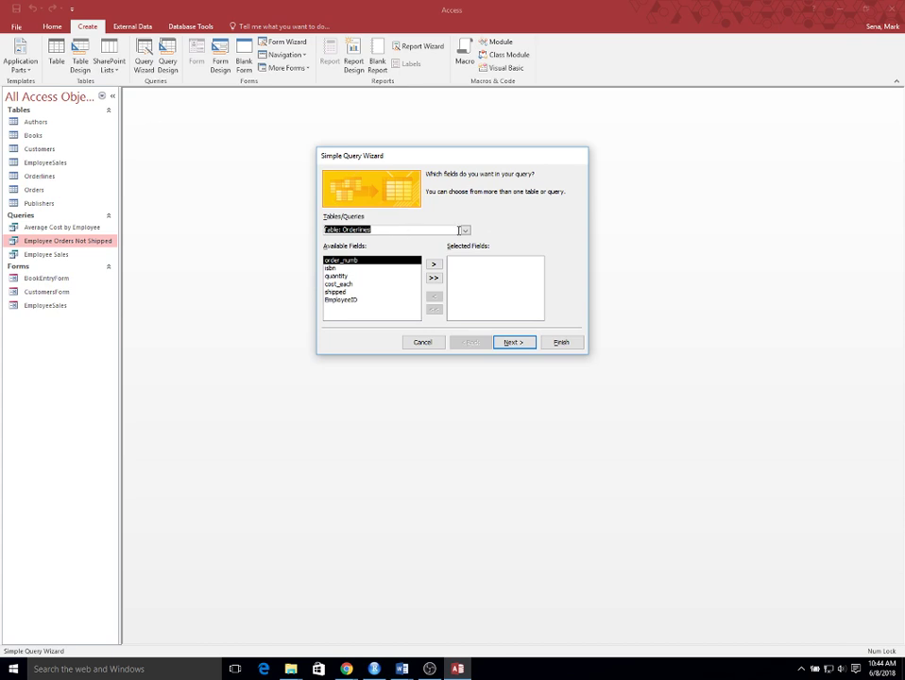
{"action": "left_click", "coordinate": [464, 229]}
{"action": "left_click", "coordinate": [433, 262]}
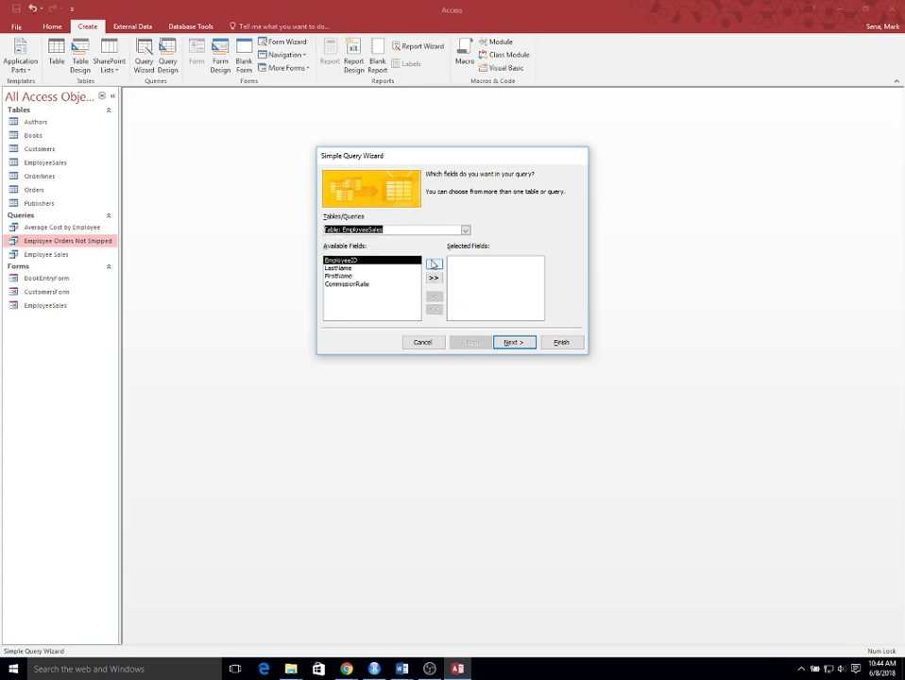
{"action": "left_click", "coordinate": [434, 265]}
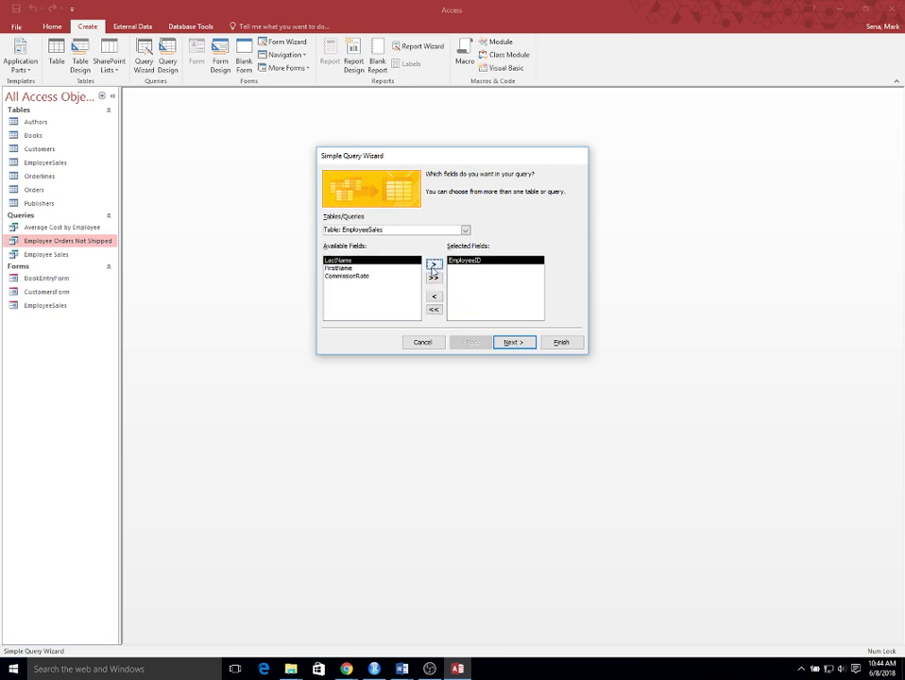
{"action": "left_click", "coordinate": [434, 264]}
{"action": "left_click", "coordinate": [433, 265]}
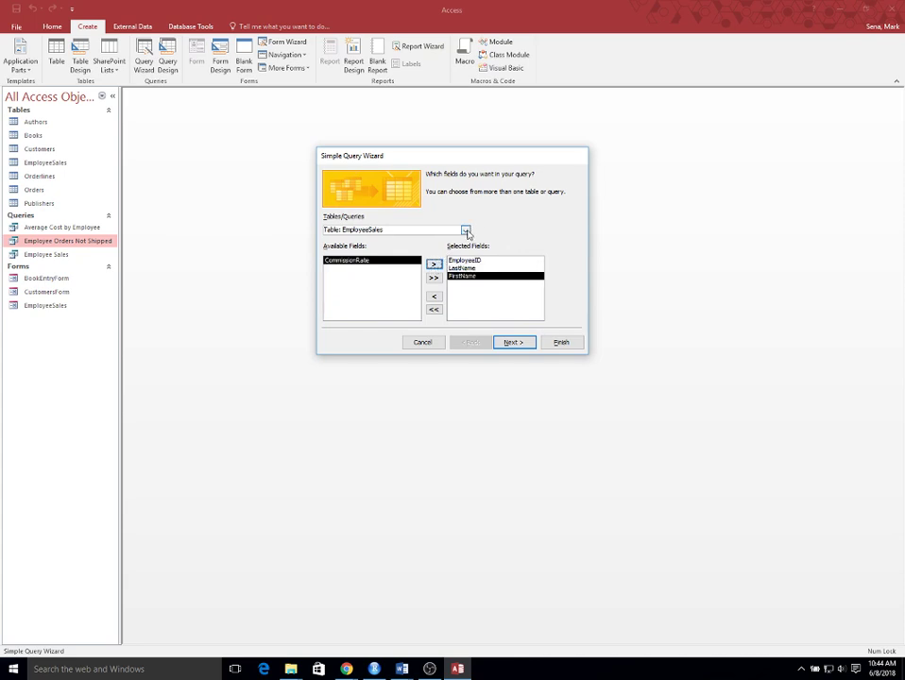
Add every field of the Orderlines table except EmployeeID to the query's selected fields.
{"action": "left_click", "coordinate": [466, 230]}
{"action": "left_click", "coordinate": [438, 271]}
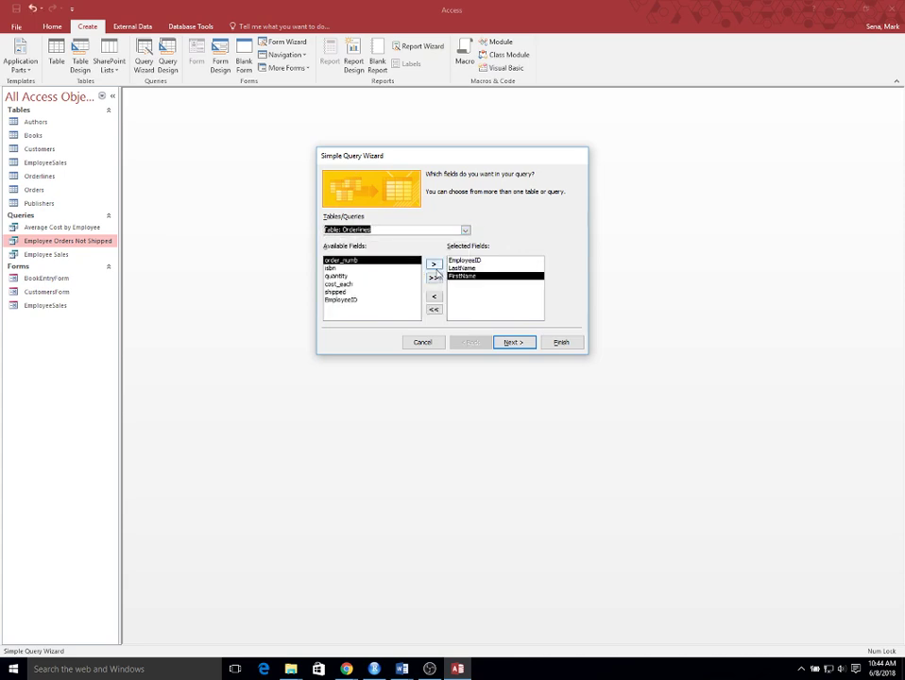
{"action": "left_click", "coordinate": [434, 276]}
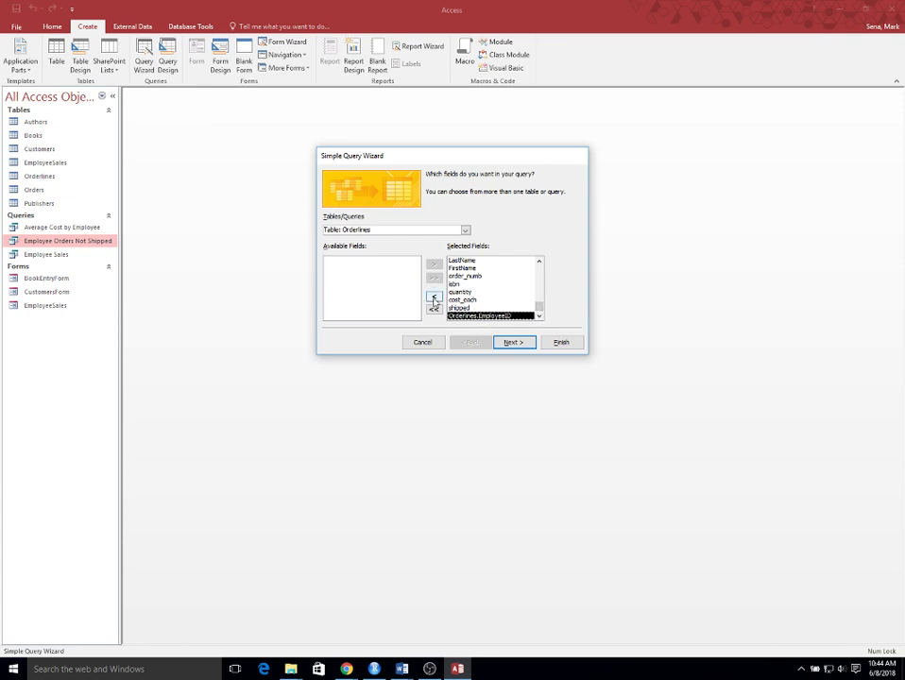
{"action": "left_click", "coordinate": [433, 297]}
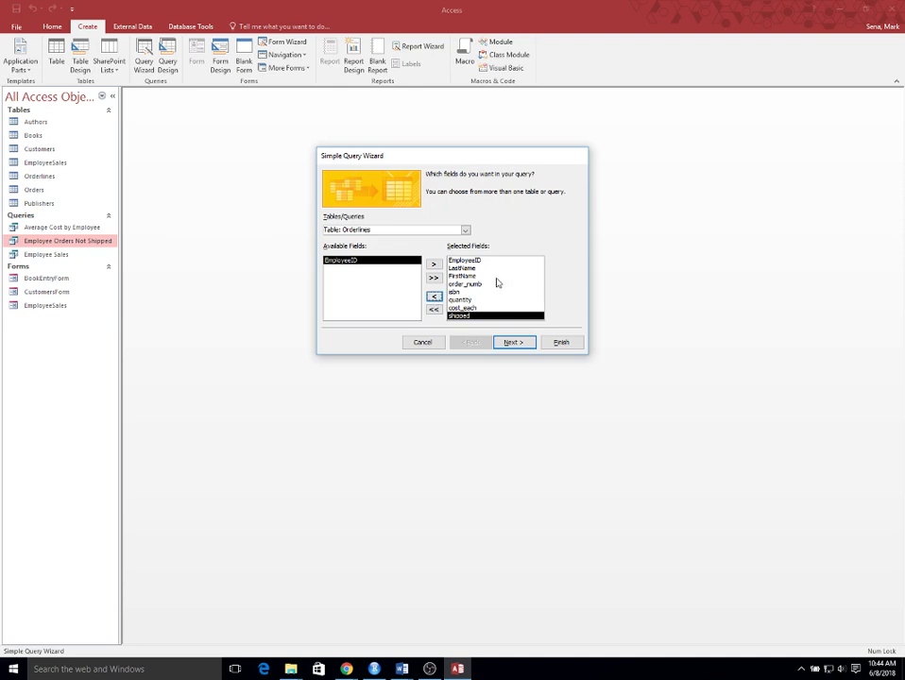
Keep the query as a detail query, title it Lookup Employee Order, and finish the wizard to view its records.
{"action": "left_click", "coordinate": [515, 344]}
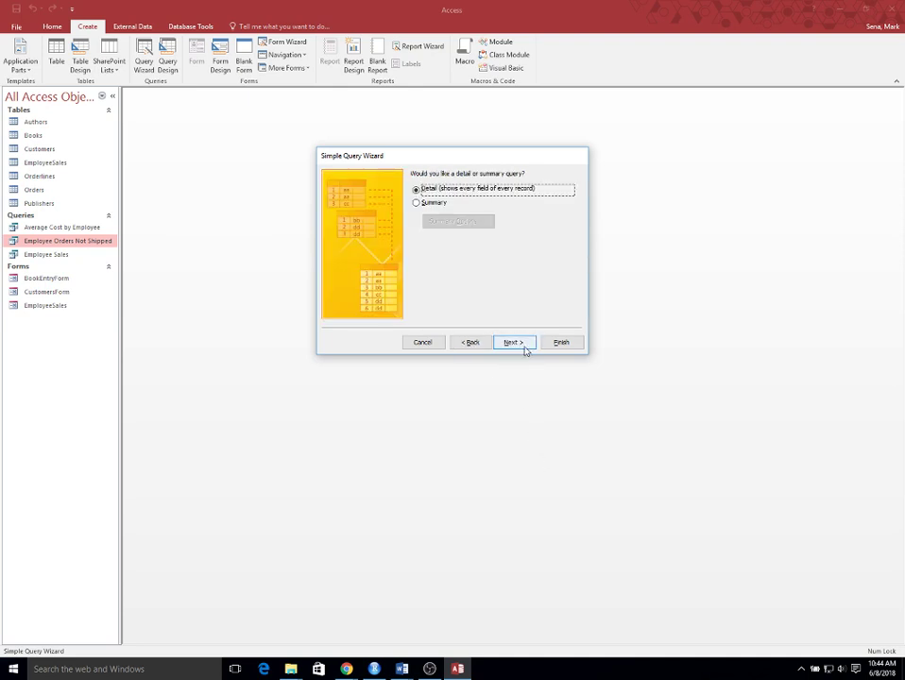
{"action": "left_click", "coordinate": [524, 346]}
{"action": "left_click_drag", "start_coordinate": [491, 187], "coordinate": [345, 186]}
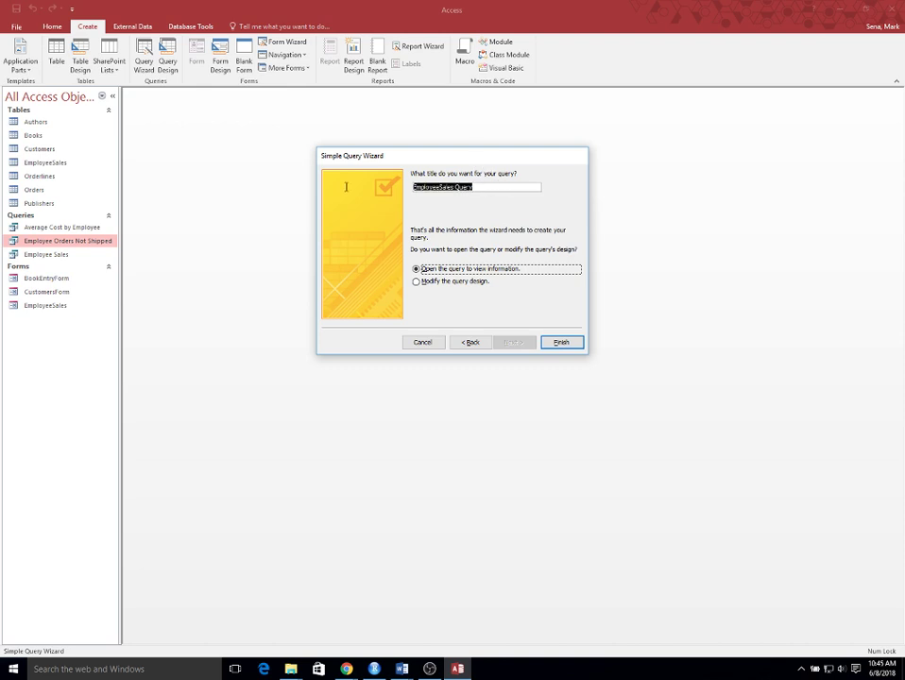
{"action": "type", "text": "Lookup"}
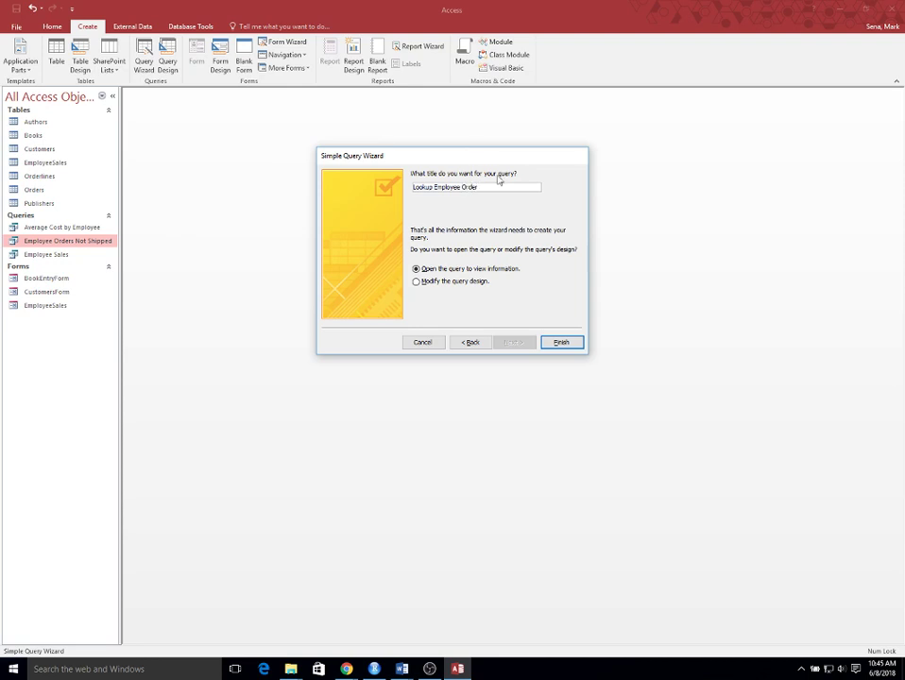
{"action": "left_click", "coordinate": [568, 345]}
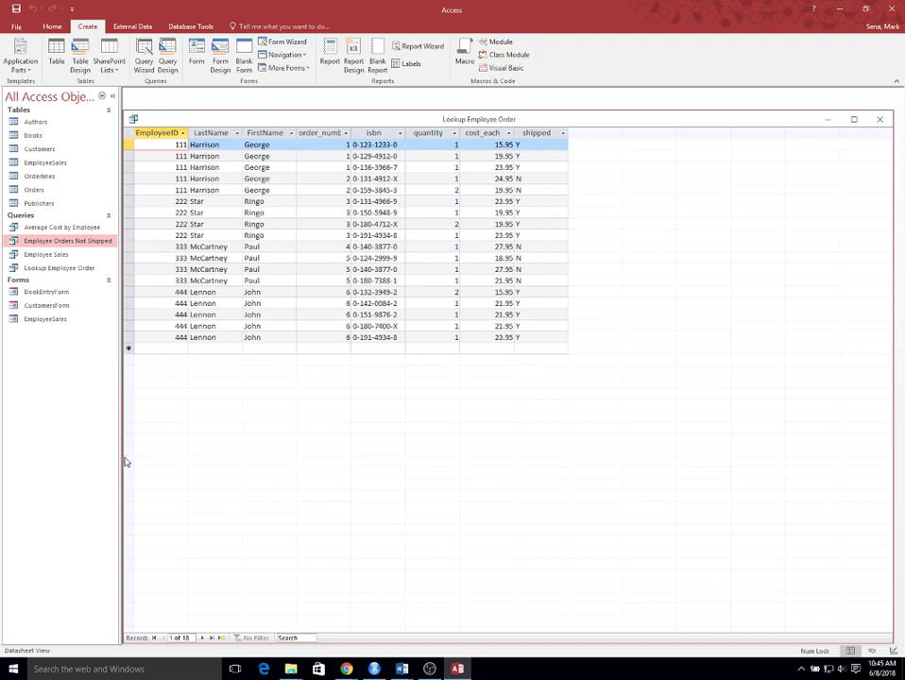
Open Lookup Employee Order in Design View and set the EmployeeID criterion to the parameter [Enter EmployeeID].
{"action": "right_click", "coordinate": [75, 269]}
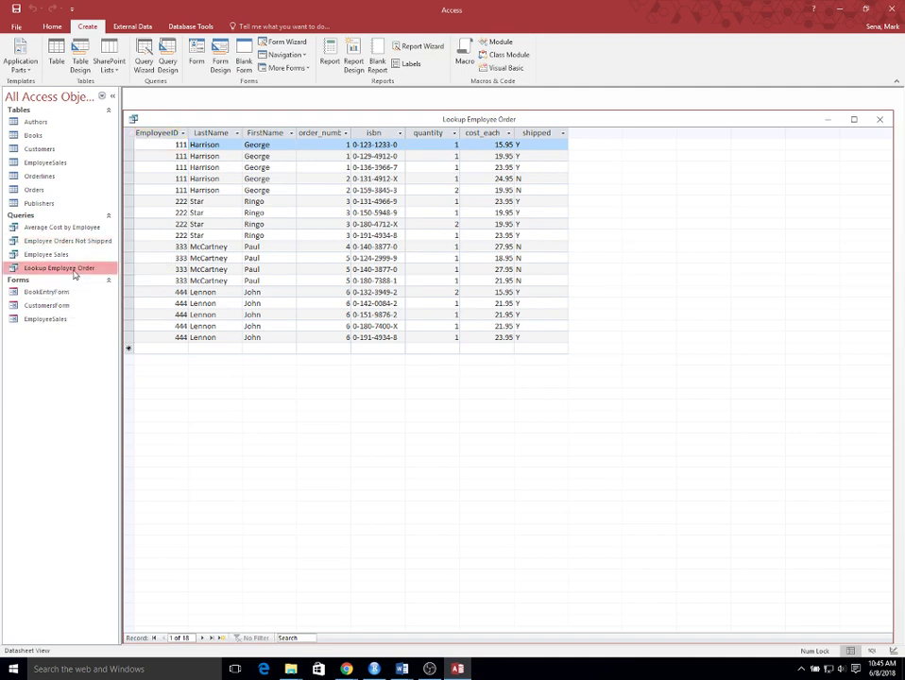
{"action": "left_click", "coordinate": [109, 292]}
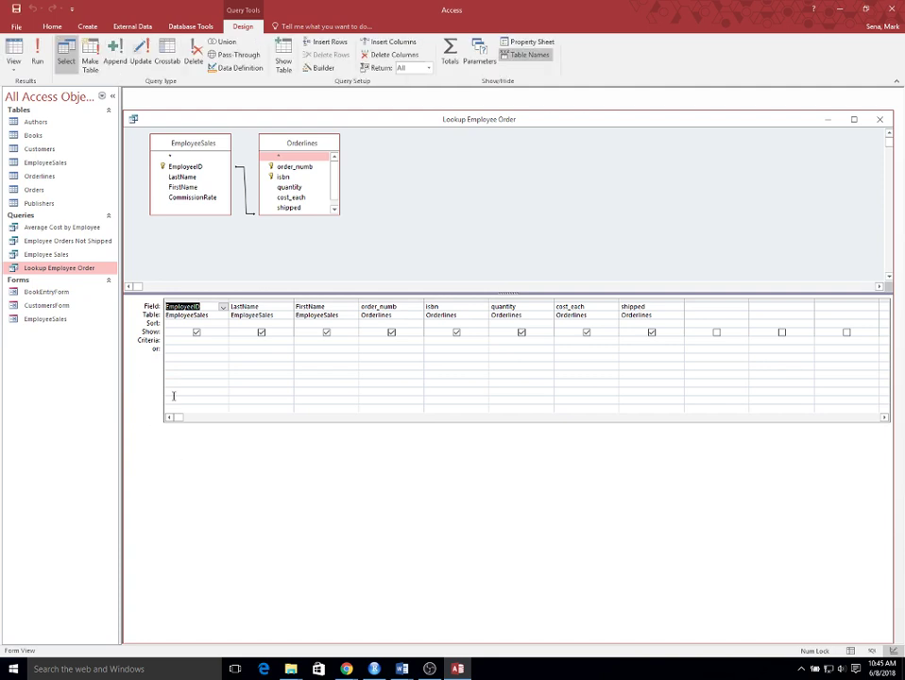
{"action": "left_click", "coordinate": [177, 340]}
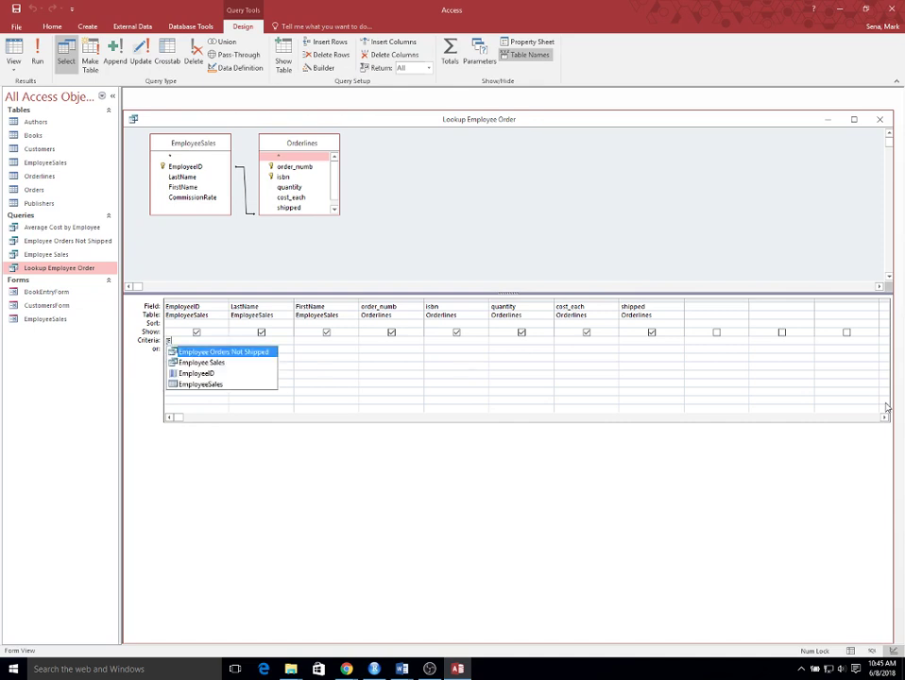
{"action": "type", "text": "[Enter EmployeeID"}
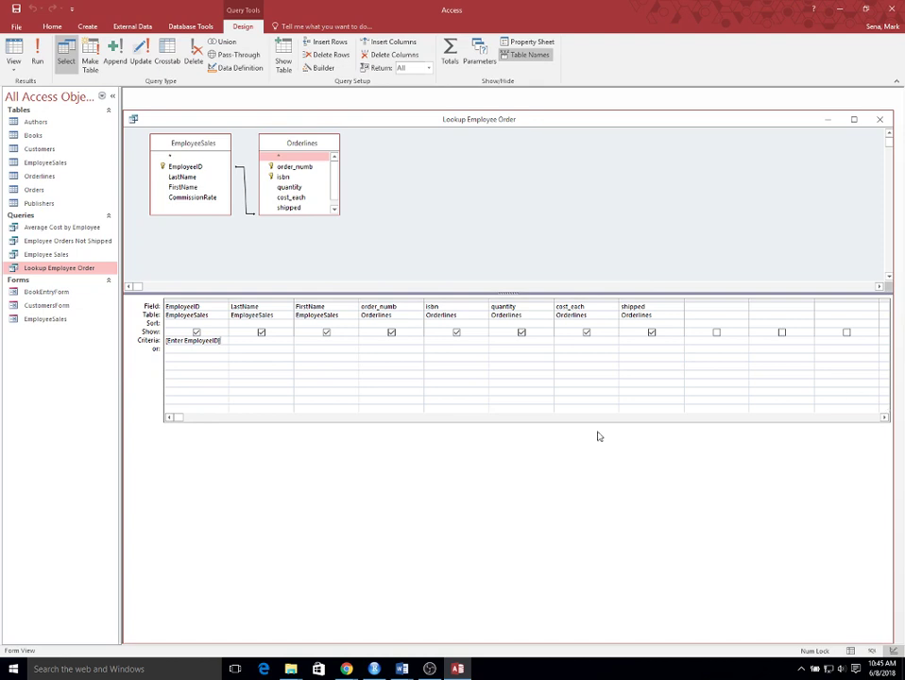
Add the parameter [Enter Employee Last Name] as an alternative "or" criterion for the LastName field.
{"action": "left_click", "coordinate": [255, 348]}
{"action": "type", "text": "[En"}
{"action": "type", "text": "ter Employe"}
{"action": "type", "text": "e Last Name"}
{"action": "left_click", "coordinate": [473, 198]}
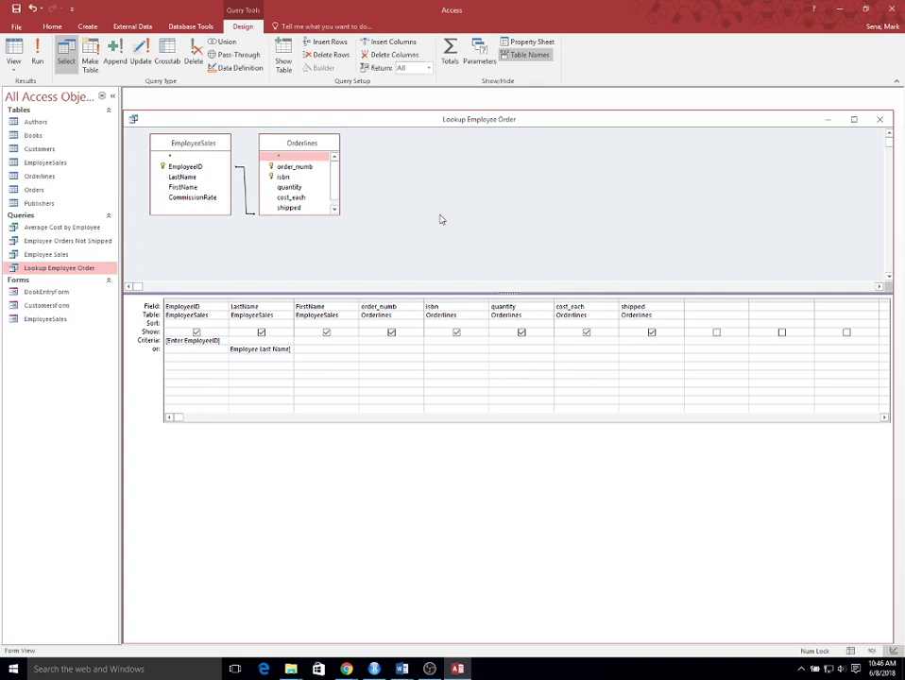
Save and close the design of Lookup Employee Order, and test-run the query through both parameter prompts.
{"action": "left_click", "coordinate": [880, 120]}
{"action": "left_click", "coordinate": [413, 363]}
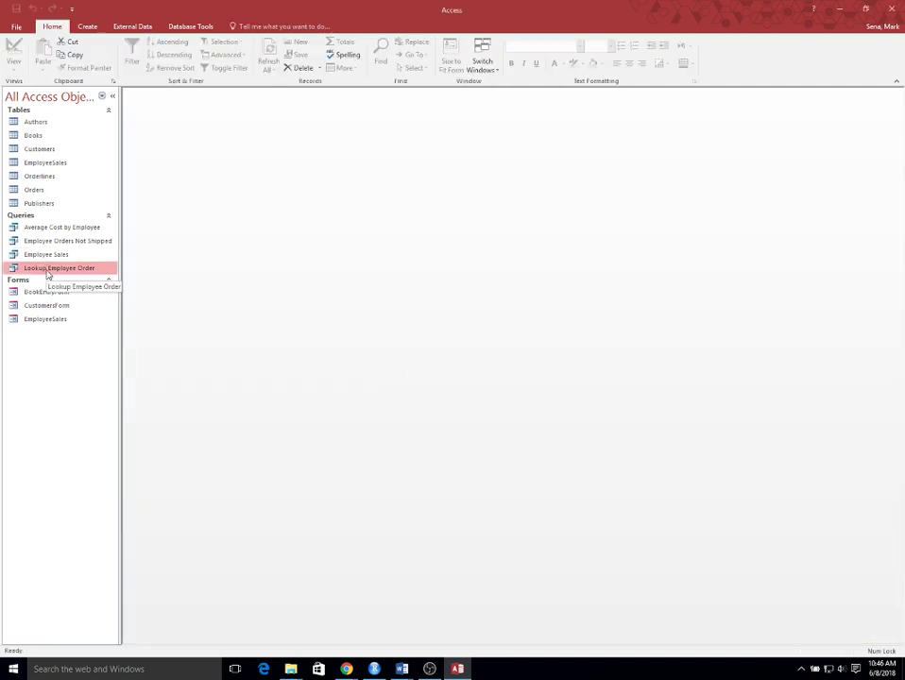
{"action": "double_click", "coordinate": [47, 271]}
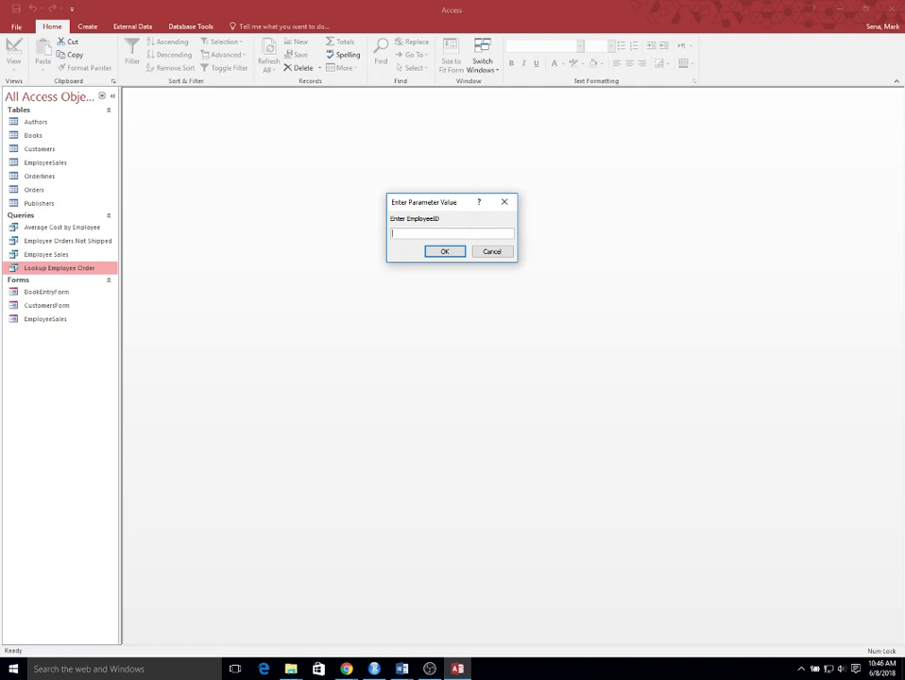
{"action": "left_click", "coordinate": [440, 255]}
{"action": "left_click", "coordinate": [448, 252]}
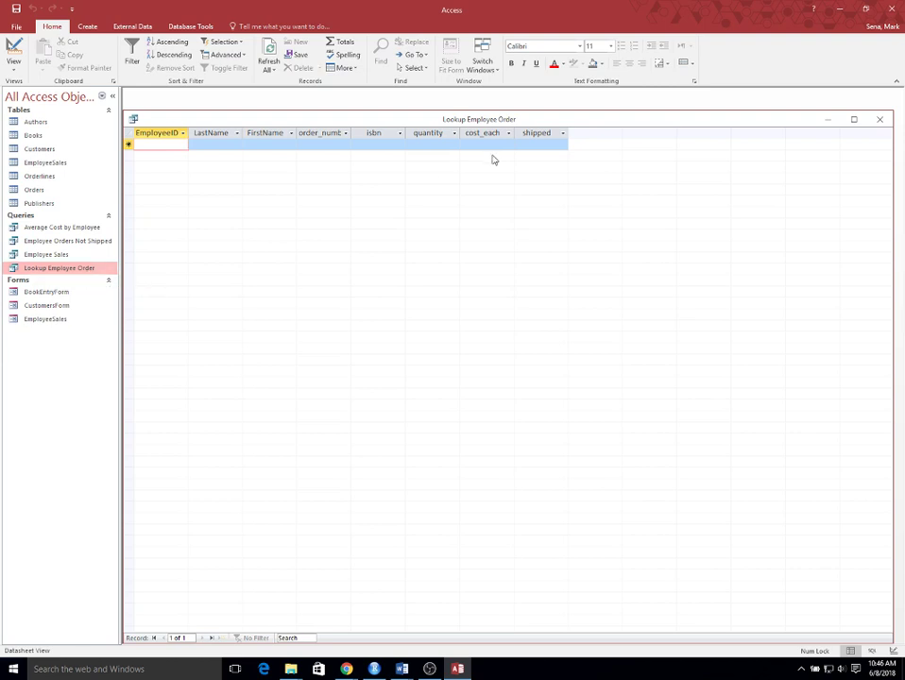
{"action": "left_click", "coordinate": [878, 119]}
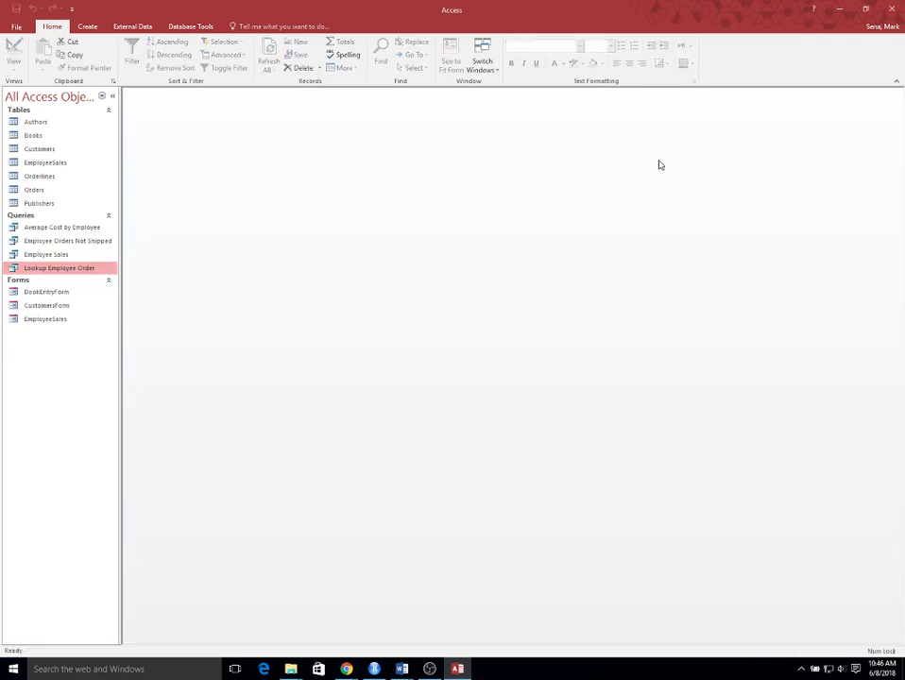
Run Lookup Employee Order to look up orders by the last name Star, and close the results.
{"action": "double_click", "coordinate": [63, 269]}
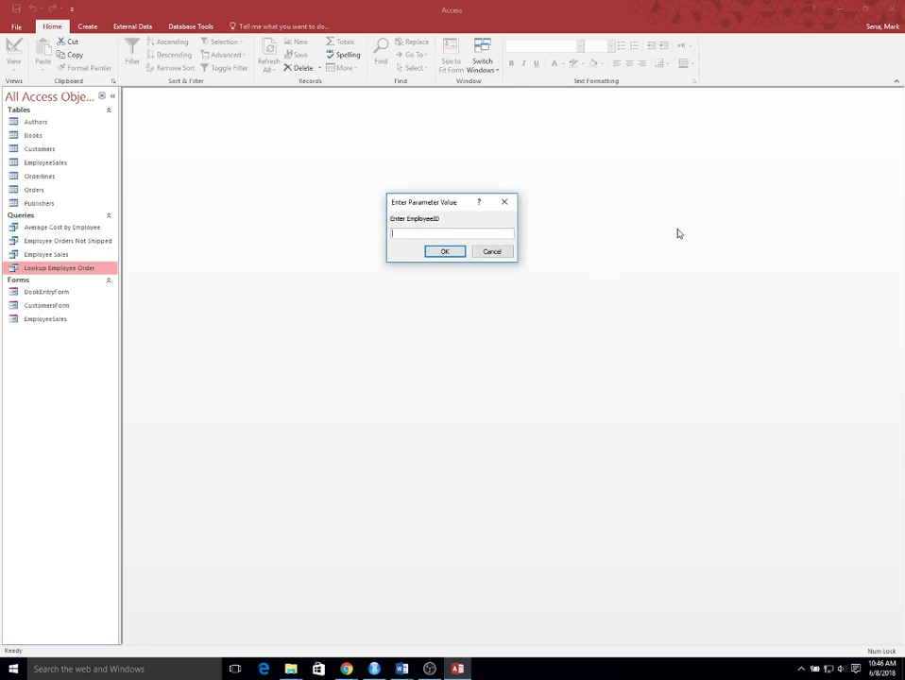
{"action": "type", "text": "Star"}
{"action": "left_click", "coordinate": [444, 251]}
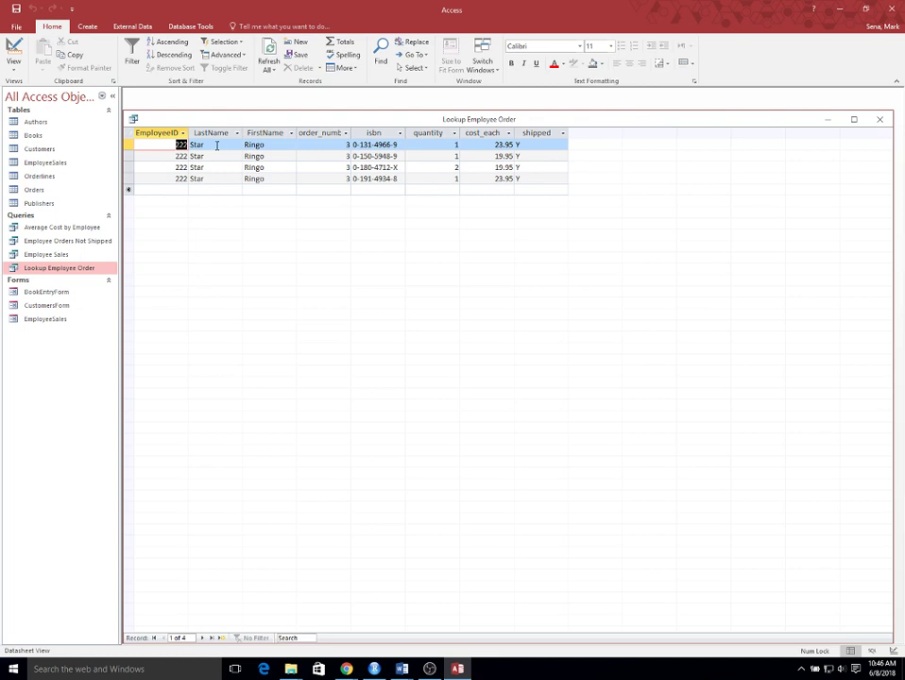
{"action": "left_click", "coordinate": [880, 119]}
Run Lookup Employee Order with only an existing EmployeeID and no last name, and close the results.
{"action": "double_click", "coordinate": [51, 272]}
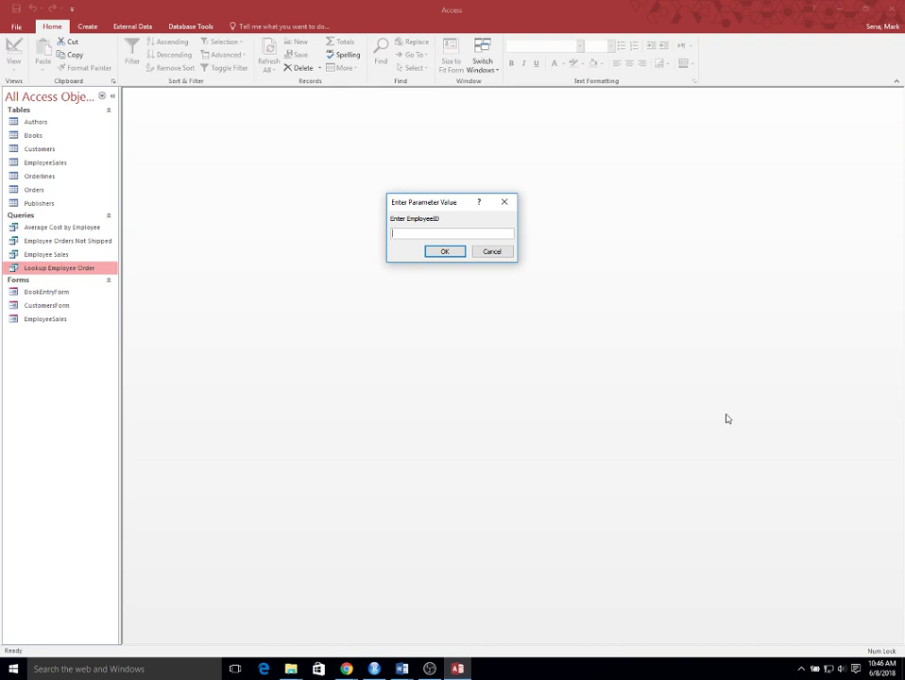
{"action": "type", "text": "101"}
{"action": "key", "text": "Return"}
{"action": "key", "text": "Return"}
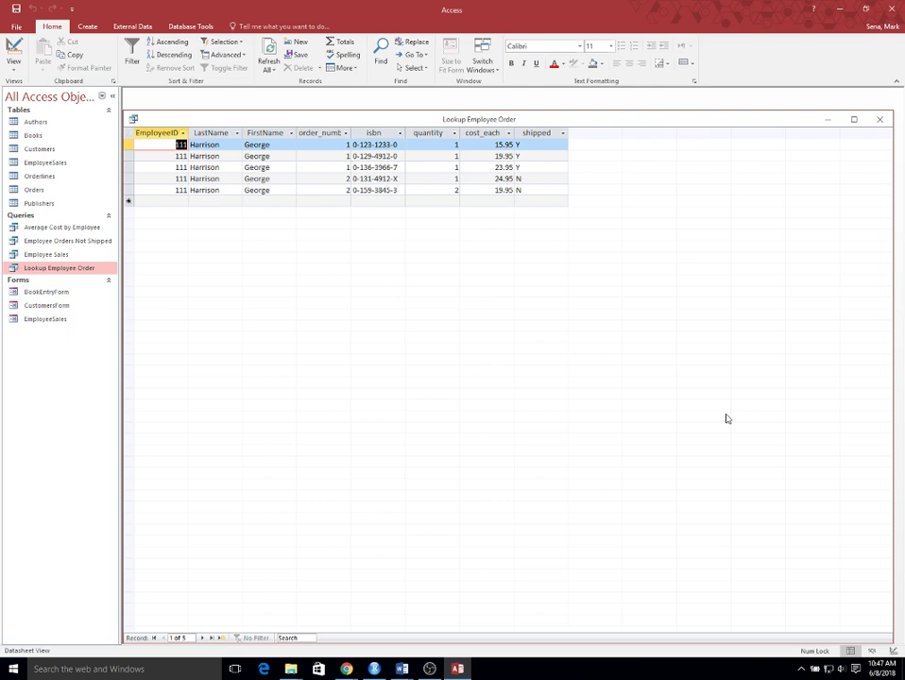
{"action": "left_click", "coordinate": [876, 120]}
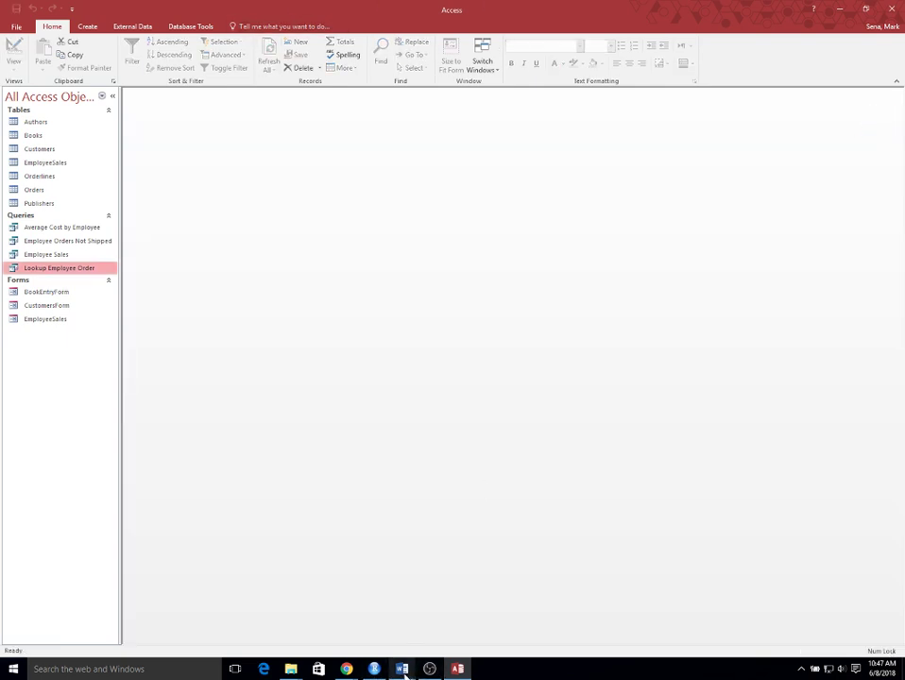
Switch to the practice activities document in Word and read the requirements of activity 10.
{"action": "mouse_move", "coordinate": [404, 671]}
{"action": "left_click", "coordinate": [410, 643]}
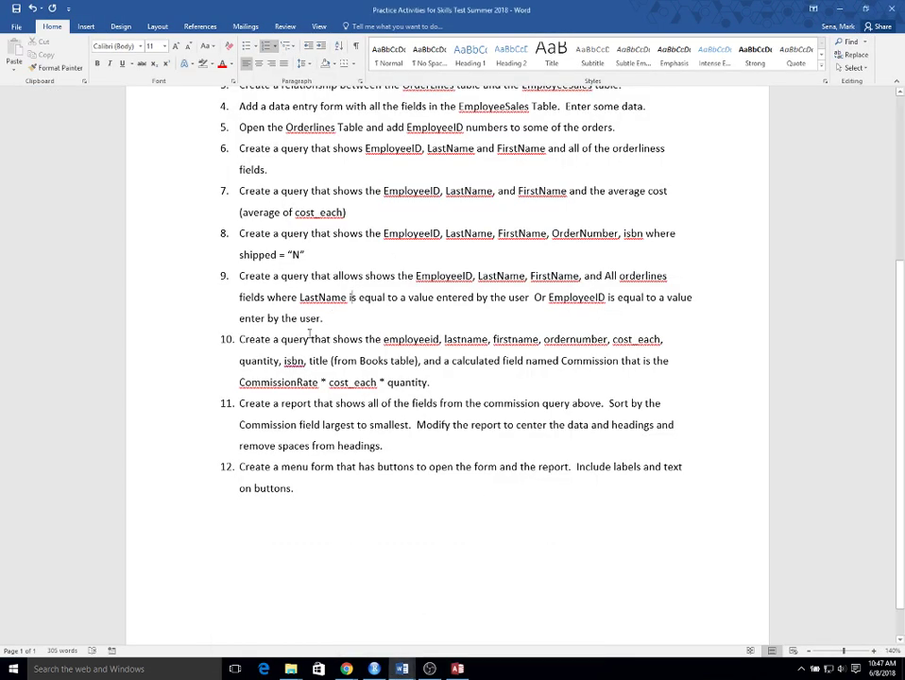
{"action": "left_click", "coordinate": [238, 340]}
{"action": "left_click", "coordinate": [544, 382], "text": "shift"}
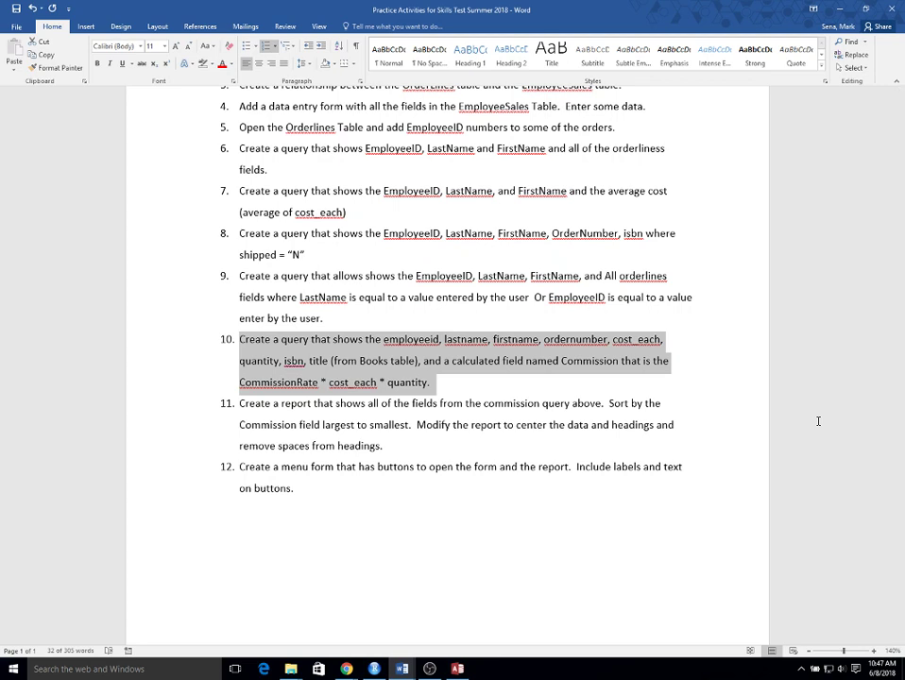
{"action": "left_click", "coordinate": [360, 362]}
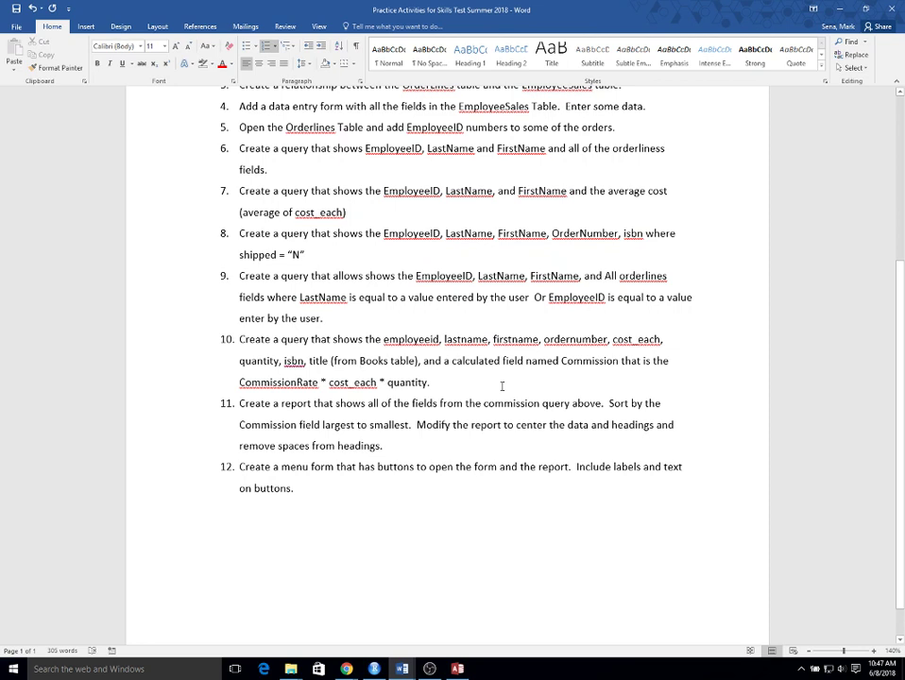
Switch back to Access and start a simple query in the wizard with all fields of the EmployeeSales table.
{"action": "mouse_move", "coordinate": [457, 667]}
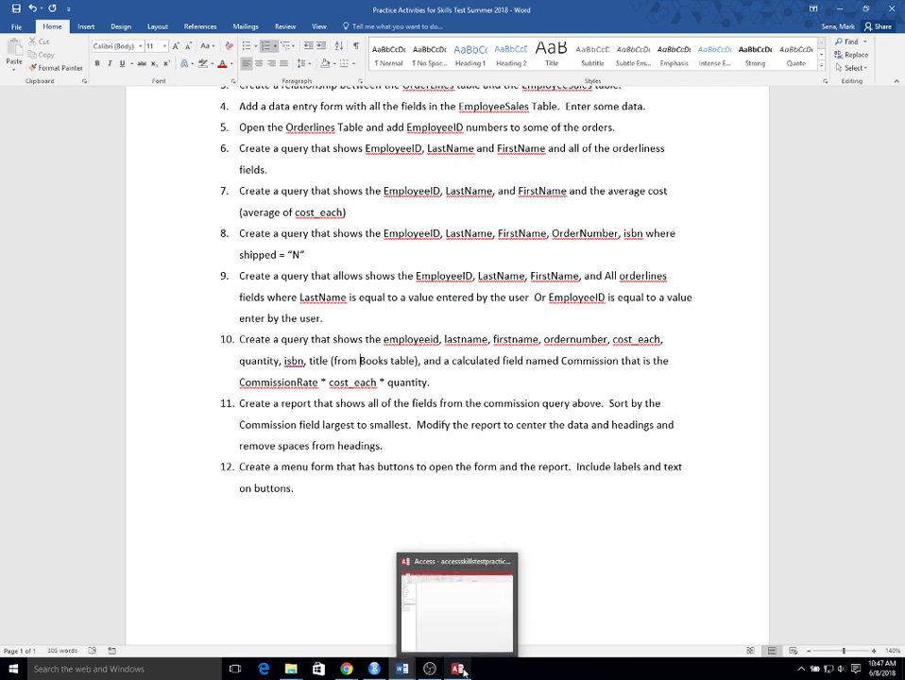
{"action": "left_click", "coordinate": [474, 638]}
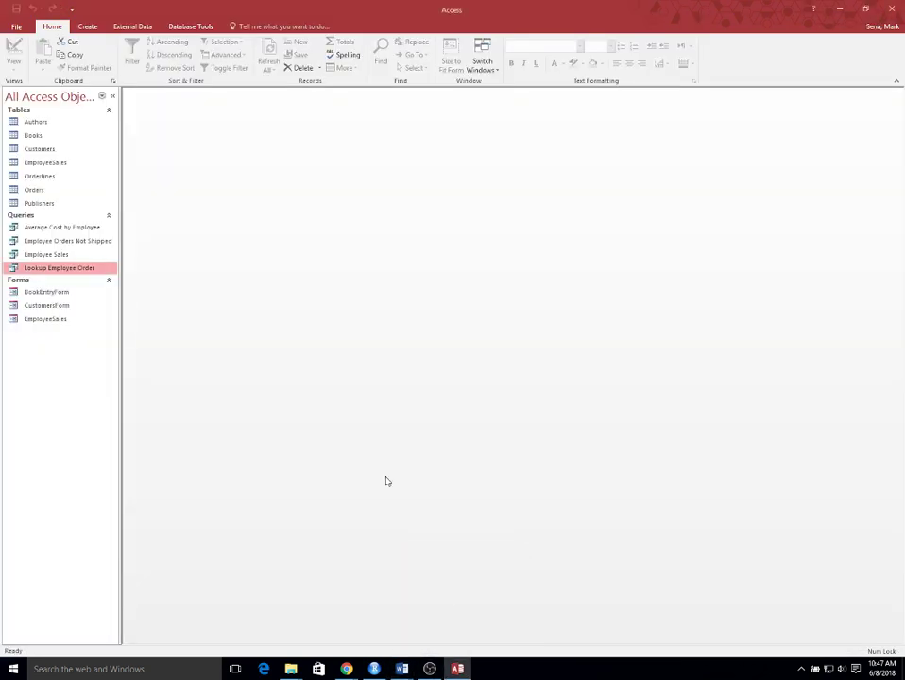
{"action": "left_click", "coordinate": [85, 28]}
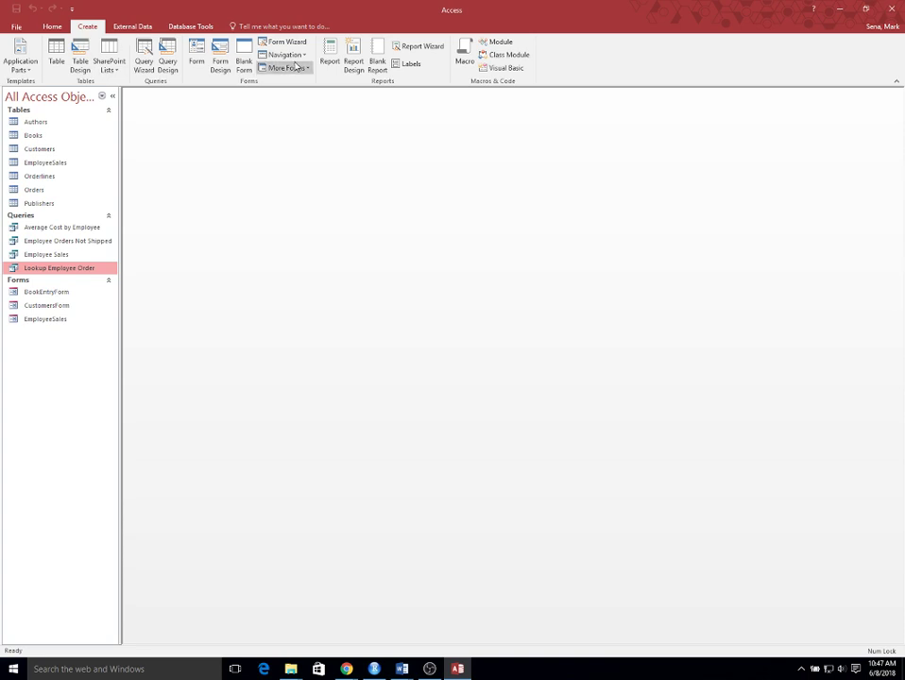
{"action": "left_click", "coordinate": [144, 58]}
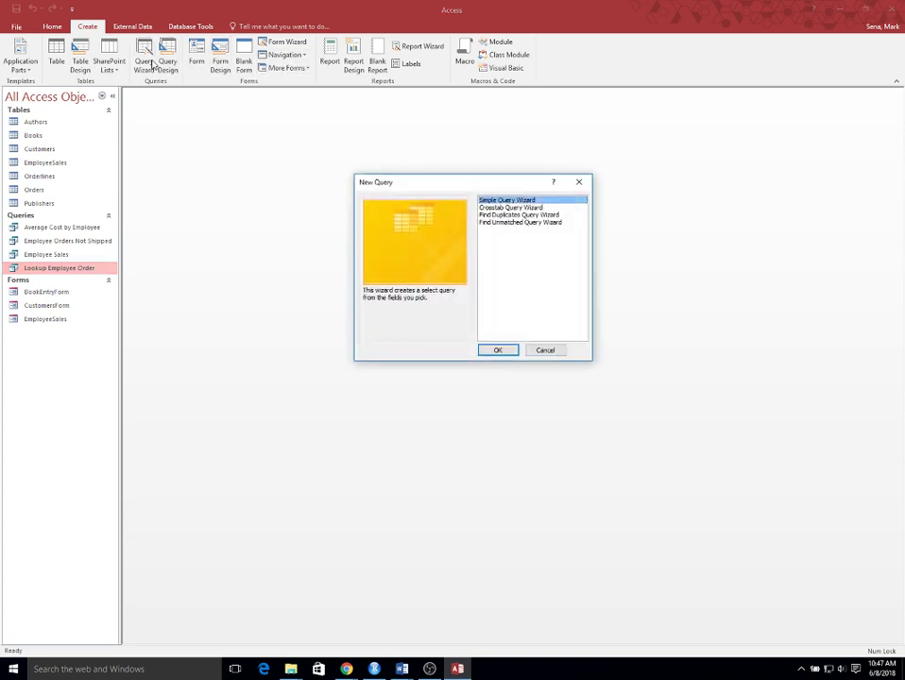
{"action": "left_click", "coordinate": [498, 350]}
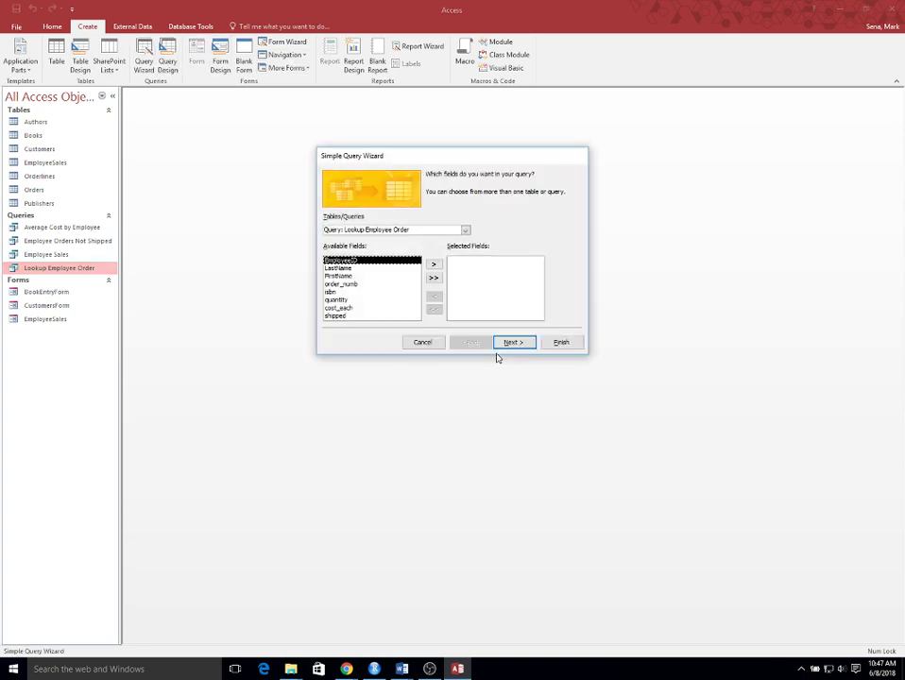
{"action": "left_click", "coordinate": [465, 229]}
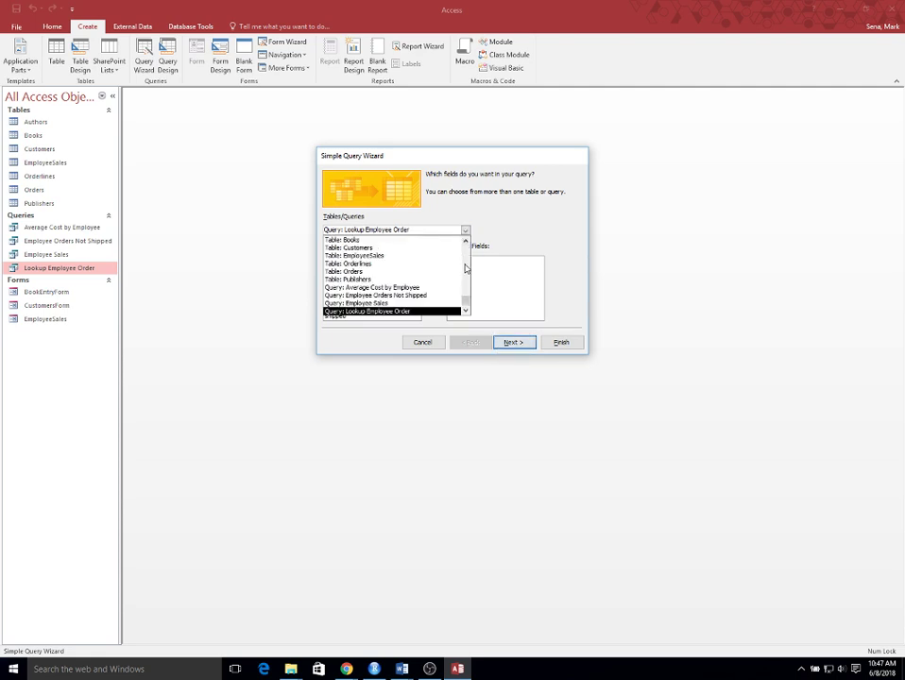
{"action": "left_click", "coordinate": [398, 255]}
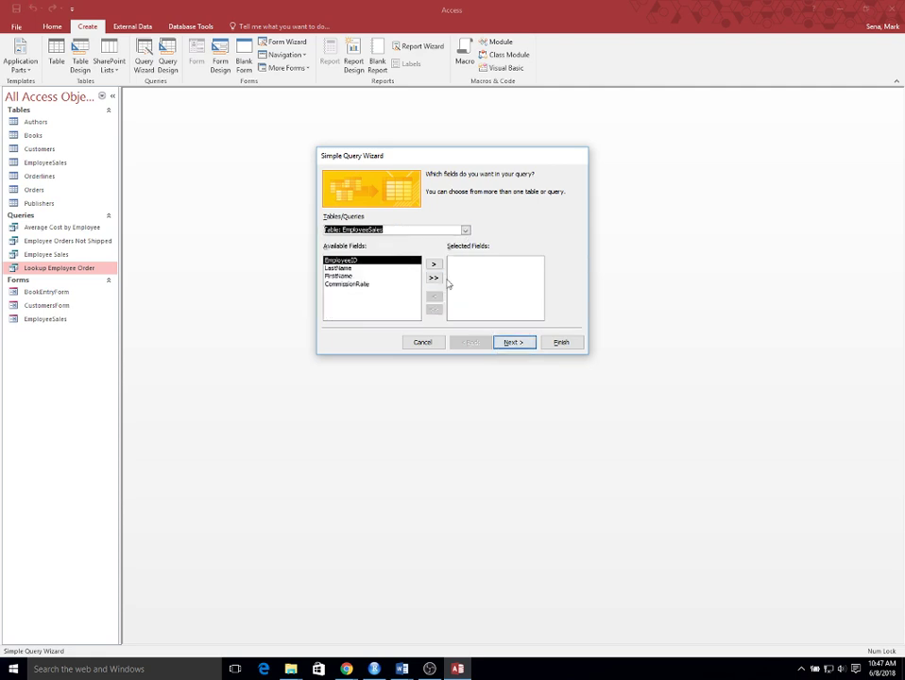
{"action": "left_click", "coordinate": [434, 279]}
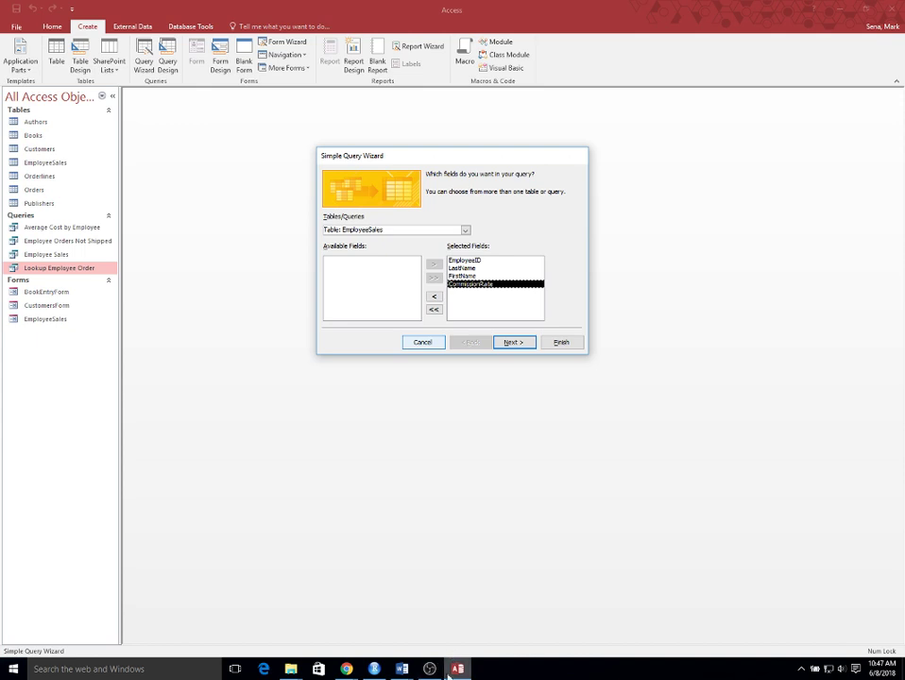
Recheck the activity's field list and add order_numb, isbn, quantity and cost_each from the Orderlines table to the query.
{"action": "mouse_move", "coordinate": [404, 671]}
{"action": "mouse_move", "coordinate": [412, 637]}
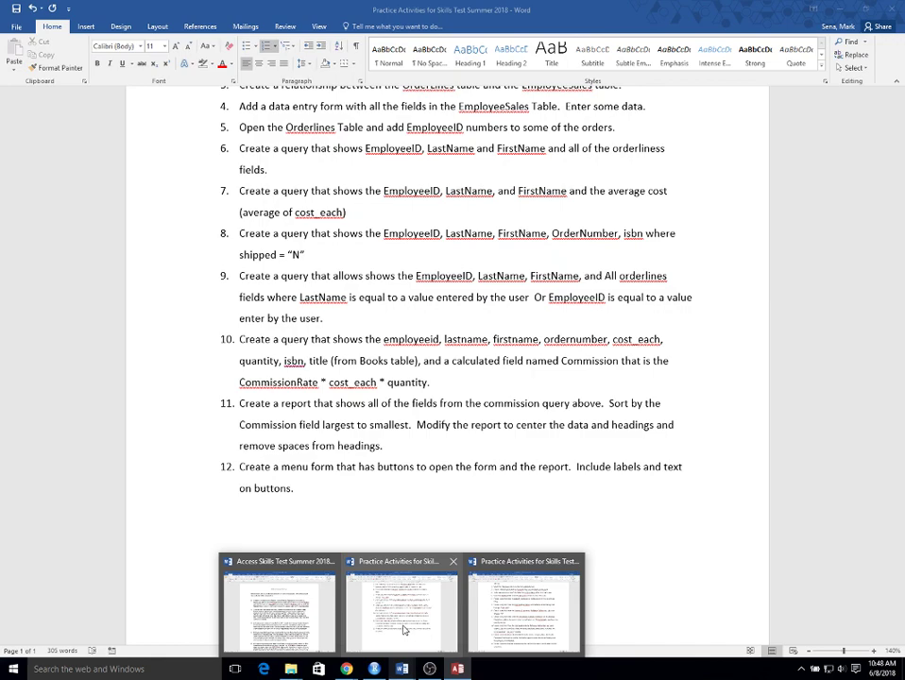
{"action": "mouse_move", "coordinate": [543, 619]}
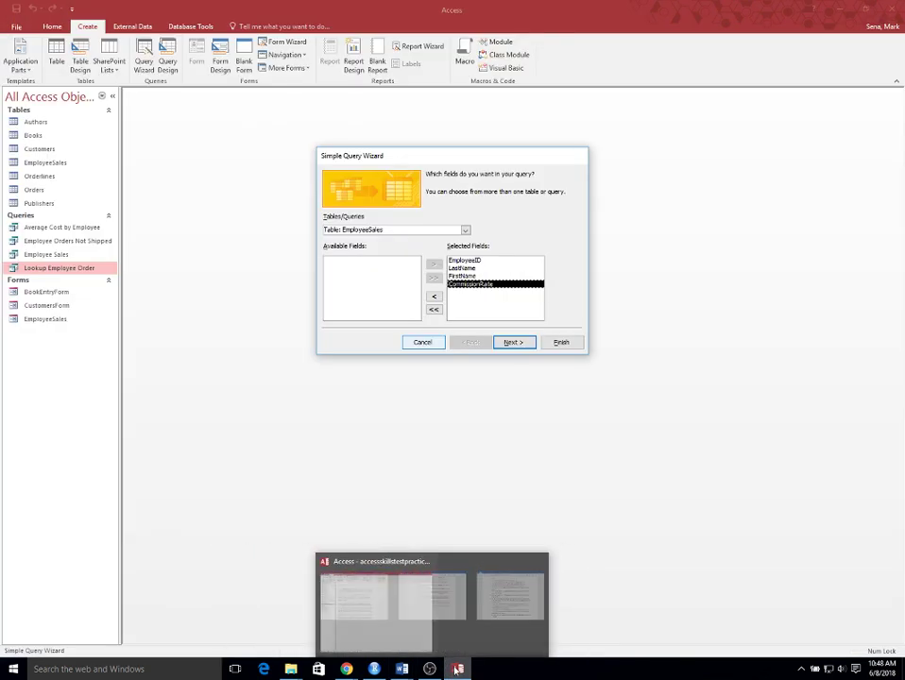
{"action": "left_click", "coordinate": [465, 230]}
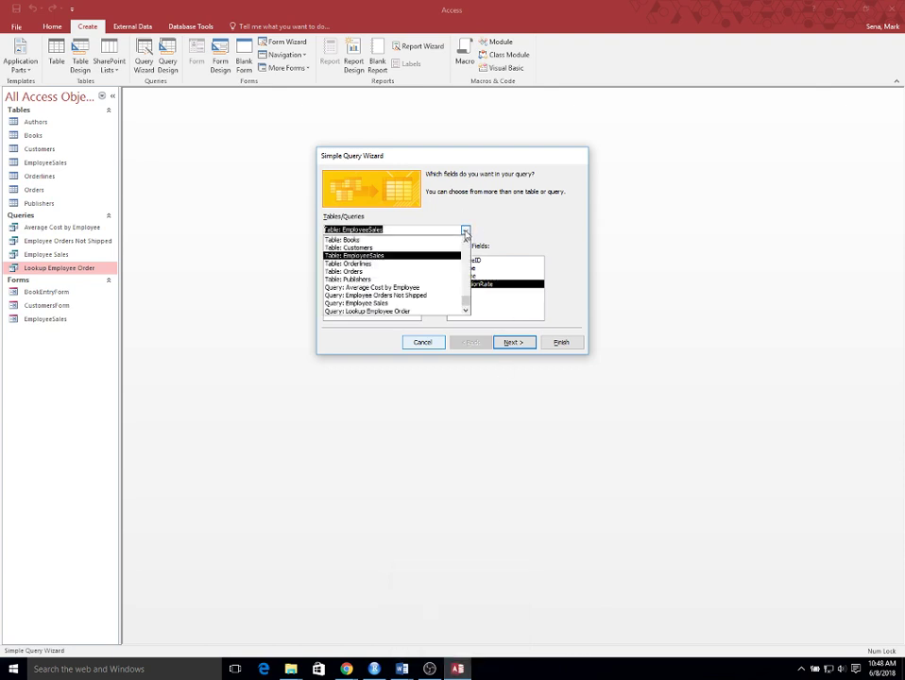
{"action": "left_click", "coordinate": [455, 264]}
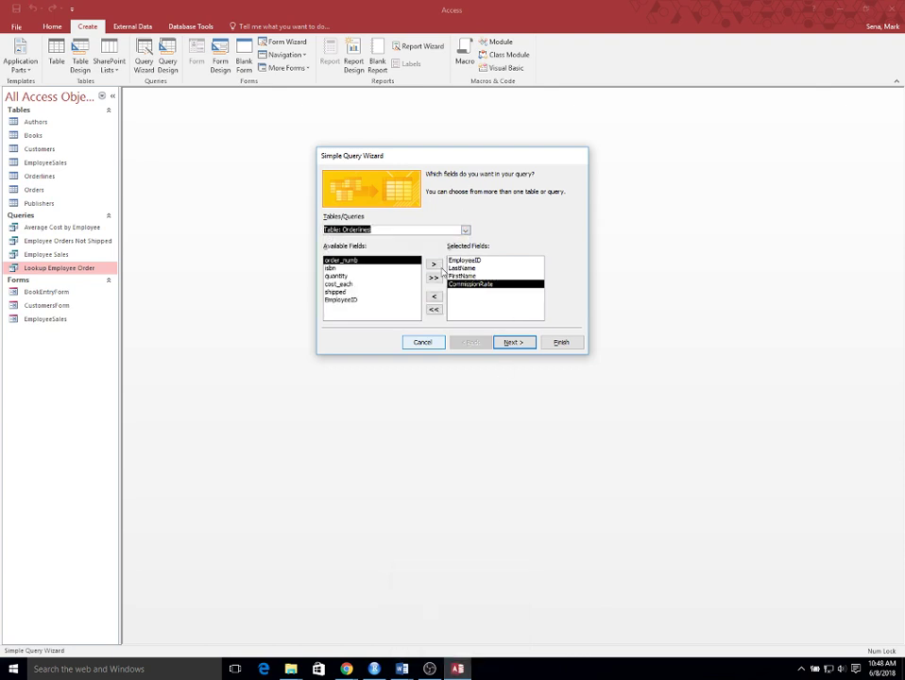
{"action": "left_click", "coordinate": [434, 264]}
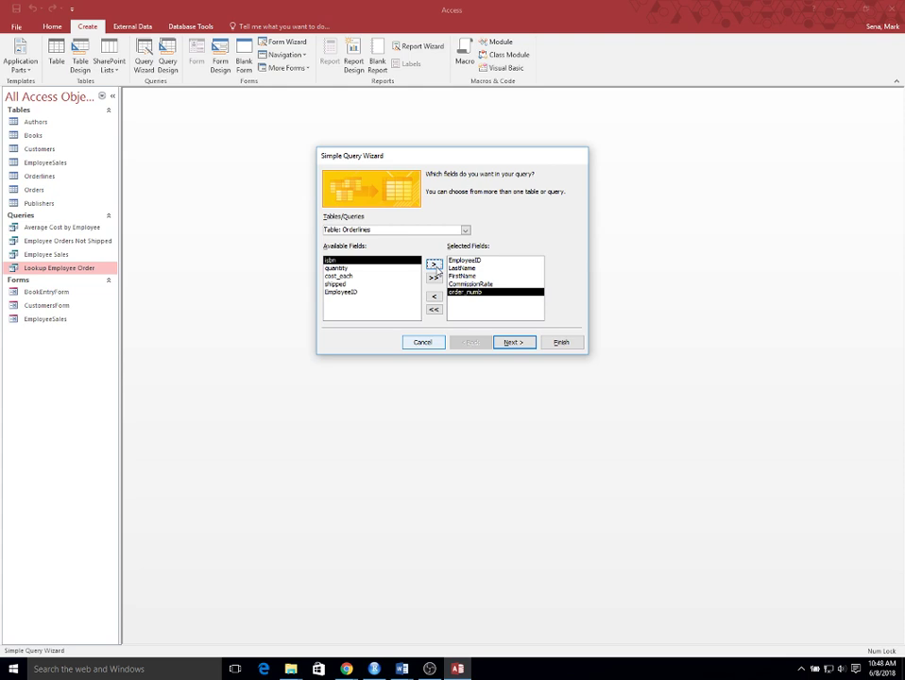
{"action": "left_click", "coordinate": [433, 265]}
{"action": "left_click", "coordinate": [434, 264]}
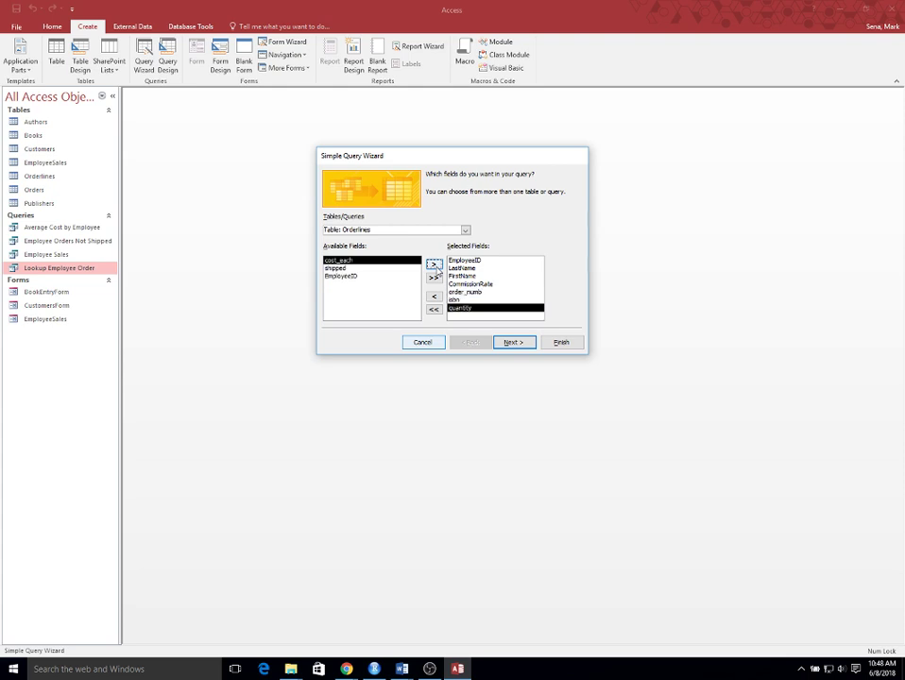
{"action": "left_click", "coordinate": [434, 265]}
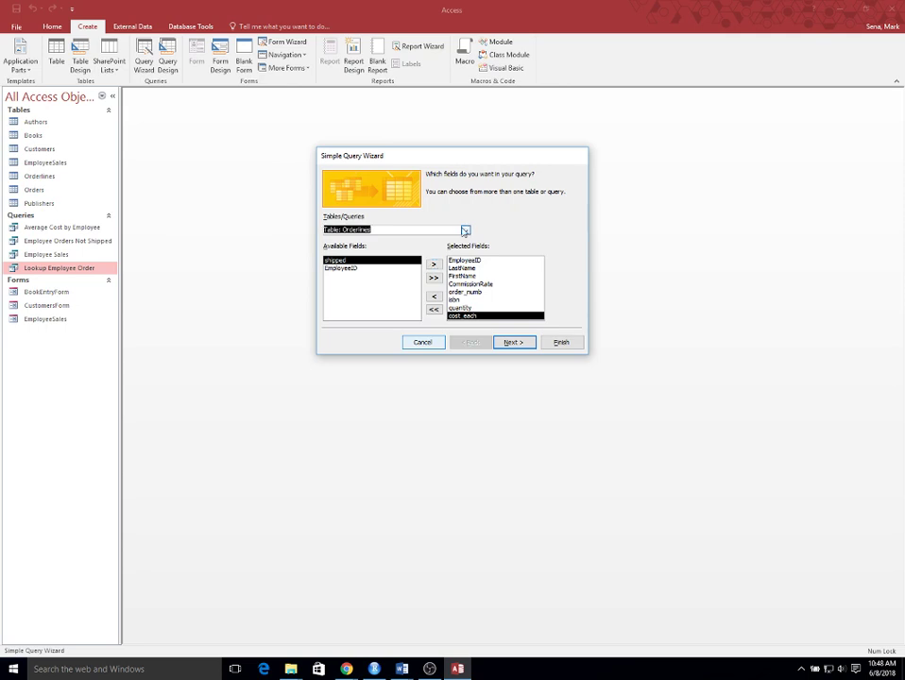
Add the title field of the Books table to the query's selected fields.
{"action": "left_click", "coordinate": [466, 232]}
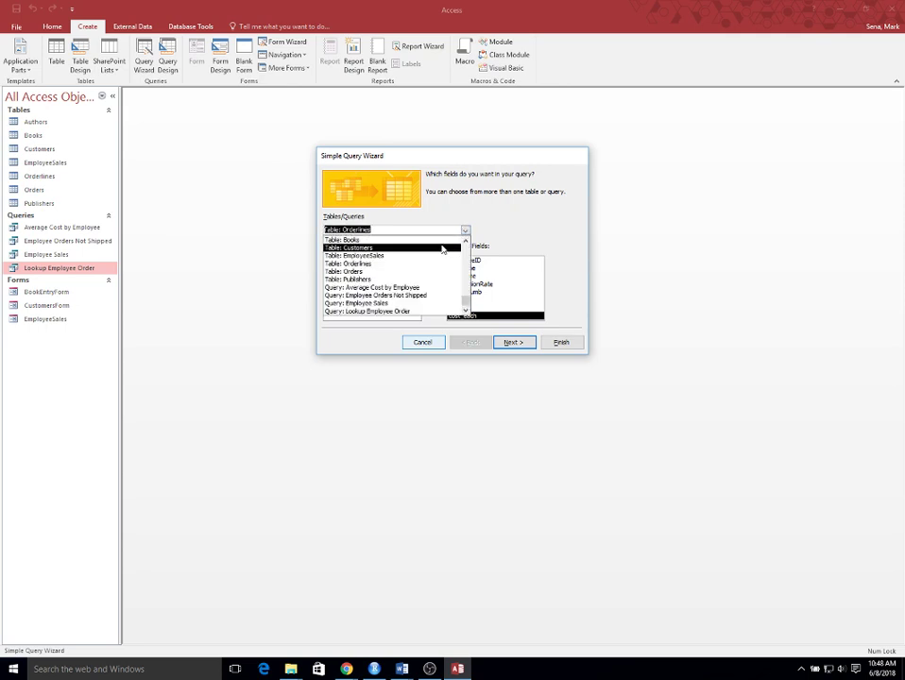
{"action": "left_click", "coordinate": [443, 240]}
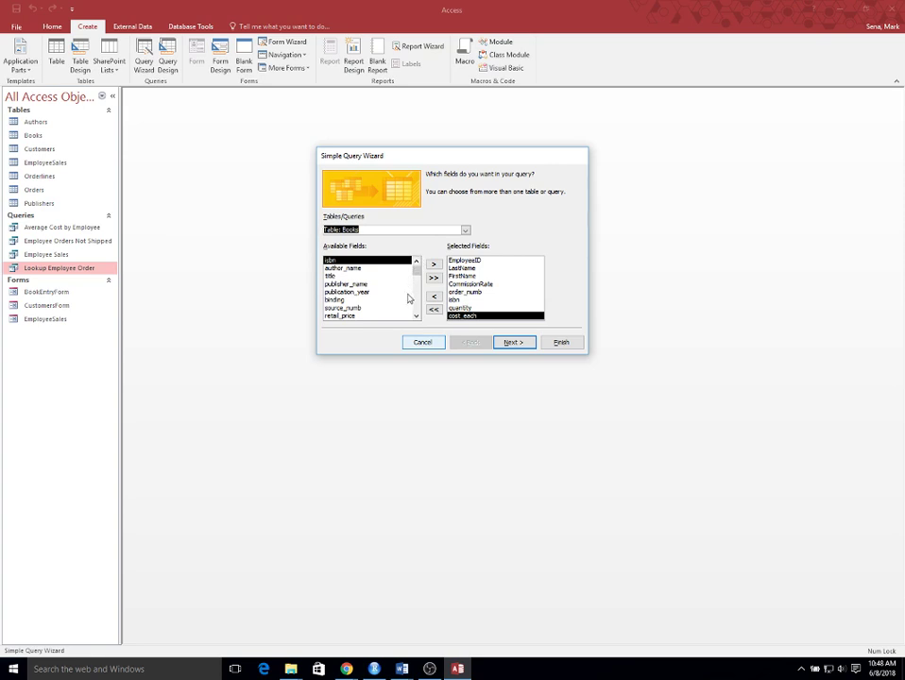
{"action": "left_click", "coordinate": [341, 268]}
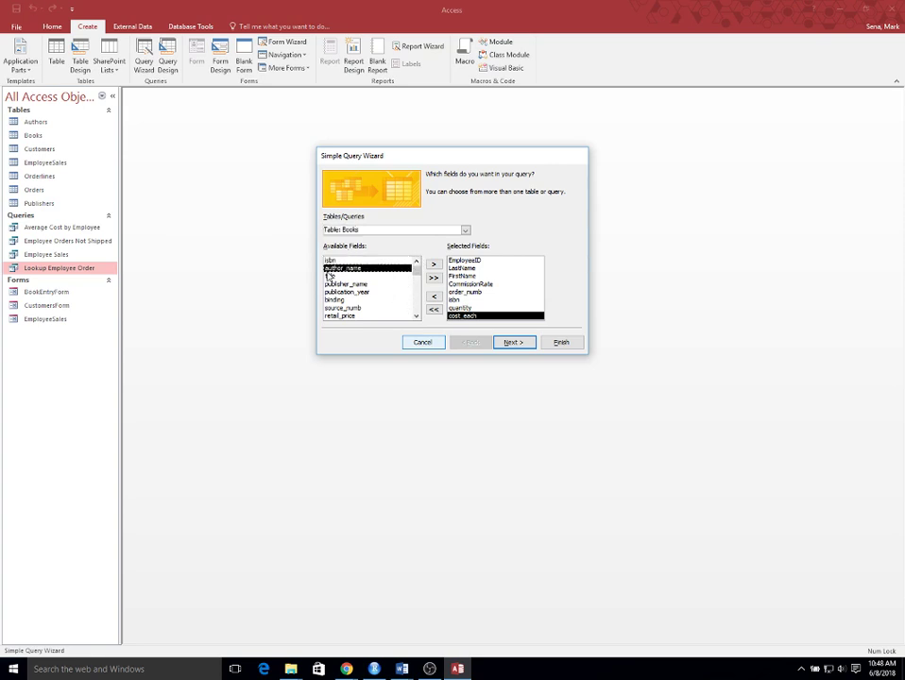
{"action": "left_click", "coordinate": [373, 276]}
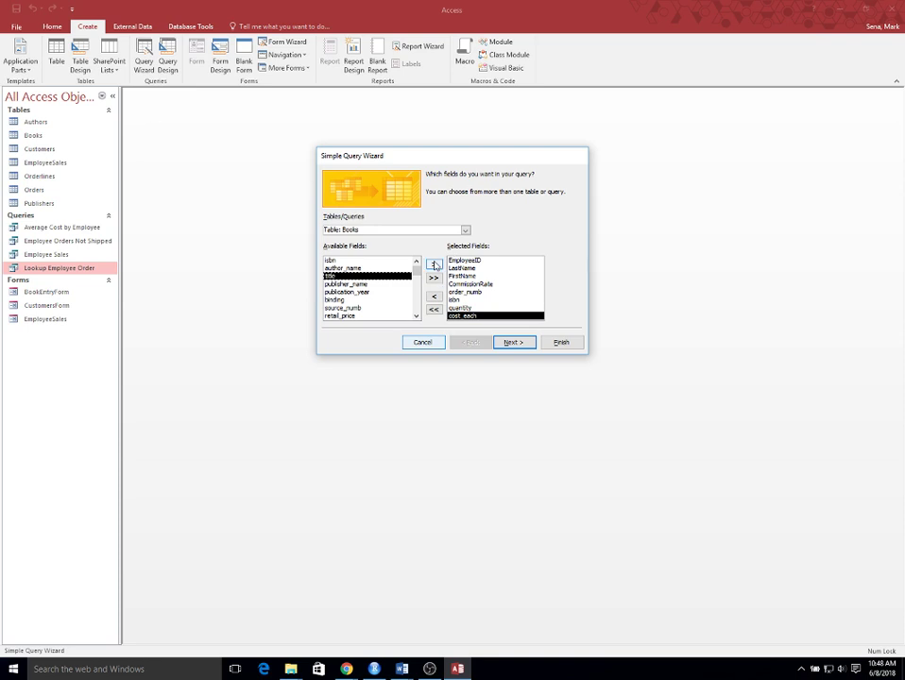
{"action": "left_click", "coordinate": [433, 264]}
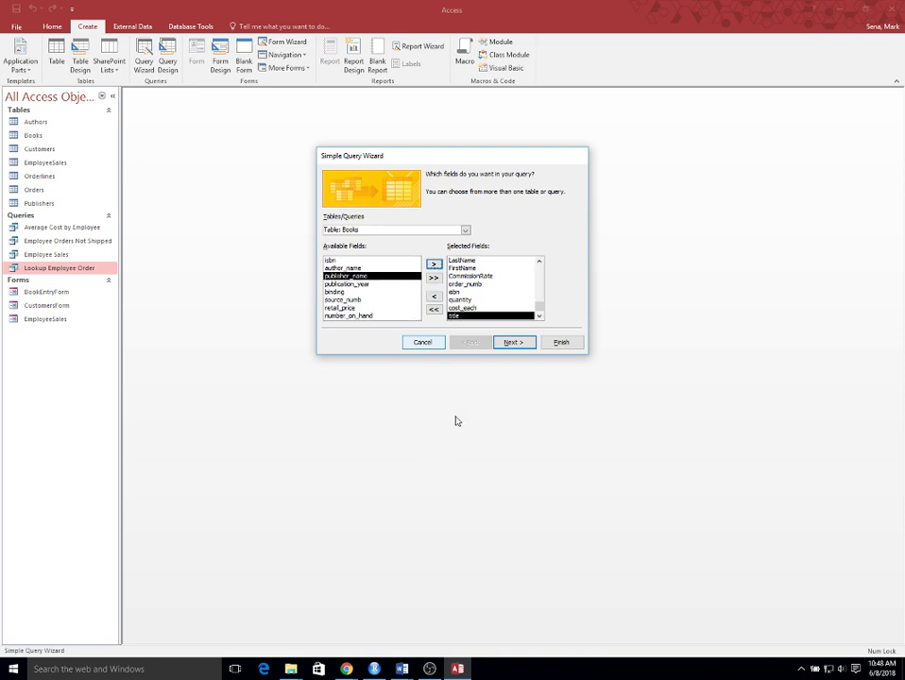
Keep the query as a detail query, title it Employee Commissions, and finish the wizard to view its records.
{"action": "left_click", "coordinate": [525, 344]}
{"action": "left_click", "coordinate": [515, 342]}
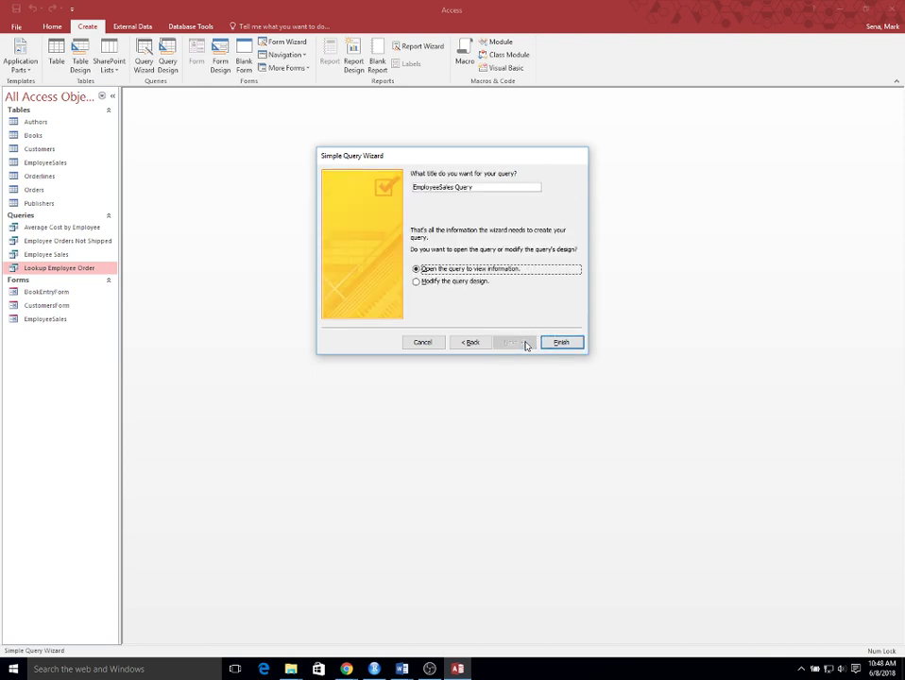
{"action": "left_click_drag", "start_coordinate": [487, 186], "coordinate": [383, 190]}
{"action": "type", "text": "Com"}
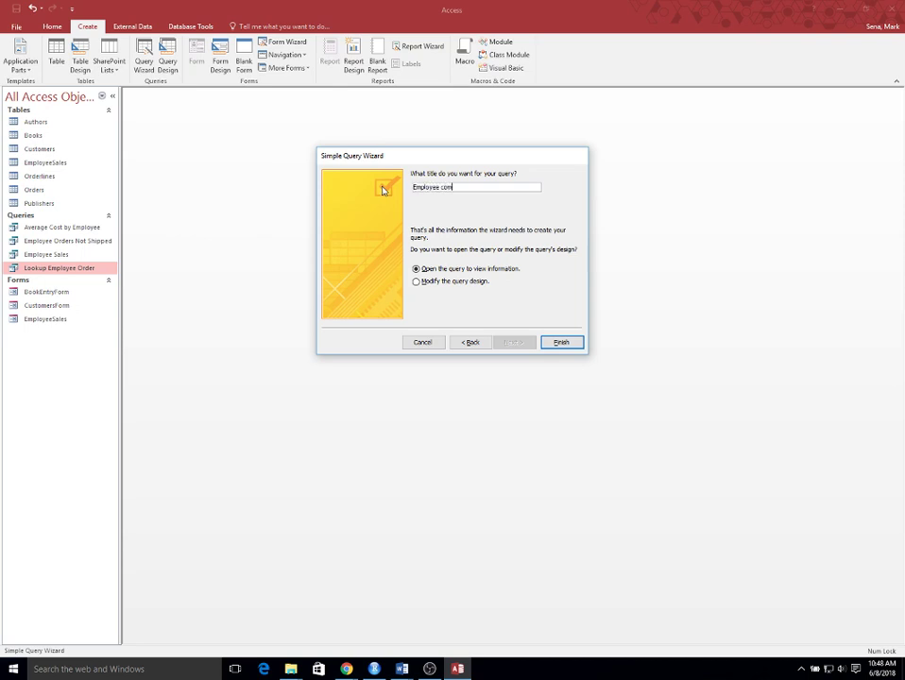
{"action": "key", "text": "BackSpace"}
{"action": "key", "text": "BackSpace"}
{"action": "key", "text": "BackSpace"}
{"action": "type", "text": "ommission"}
{"action": "key", "text": "Return"}
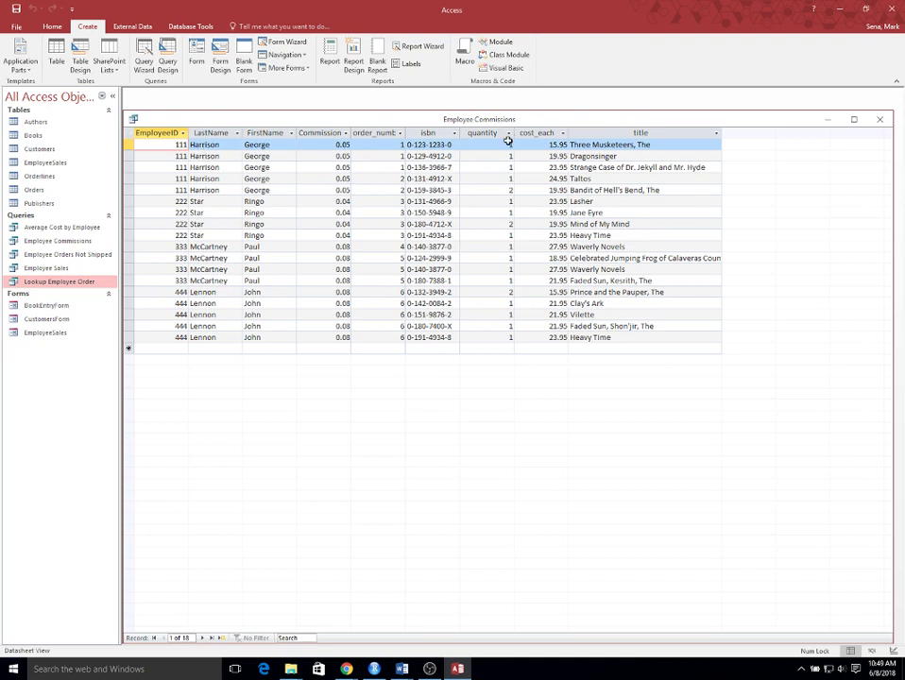
Check the quantity and cost_each columns in the query, switch to Word and reread the Commission formula in activity 10.
{"action": "left_click", "coordinate": [495, 190]}
{"action": "left_click", "coordinate": [603, 190], "text": "shift"}
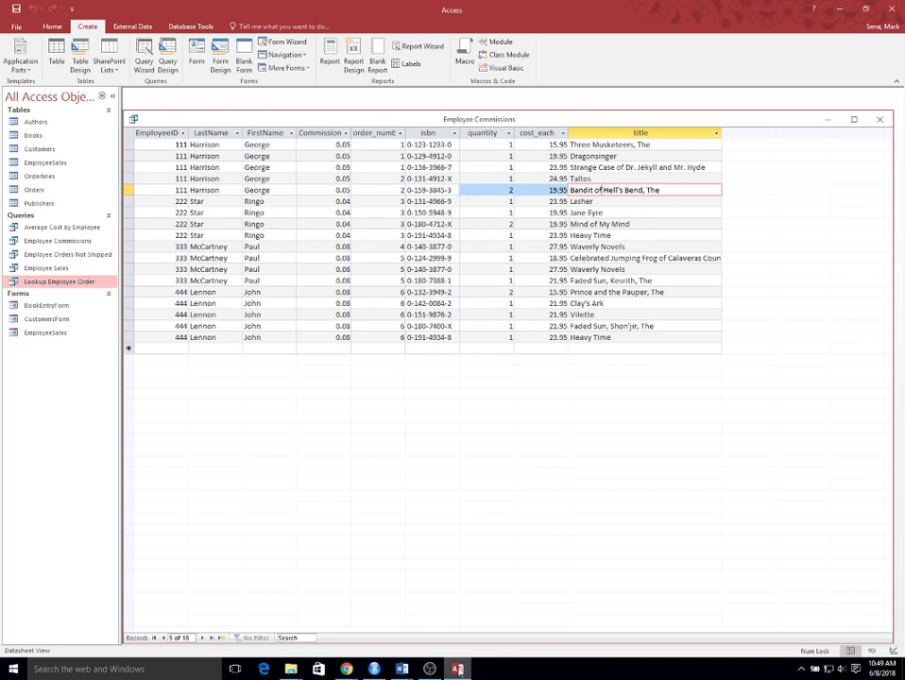
{"action": "mouse_move", "coordinate": [461, 670]}
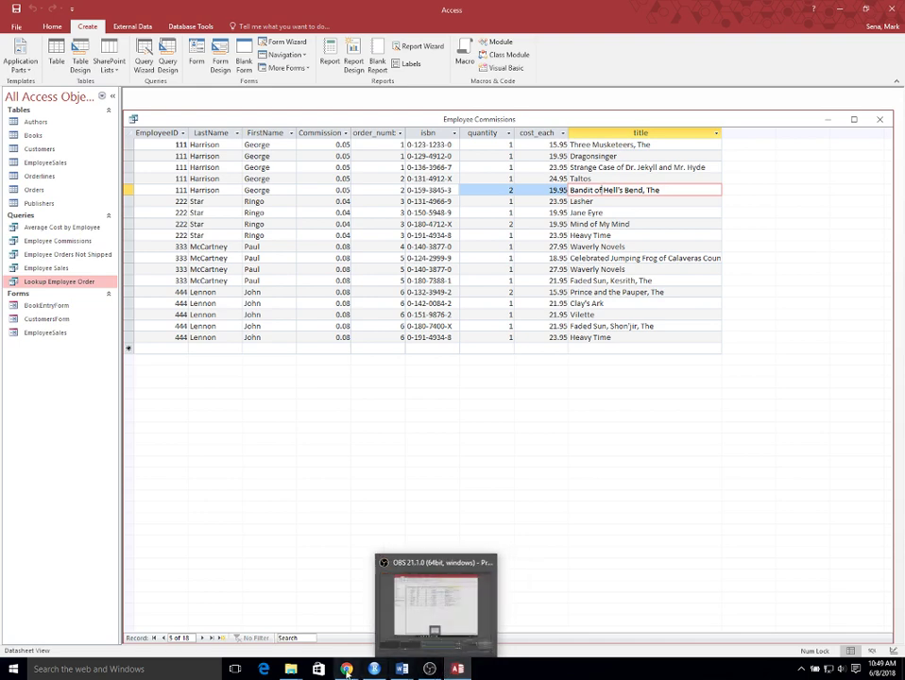
{"action": "mouse_move", "coordinate": [407, 668]}
{"action": "left_click", "coordinate": [404, 635]}
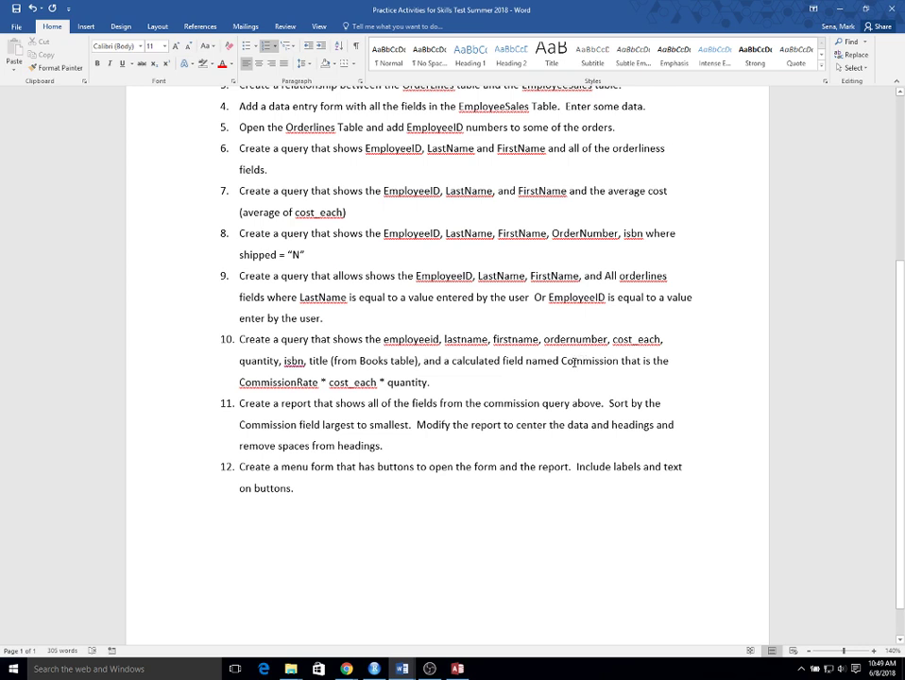
{"action": "left_click_drag", "start_coordinate": [561, 365], "coordinate": [616, 387]}
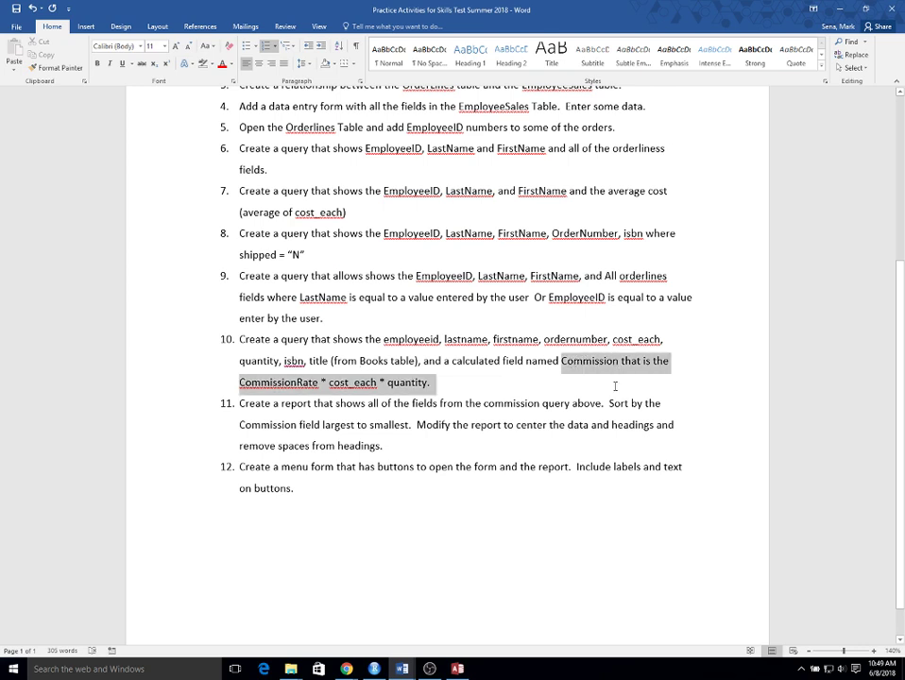
{"action": "left_click", "coordinate": [289, 400]}
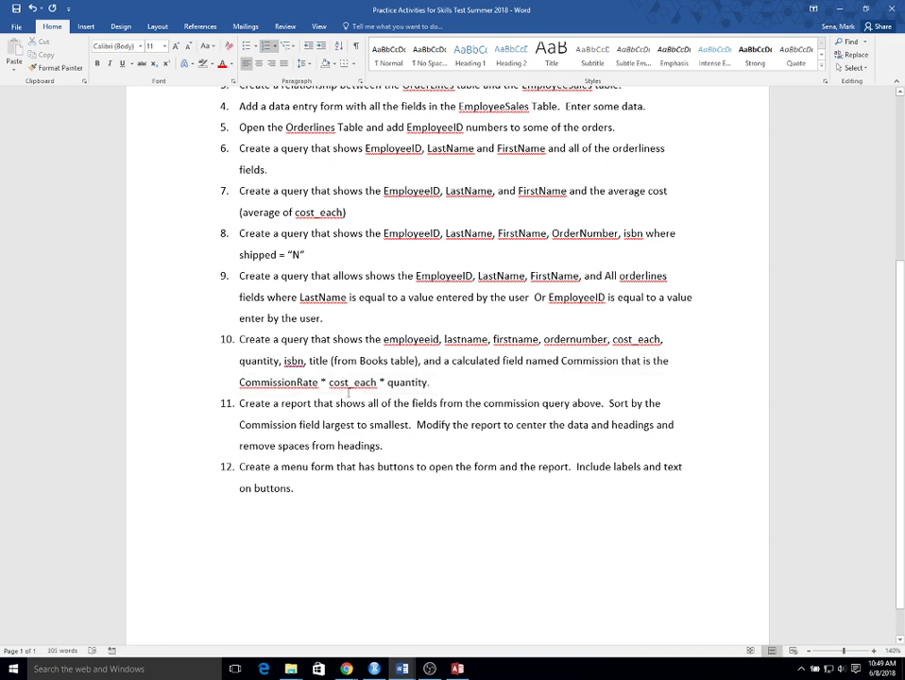
Switch back to Access and open the Employee Commissions query in Design view.
{"action": "mouse_move", "coordinate": [458, 670]}
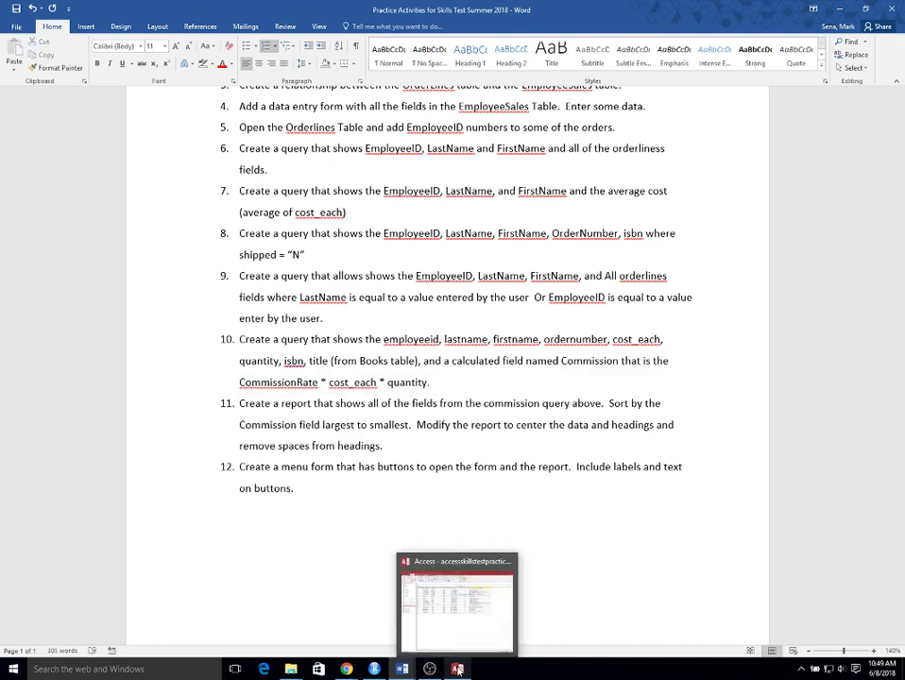
{"action": "left_click", "coordinate": [471, 630]}
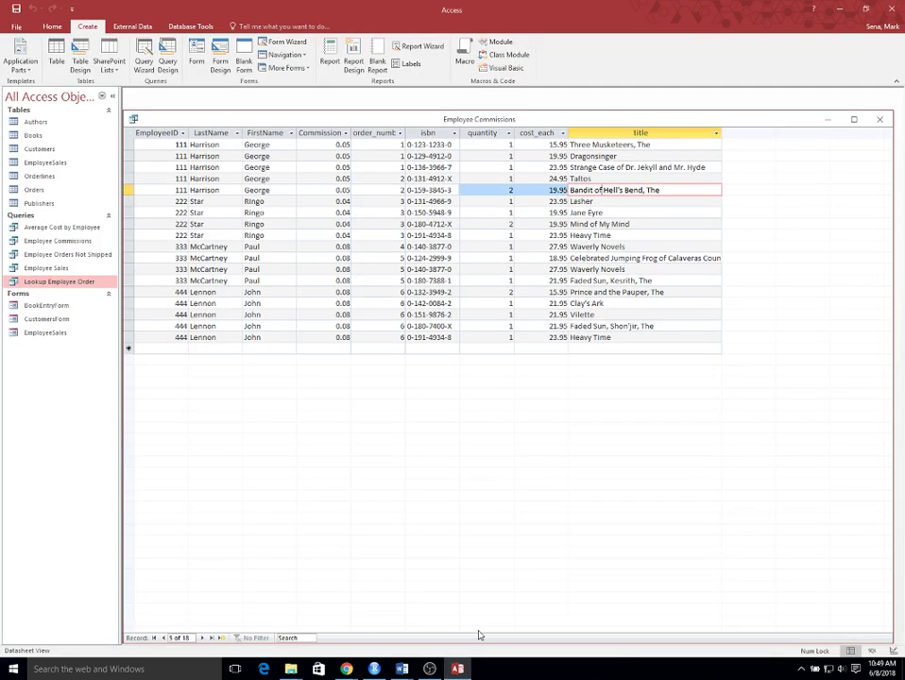
{"action": "right_click", "coordinate": [85, 241]}
{"action": "left_click", "coordinate": [119, 263]}
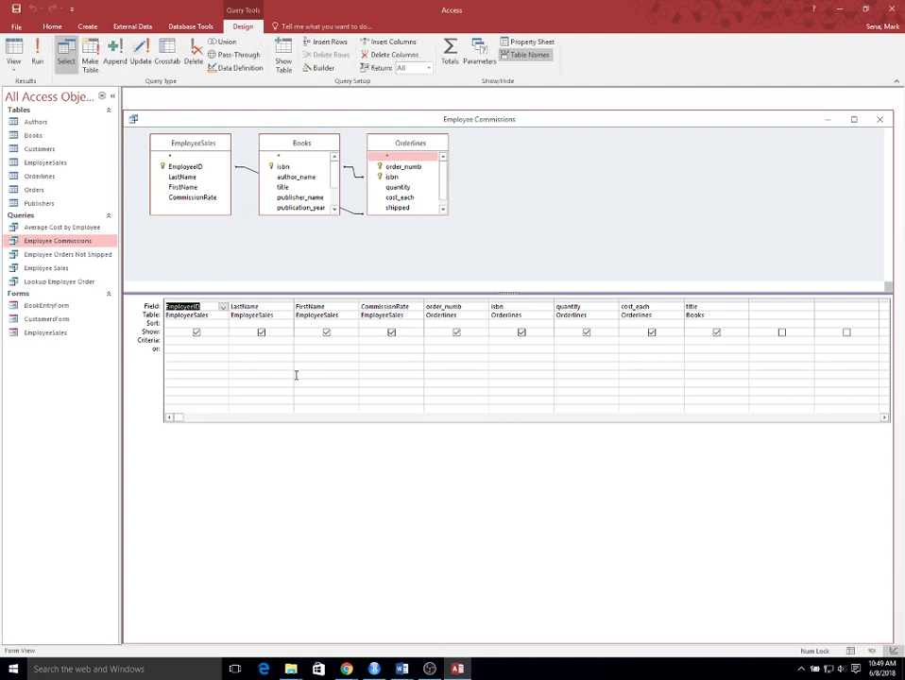
Widen the first empty column of the query grid and enter the calculated field Commission:CommissionRate*cost_each*quantity in it.
{"action": "left_click", "coordinate": [756, 306]}
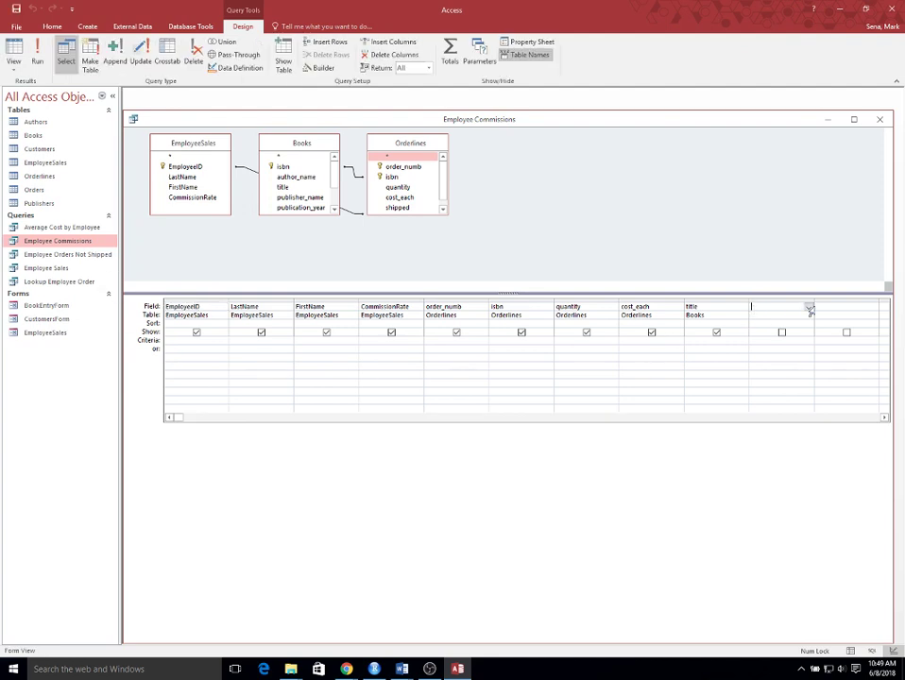
{"action": "left_click_drag", "start_coordinate": [814, 303], "coordinate": [877, 303]}
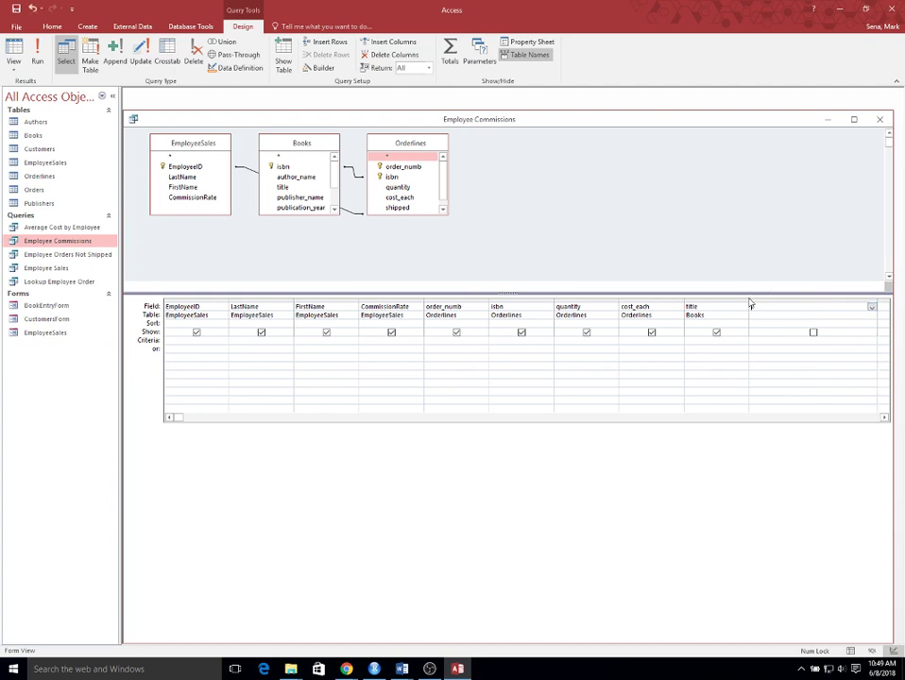
{"action": "left_click_drag", "start_coordinate": [733, 303], "coordinate": [717, 304]}
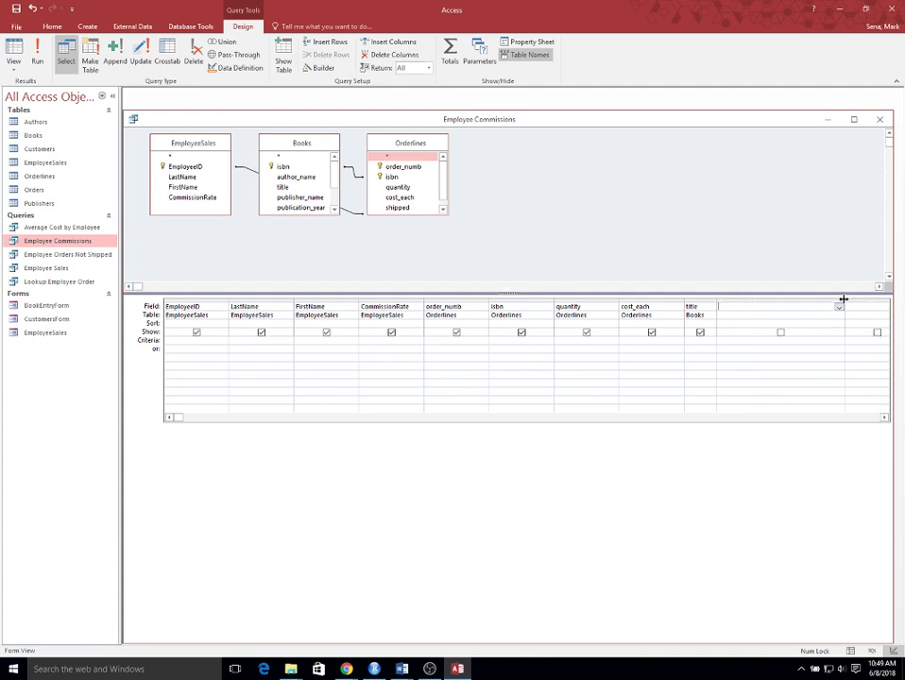
{"action": "left_click_drag", "start_coordinate": [845, 301], "coordinate": [882, 302]}
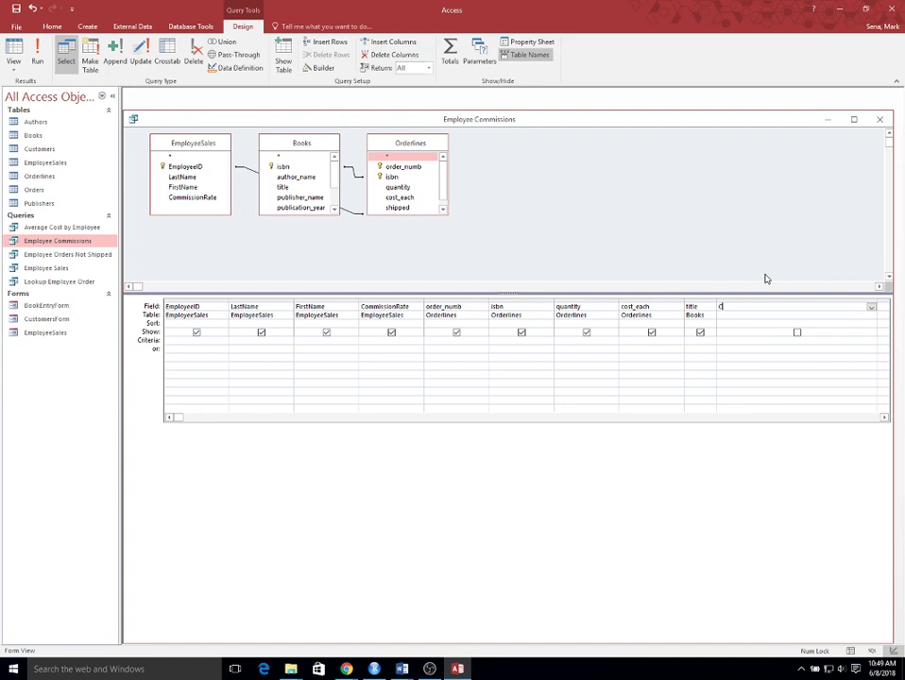
{"action": "type", "text": "sion:CommissionRate*cost_each*quantity"}
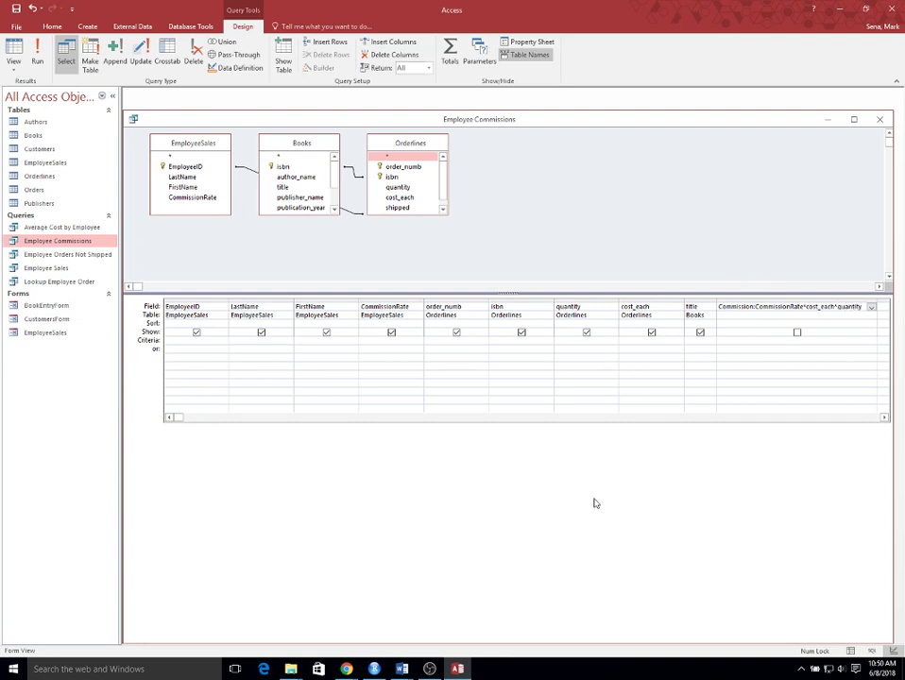
Run the query to check the calculated Commission values, and close it with its design changes saved.
{"action": "left_click", "coordinate": [33, 49]}
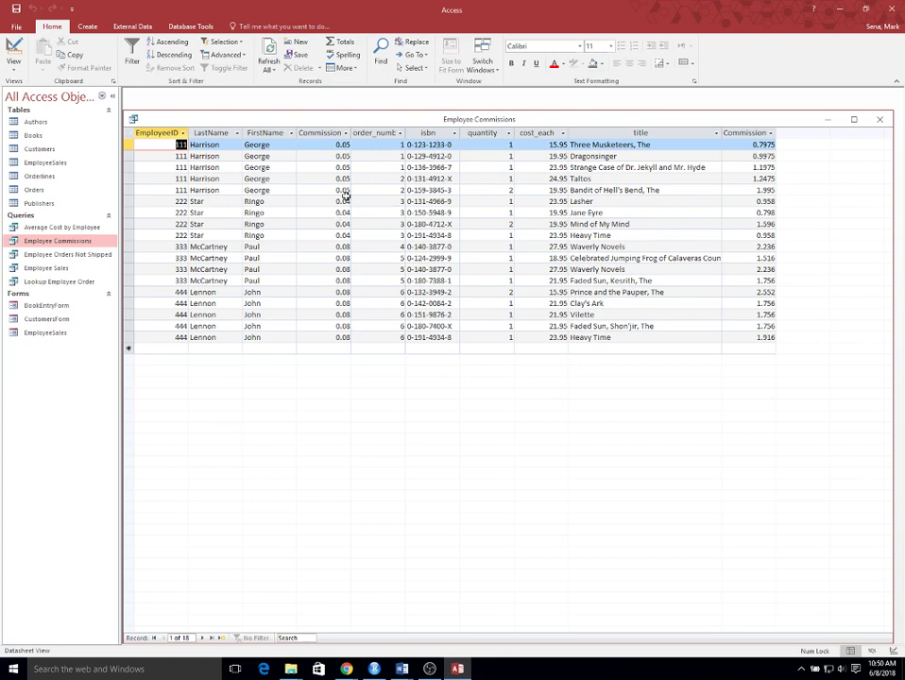
{"action": "left_click", "coordinate": [330, 190]}
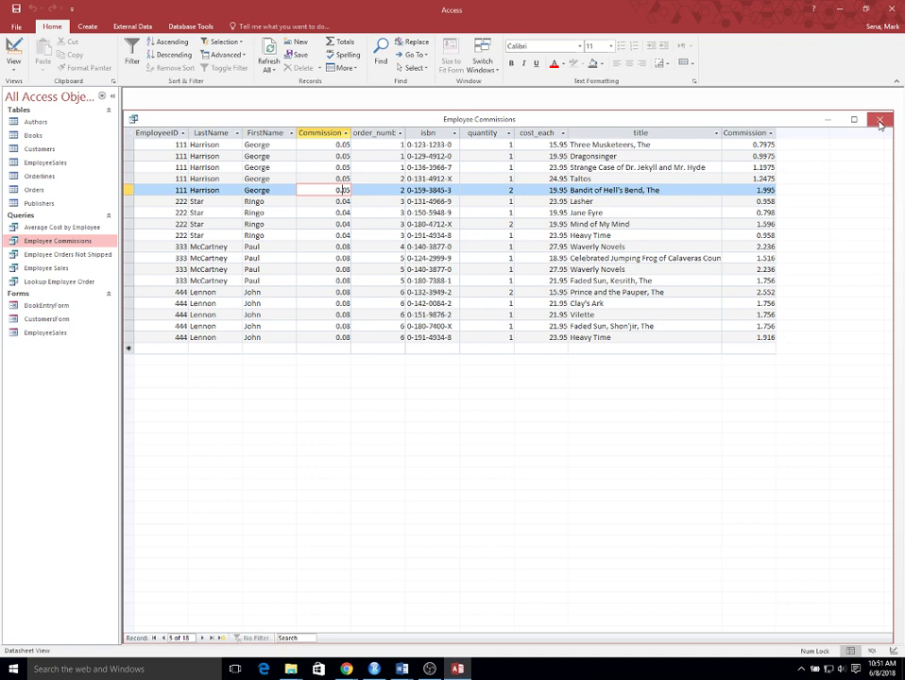
{"action": "left_click", "coordinate": [880, 122]}
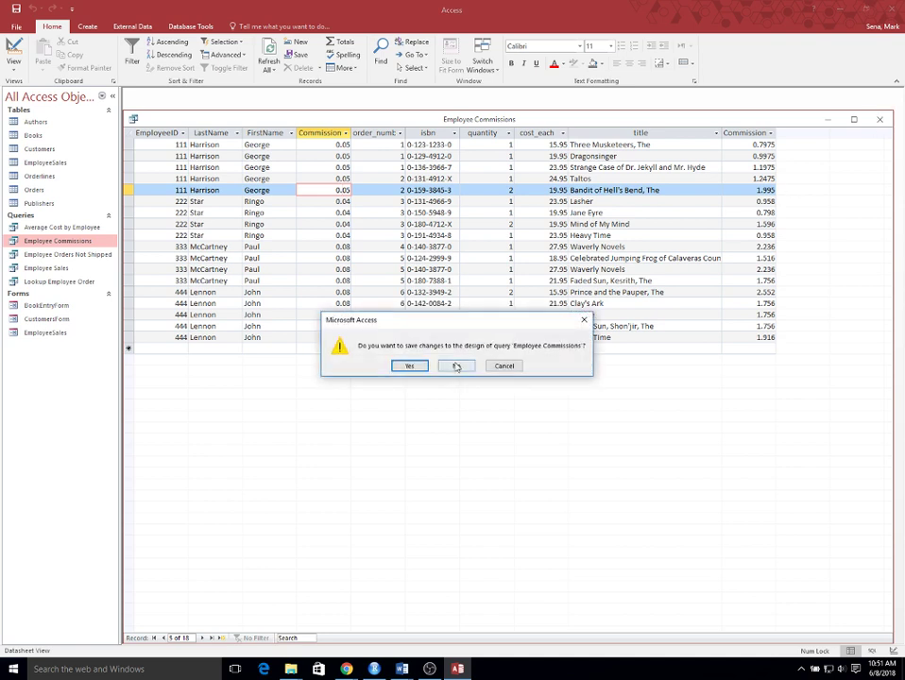
{"action": "left_click", "coordinate": [408, 366]}
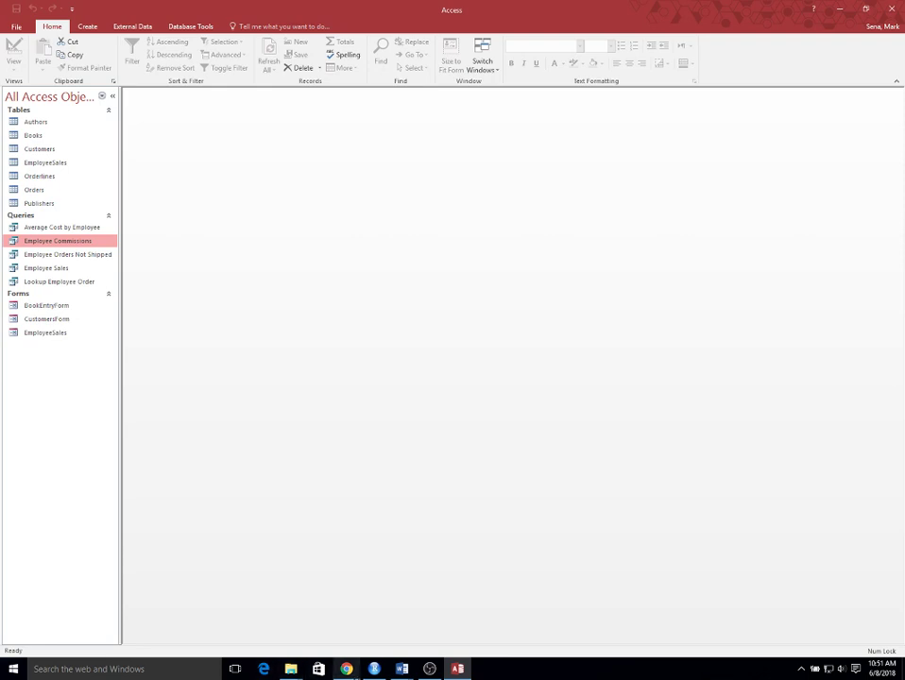
Switch to the Word activity list and read the report requirements of activity 11.
{"action": "mouse_move", "coordinate": [401, 667]}
{"action": "left_click", "coordinate": [396, 643]}
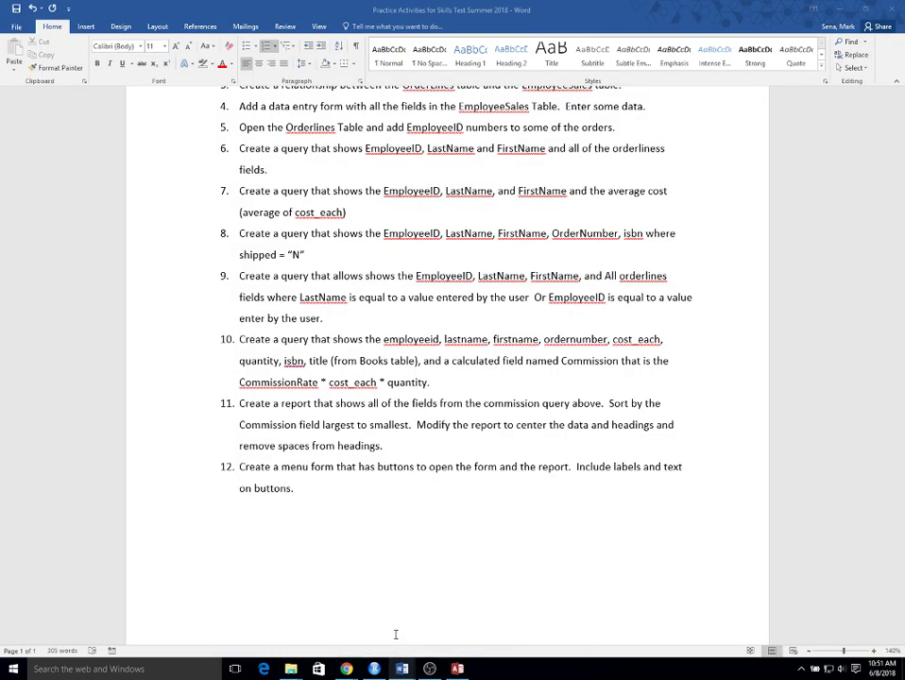
{"action": "left_click", "coordinate": [355, 447]}
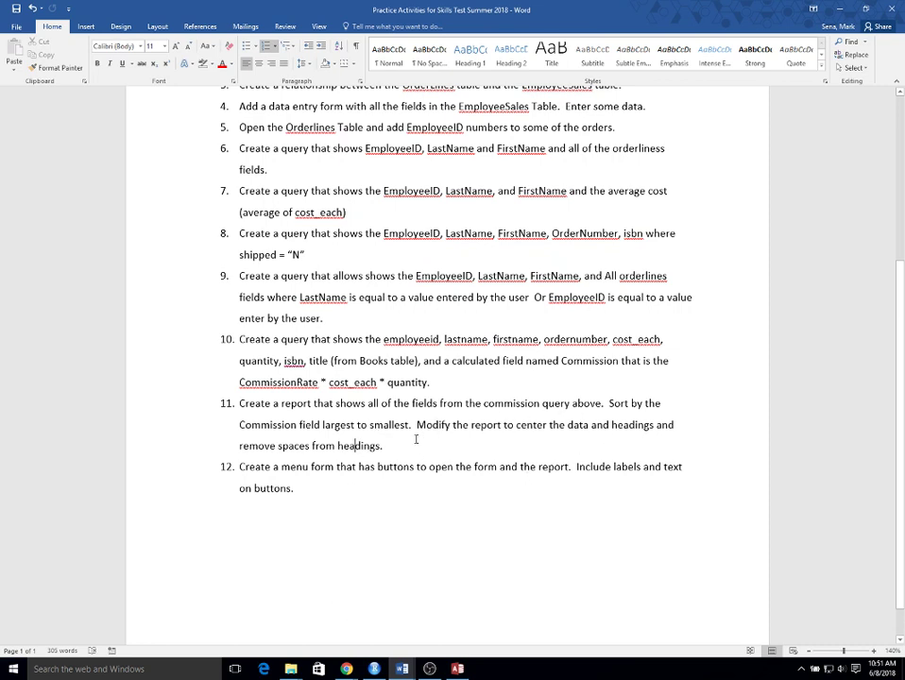
Switch back to Access and start the Report Wizard for the Employee Commissions query.
{"action": "mouse_move", "coordinate": [457, 668]}
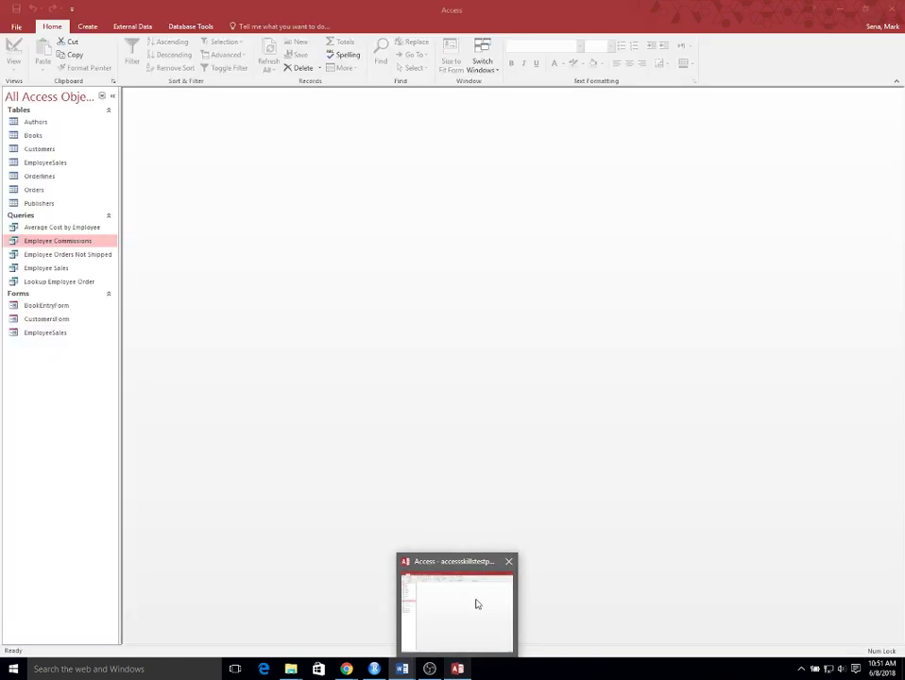
{"action": "left_click", "coordinate": [478, 605]}
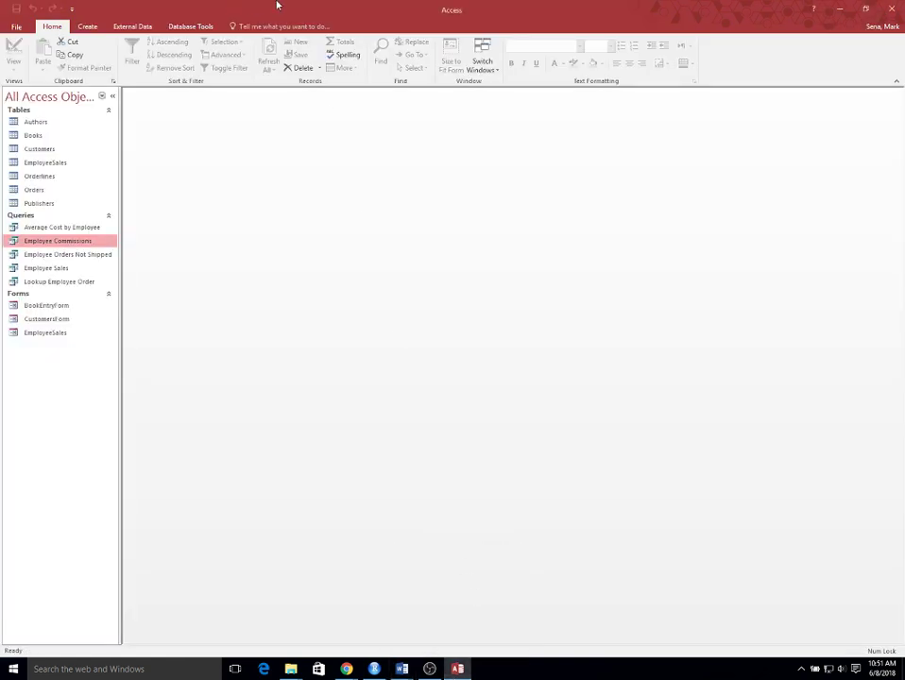
{"action": "left_click", "coordinate": [180, 28]}
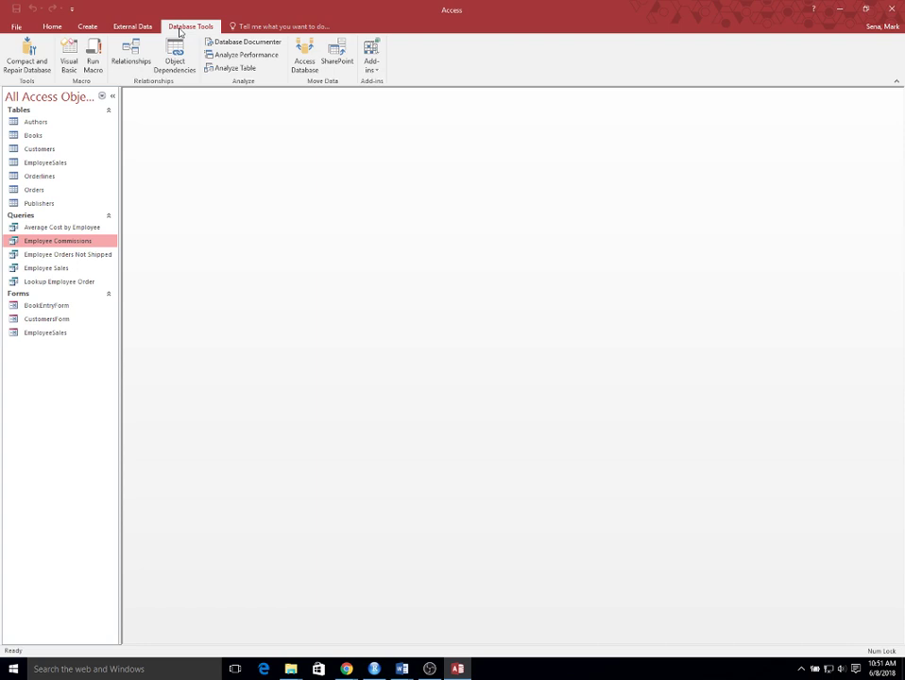
{"action": "left_click", "coordinate": [88, 27]}
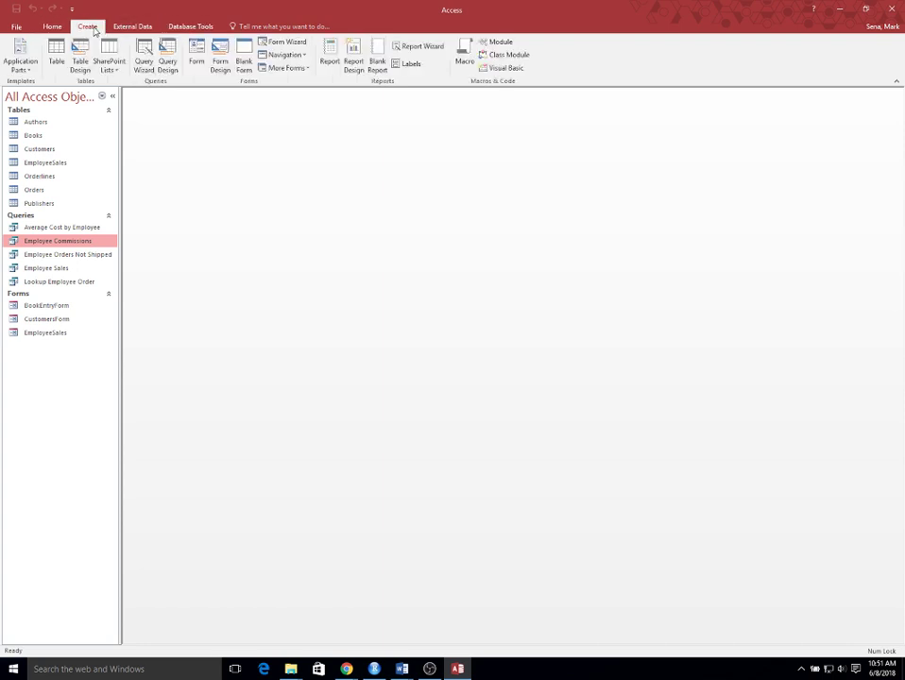
{"action": "left_click", "coordinate": [422, 52]}
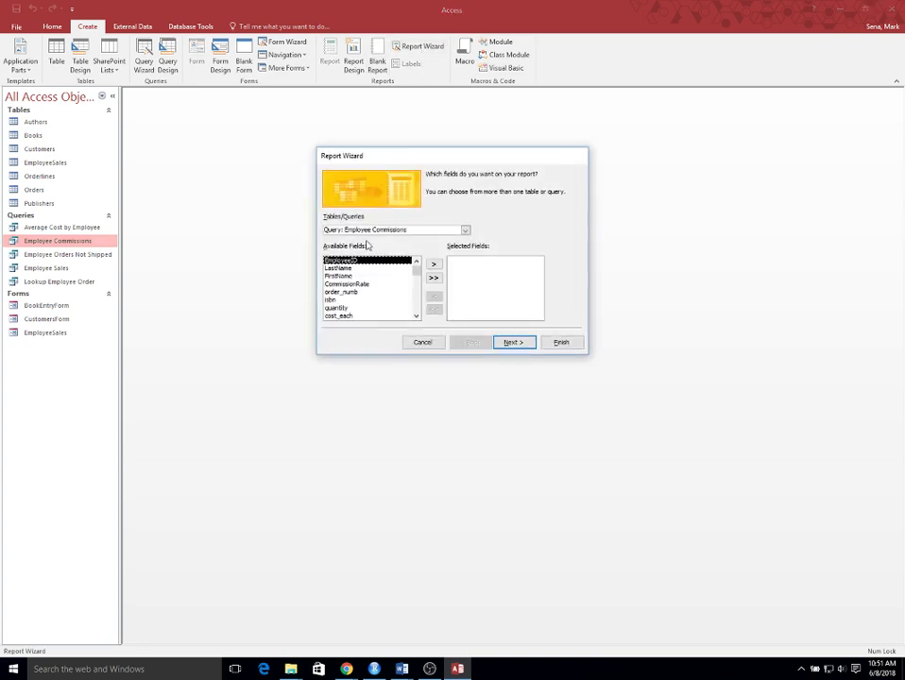
Add the fields EmployeeID, LastName, FirstName, order_numb, isbn, title and Commission to the report.
{"action": "left_click", "coordinate": [435, 265]}
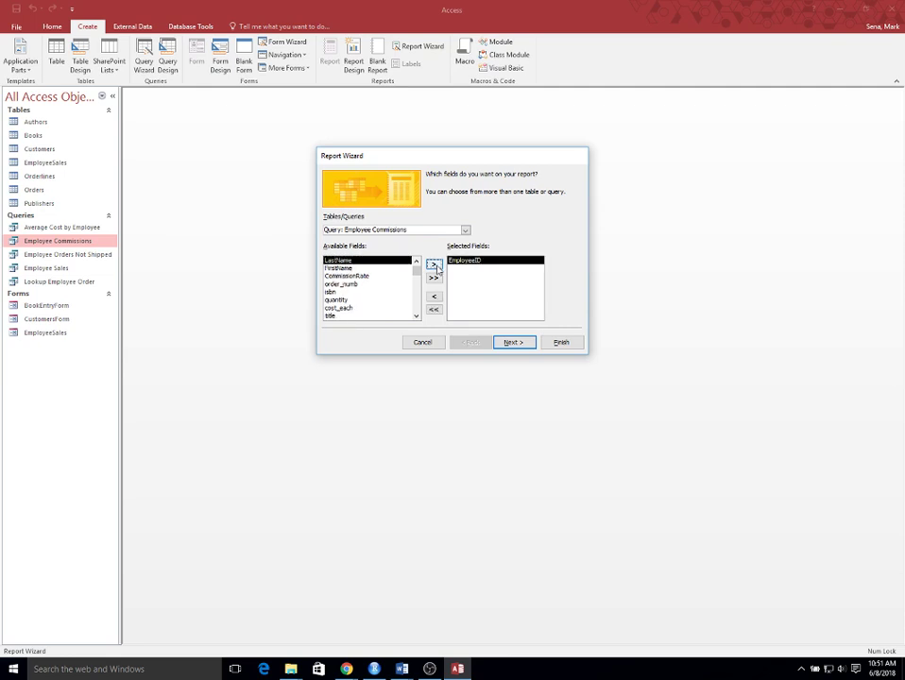
{"action": "left_click", "coordinate": [434, 266]}
{"action": "left_click", "coordinate": [435, 266]}
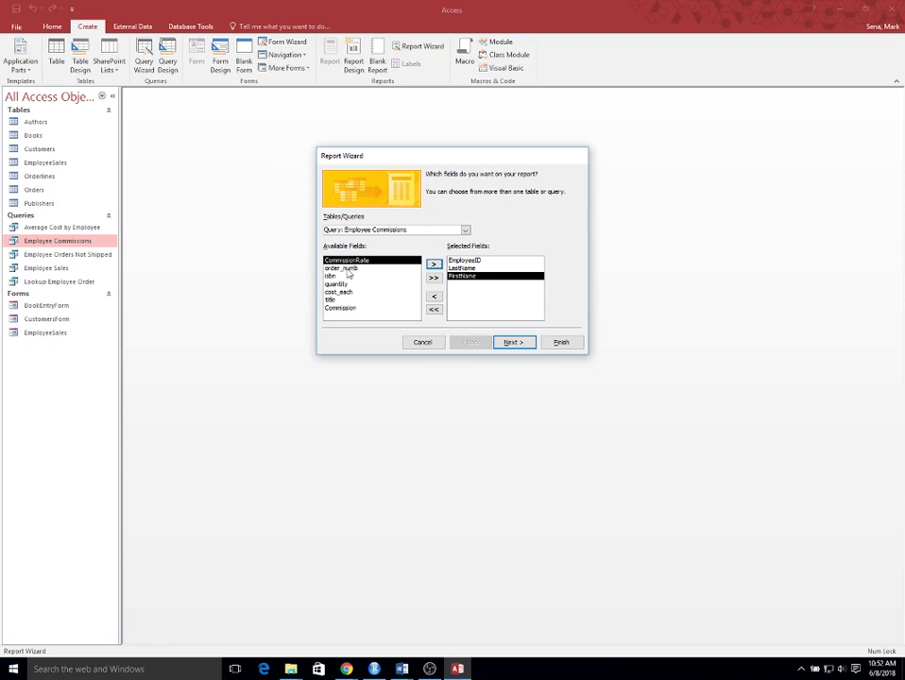
{"action": "left_click", "coordinate": [348, 269]}
{"action": "left_click", "coordinate": [436, 265]}
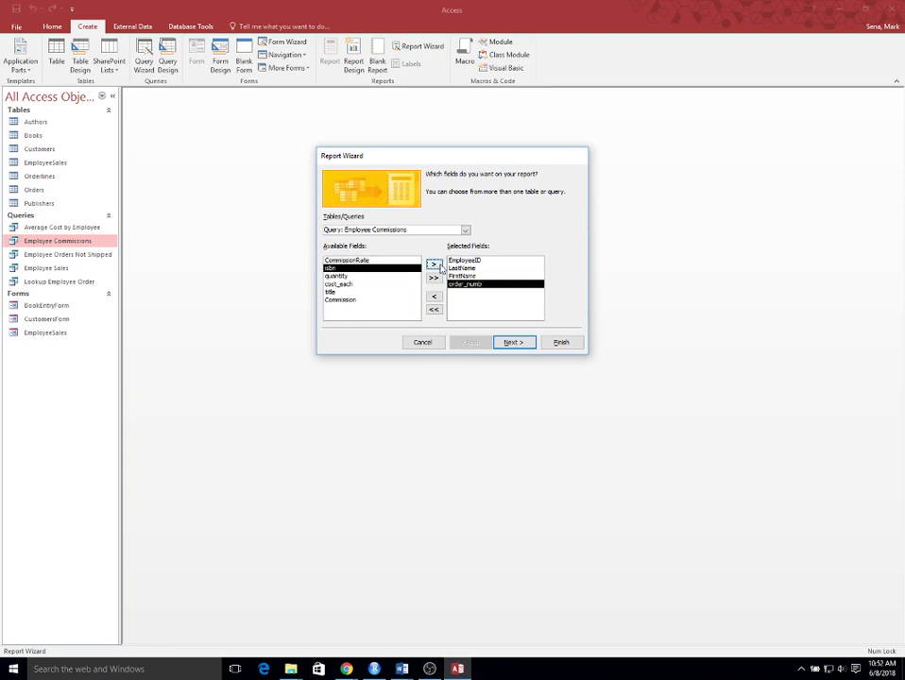
{"action": "left_click", "coordinate": [438, 267]}
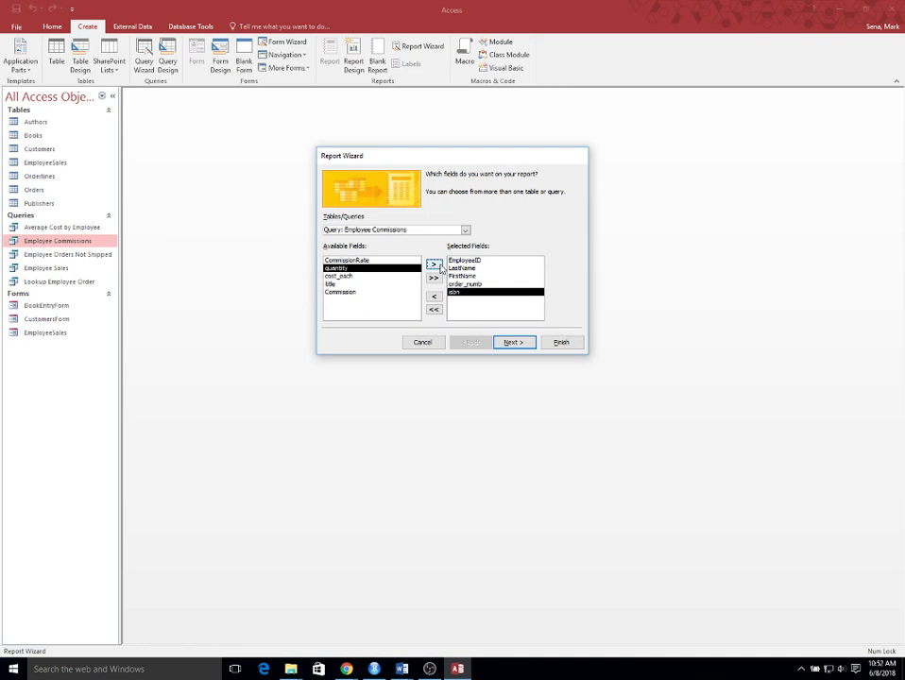
{"action": "left_click", "coordinate": [351, 283]}
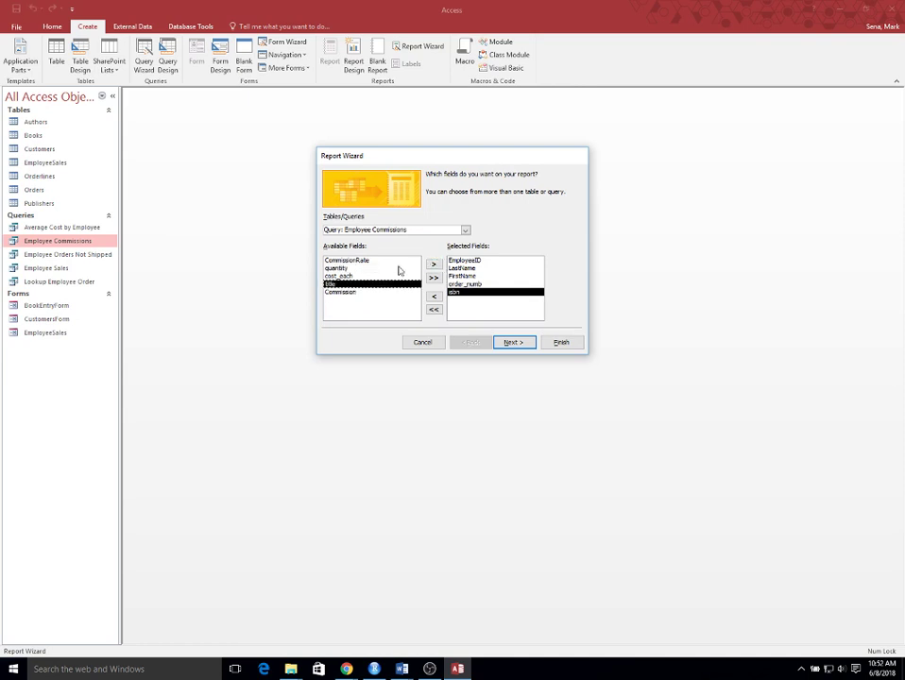
{"action": "left_click", "coordinate": [434, 267]}
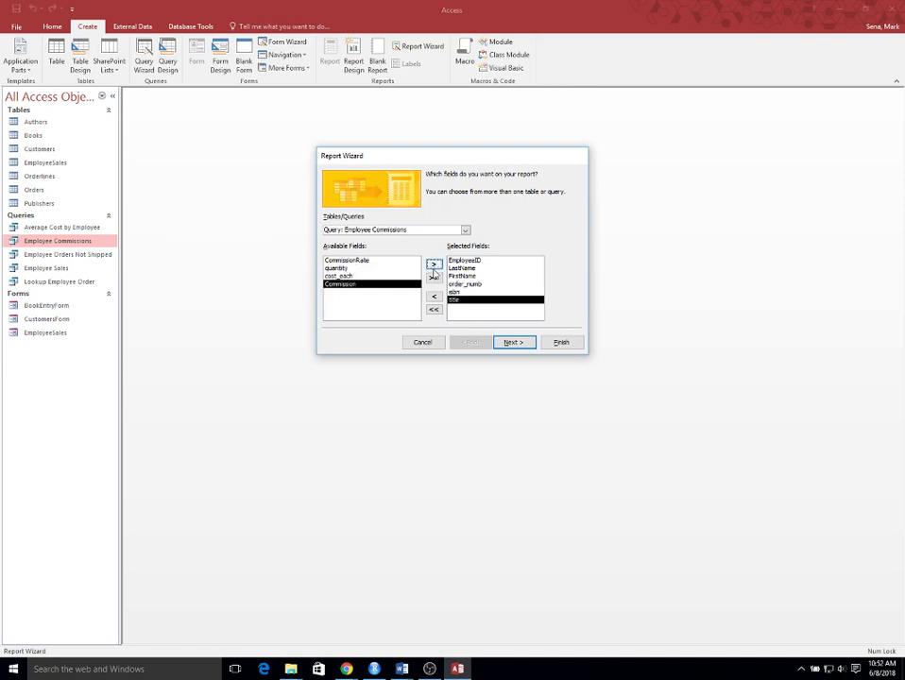
{"action": "left_click", "coordinate": [433, 268]}
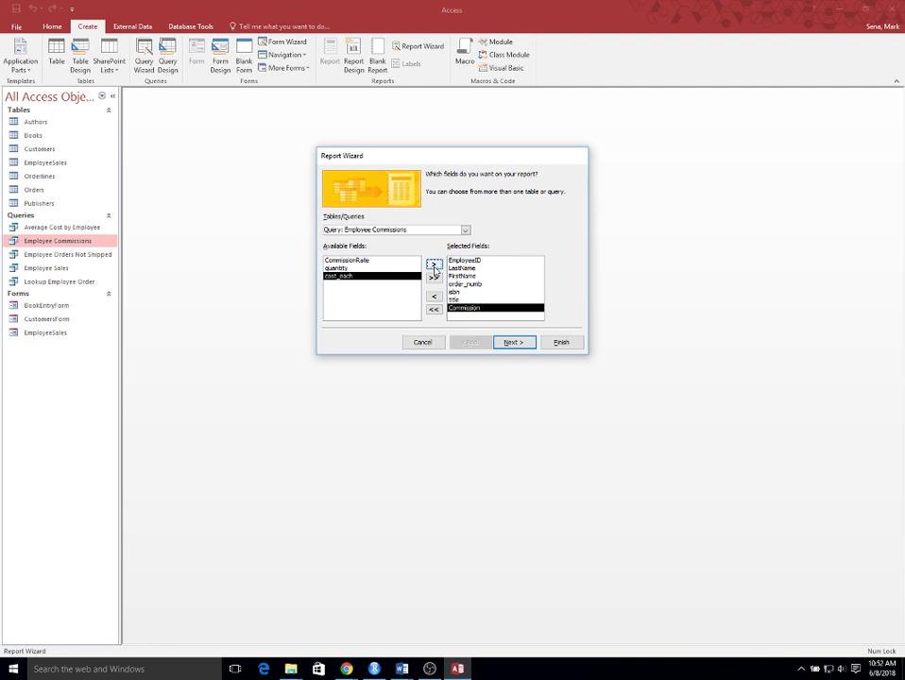
Continue to the report's grouping levels, remove the order_numb grouping and group by EmployeeID instead.
{"action": "left_click", "coordinate": [517, 345]}
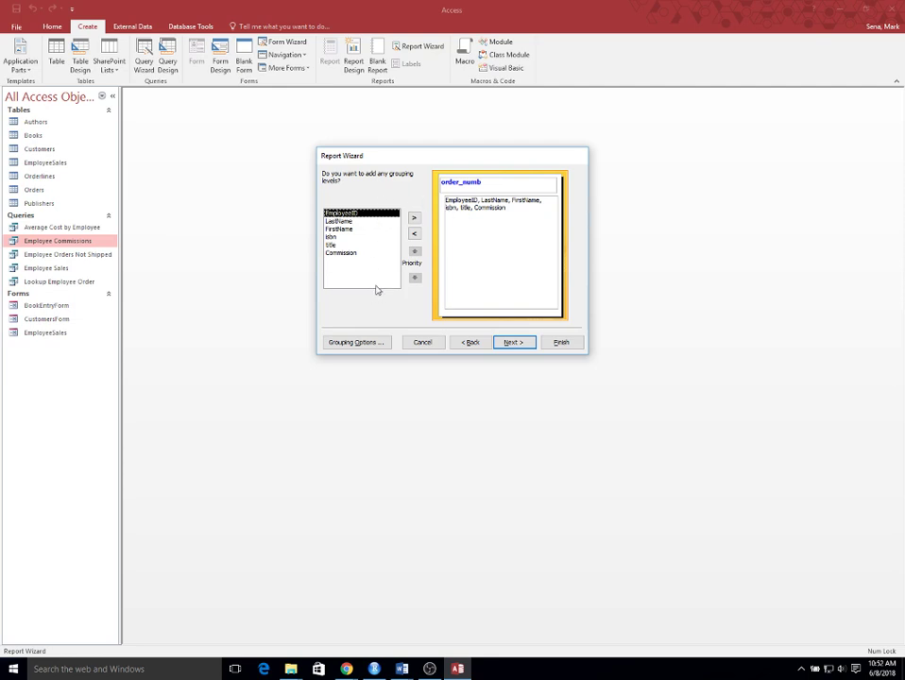
{"action": "left_click", "coordinate": [413, 234]}
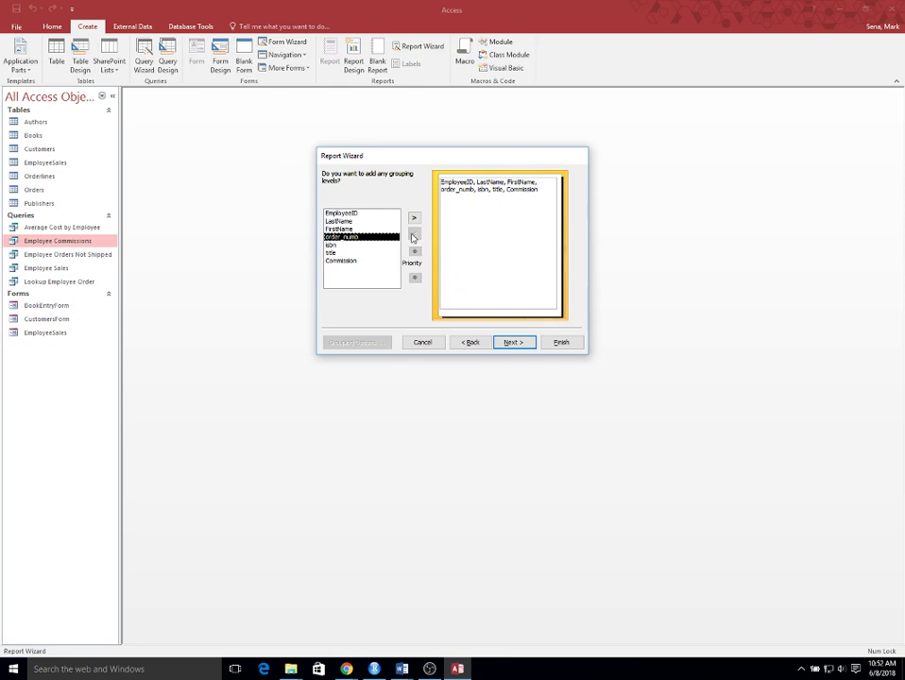
{"action": "left_click", "coordinate": [332, 214]}
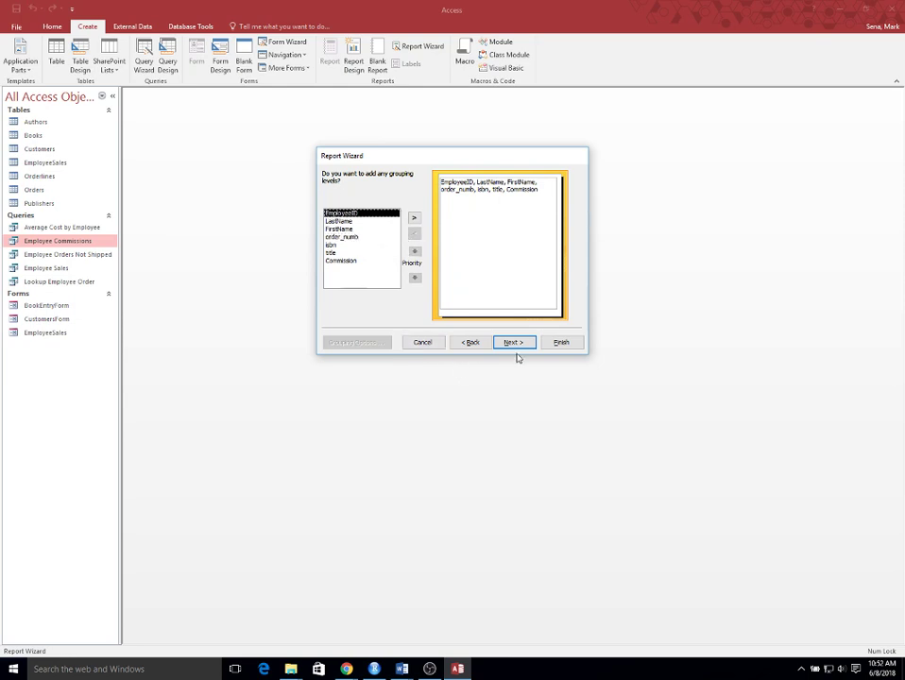
{"action": "left_click", "coordinate": [413, 218]}
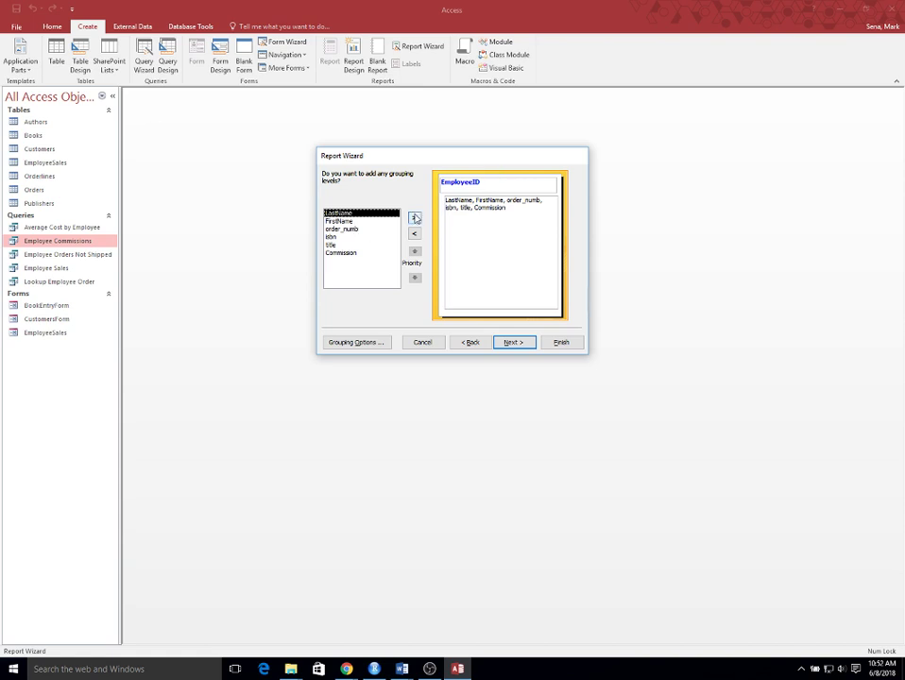
{"action": "left_click", "coordinate": [414, 219]}
{"action": "left_click", "coordinate": [414, 219]}
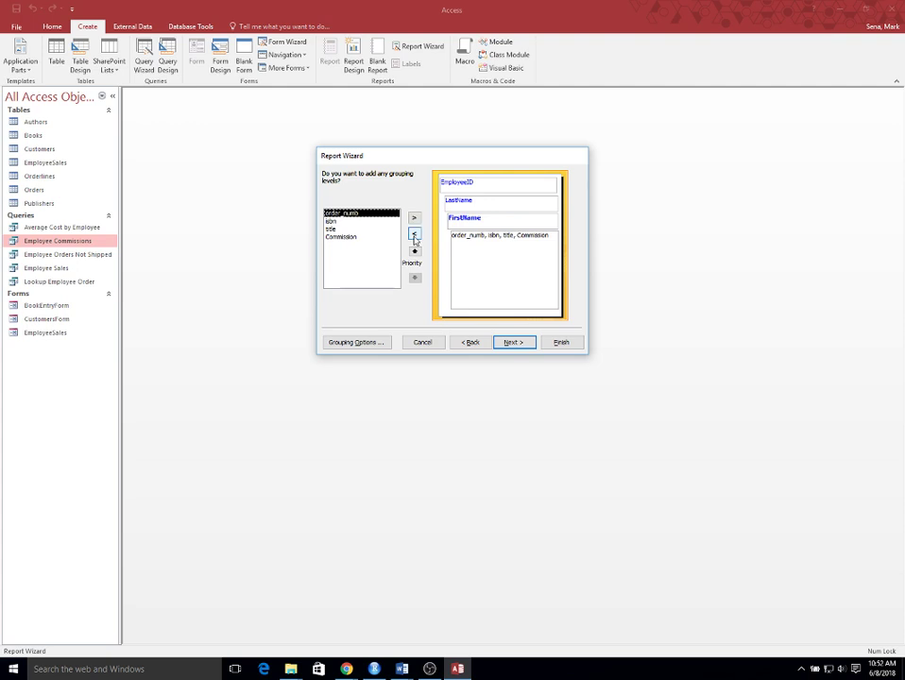
{"action": "left_click", "coordinate": [414, 234]}
{"action": "left_click", "coordinate": [414, 235]}
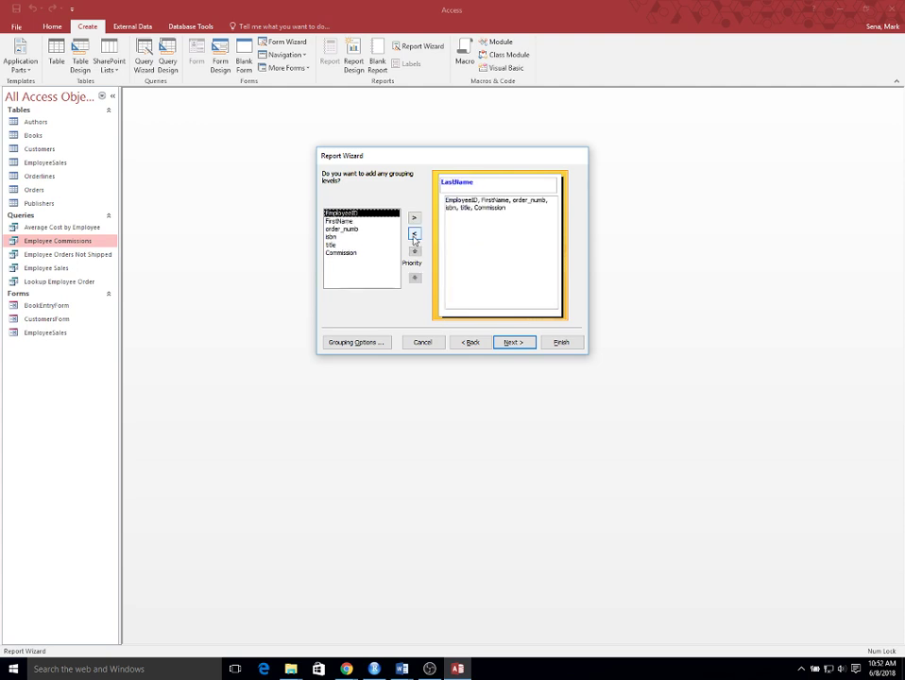
{"action": "left_click", "coordinate": [414, 236]}
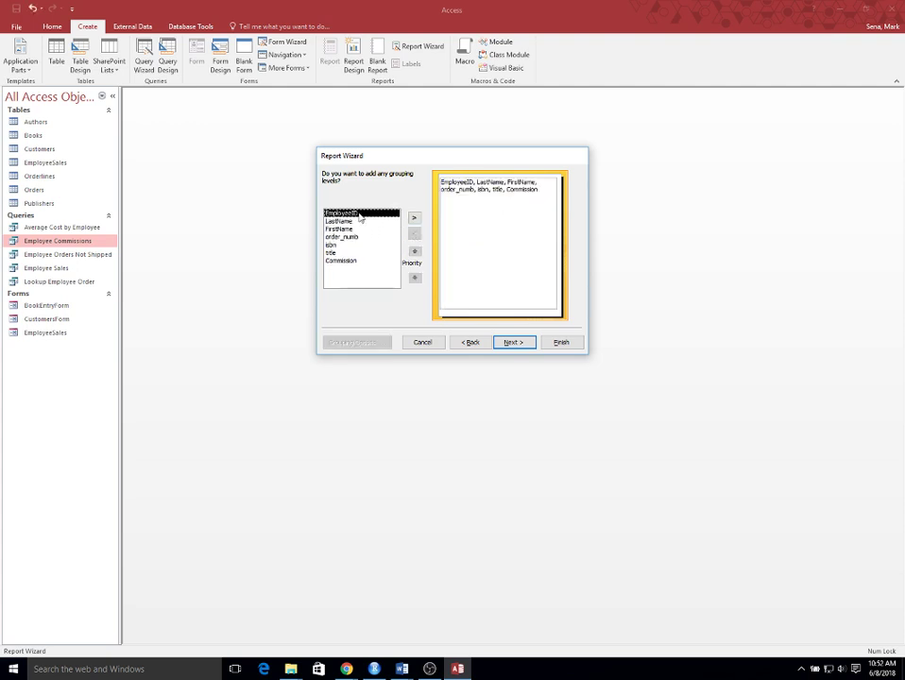
{"action": "left_click", "coordinate": [413, 218]}
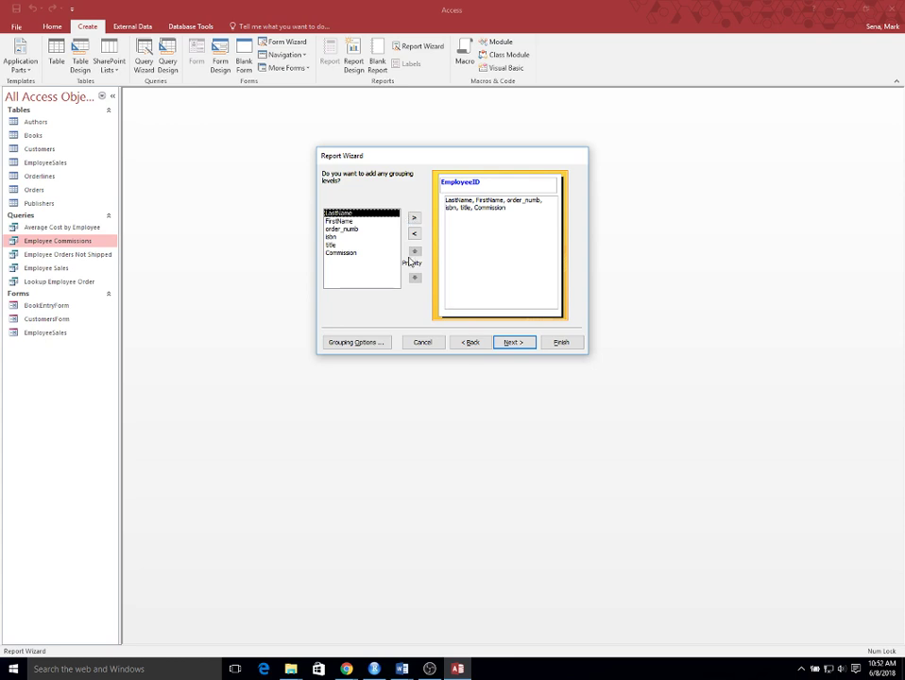
Continue with EmployeeID as the only grouping level and sort the detail records by Commission.
{"action": "left_click", "coordinate": [516, 343]}
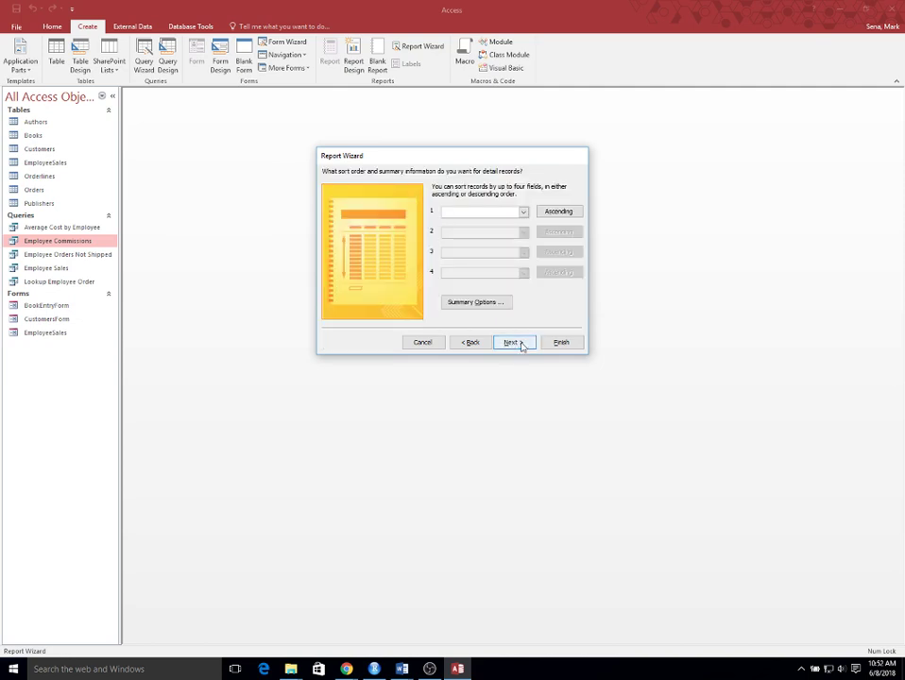
{"action": "left_click", "coordinate": [524, 213]}
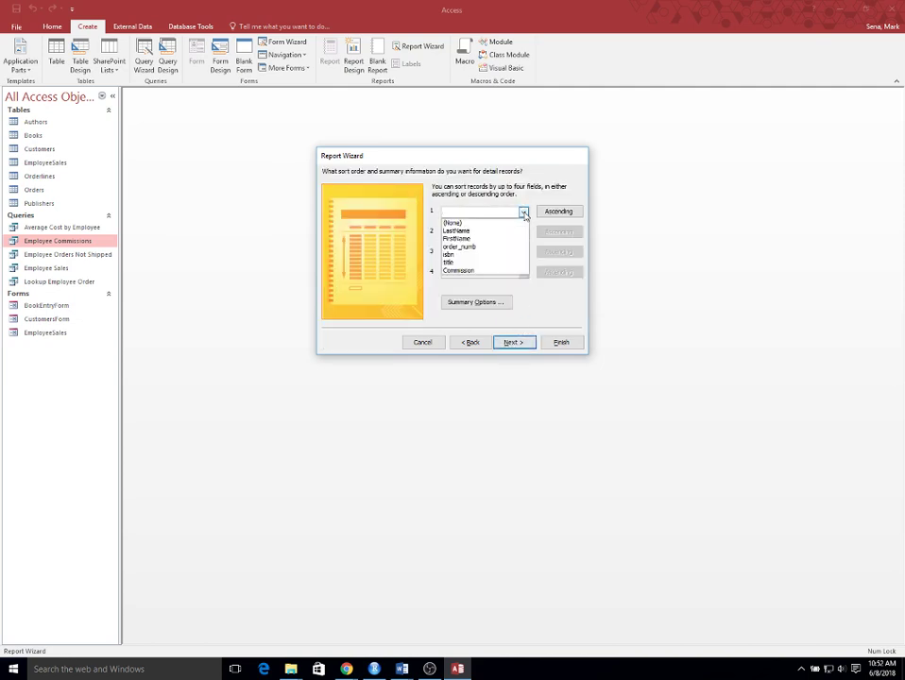
{"action": "left_click", "coordinate": [479, 271]}
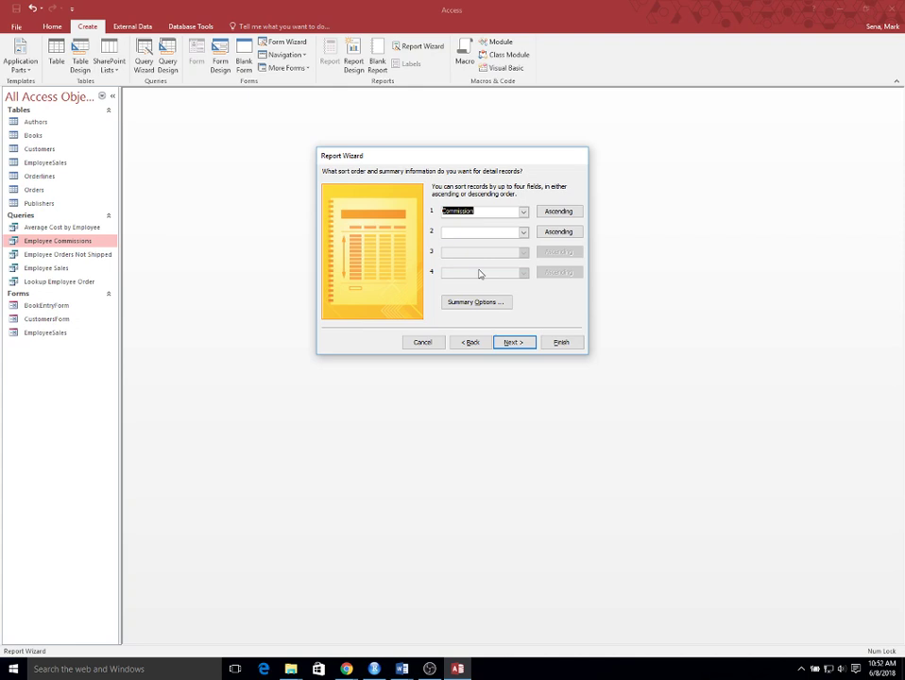
Keep the stepped portrait layout, finish the report with the title Employee Commissions Report, and maximize its preview.
{"action": "left_click", "coordinate": [513, 342]}
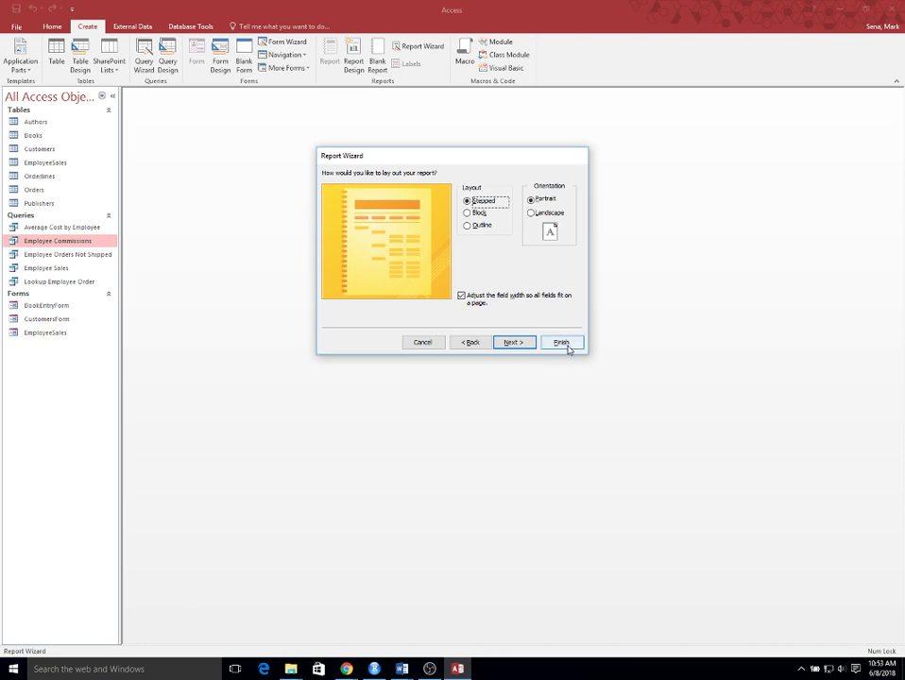
{"action": "left_click", "coordinate": [513, 343]}
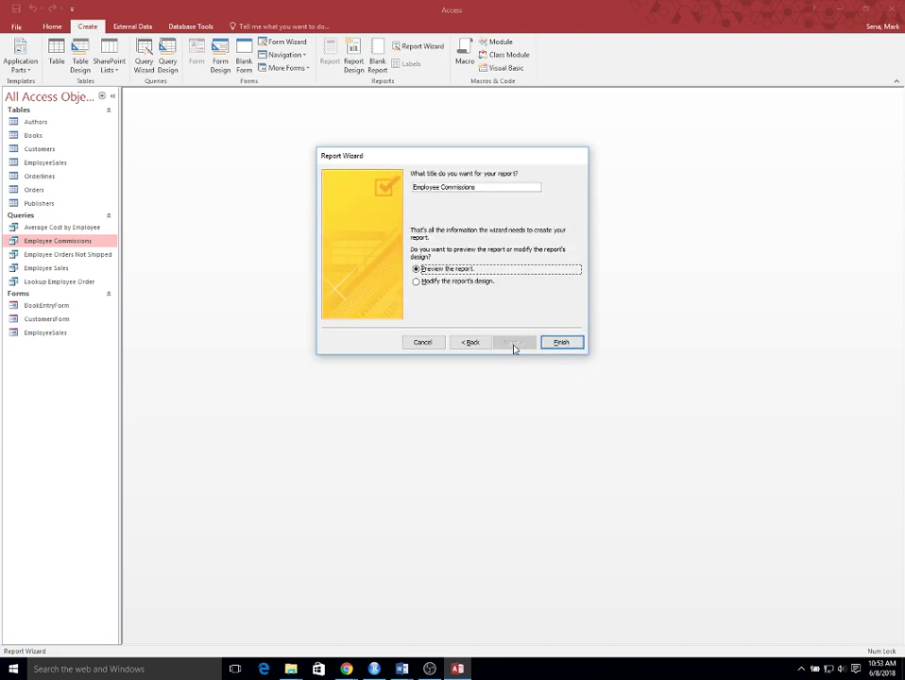
{"action": "left_click", "coordinate": [483, 188]}
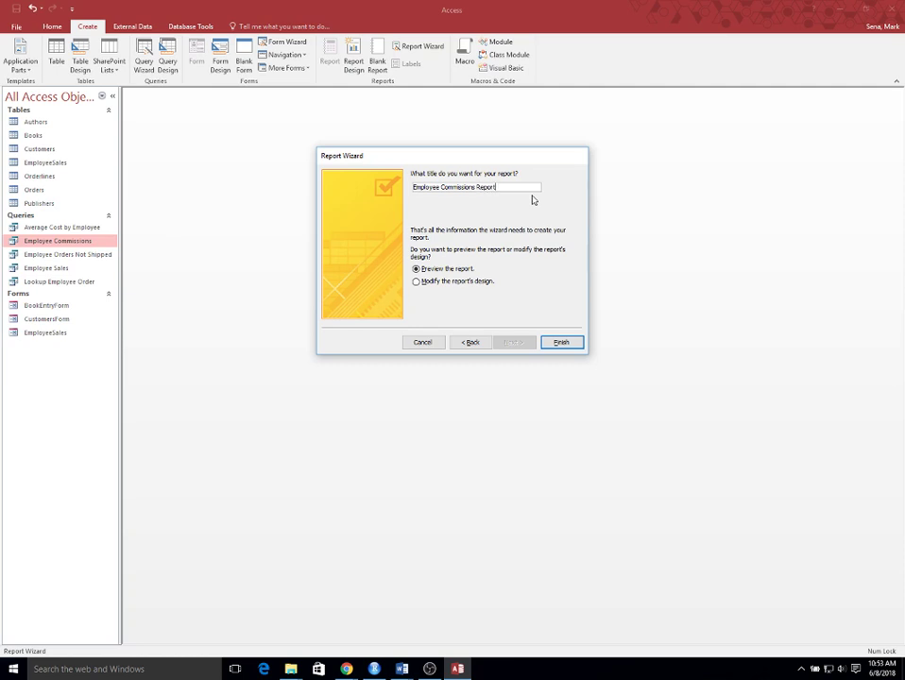
{"action": "left_click", "coordinate": [573, 343]}
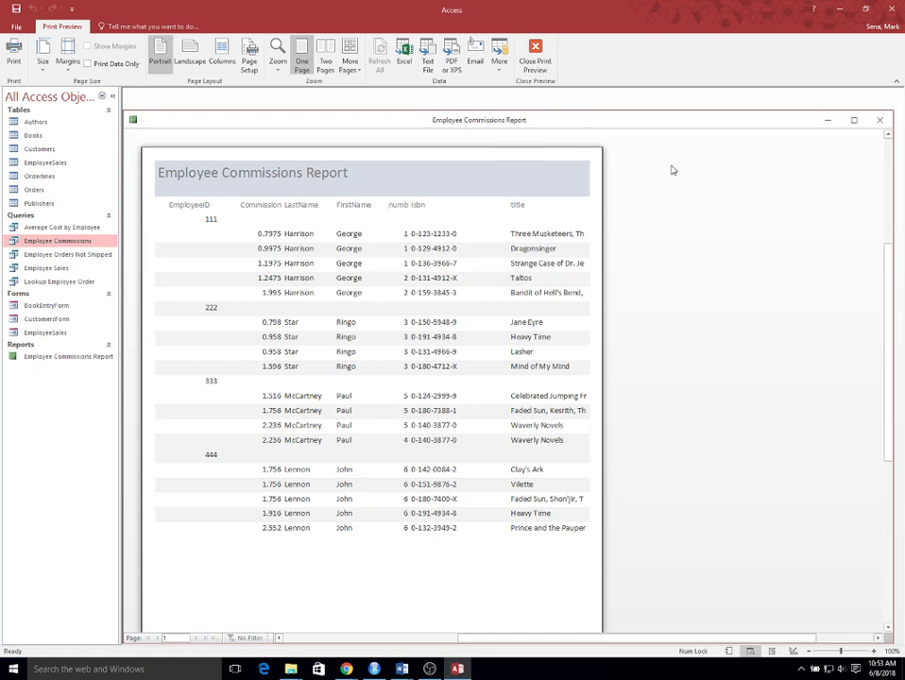
{"action": "left_click", "coordinate": [852, 119]}
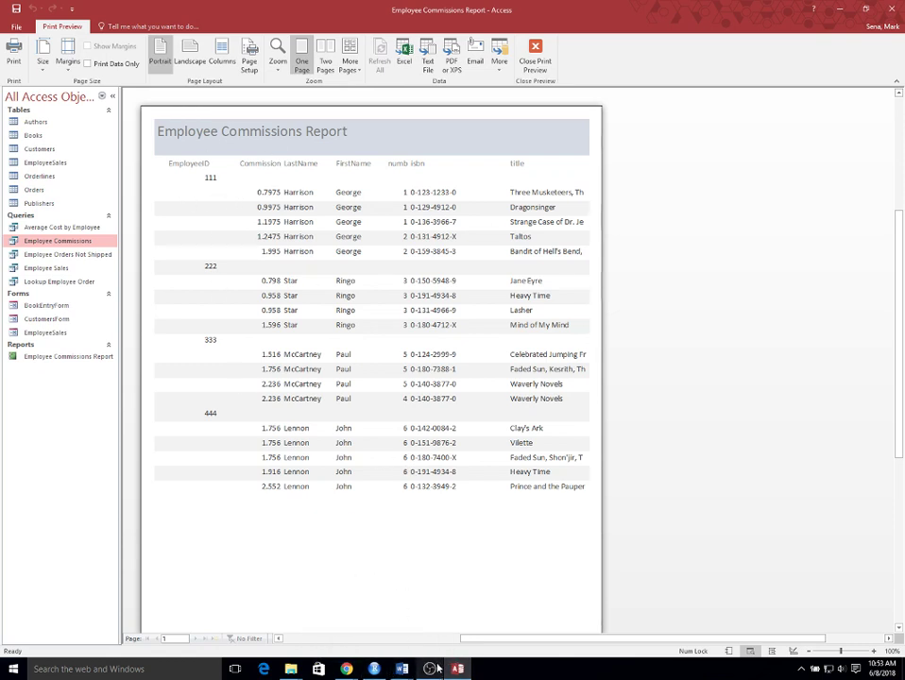
Check the activity 11 sorting, centering and heading requirements in the Word document and return to Access.
{"action": "mouse_move", "coordinate": [398, 669]}
{"action": "left_click", "coordinate": [505, 632]}
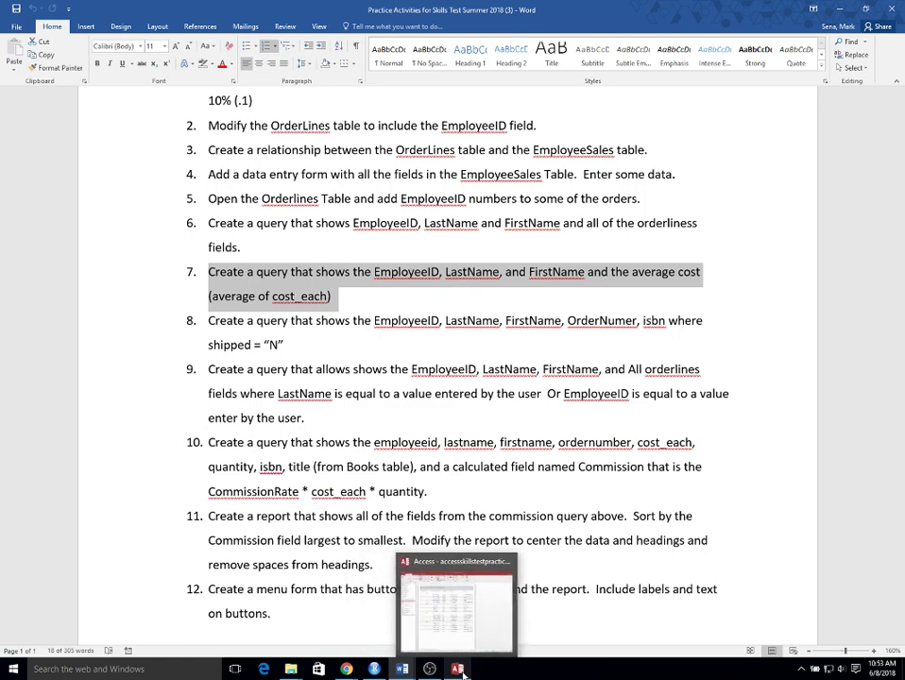
{"action": "left_click", "coordinate": [463, 609]}
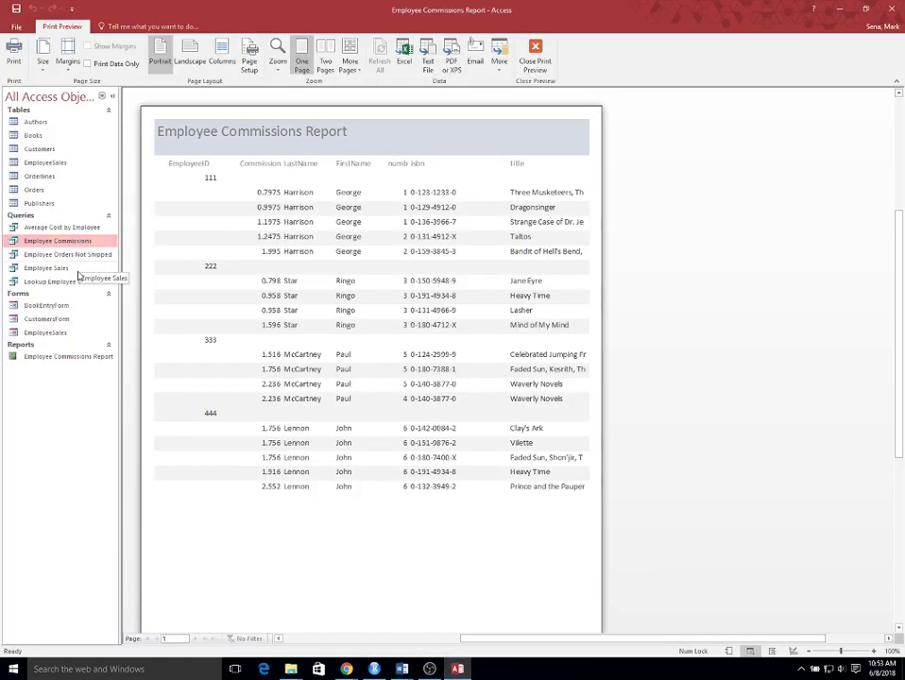
Open Employee Commissions Report in Design View and reword the page header labels as Employee ID, Last Name and First Name.
{"action": "right_click", "coordinate": [77, 356]}
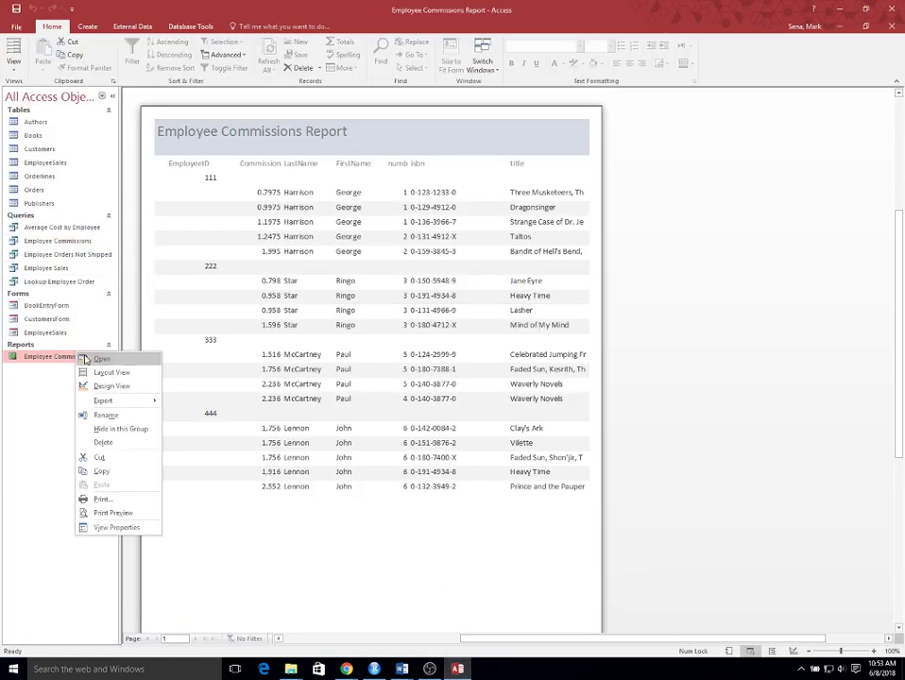
{"action": "left_click", "coordinate": [117, 386]}
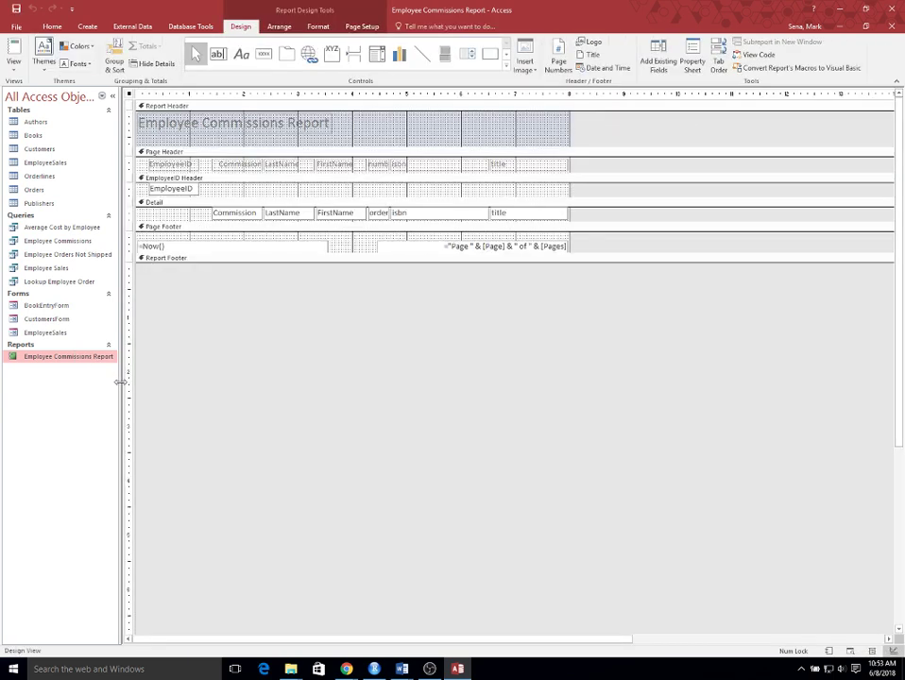
{"action": "left_click", "coordinate": [195, 166]}
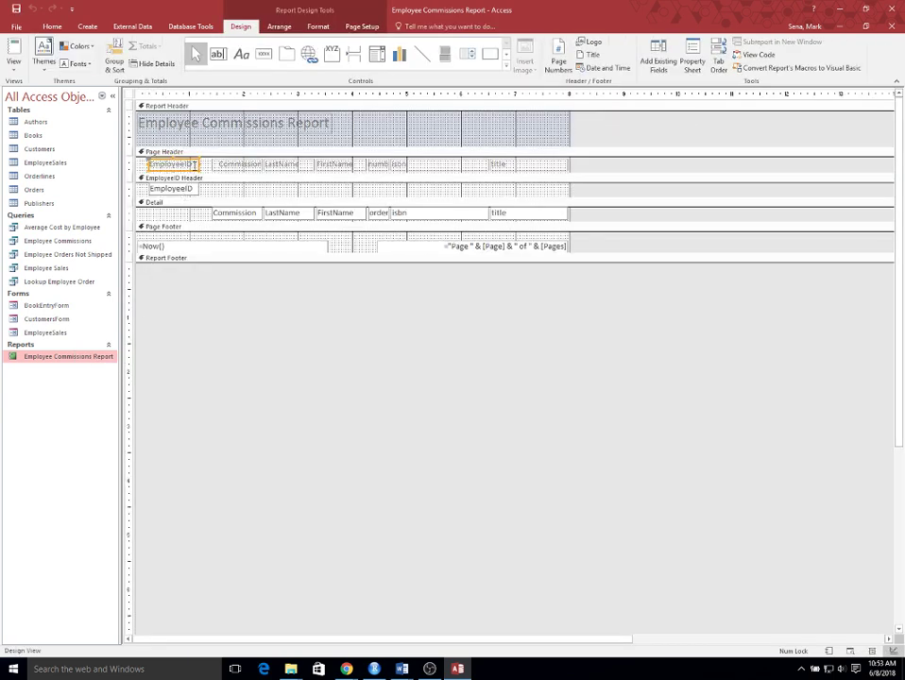
{"action": "left_click", "coordinate": [186, 166]}
{"action": "key", "text": "Return"}
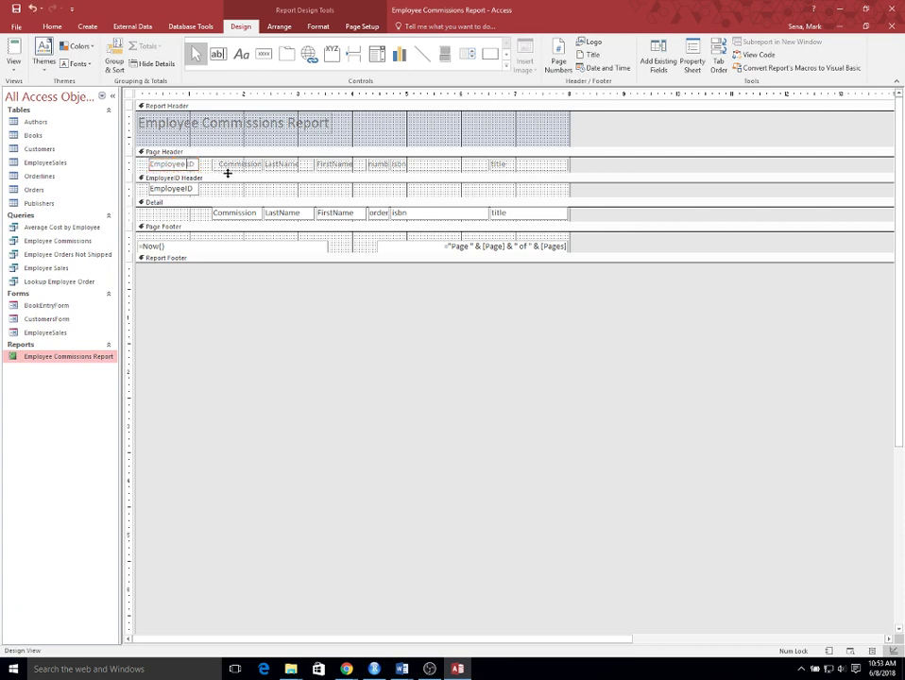
{"action": "left_click", "coordinate": [277, 164]}
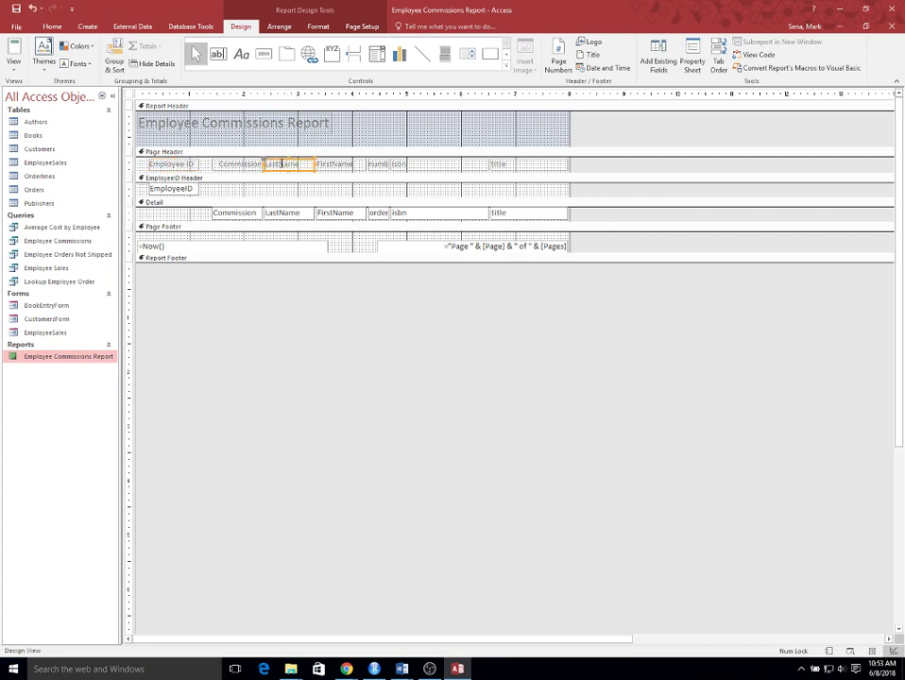
{"action": "left_click", "coordinate": [280, 164]}
{"action": "left_click", "coordinate": [348, 165]}
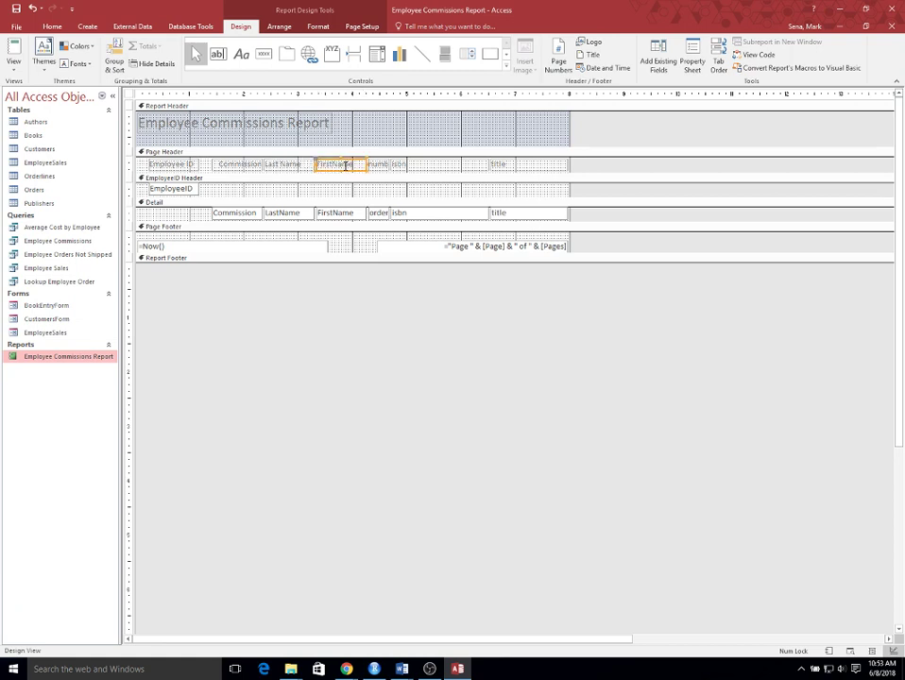
{"action": "left_click", "coordinate": [334, 164]}
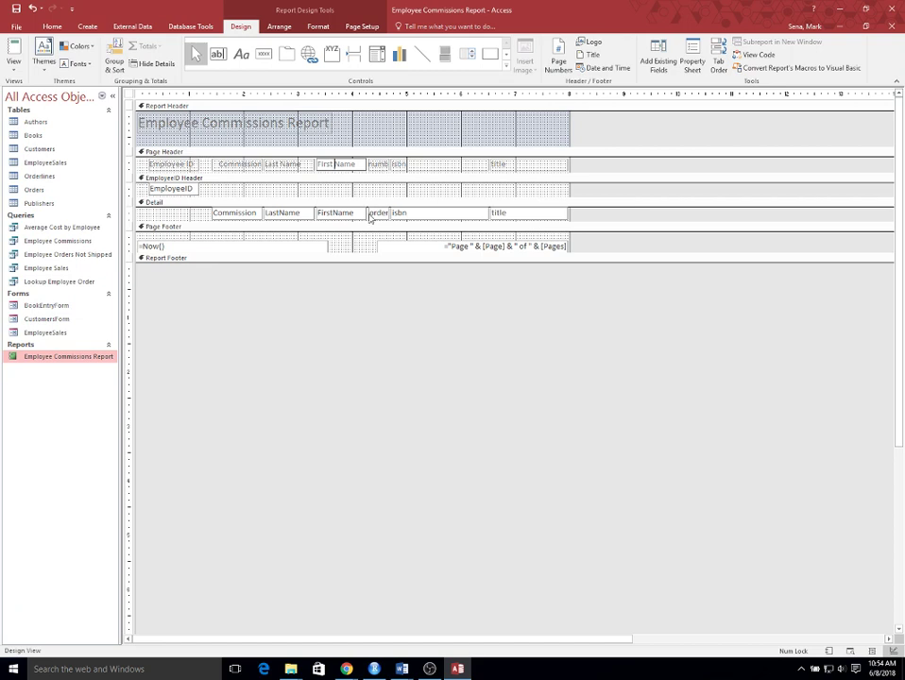
Center the text of the Employee ID heading in the page header.
{"action": "left_click", "coordinate": [175, 189]}
{"action": "left_click", "coordinate": [185, 189]}
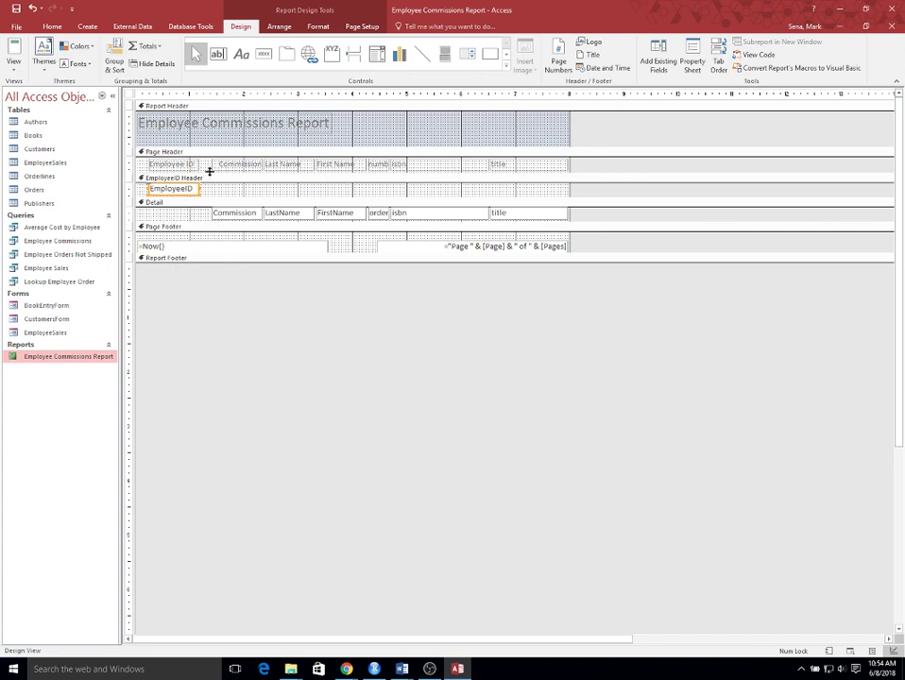
{"action": "left_click", "coordinate": [191, 196]}
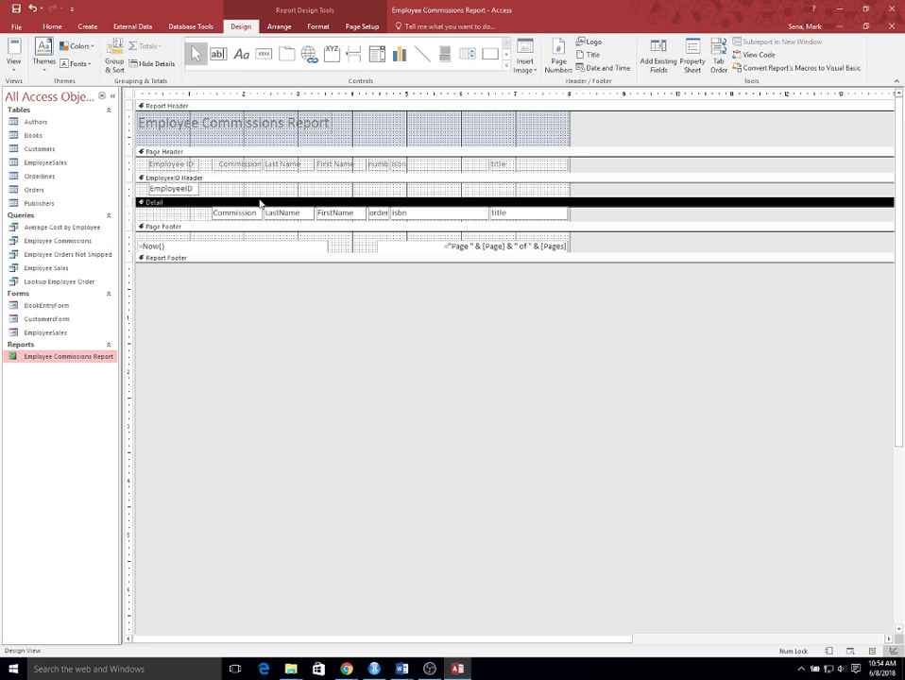
{"action": "left_click", "coordinate": [188, 189]}
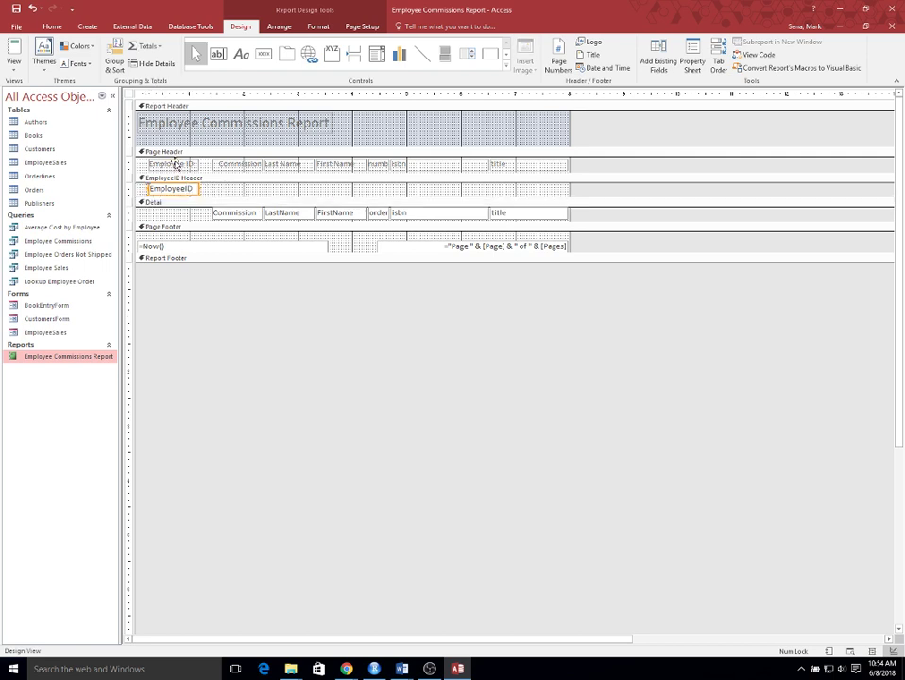
{"action": "left_click", "coordinate": [176, 165]}
{"action": "left_click", "coordinate": [52, 26]}
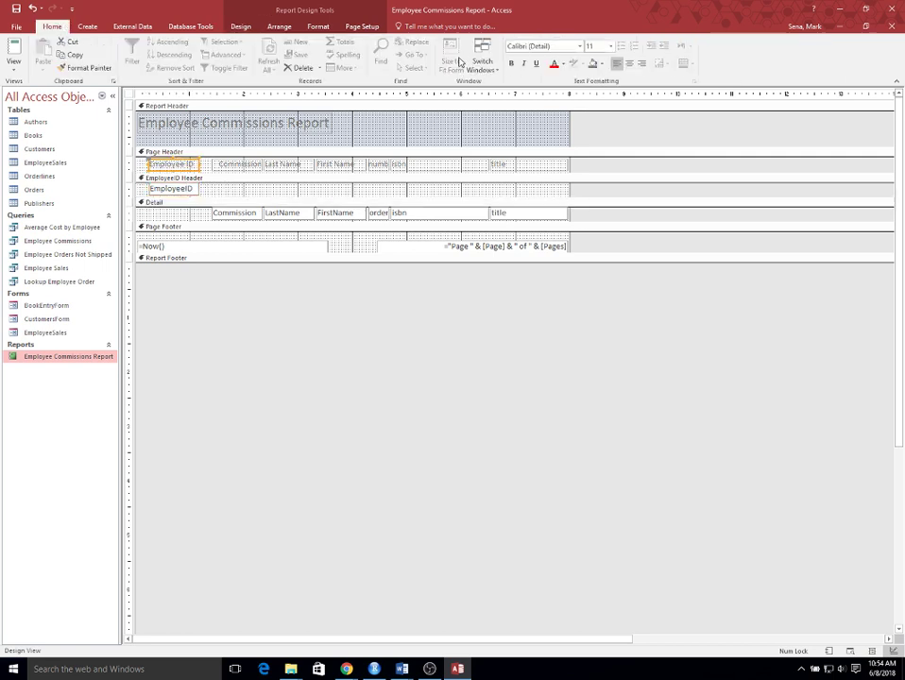
{"action": "left_click", "coordinate": [629, 64]}
Center the Commission, Last Name and First Name headings in the page header.
{"action": "left_click", "coordinate": [241, 164]}
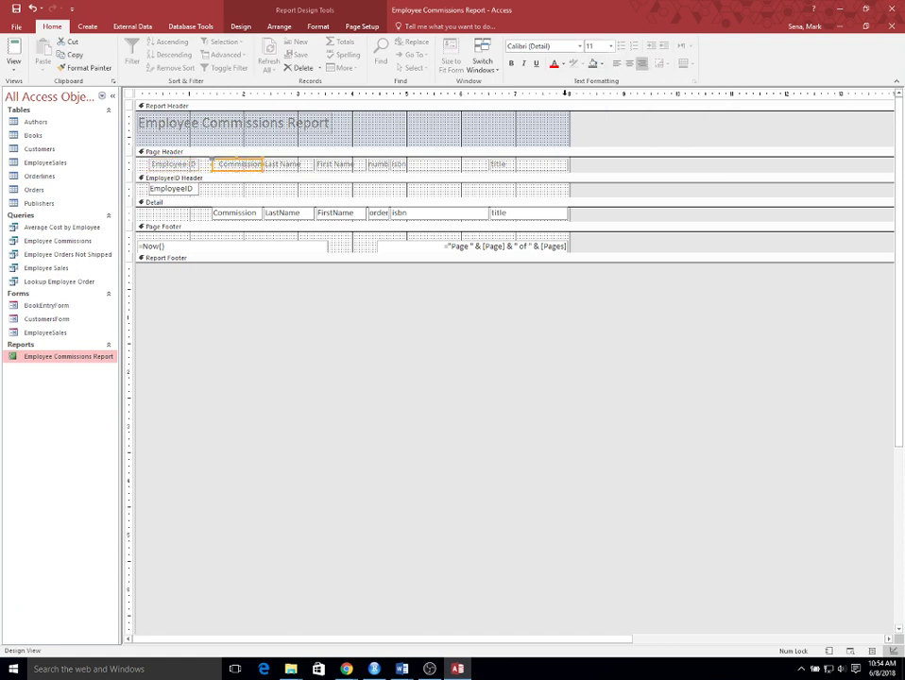
{"action": "left_click", "coordinate": [629, 63]}
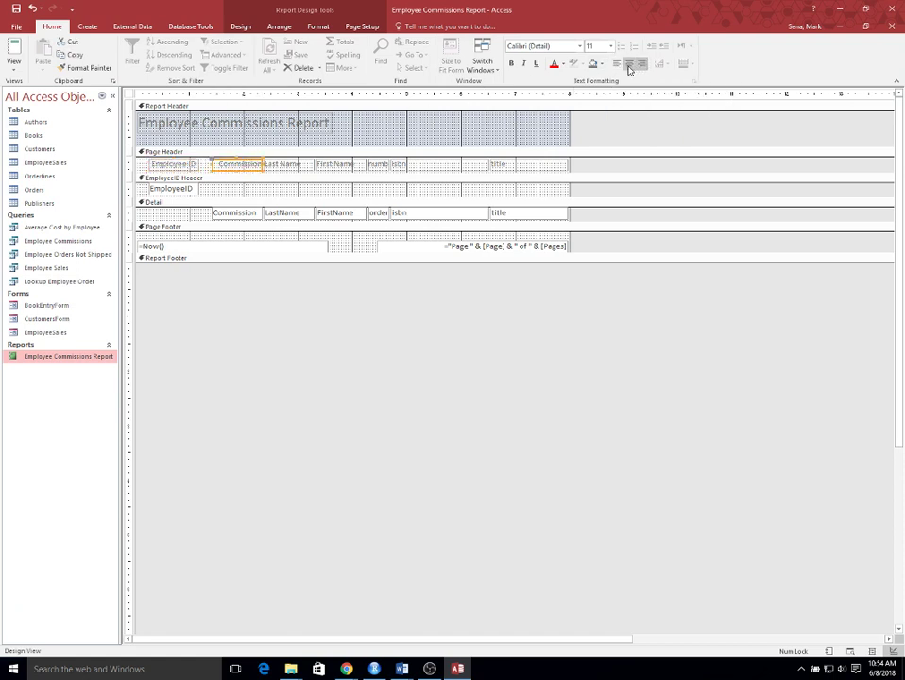
{"action": "left_click", "coordinate": [299, 167]}
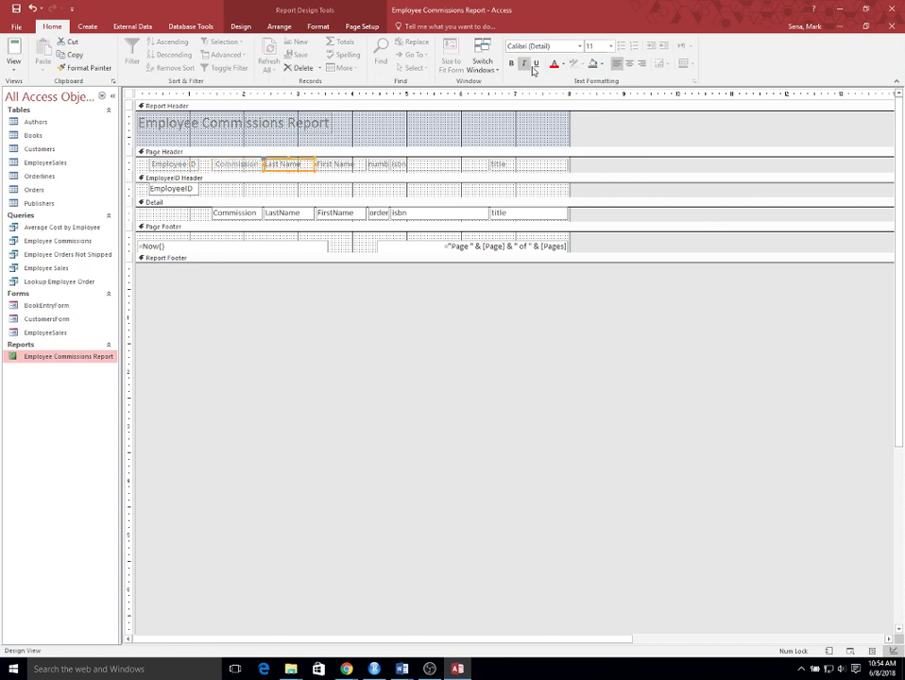
{"action": "left_click", "coordinate": [628, 63]}
{"action": "left_click", "coordinate": [336, 165]}
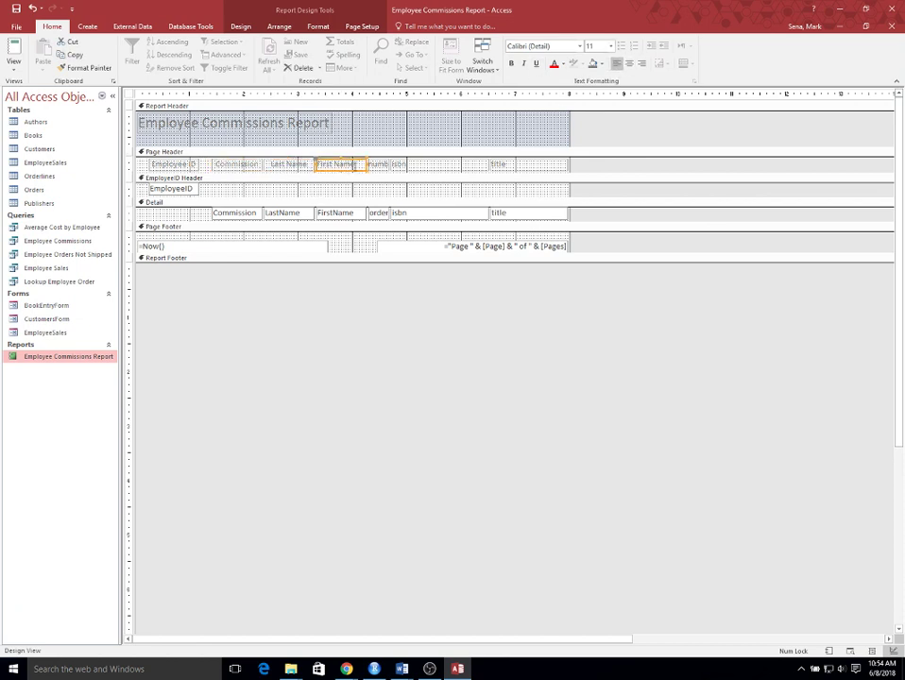
{"action": "left_click", "coordinate": [629, 63]}
Center the order_numb, isbn and title headings in the page header.
{"action": "left_click", "coordinate": [380, 166]}
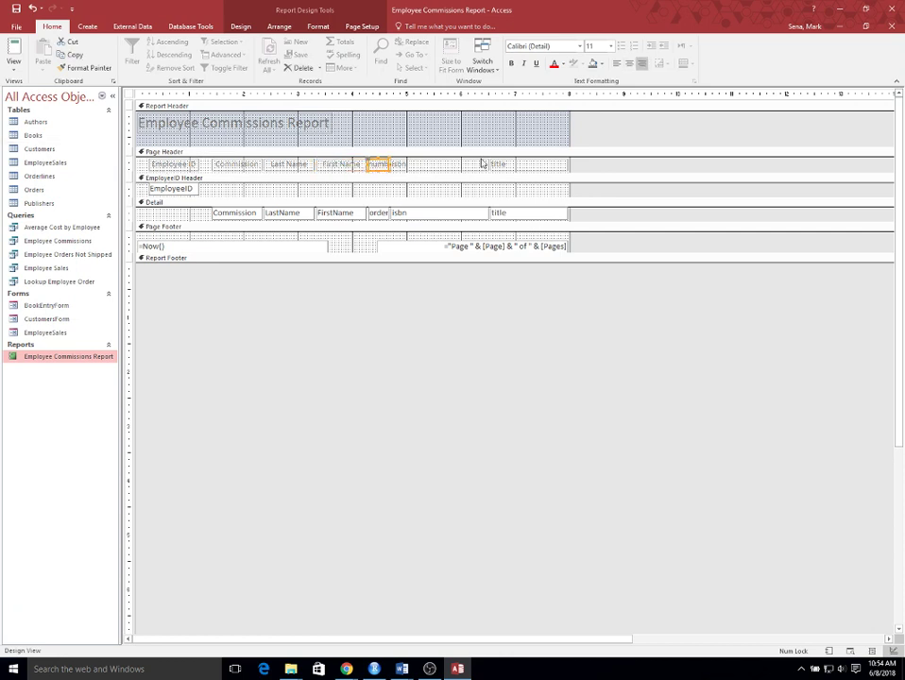
{"action": "left_click", "coordinate": [626, 65]}
{"action": "left_click", "coordinate": [433, 166]}
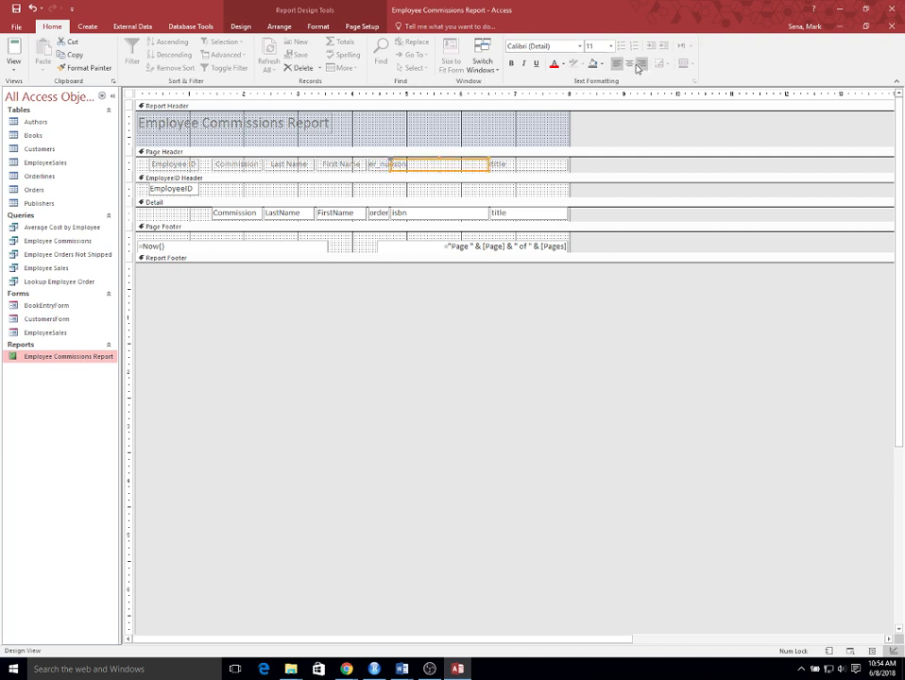
{"action": "key", "text": "ctrl+e"}
{"action": "left_click", "coordinate": [526, 166]}
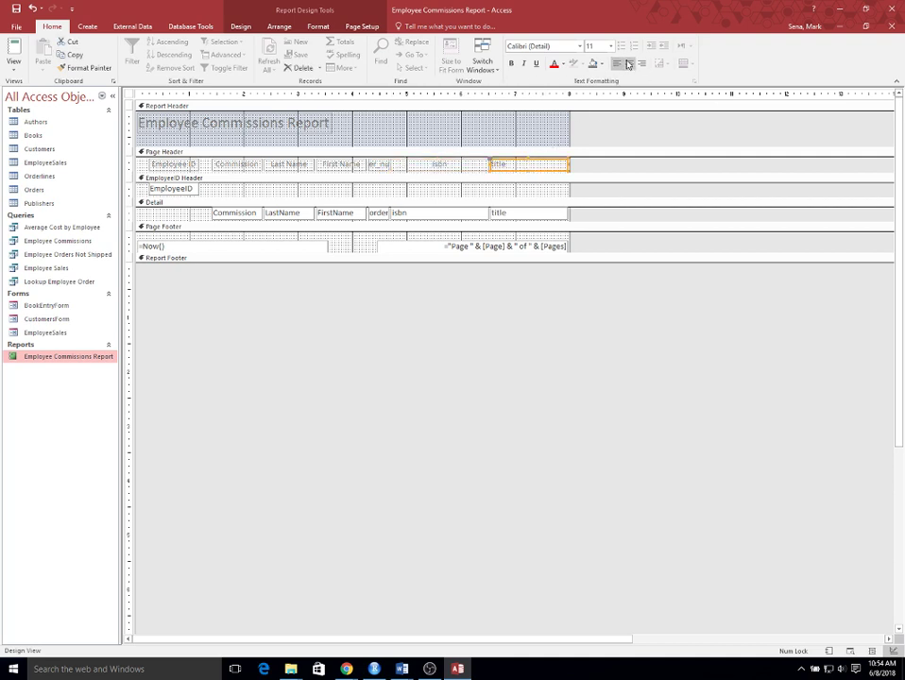
{"action": "key", "text": "ctrl+e"}
Center the EmployeeID field in its group header and the Commission and LastName fields in the Detail section.
{"action": "left_click", "coordinate": [192, 191]}
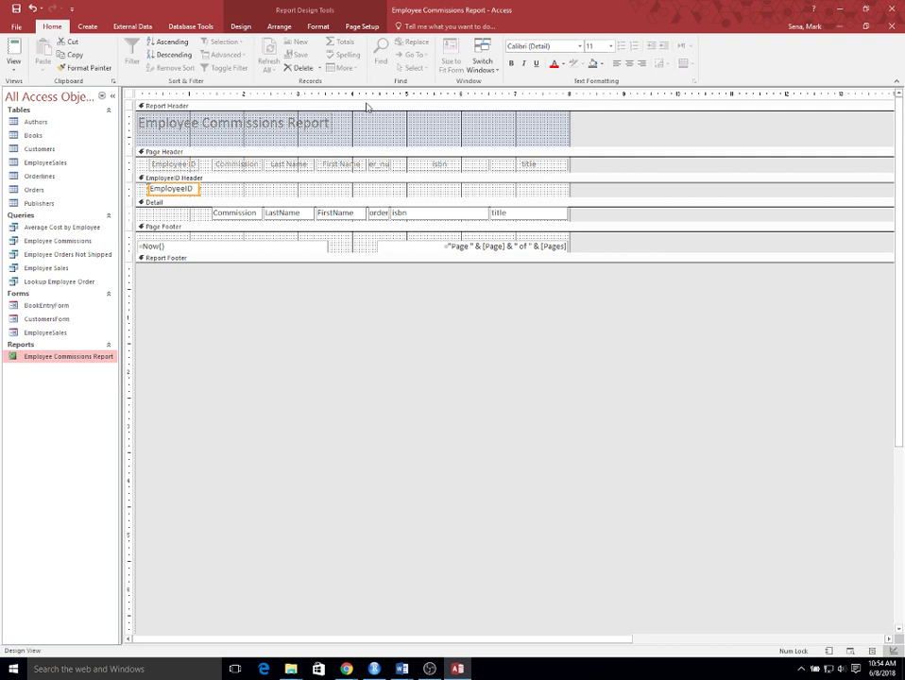
{"action": "left_click", "coordinate": [628, 66]}
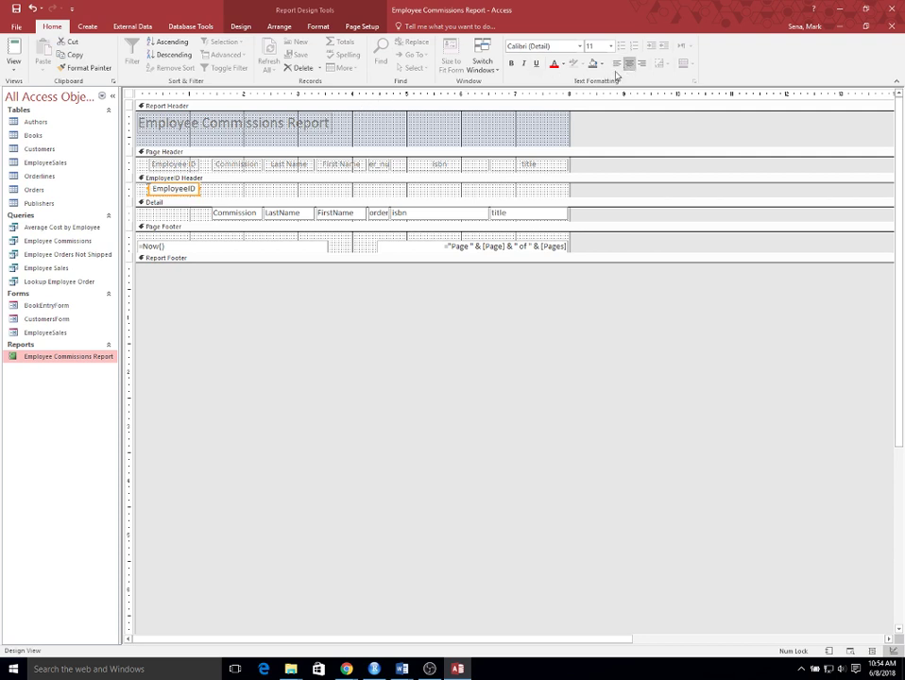
{"action": "left_click", "coordinate": [245, 218]}
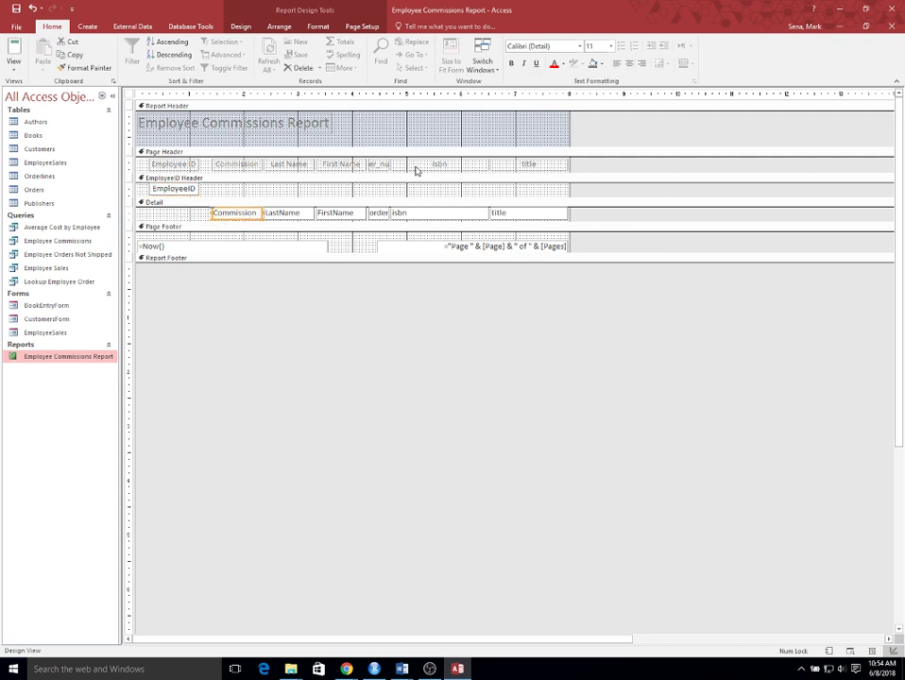
{"action": "left_click", "coordinate": [626, 65]}
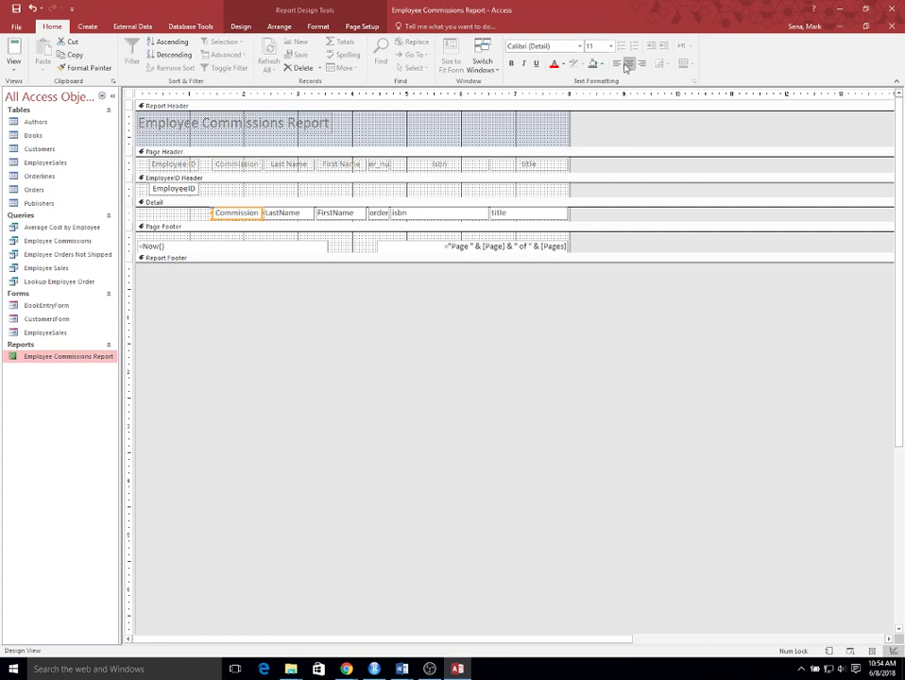
{"action": "left_click", "coordinate": [297, 216]}
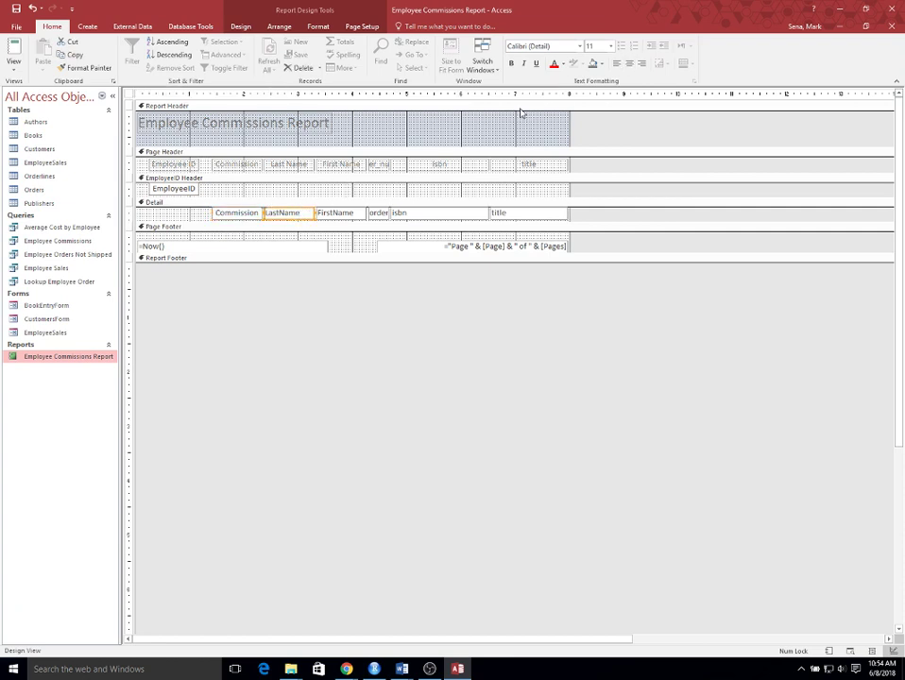
{"action": "left_click", "coordinate": [629, 63]}
Center the FirstName, order_numb and isbn fields in the Detail section.
{"action": "left_click", "coordinate": [349, 216]}
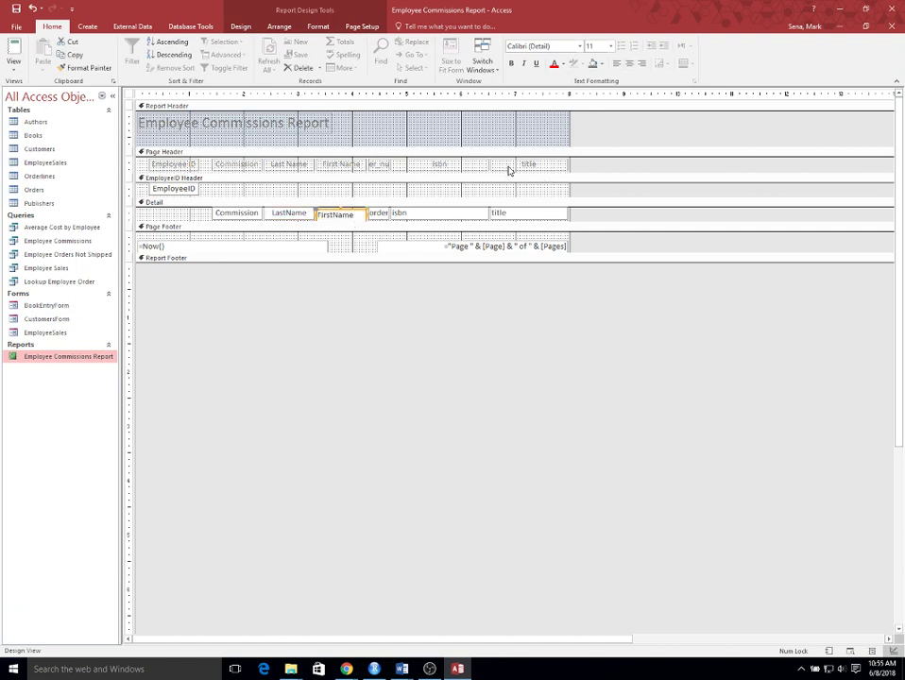
{"action": "left_click", "coordinate": [631, 64]}
{"action": "left_click", "coordinate": [380, 215]}
{"action": "left_click", "coordinate": [35, 9]}
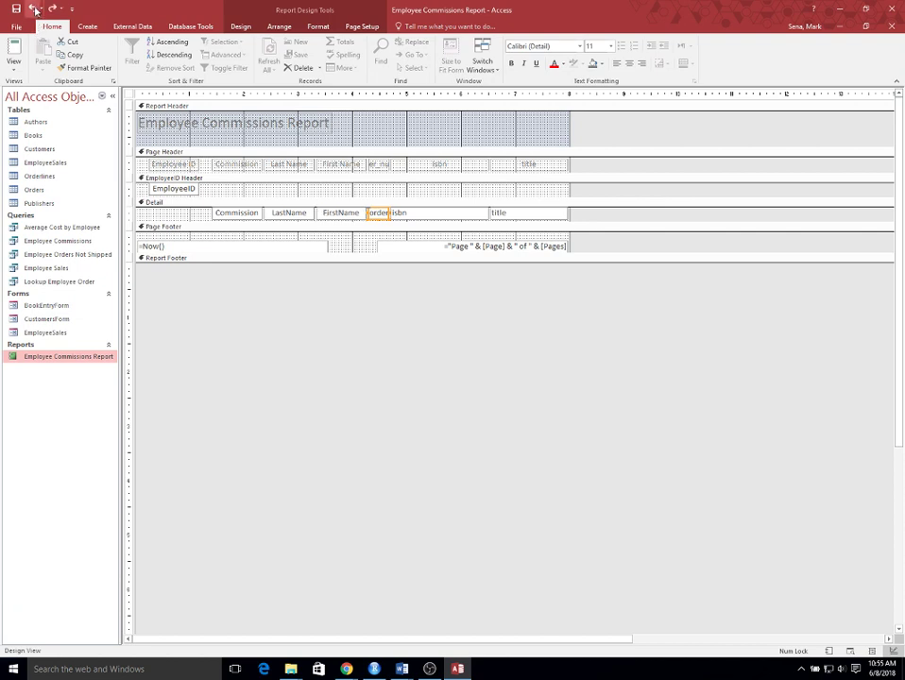
{"action": "left_click", "coordinate": [347, 217]}
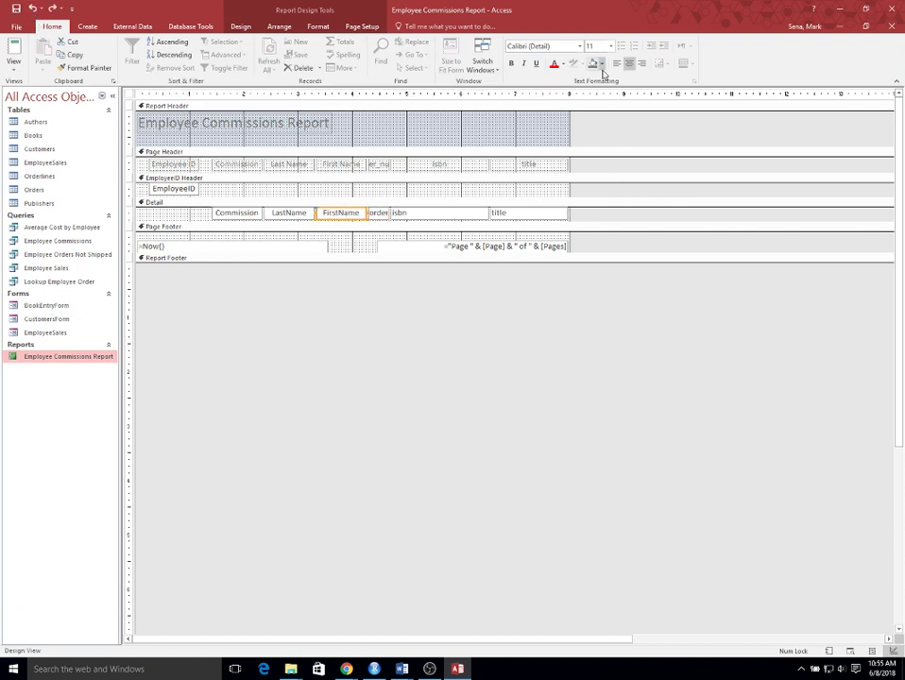
{"action": "left_click", "coordinate": [380, 213]}
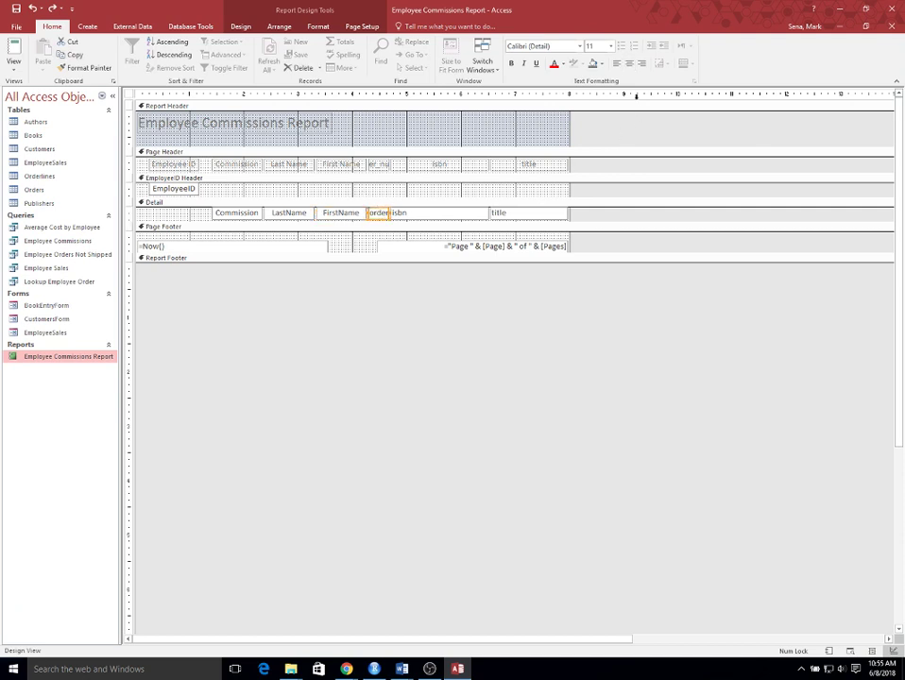
{"action": "left_click", "coordinate": [442, 213]}
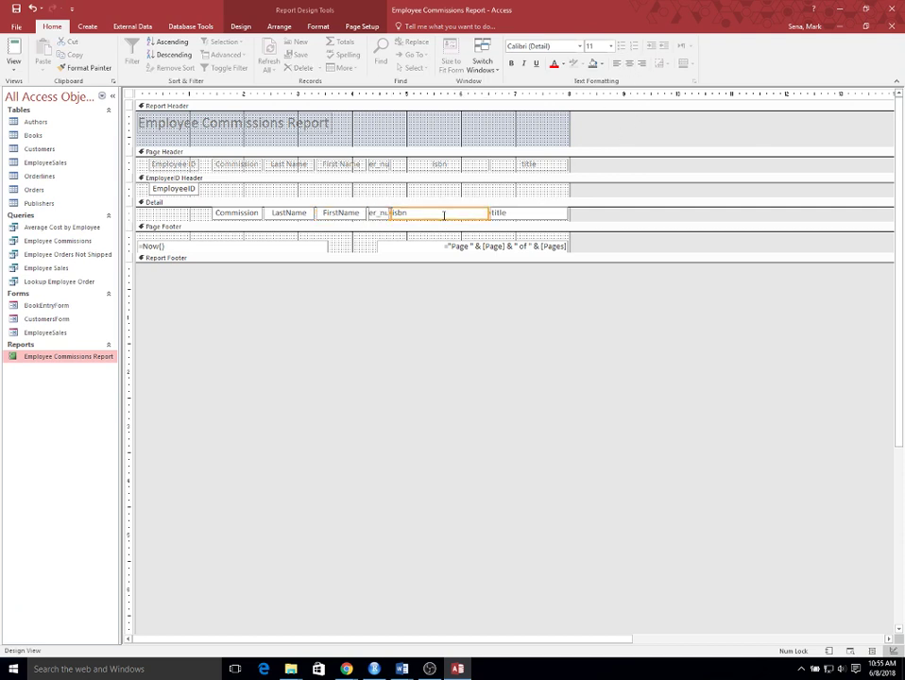
{"action": "left_click", "coordinate": [627, 65]}
{"action": "left_click", "coordinate": [593, 475]}
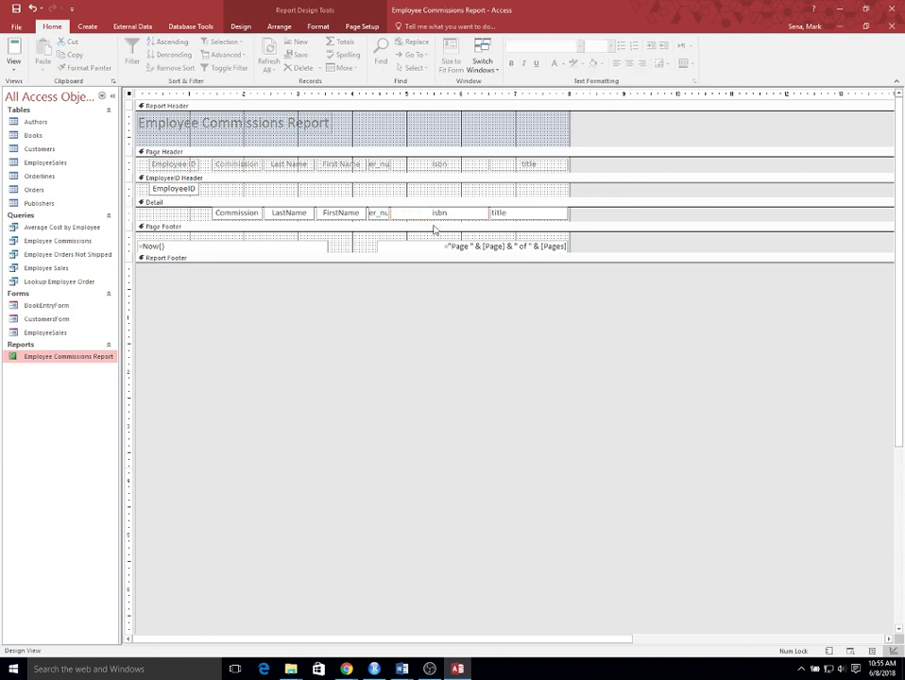
Save and close the report design, and reopen Employee Commissions Report in Report View.
{"action": "left_click", "coordinate": [431, 169]}
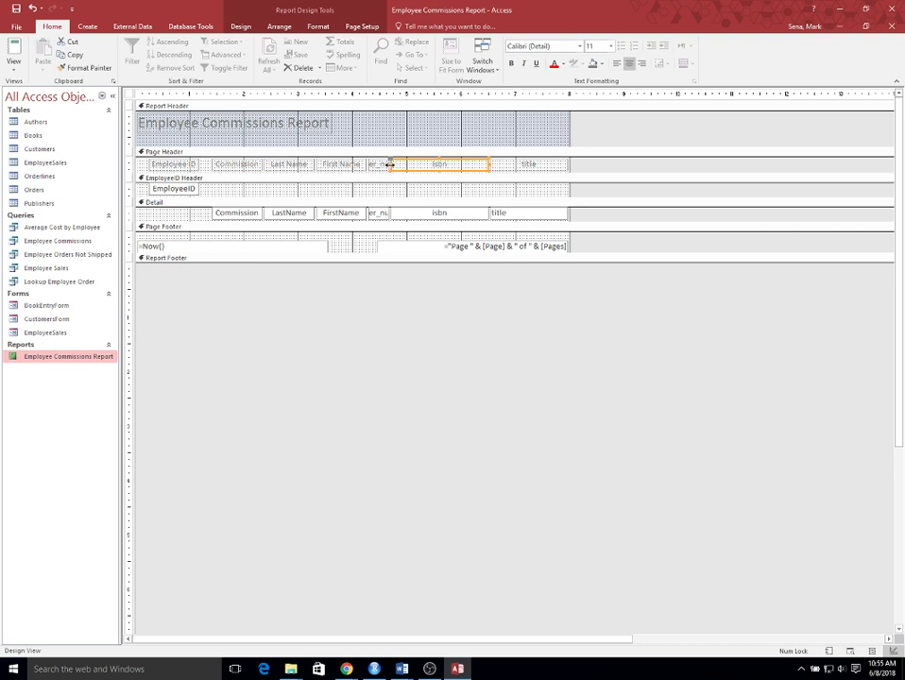
{"action": "left_click", "coordinate": [676, 204]}
{"action": "left_click", "coordinate": [460, 392]}
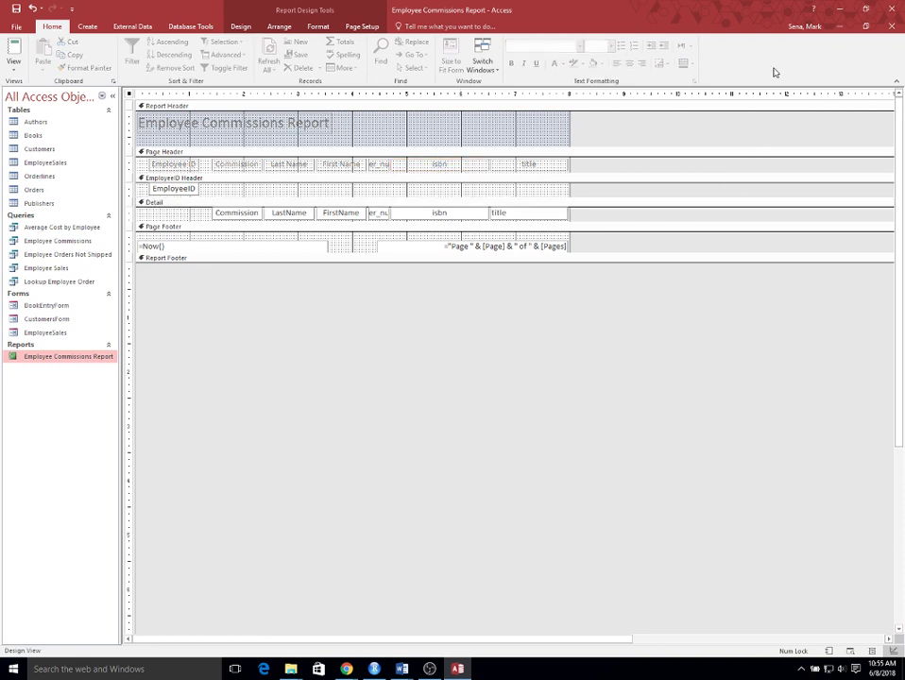
{"action": "left_click", "coordinate": [891, 26]}
{"action": "left_click", "coordinate": [404, 366]}
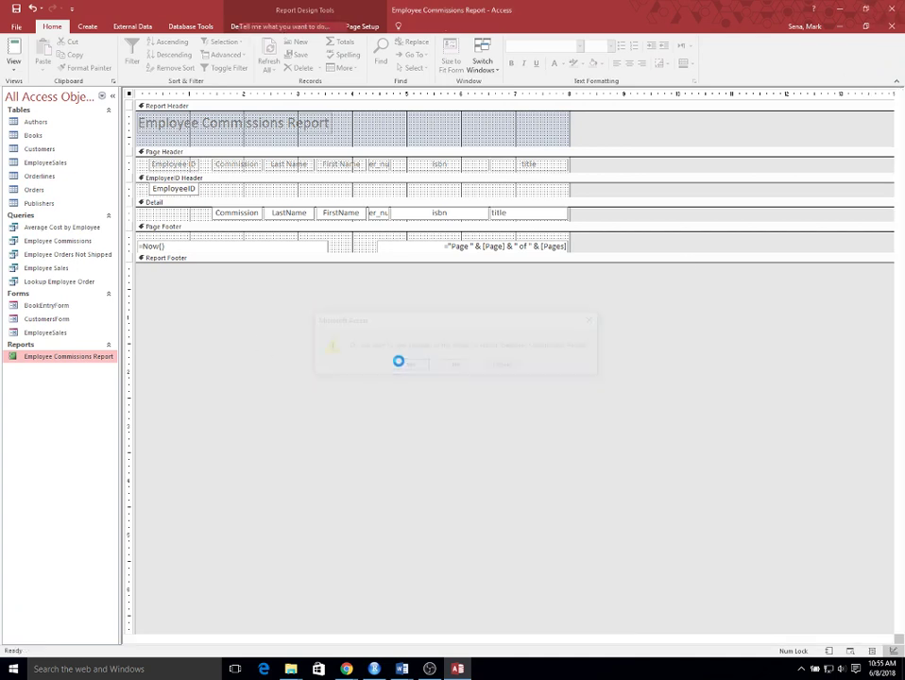
{"action": "double_click", "coordinate": [72, 357]}
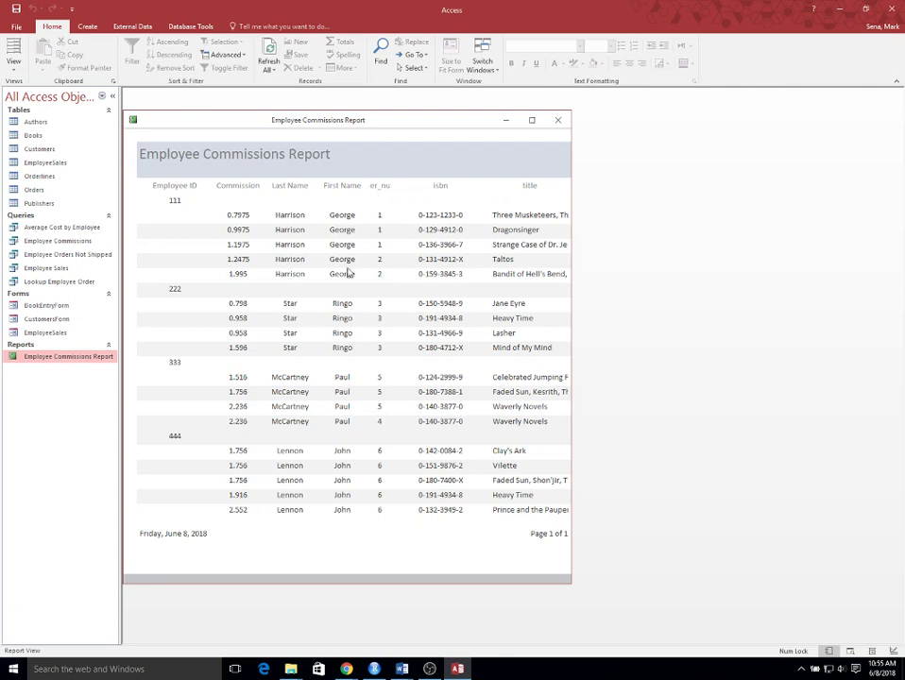
Reopen the report in Design View and narrow the isbn heading and isbn field slightly on the side facing order_numb.
{"action": "right_click", "coordinate": [59, 364]}
{"action": "left_click", "coordinate": [115, 394]}
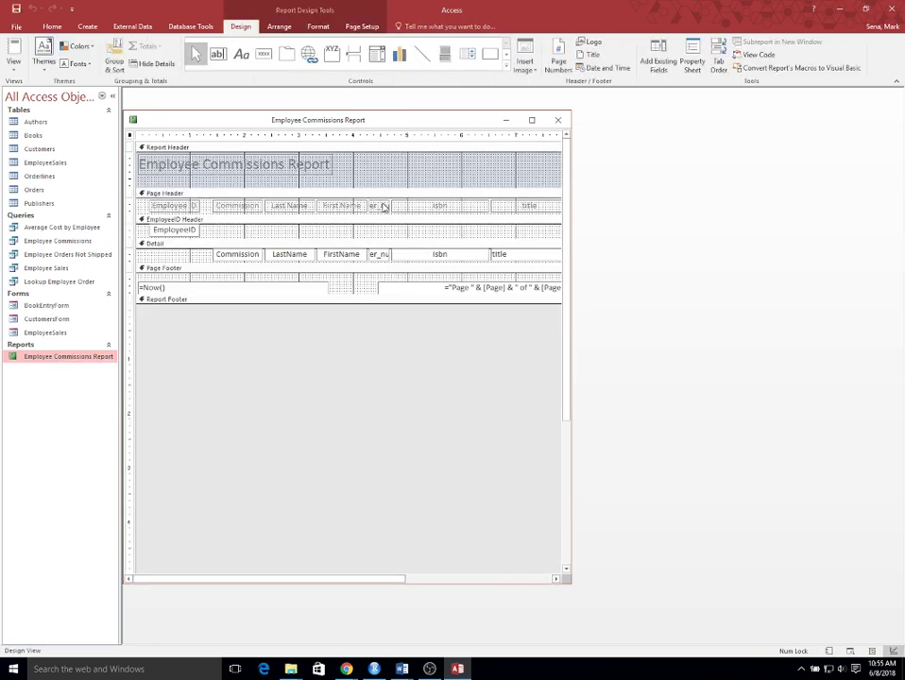
{"action": "left_click", "coordinate": [420, 207]}
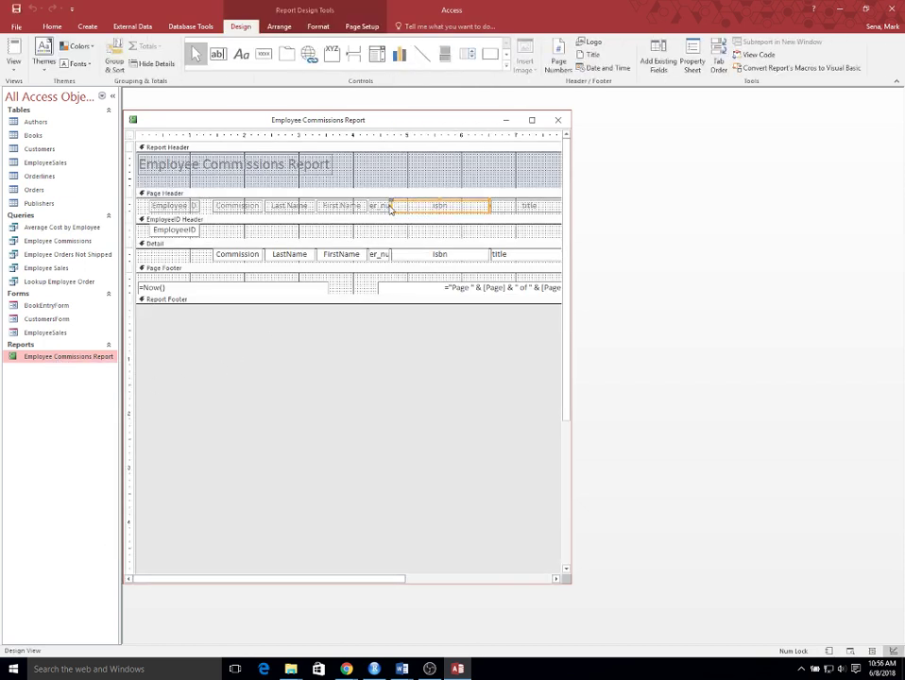
{"action": "left_click_drag", "start_coordinate": [390, 205], "coordinate": [397, 205]}
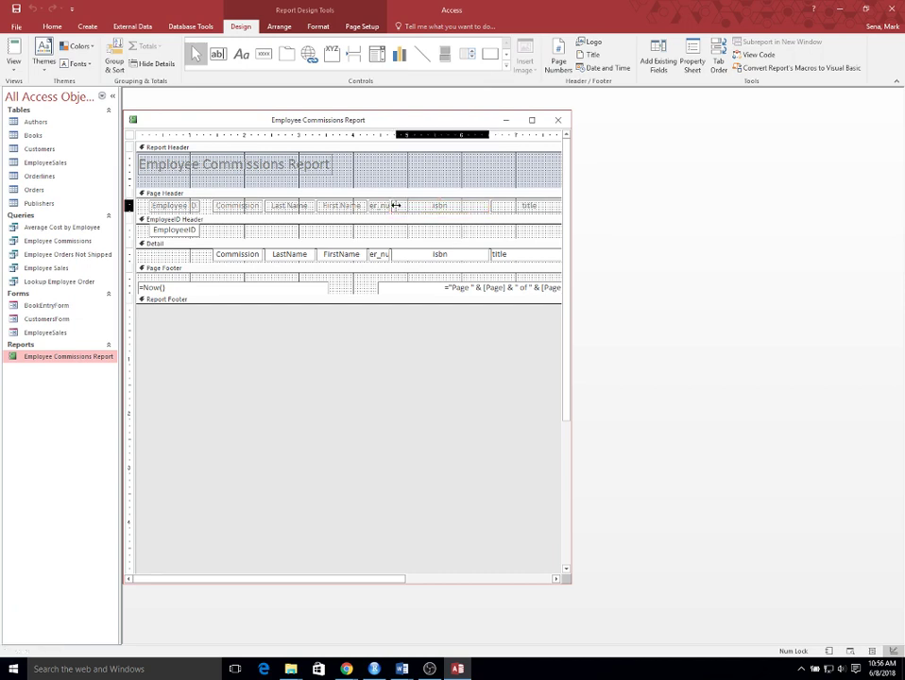
{"action": "left_click", "coordinate": [403, 257]}
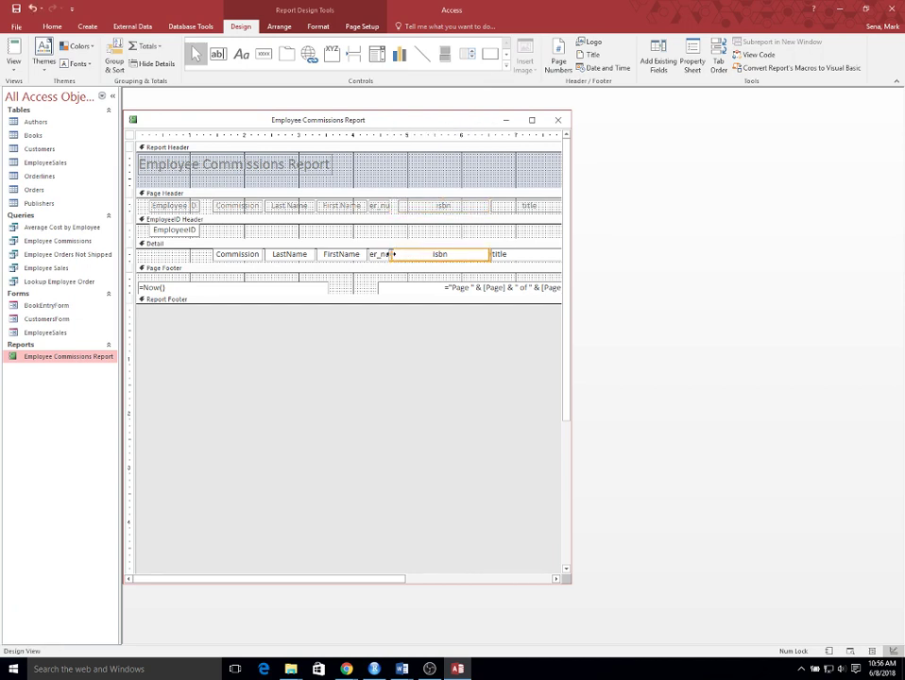
{"action": "left_click_drag", "start_coordinate": [392, 254], "coordinate": [397, 254]}
{"action": "left_click_drag", "start_coordinate": [397, 254], "coordinate": [398, 255]}
Reword the order_numb heading in the page header as Order Num and shift it slightly towards isbn.
{"action": "left_click", "coordinate": [377, 206]}
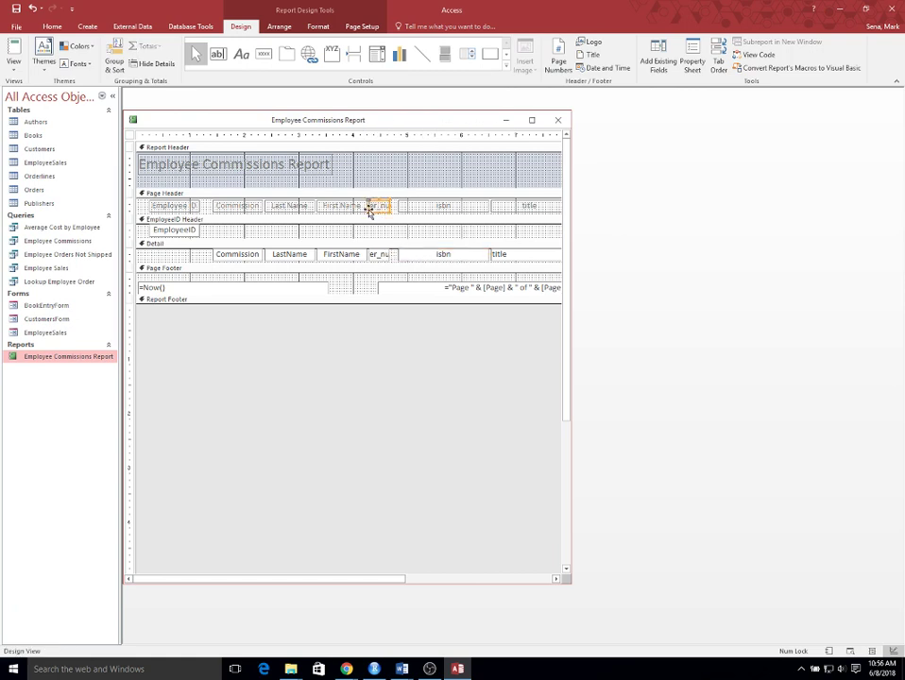
{"action": "left_click", "coordinate": [373, 206]}
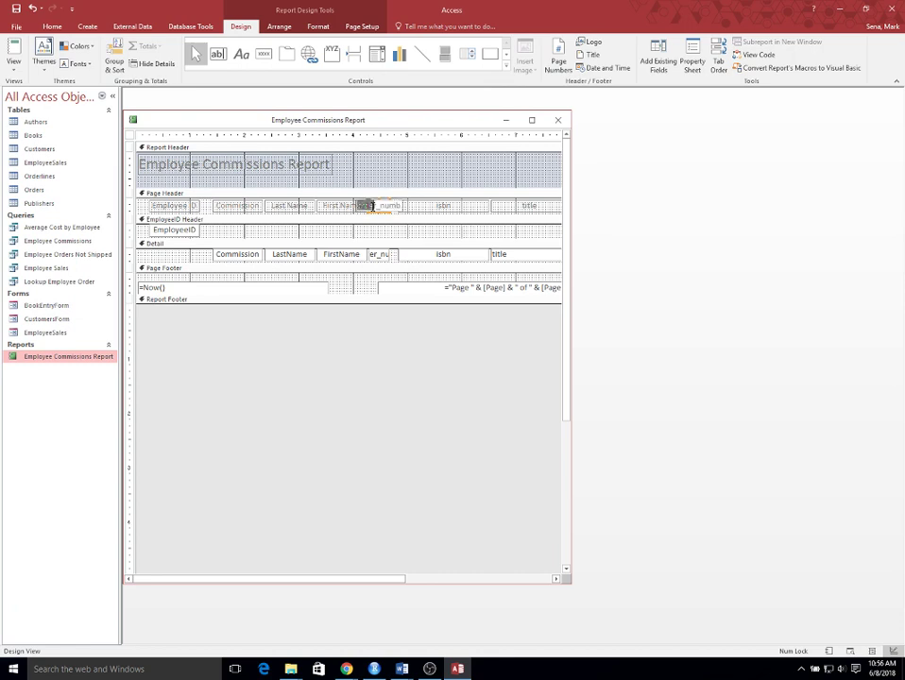
{"action": "left_click", "coordinate": [387, 205]}
{"action": "left_click_drag", "start_coordinate": [402, 205], "coordinate": [353, 205]}
{"action": "type", "text": "Ord"}
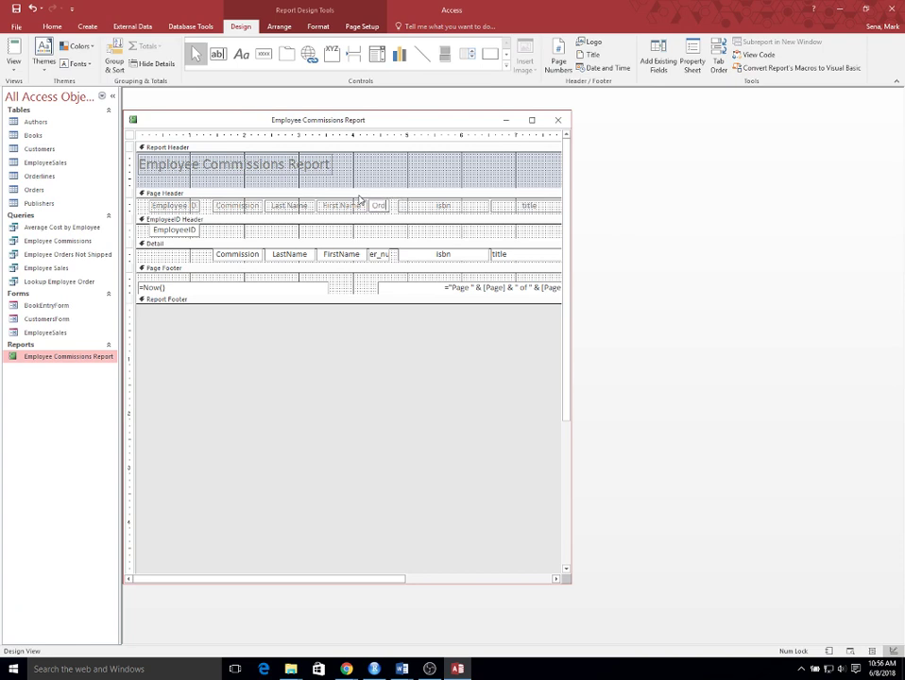
{"action": "type", "text": "er Num"}
{"action": "key", "text": "Return"}
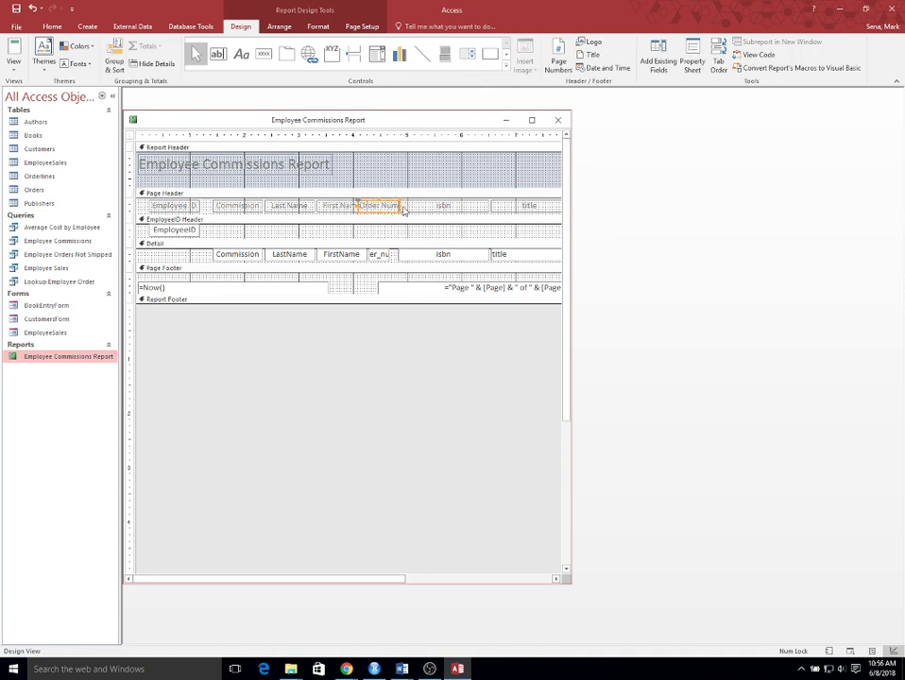
{"action": "left_click_drag", "start_coordinate": [401, 205], "coordinate": [364, 205]}
Narrow the isbn heading and the isbn detail field further to make room for the Order Num column.
{"action": "left_click", "coordinate": [442, 205]}
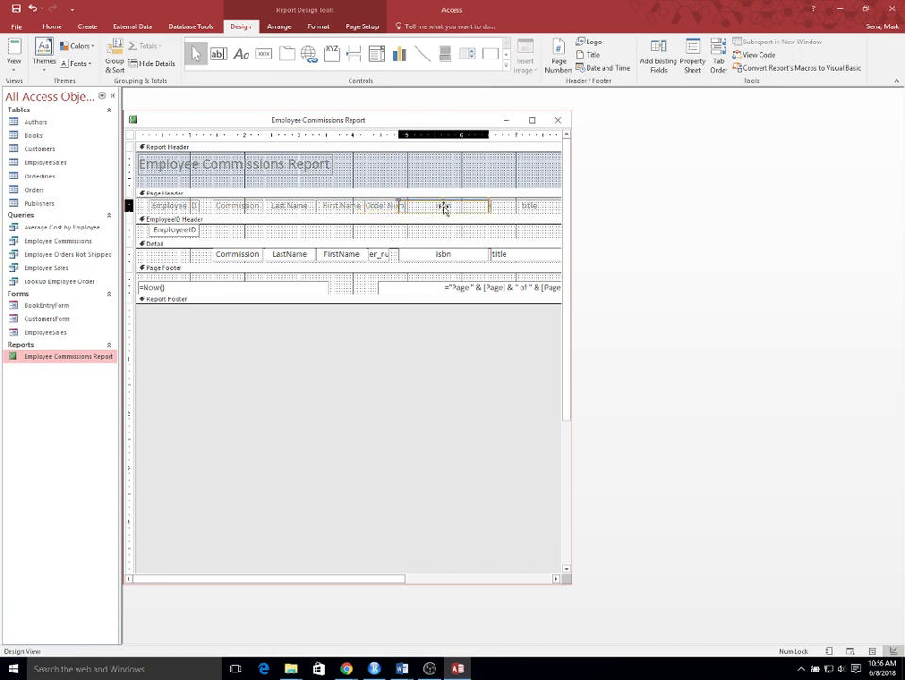
{"action": "left_click_drag", "start_coordinate": [398, 205], "coordinate": [415, 205]}
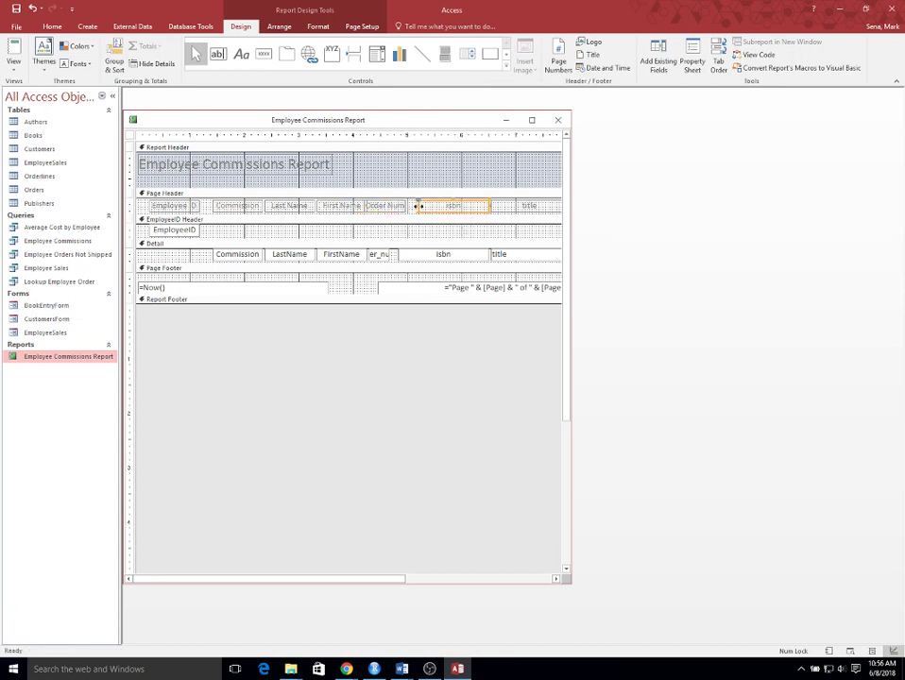
{"action": "left_click", "coordinate": [442, 257]}
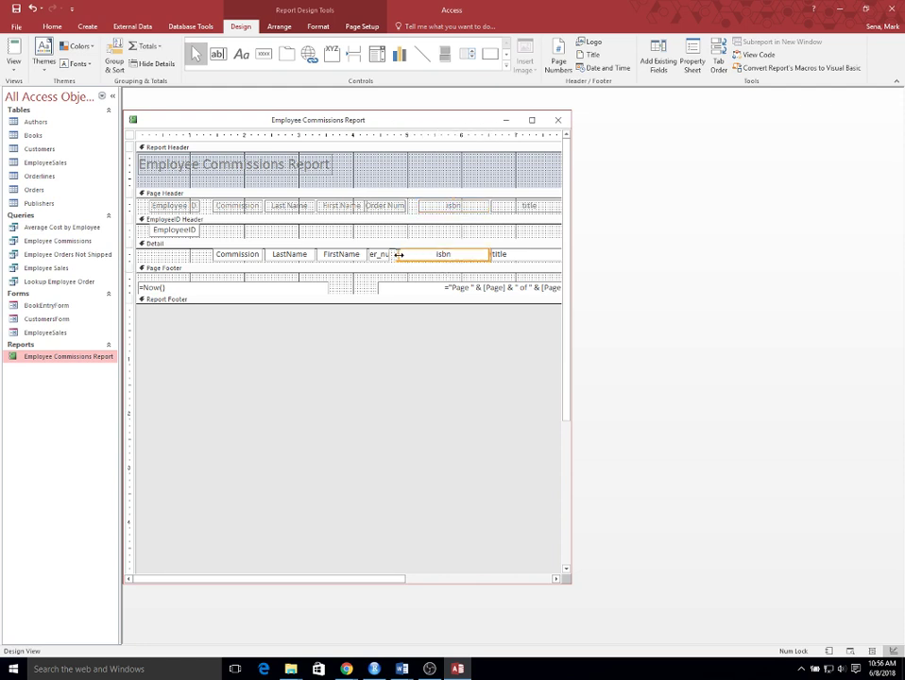
{"action": "left_click_drag", "start_coordinate": [398, 254], "coordinate": [423, 254]}
Move the Order Num heading and the order_numb detail field to sit between the First Name and isbn columns.
{"action": "left_click", "coordinate": [399, 207]}
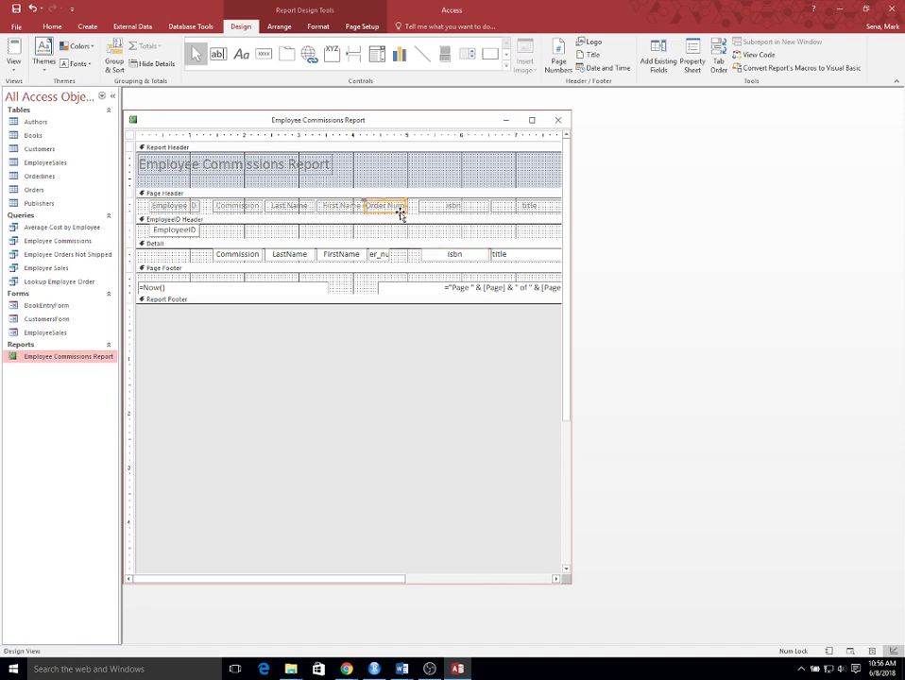
{"action": "left_click_drag", "start_coordinate": [403, 203], "coordinate": [408, 204]}
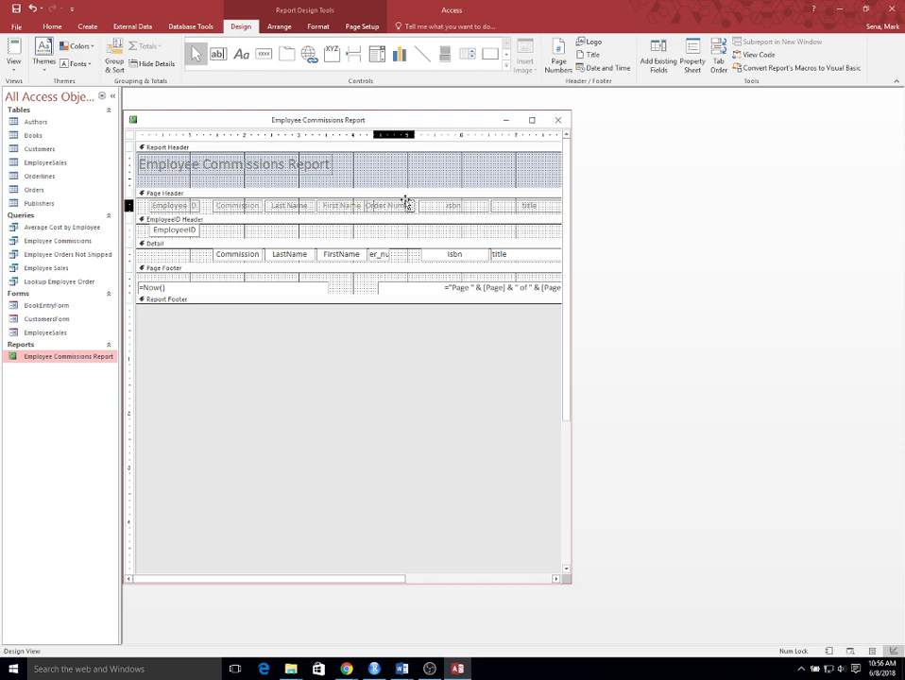
{"action": "left_click", "coordinate": [382, 254]}
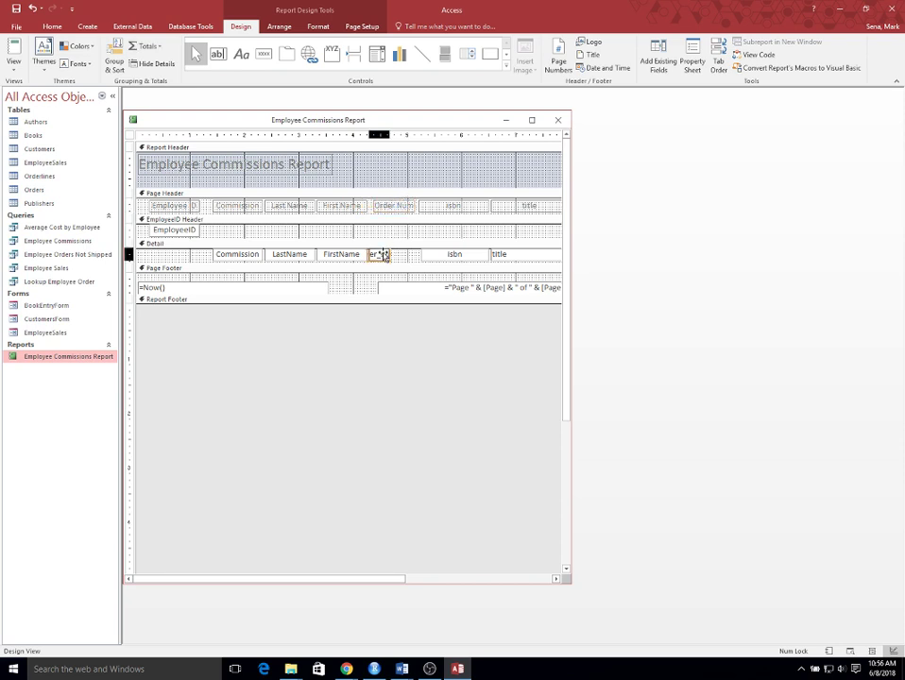
{"action": "left_click_drag", "start_coordinate": [398, 254], "coordinate": [405, 255]}
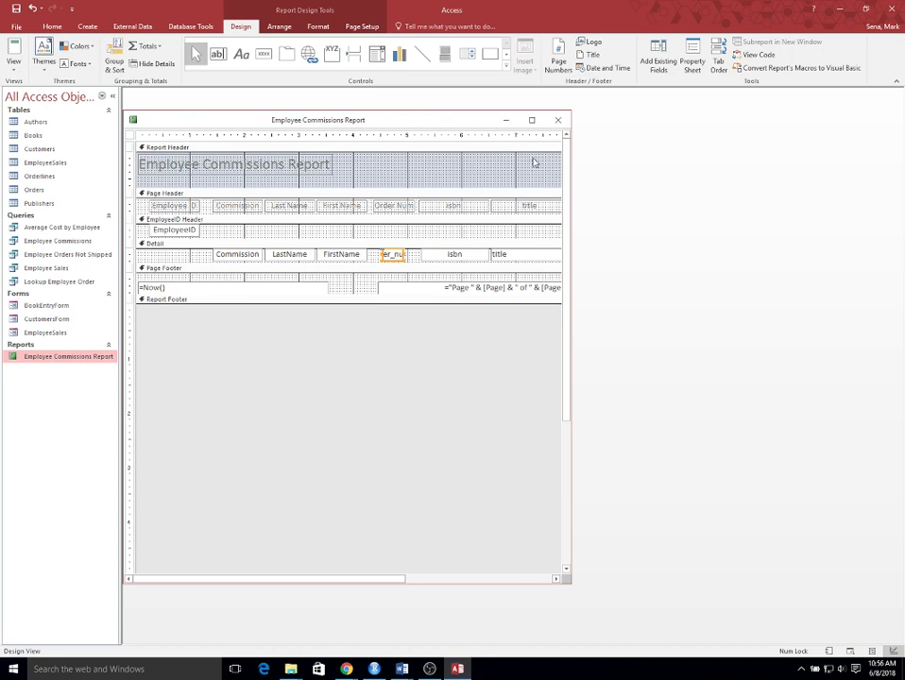
Save and close the report design, and open Employee Commissions Report to check the column headings and data.
{"action": "left_click", "coordinate": [559, 120]}
{"action": "left_click", "coordinate": [407, 366]}
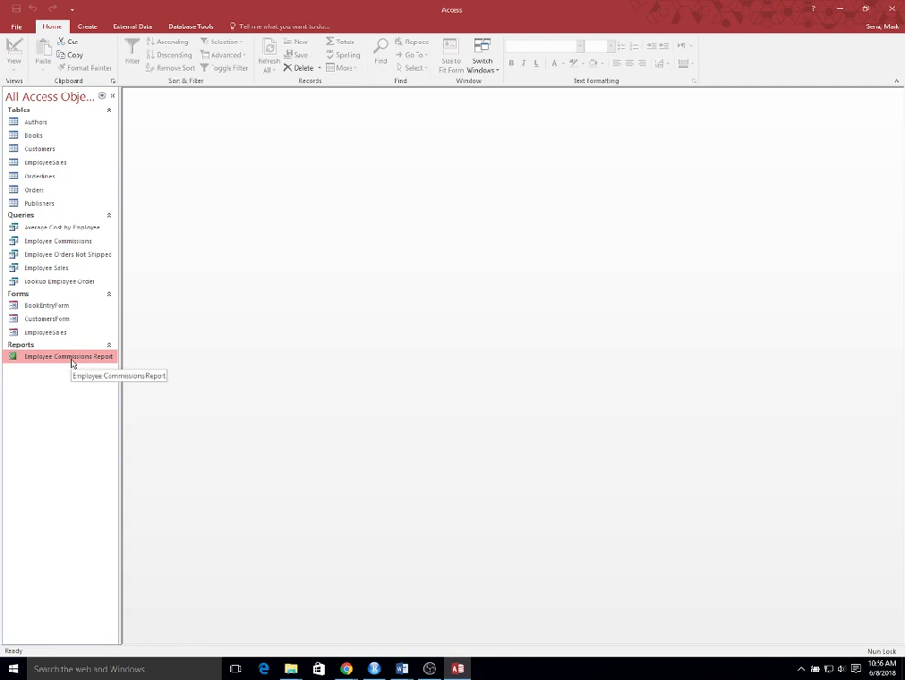
{"action": "double_click", "coordinate": [71, 357]}
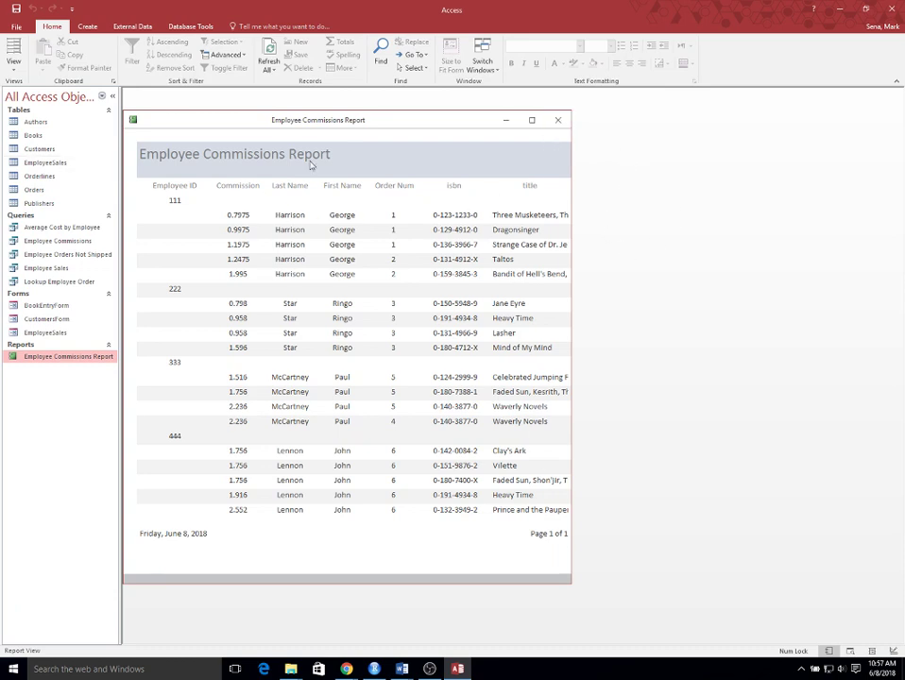
Close the report and switch to the Practice Activities for Skills Test document in Word.
{"action": "left_click", "coordinate": [562, 126]}
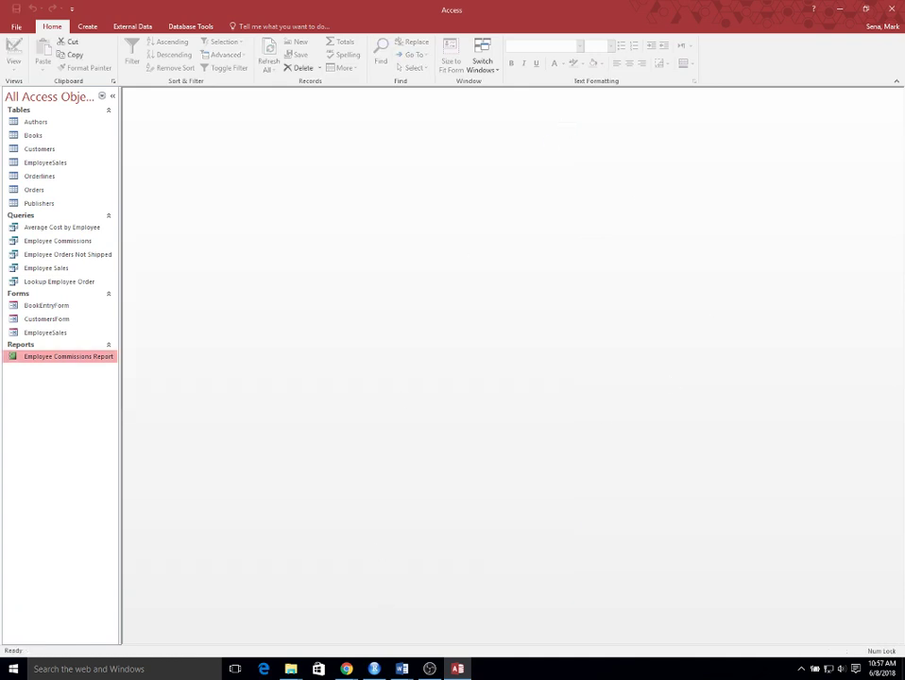
{"action": "mouse_move", "coordinate": [403, 668]}
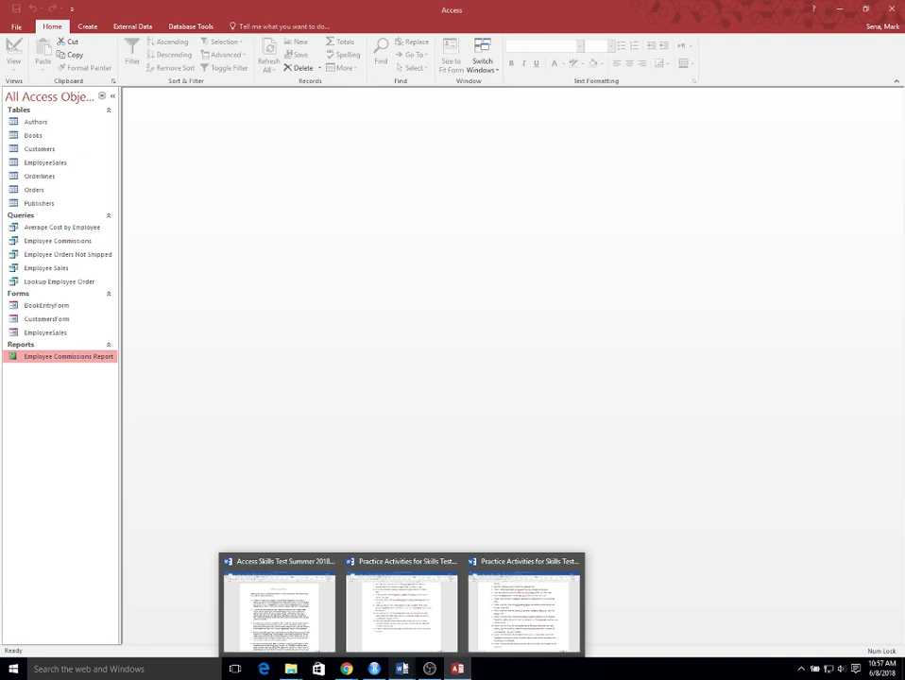
{"action": "left_click", "coordinate": [405, 616]}
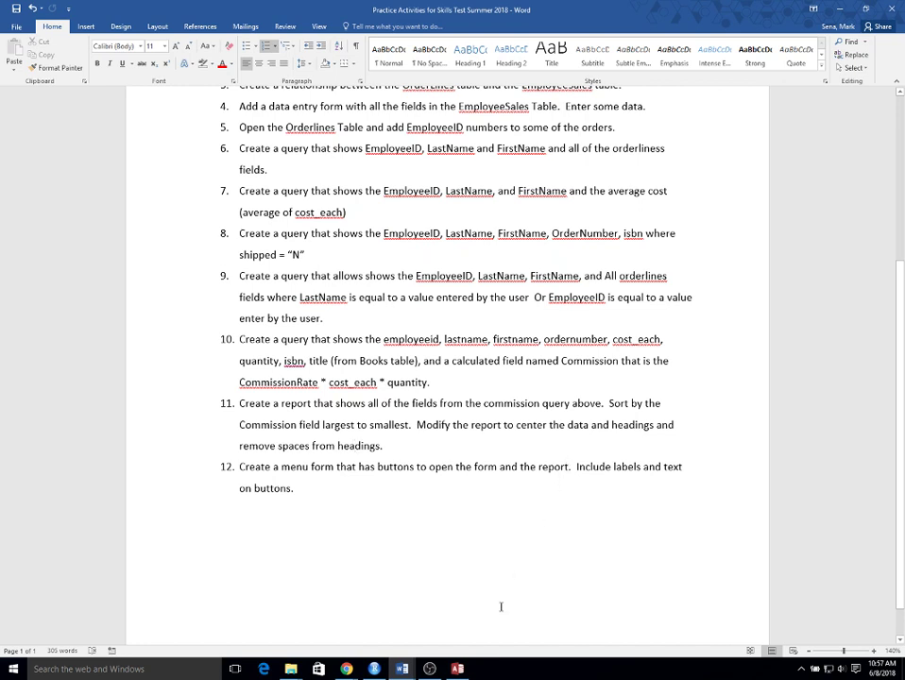
Switch back to the Access database and create a new blank form for the menu.
{"action": "mouse_move", "coordinate": [457, 669]}
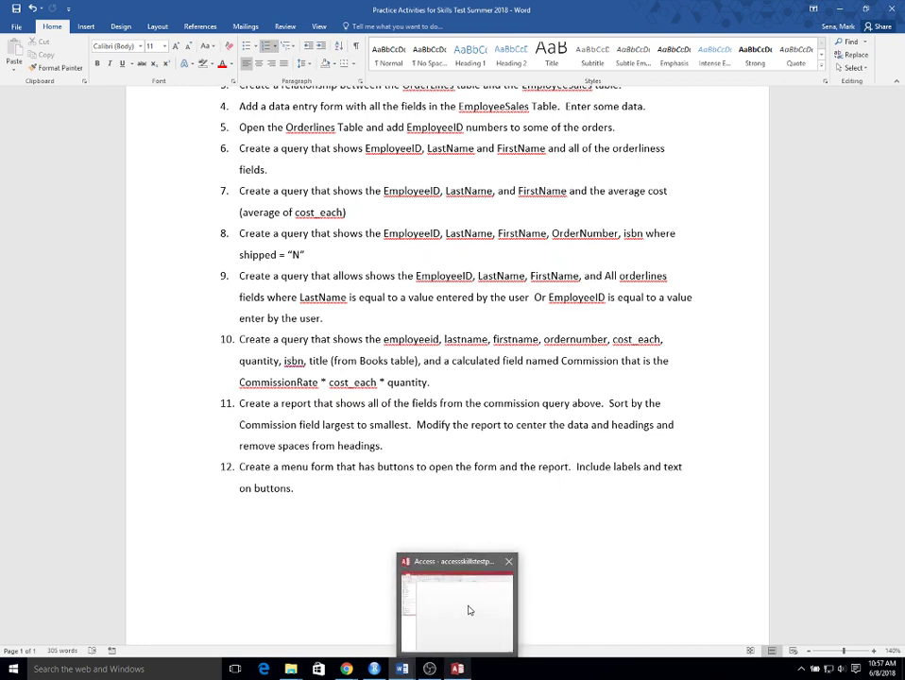
{"action": "left_click", "coordinate": [470, 610]}
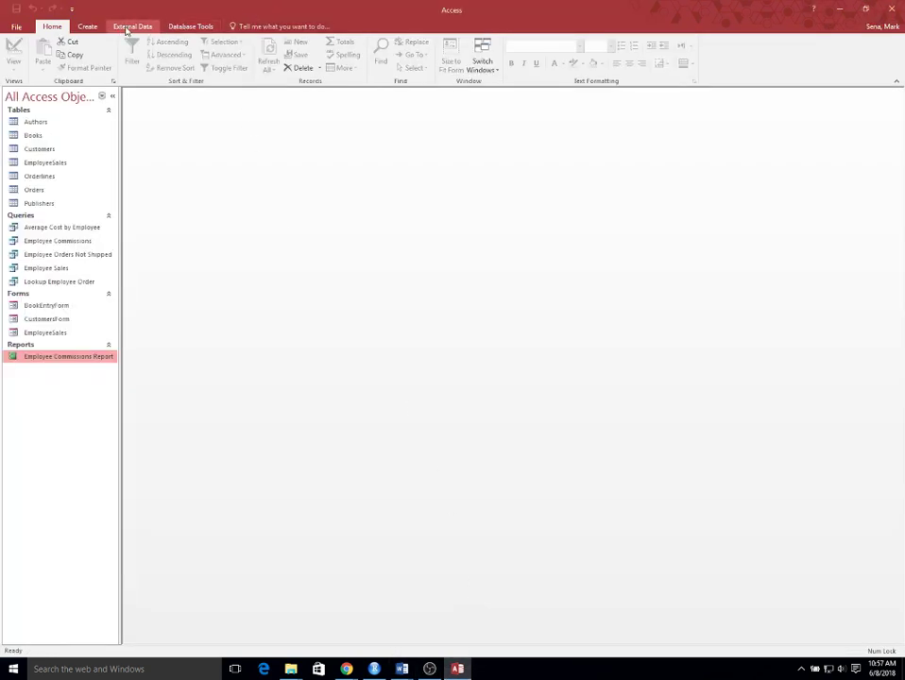
{"action": "left_click", "coordinate": [87, 27]}
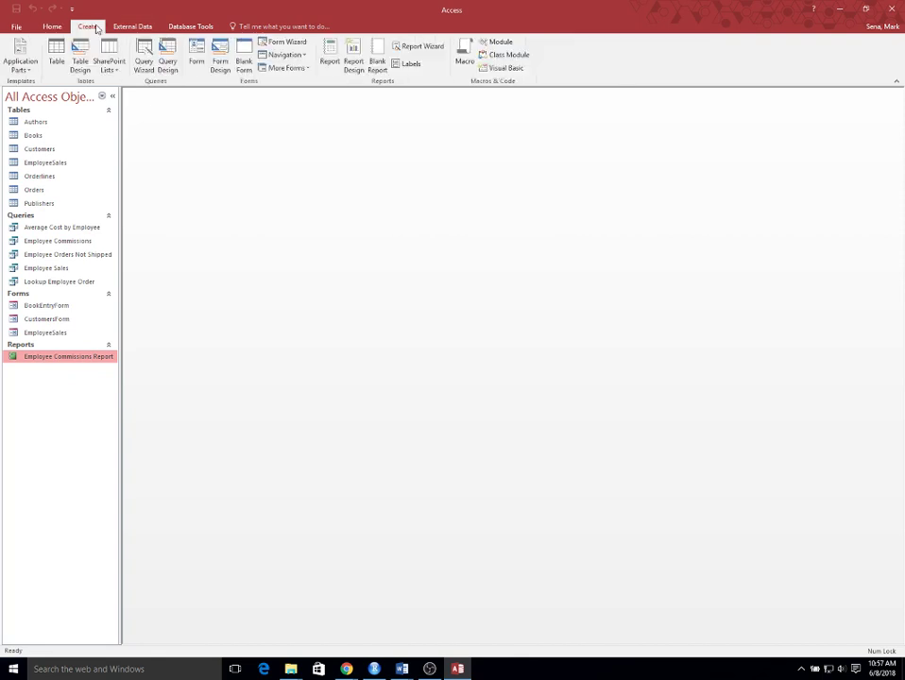
{"action": "left_click", "coordinate": [243, 54]}
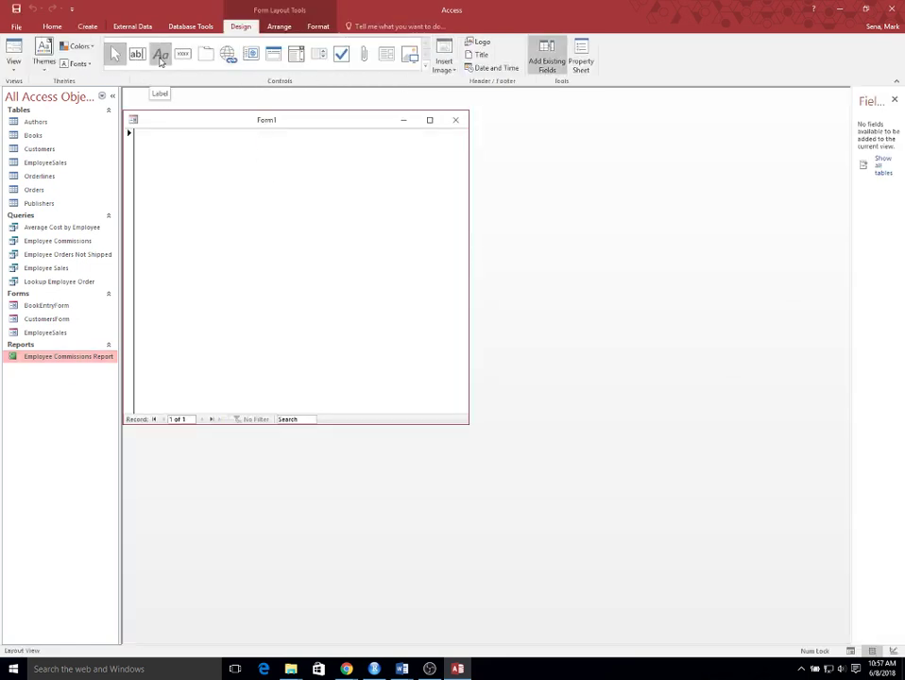
Add a label reading "Employee Commissions" near the top of the blank form and widen it so the text fits on one line.
{"action": "left_click", "coordinate": [159, 57]}
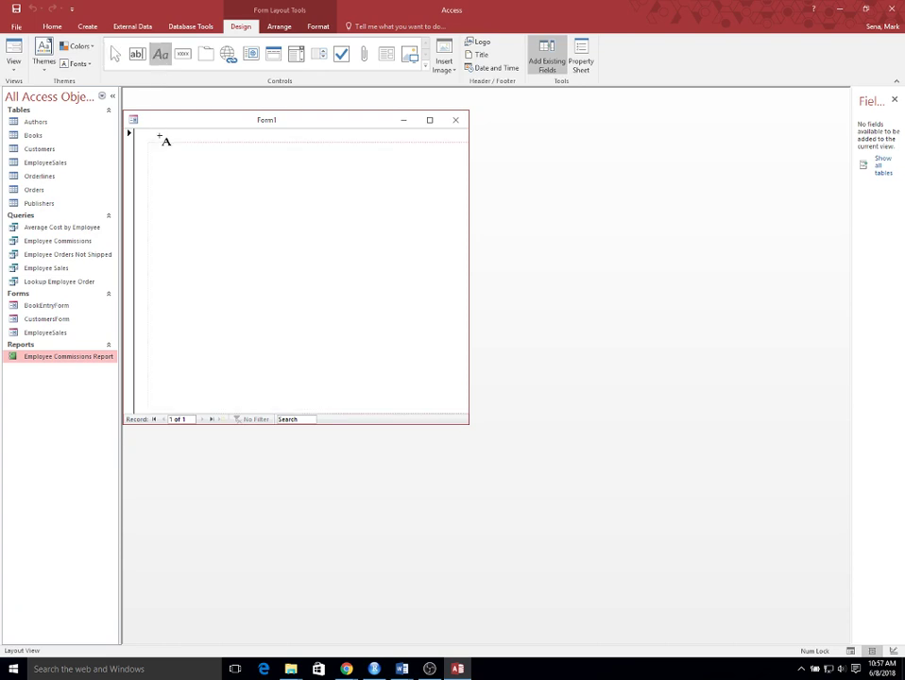
{"action": "left_click", "coordinate": [165, 166]}
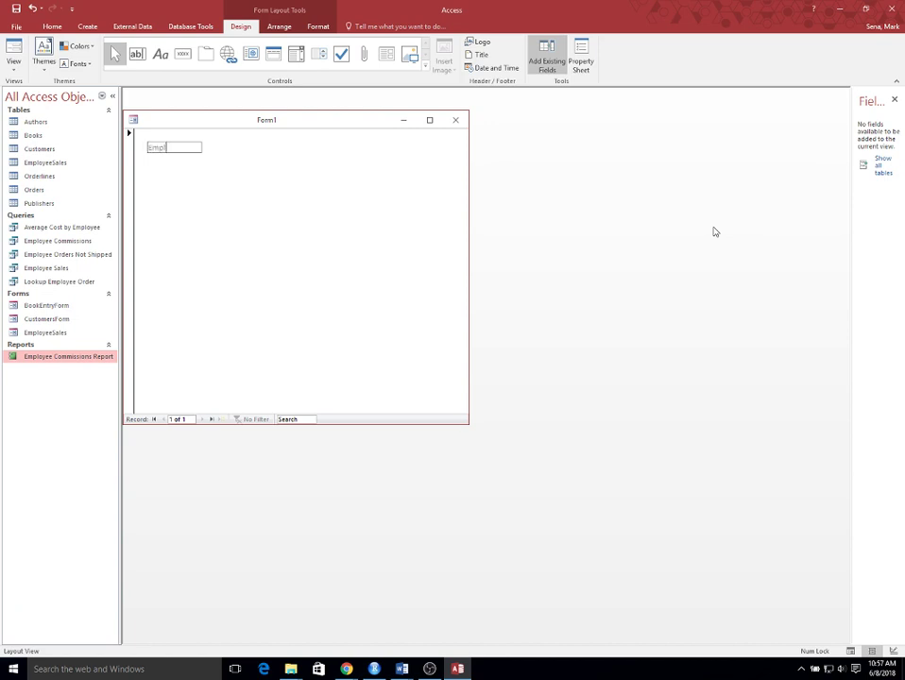
{"action": "type", "text": "mm"}
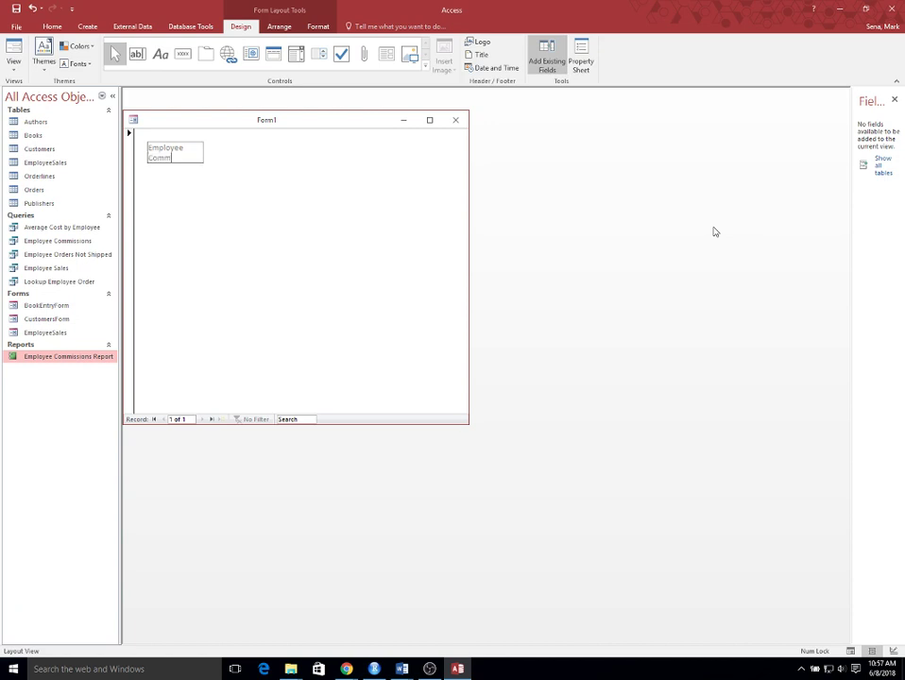
{"action": "type", "text": "issions"}
{"action": "left_click", "coordinate": [355, 331]}
{"action": "left_click", "coordinate": [201, 159]}
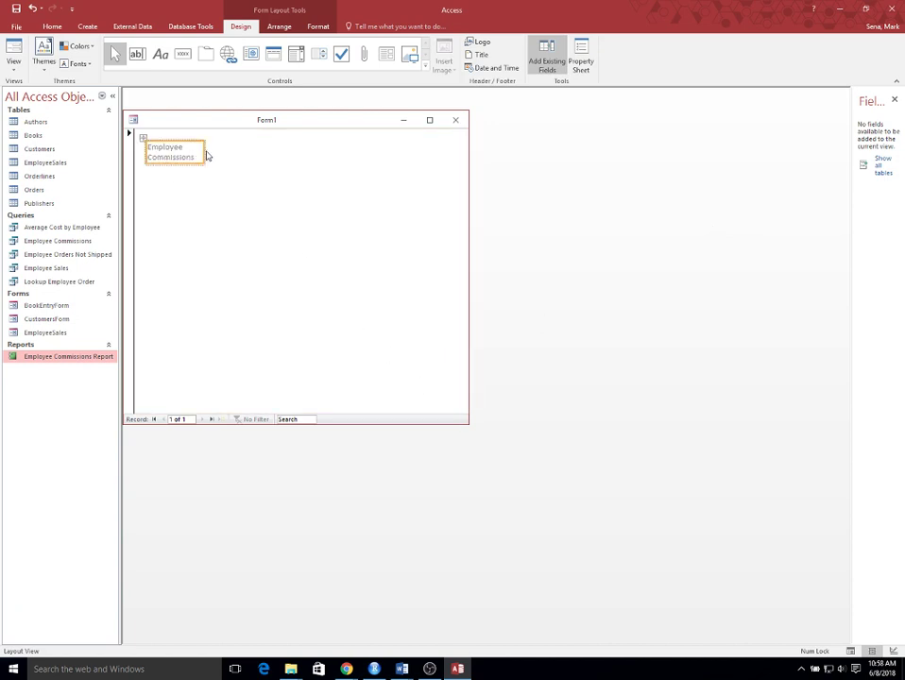
{"action": "left_click_drag", "start_coordinate": [203, 149], "coordinate": [262, 146]}
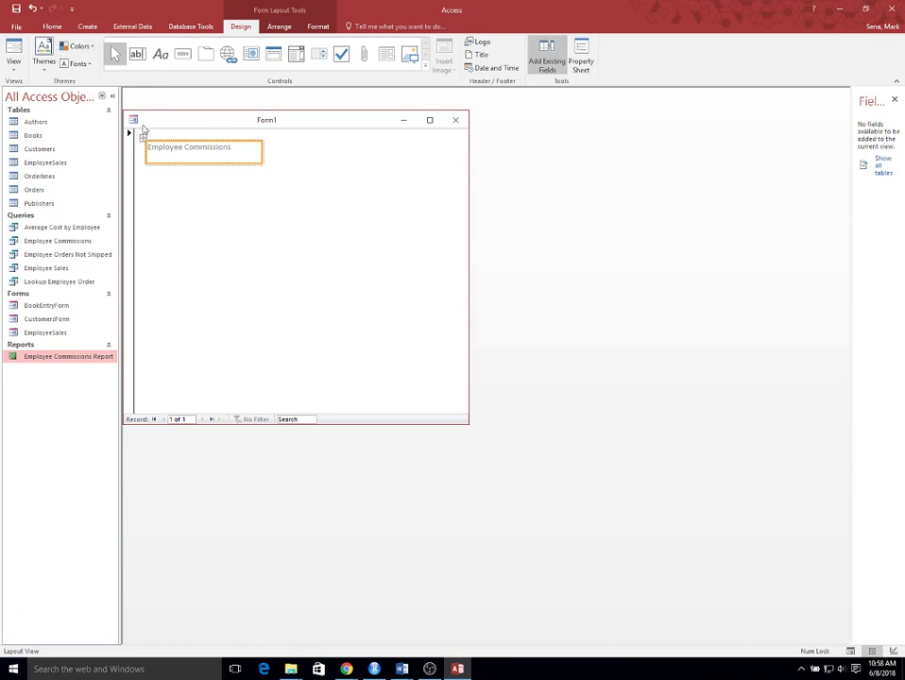
Place a command button directly below the Employee Commissions label on the form.
{"action": "left_click", "coordinate": [218, 248]}
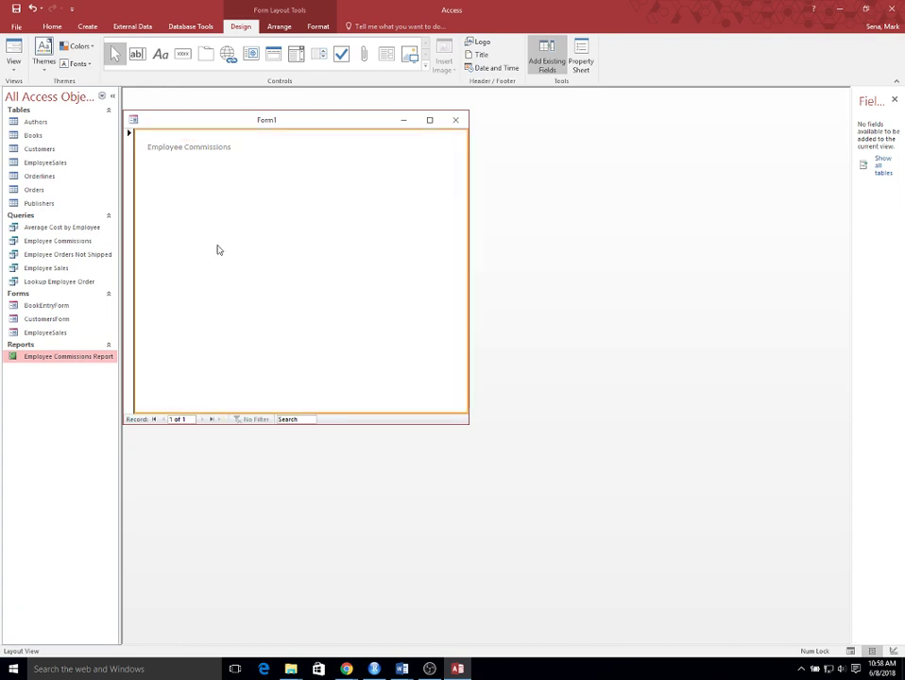
{"action": "left_click", "coordinate": [185, 56]}
{"action": "left_click", "coordinate": [157, 172]}
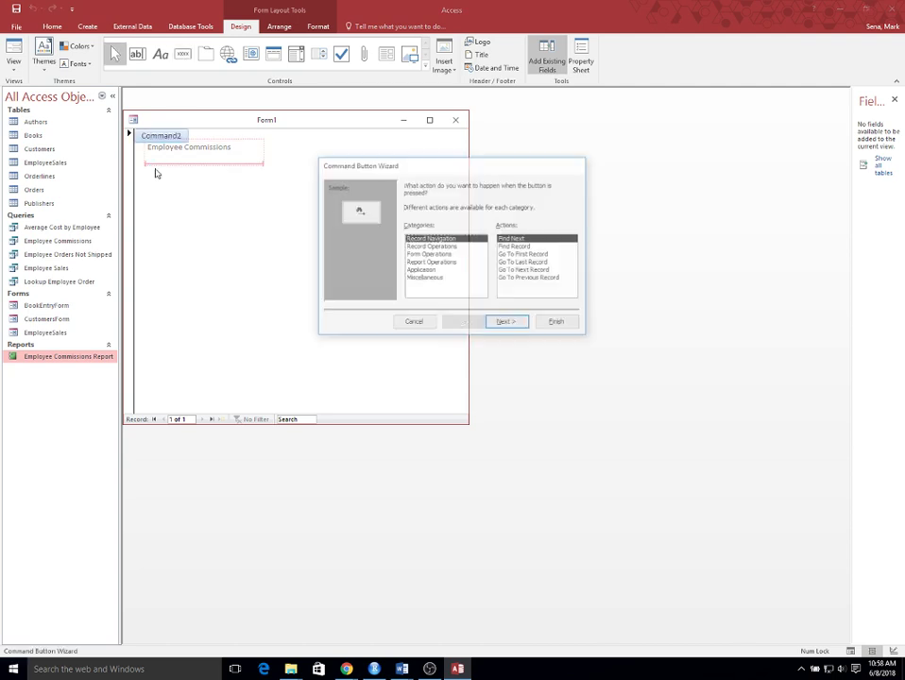